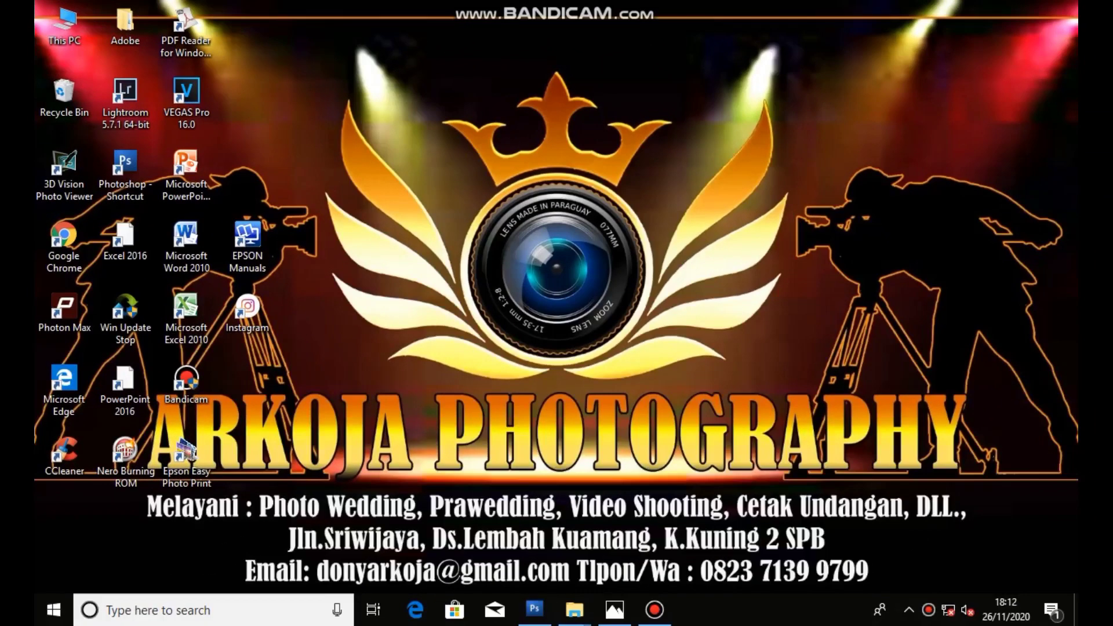
# Refresh the desktop, then launch Photoshop CS3 Extended from its shortcut's context menu
pyautogui.rightClick(434, 169)
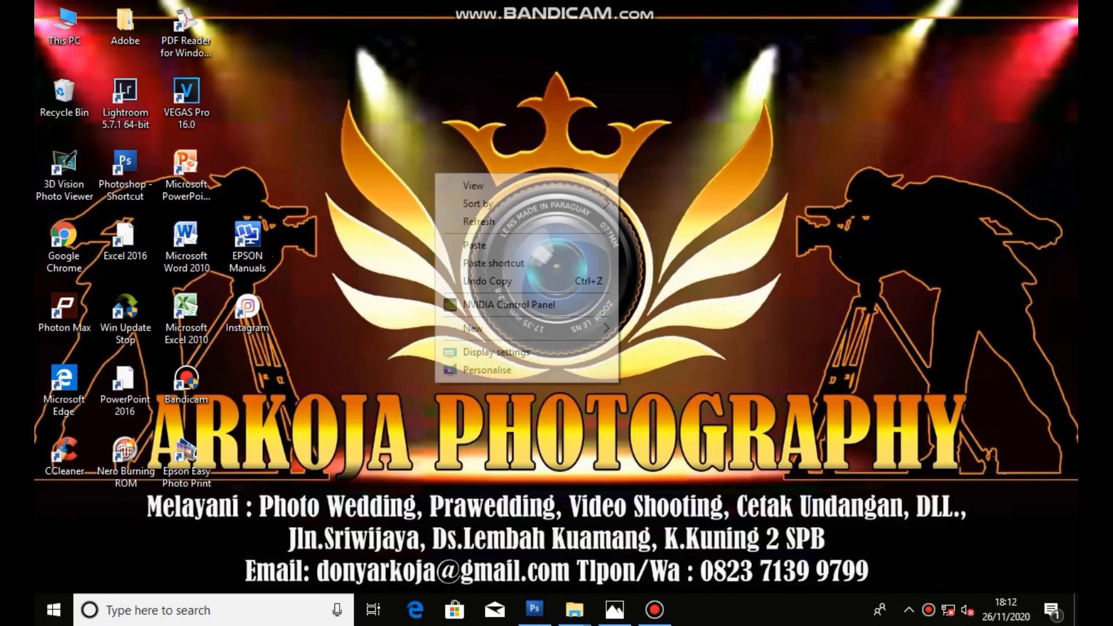
pyautogui.click(455, 222)
pyautogui.rightClick(117, 156)
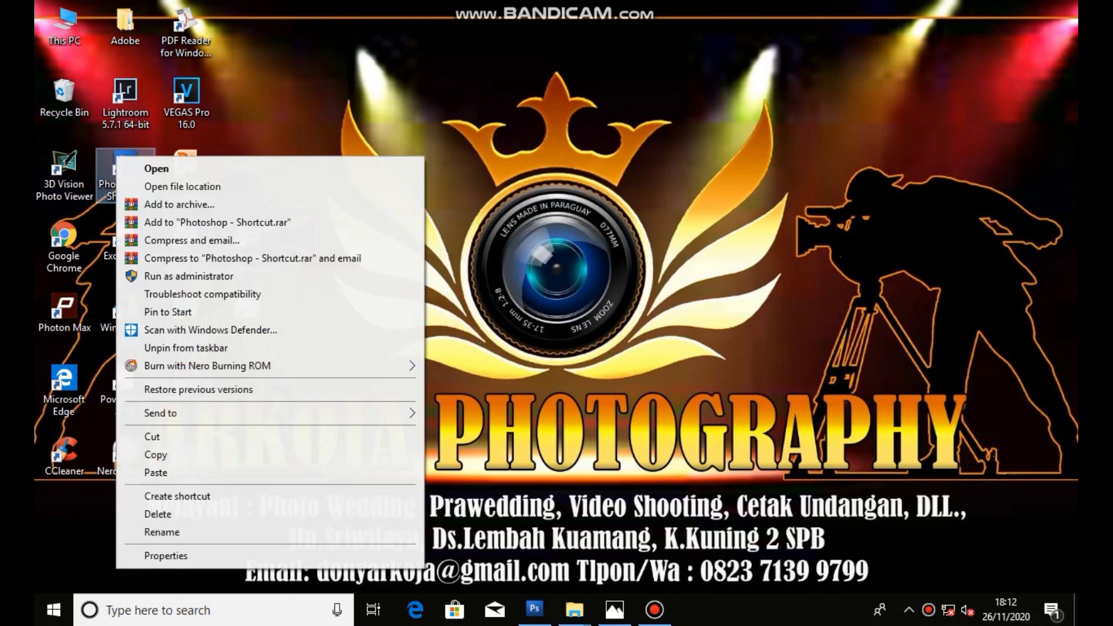
pyautogui.click(134, 166)
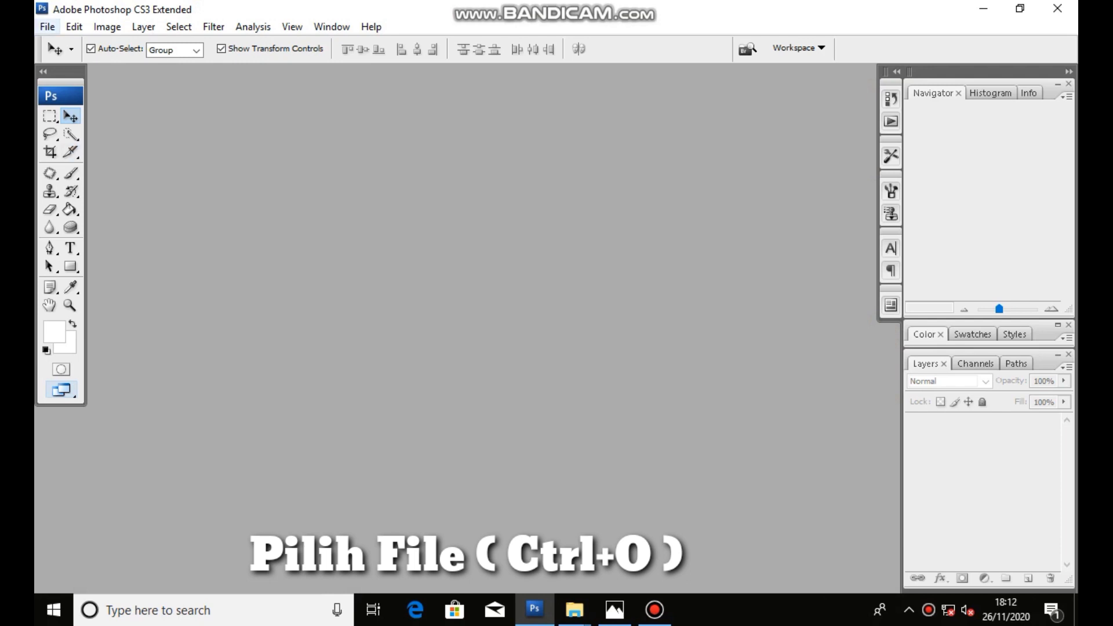
# Open DSC_0368.JPG from folder 1 on Local Disk (D:)
pyautogui.click(47, 26)
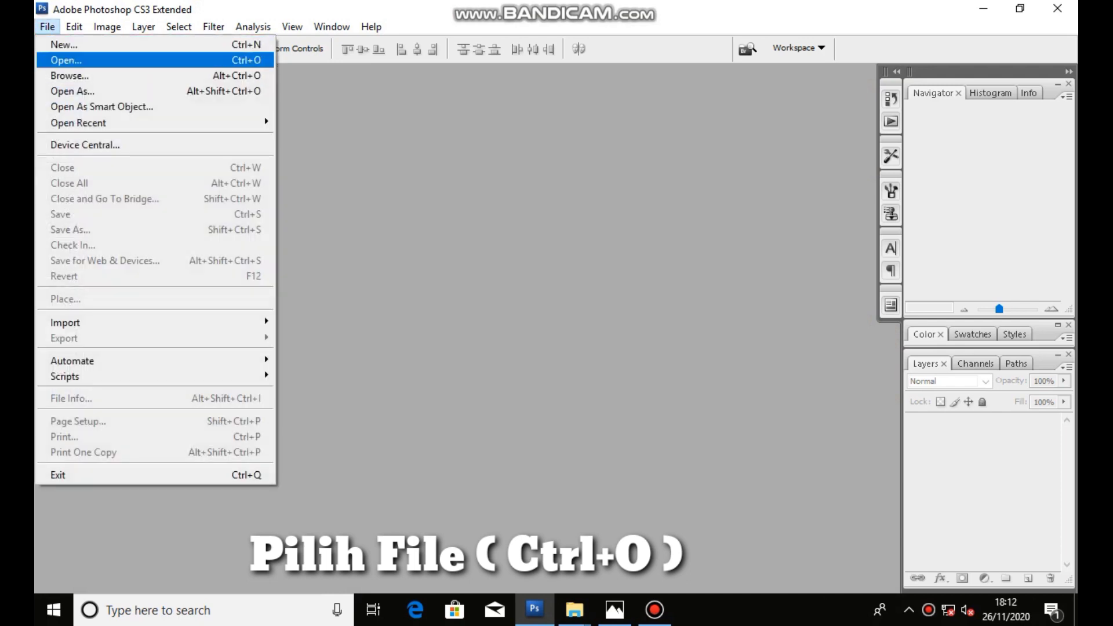
pyautogui.click(73, 60)
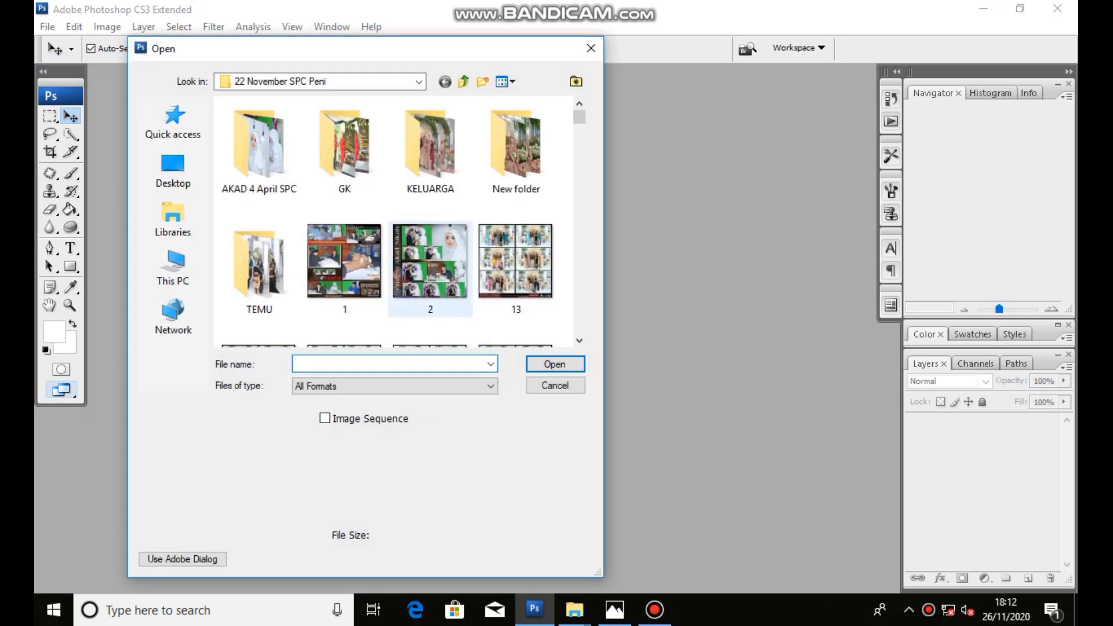
pyautogui.click(173, 267)
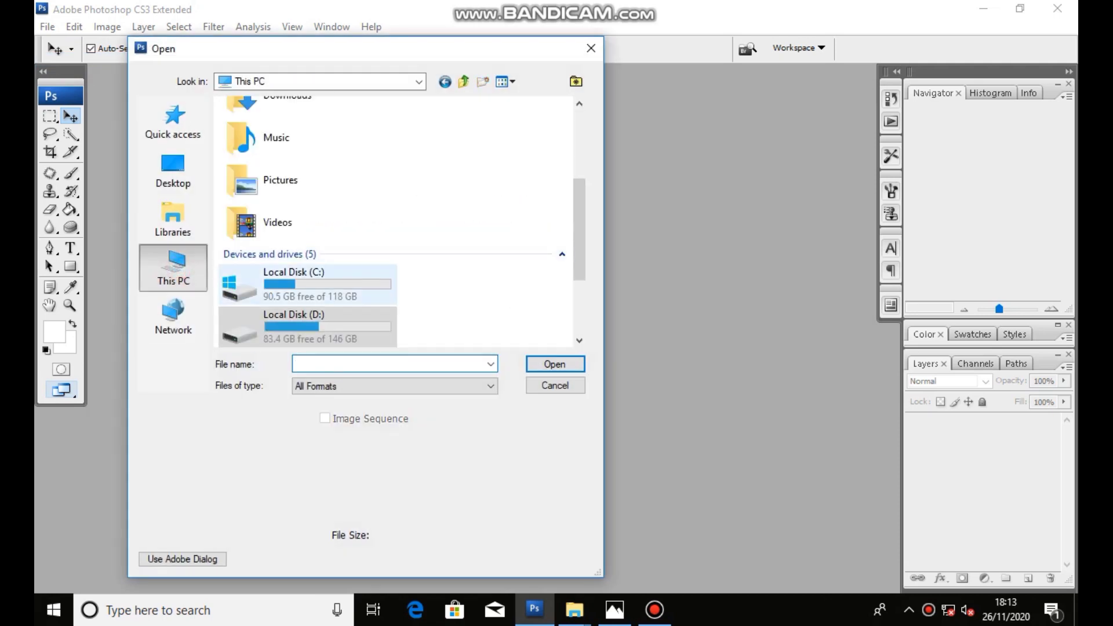
pyautogui.doubleClick(309, 321)
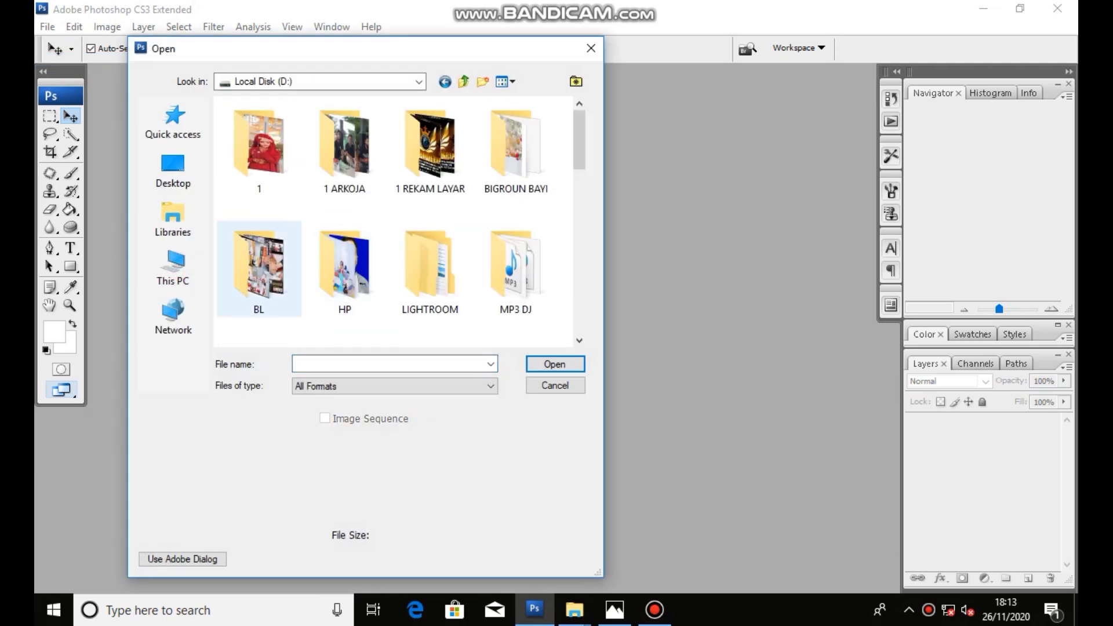
pyautogui.doubleClick(281, 154)
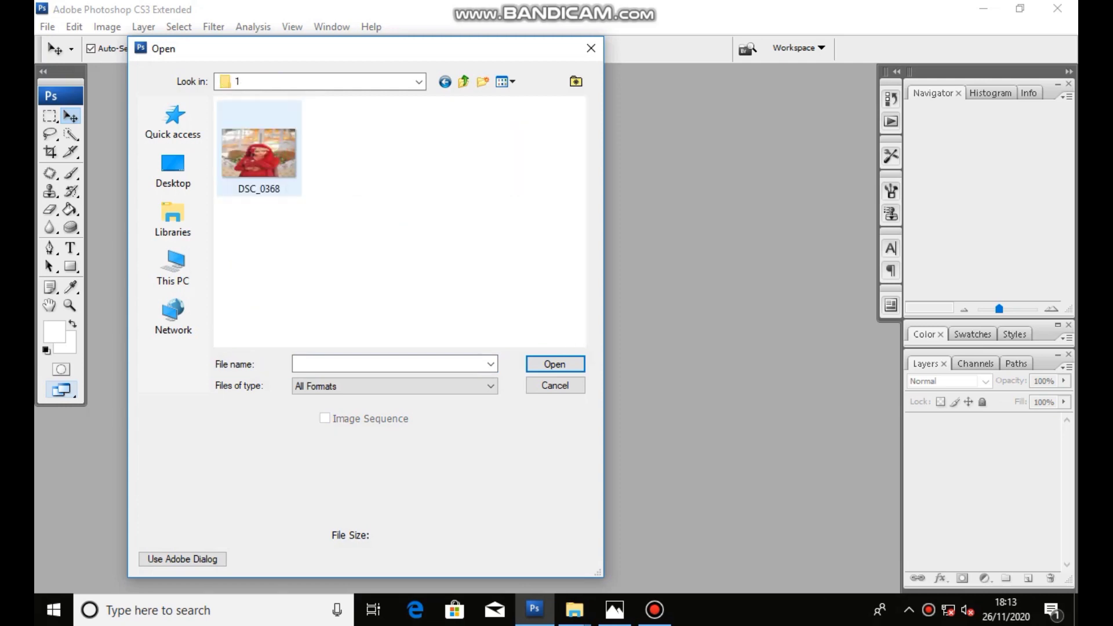
pyautogui.click(272, 152)
pyautogui.click(563, 364)
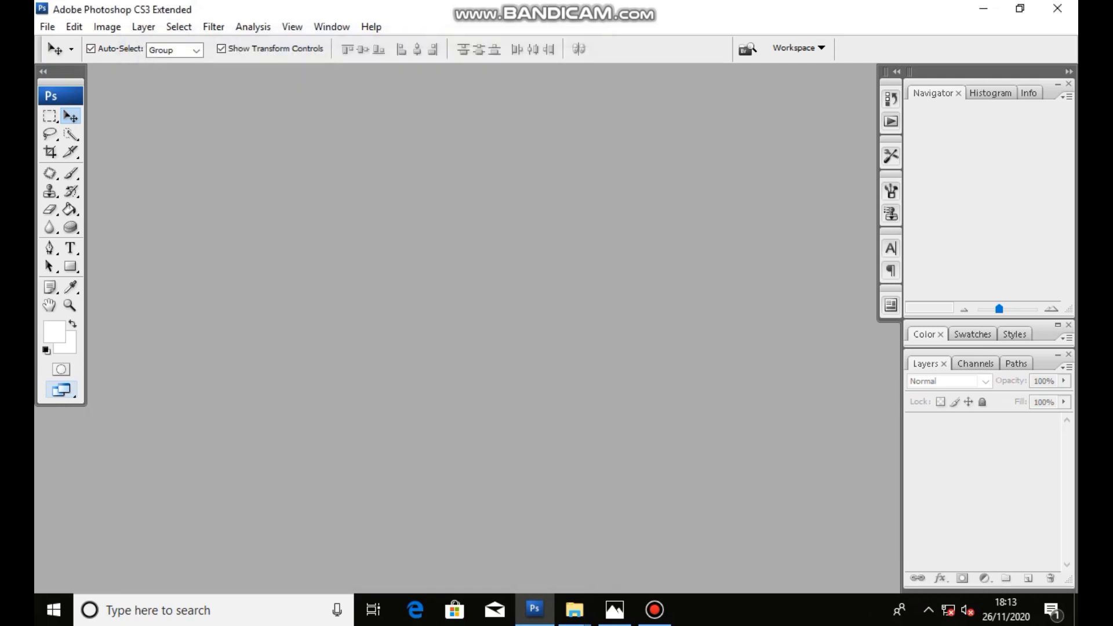
# Switch the photo to full screen mode with the menu bar and adjust the zoom
pyautogui.moveTo(253, 83); pyautogui.dragTo(579, 79)
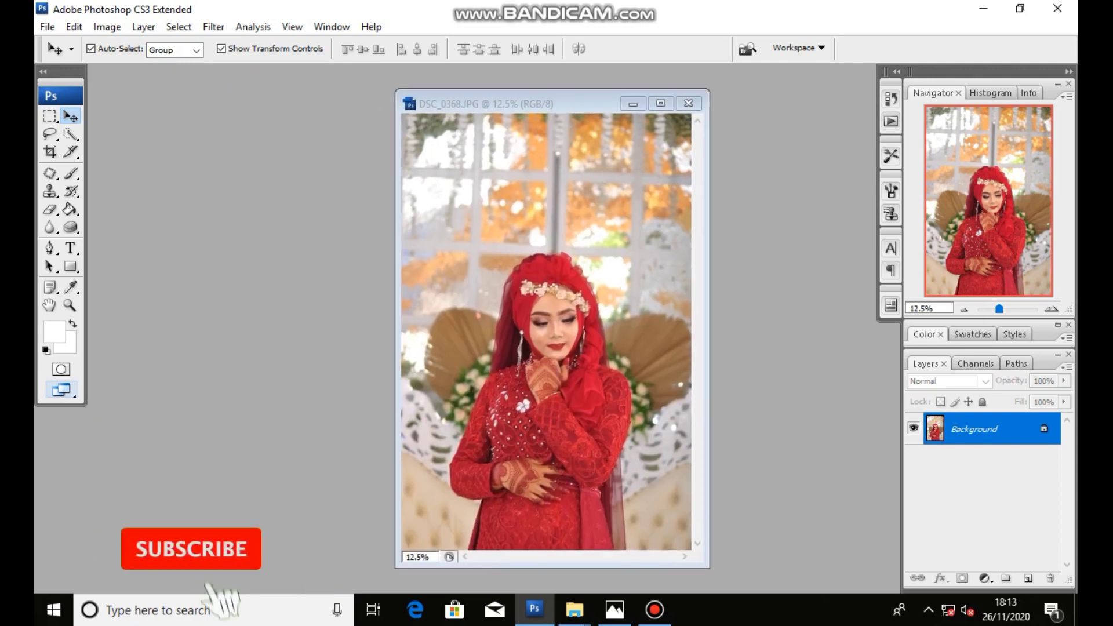
pyautogui.press('f')
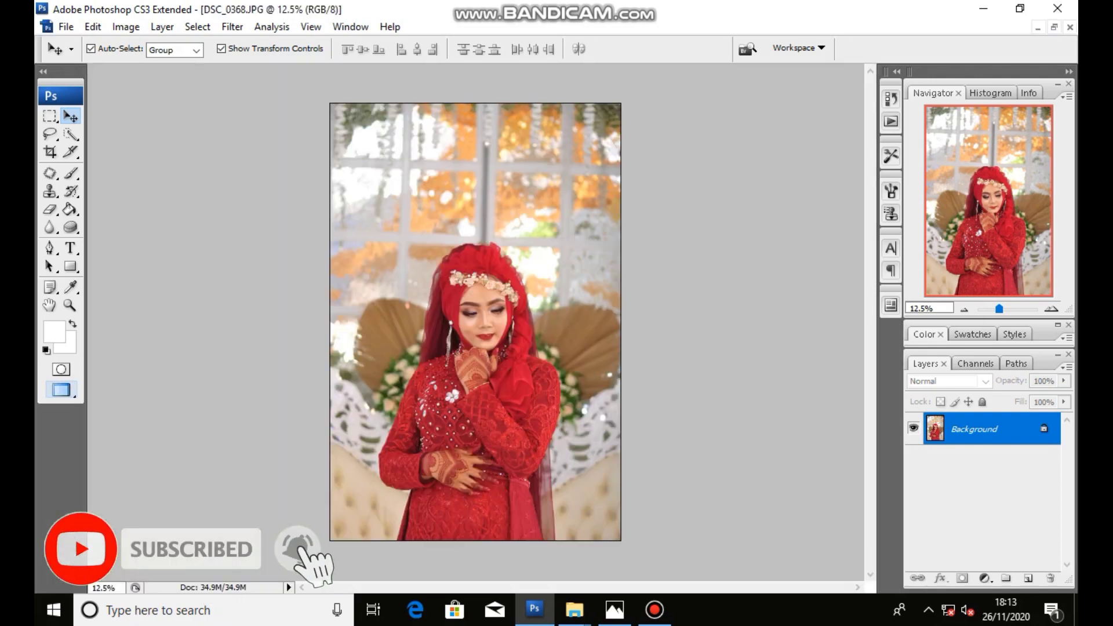
pyautogui.press('f')
pyautogui.scroll(5, 613, 389)
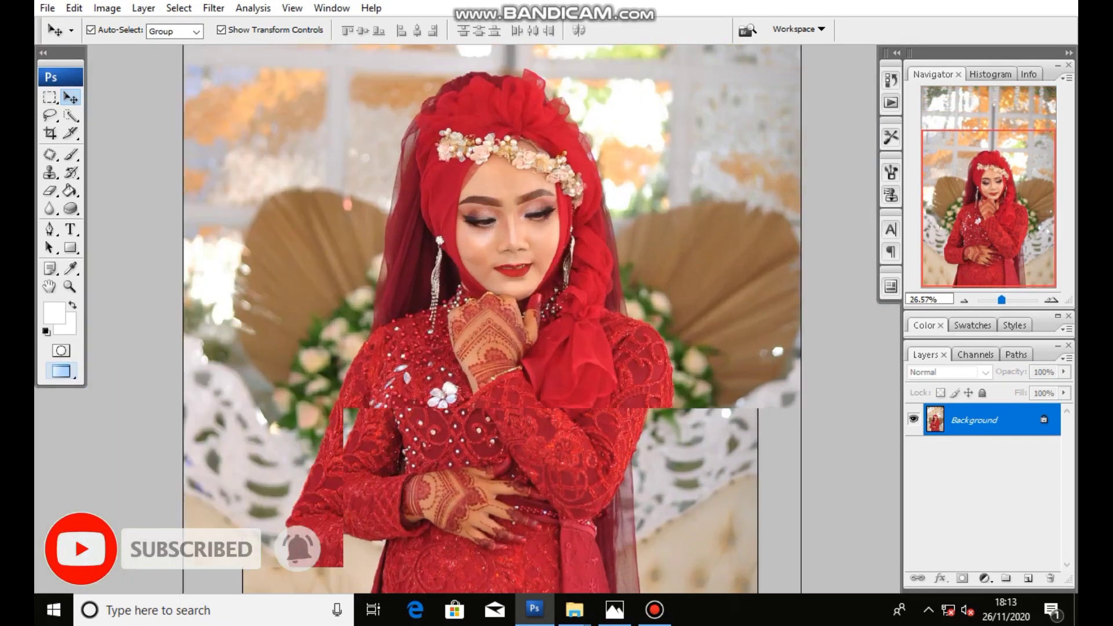
pyautogui.scroll(1, 498, 319)
pyautogui.scroll(2, 498, 319)
pyautogui.scroll(-2, 498, 319)
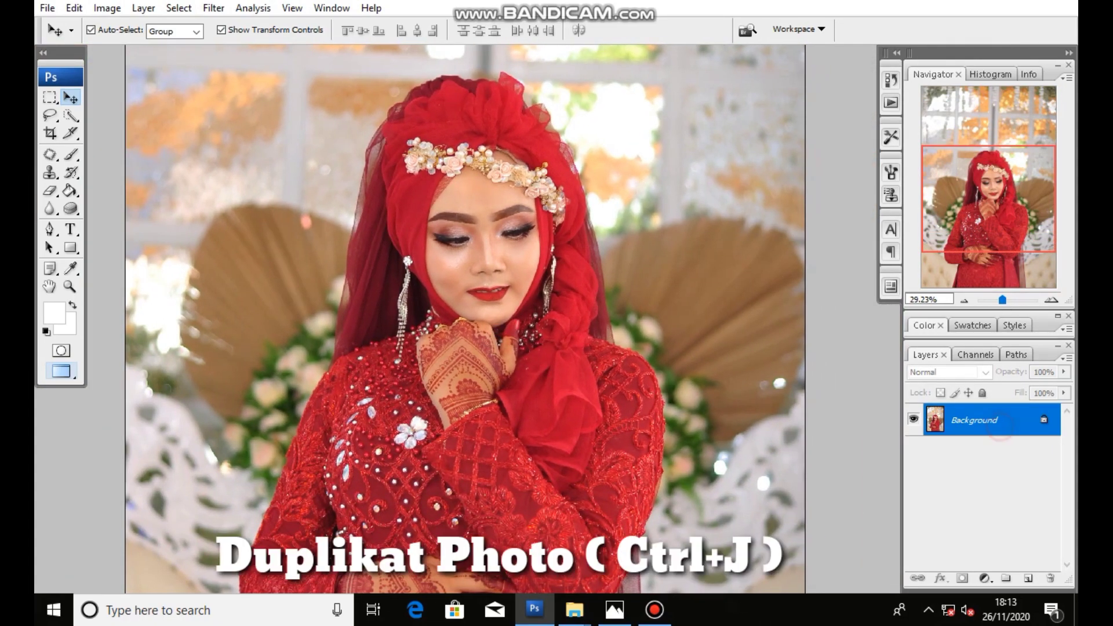
# Duplicate the Background layer into Background copy and reframe the bride's whole figure
pyautogui.moveTo(1007, 419); pyautogui.dragTo(1029, 578)
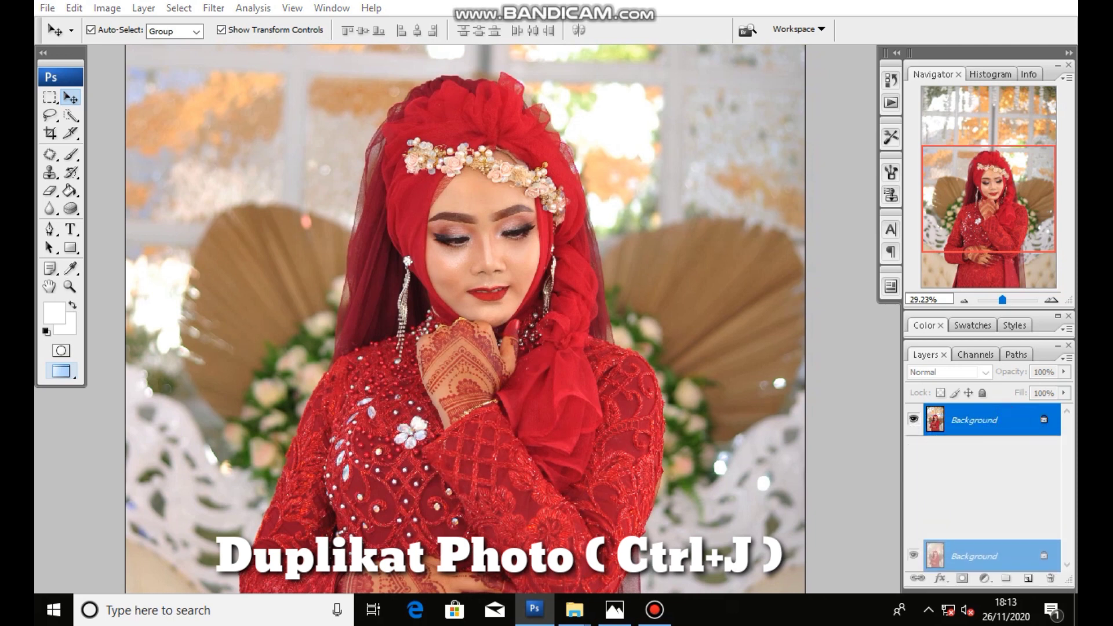
pyautogui.moveTo(1028, 578); pyautogui.dragTo(1029, 578)
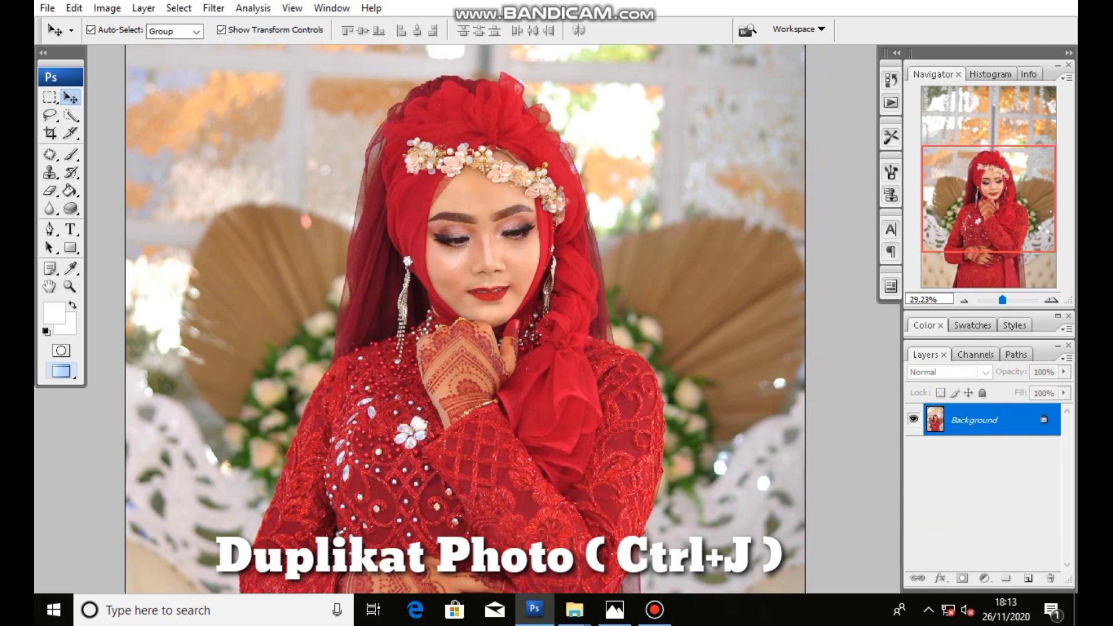
pyautogui.scroll(1, 465, 259)
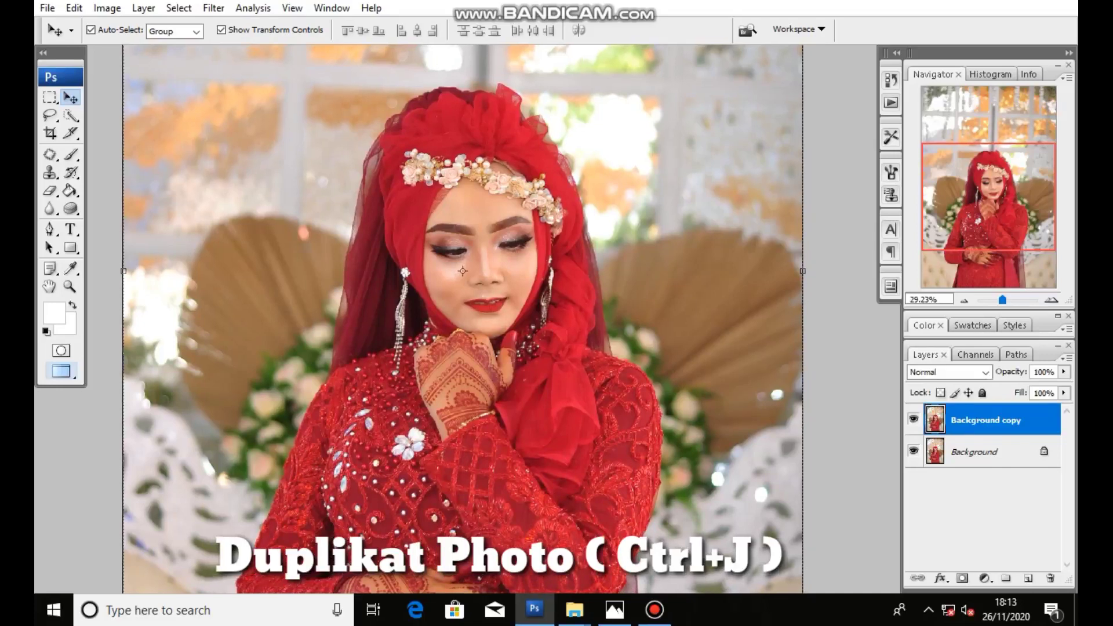
pyautogui.scroll(2, 457, 269)
pyautogui.scroll(1, 457, 269)
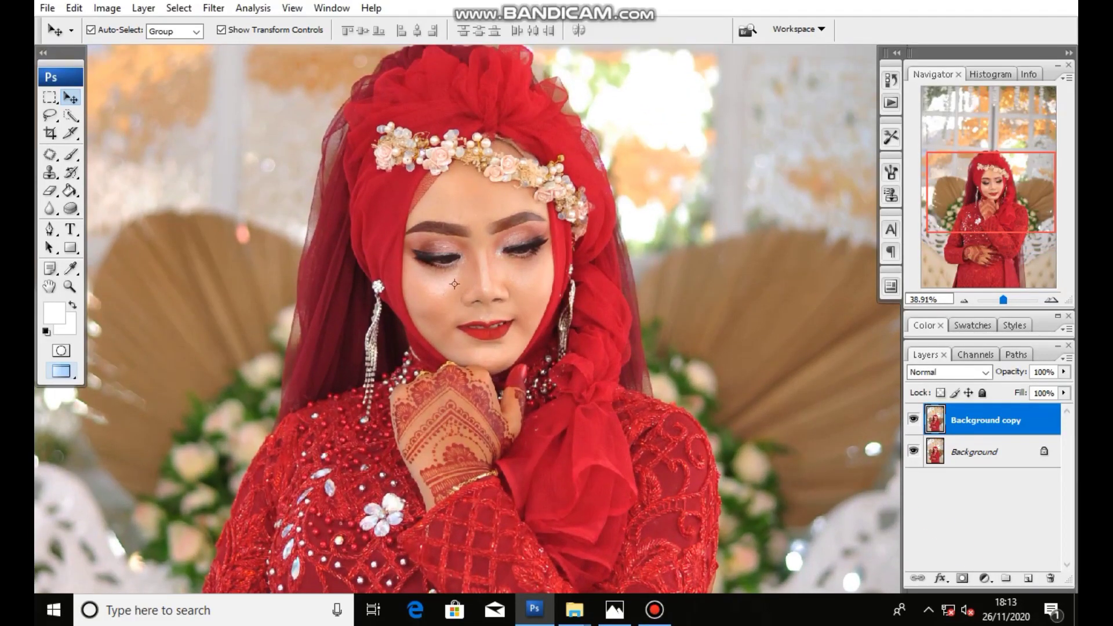
pyautogui.scroll(-2, 454, 284)
pyautogui.scroll(-2, 479, 276)
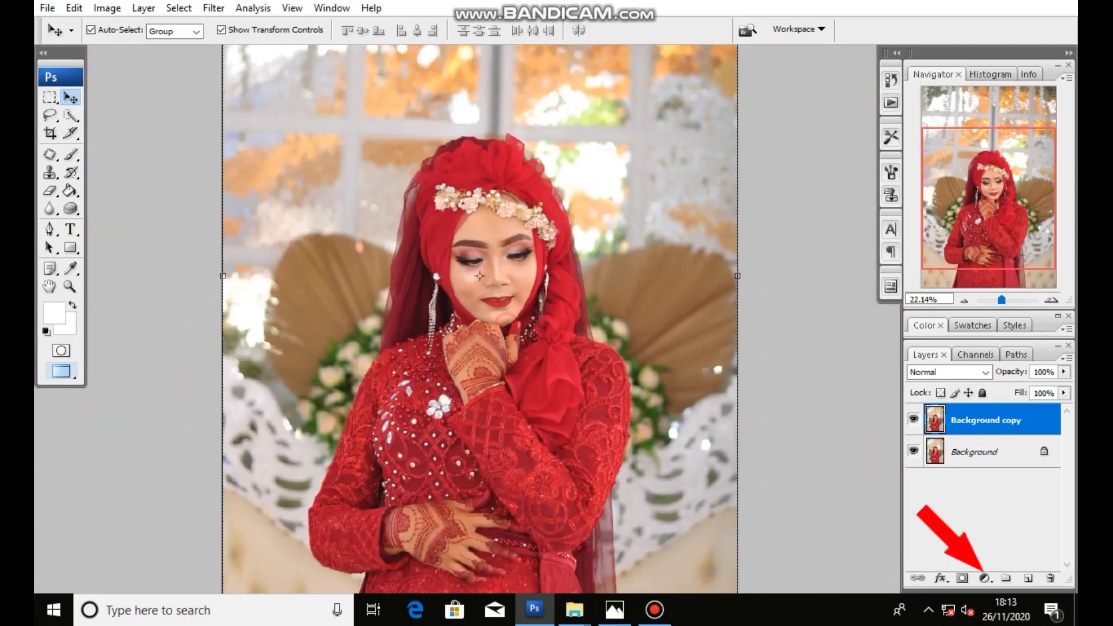
pyautogui.moveTo(480, 276); pyautogui.dragTo(482, 247)
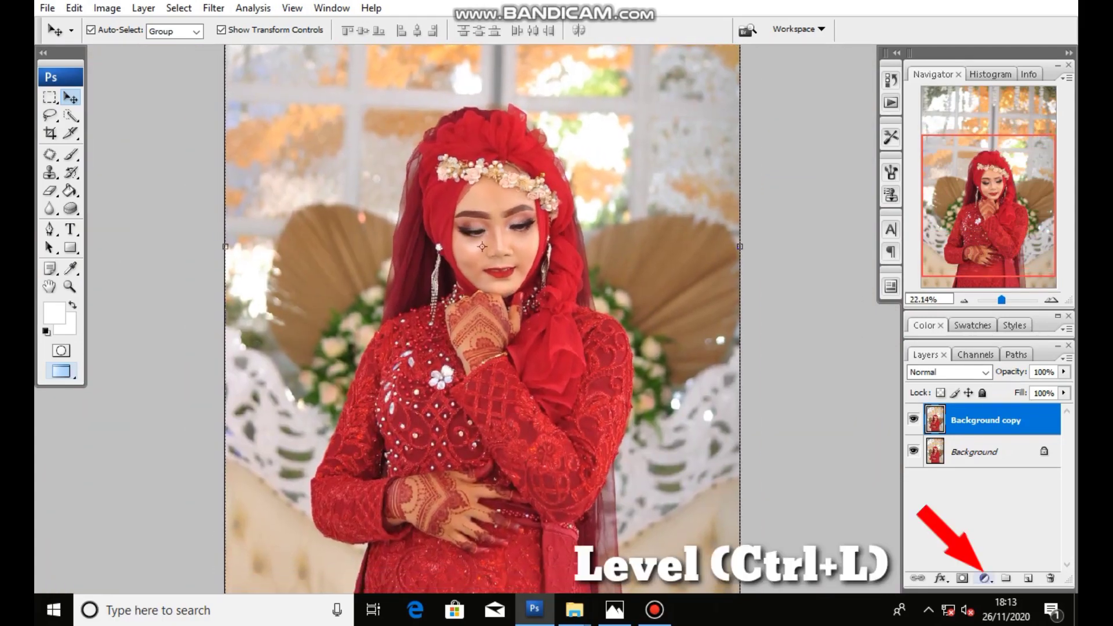
# Create a Levels layer with input levels 5, 0.94 and 248, then reset default colours
pyautogui.click(985, 578)
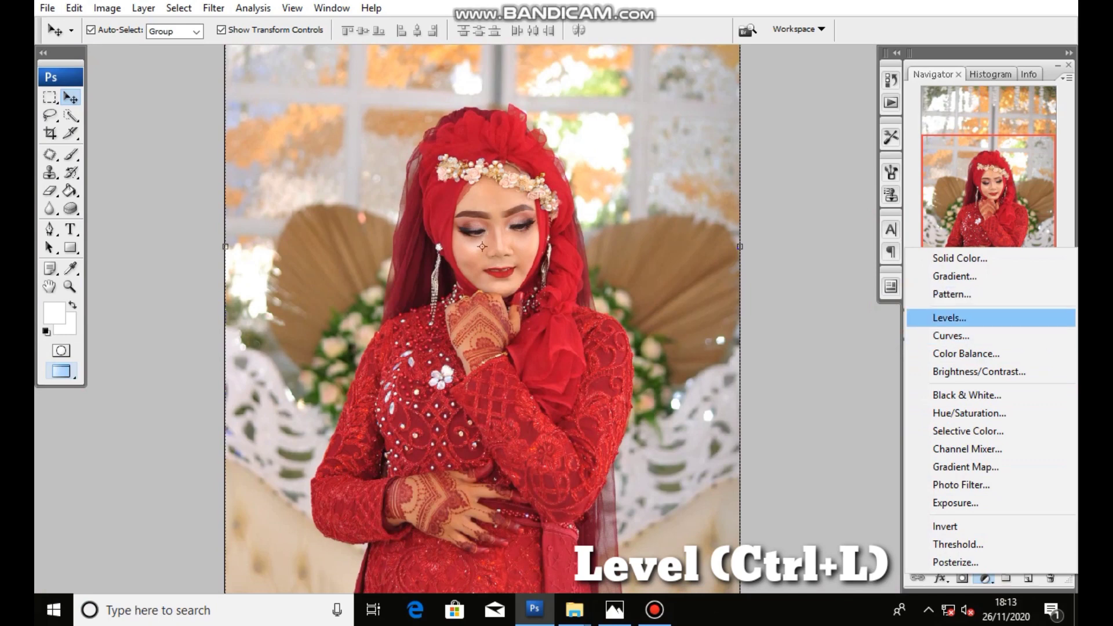
pyautogui.click(963, 316)
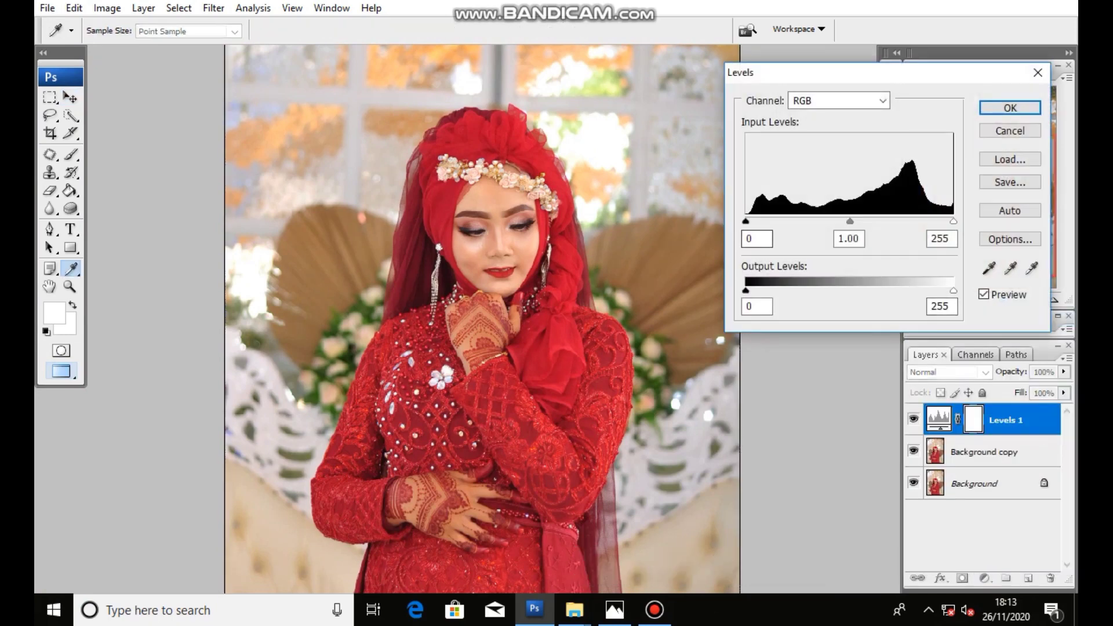
pyautogui.moveTo(745, 220); pyautogui.dragTo(748, 221)
pyautogui.doubleClick(754, 239)
pyautogui.moveTo(852, 221); pyautogui.dragTo(856, 221)
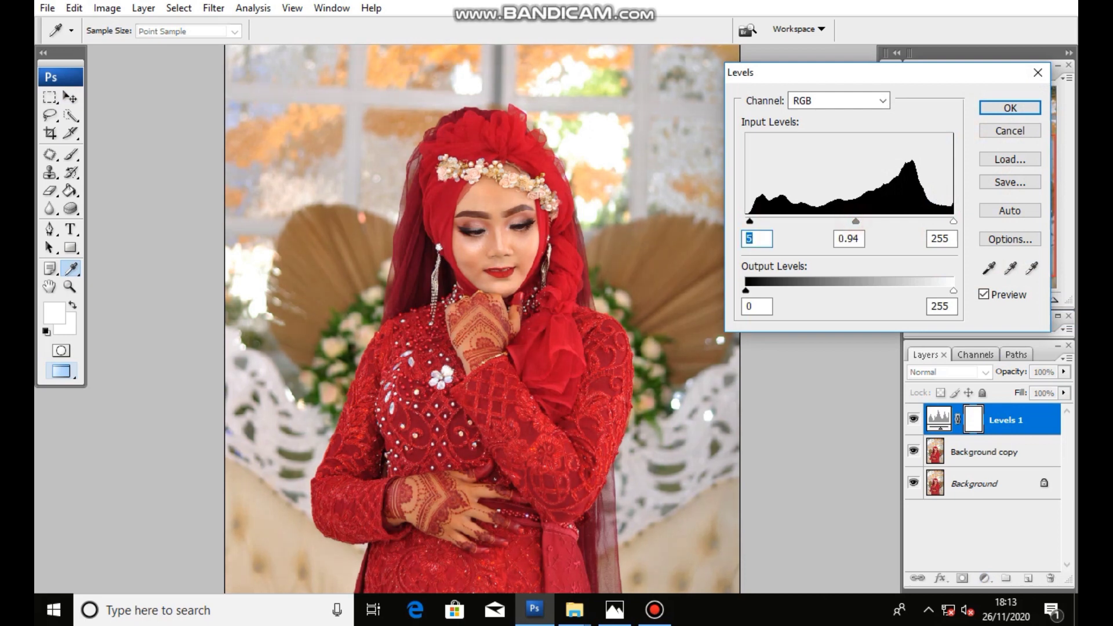
pyautogui.moveTo(953, 221); pyautogui.dragTo(952, 221)
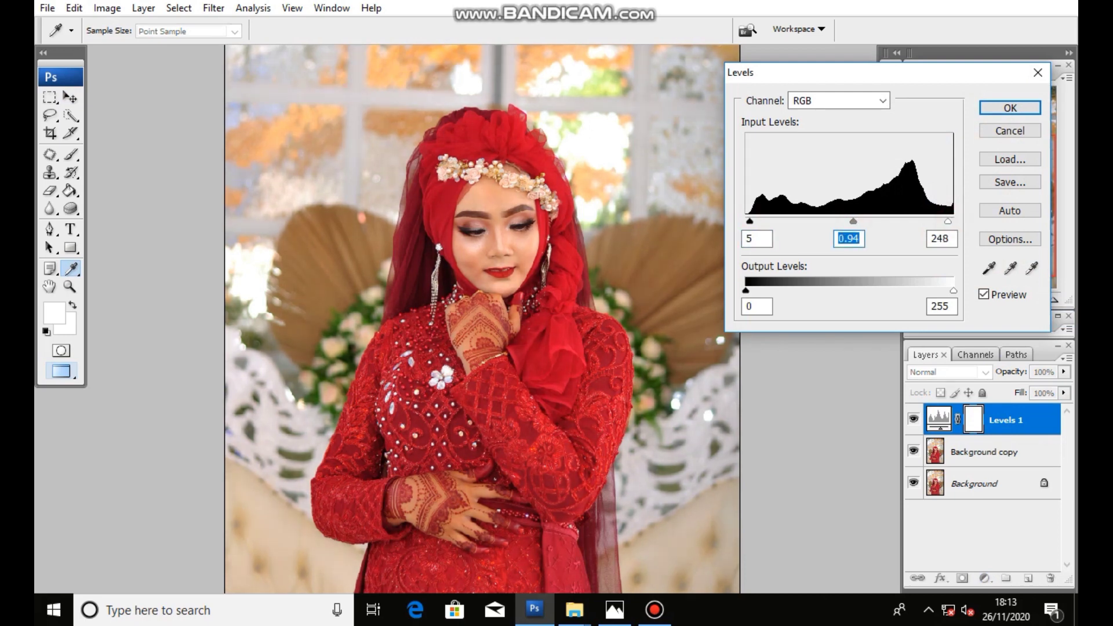
pyautogui.press('Tab')
pyautogui.press('v')
pyautogui.press('Return')
pyautogui.press('d')
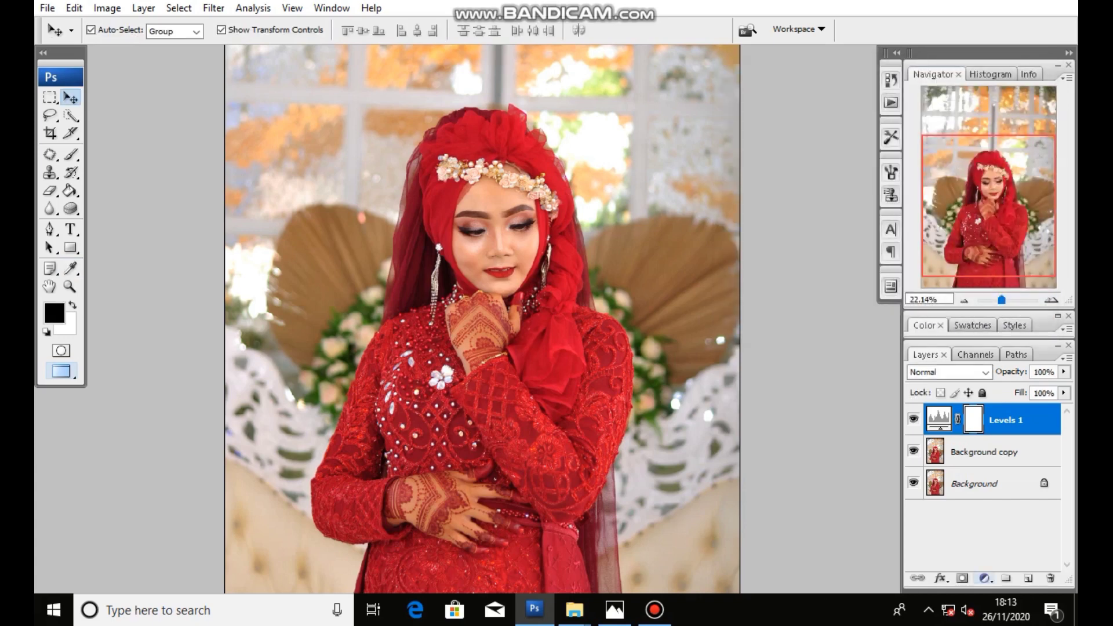
# Create a Curves layer with one midtone point raised from input 118 to output 133
pyautogui.click(984, 578)
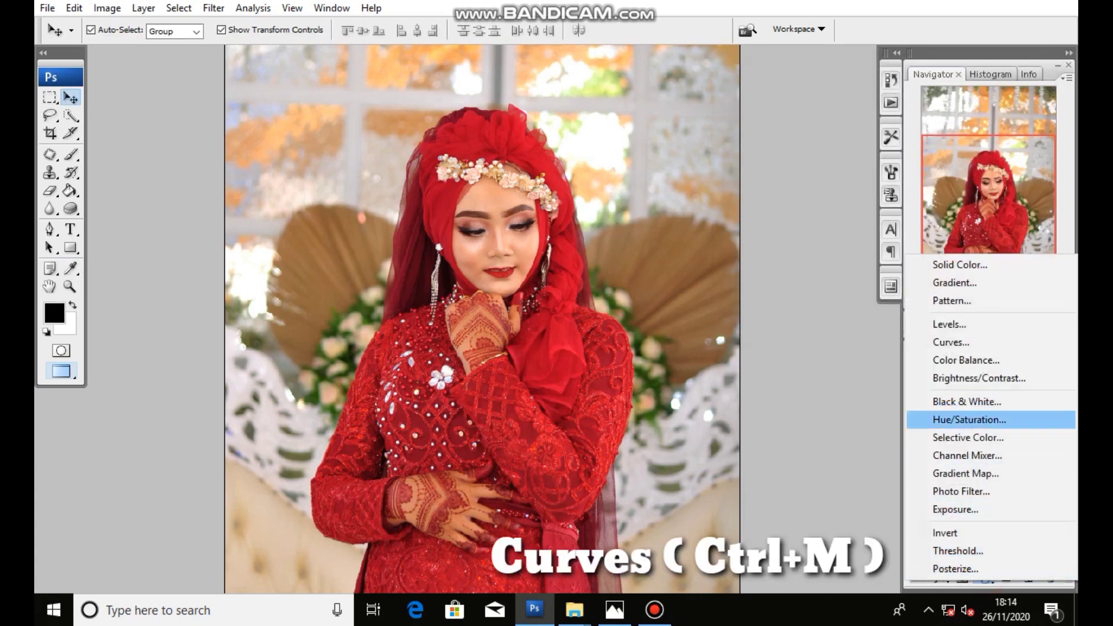
pyautogui.press('Up')
pyautogui.press('Up')
pyautogui.press('Up')
pyautogui.click(964, 341)
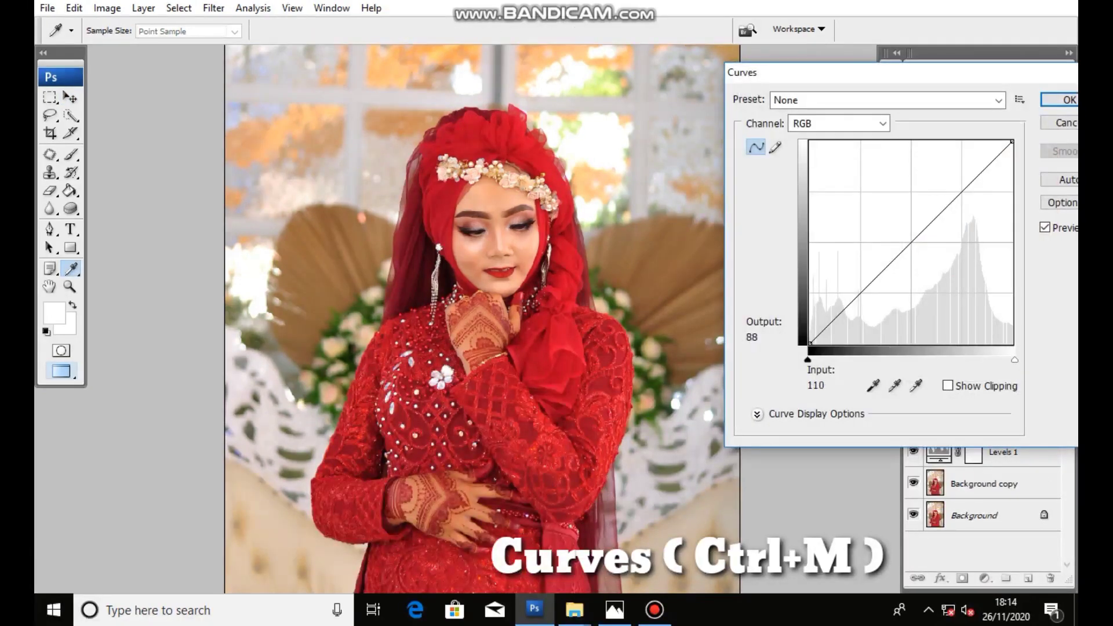
pyautogui.click(909, 239)
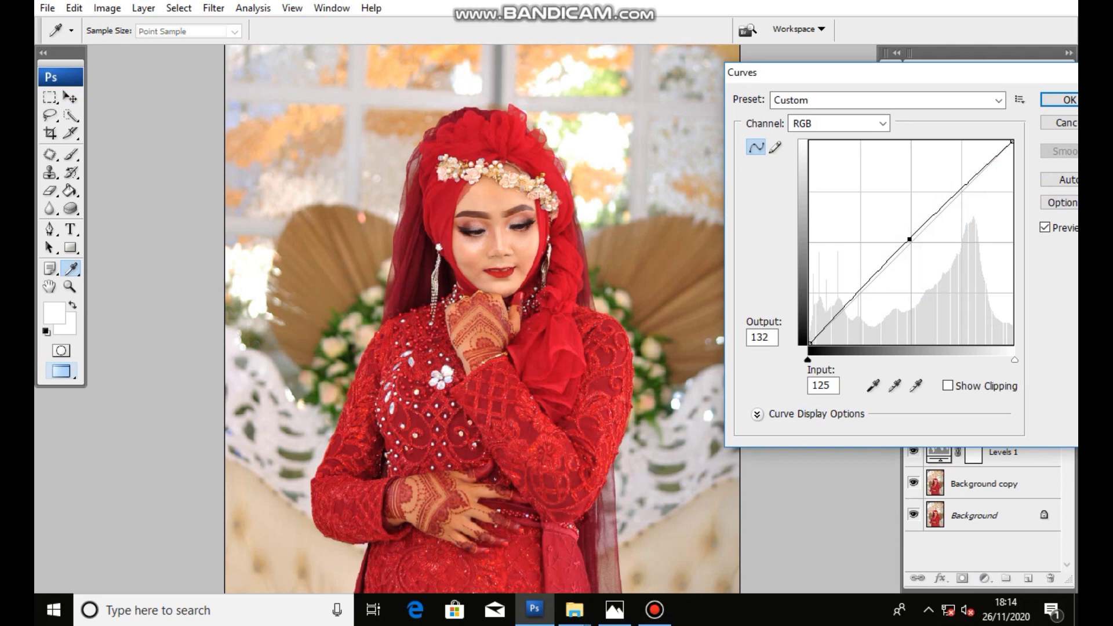
pyautogui.moveTo(910, 239); pyautogui.dragTo(904, 238)
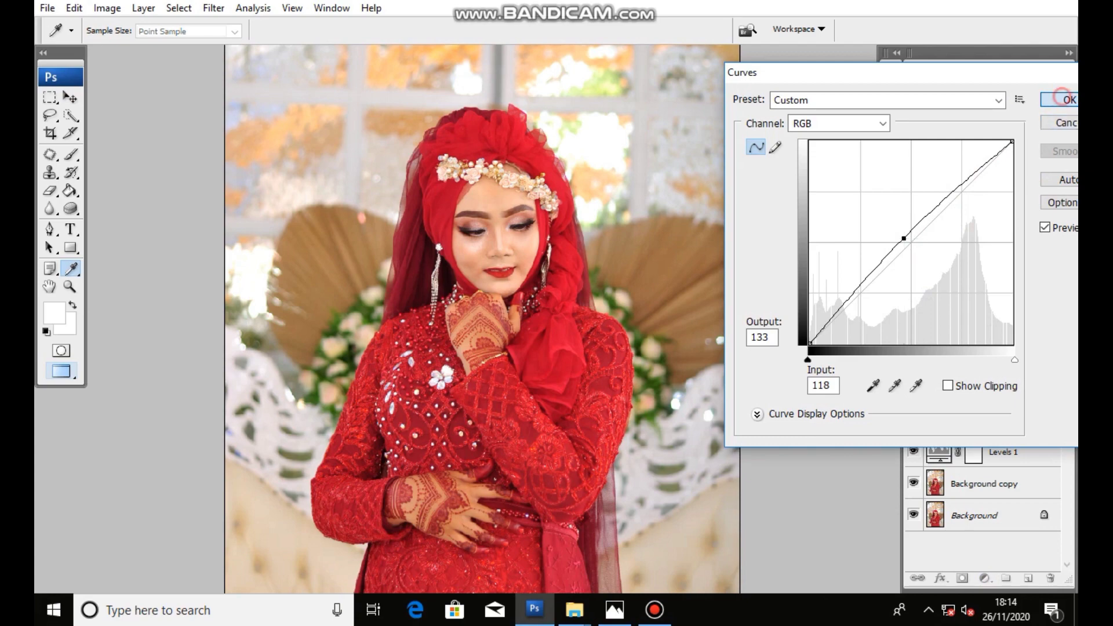
pyautogui.click(1065, 99)
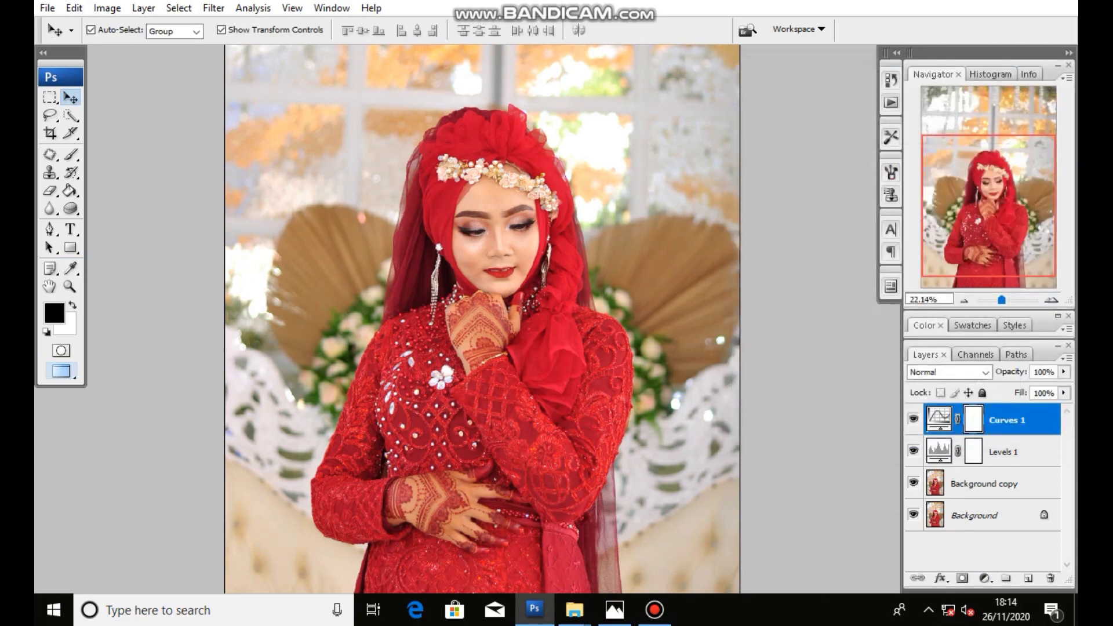
# Toggle Curves 1 visibility to compare the image before and after
pyautogui.click(913, 419)
pyautogui.click(913, 418)
pyautogui.click(913, 419)
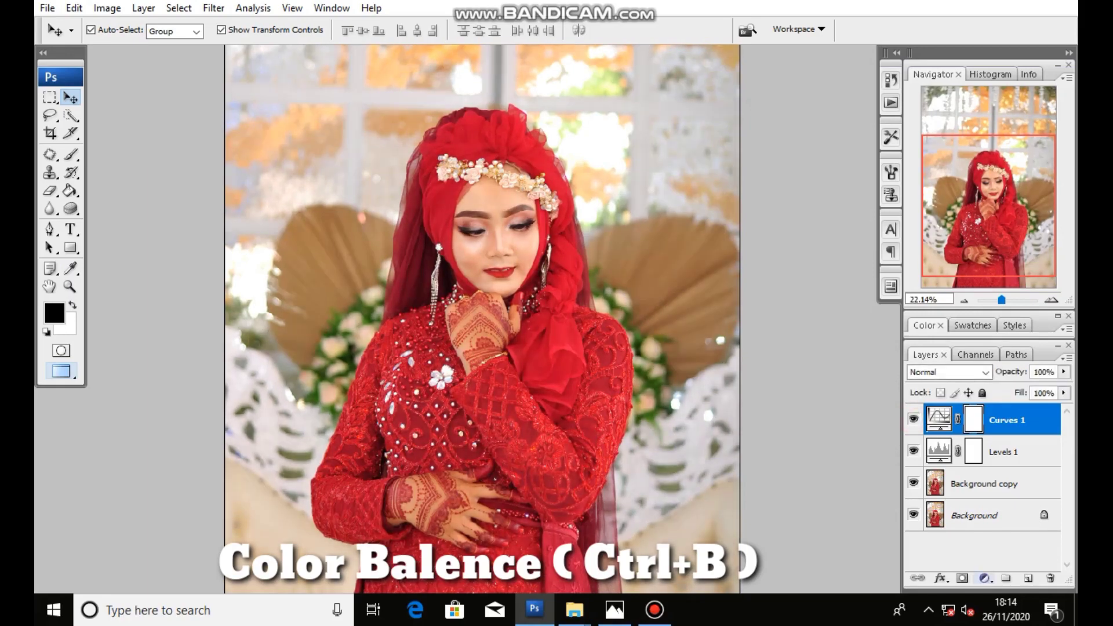
# Add a Color Balance layer with highlights at cyan -21 and blue +10
pyautogui.click(984, 578)
pyautogui.click(966, 354)
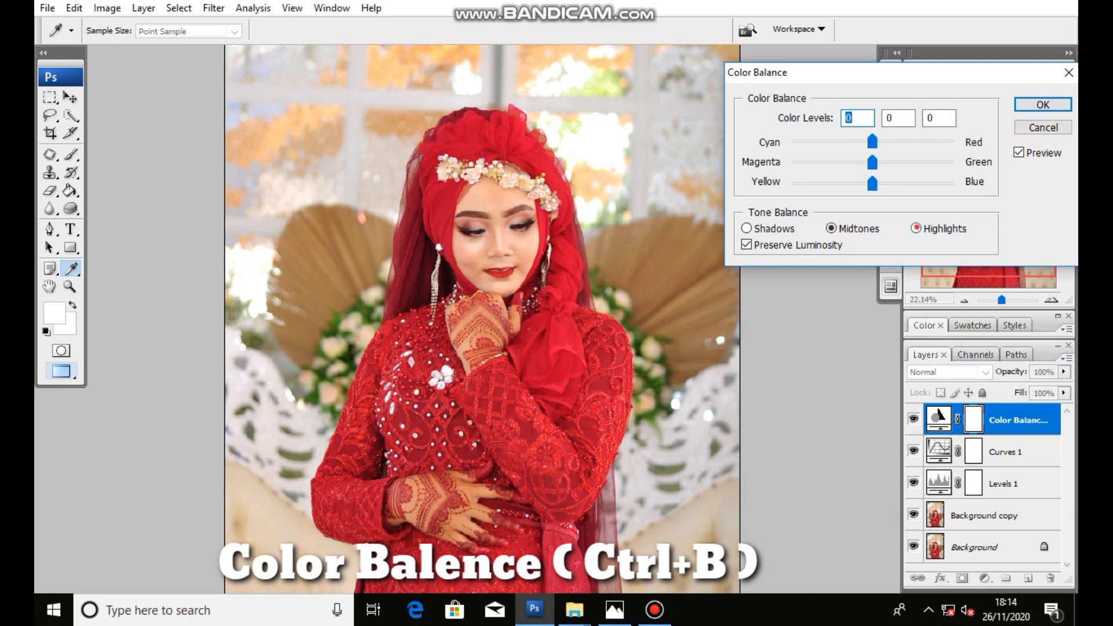
pyautogui.hotkey('alt', 'h')
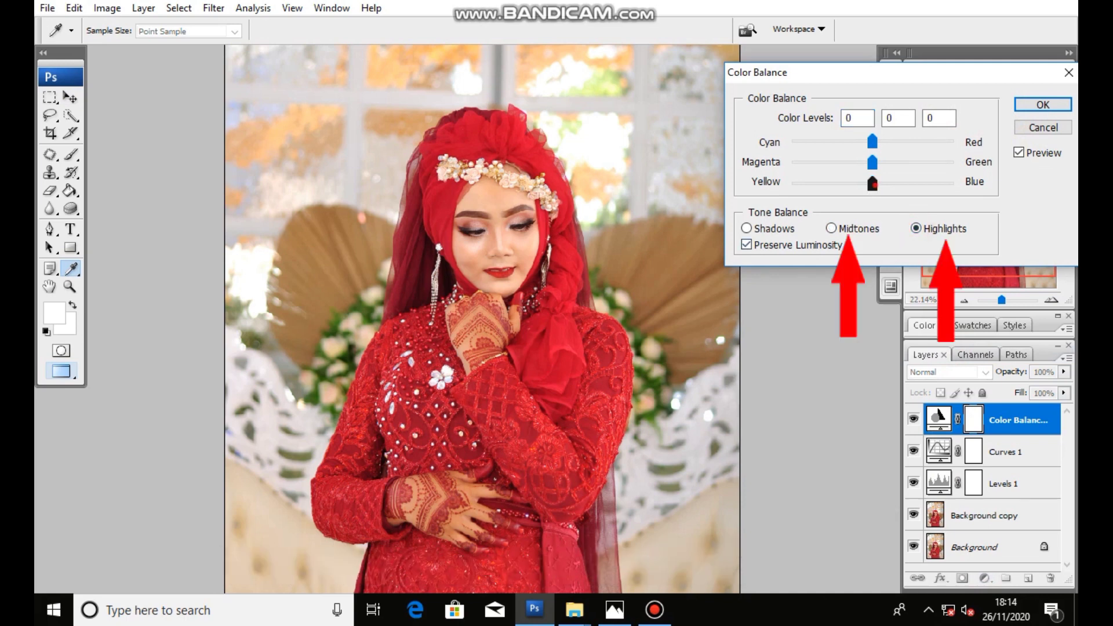
pyautogui.moveTo(872, 184); pyautogui.dragTo(881, 184)
pyautogui.moveTo(872, 141); pyautogui.dragTo(861, 141)
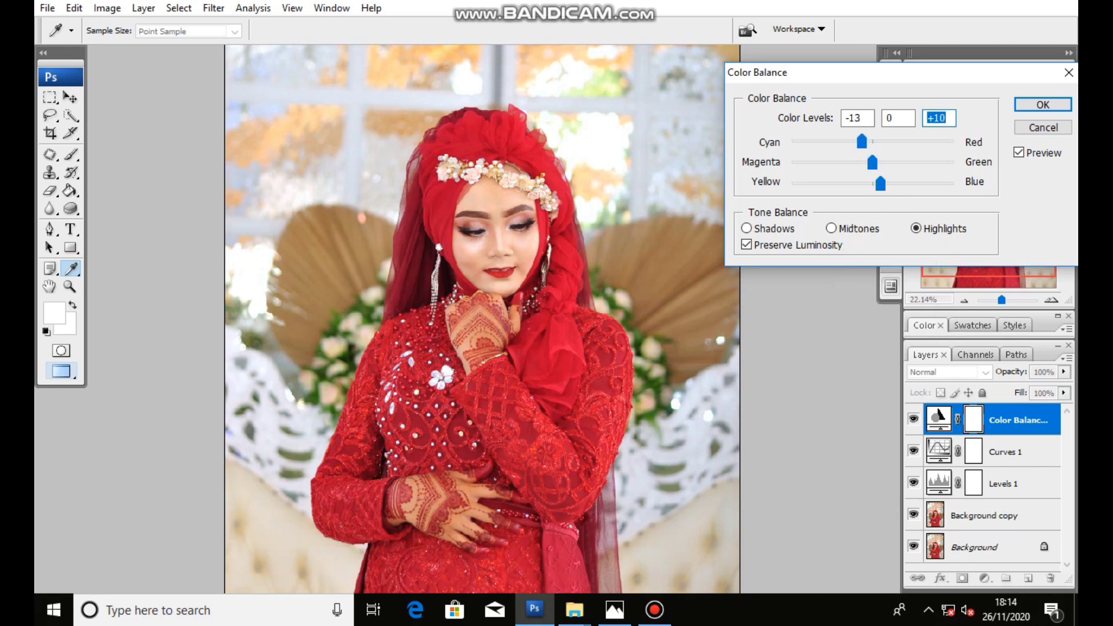
pyautogui.click(861, 141)
pyautogui.moveTo(857, 141); pyautogui.dragTo(856, 141)
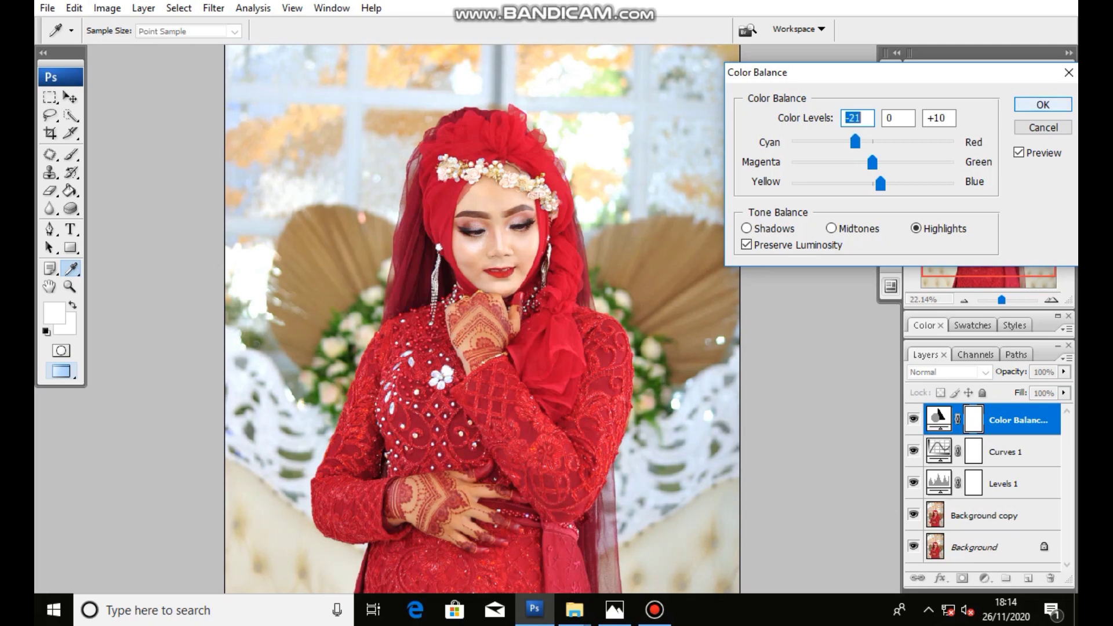
pyautogui.click(832, 228)
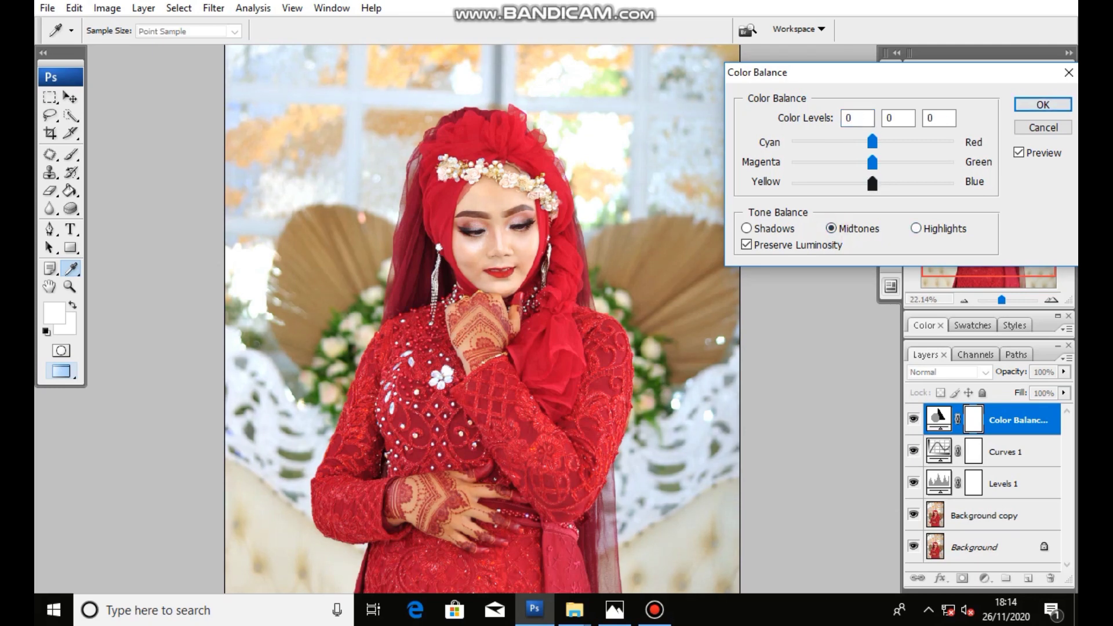
pyautogui.press('Up')
pyautogui.press('Up')
pyautogui.press('Up')
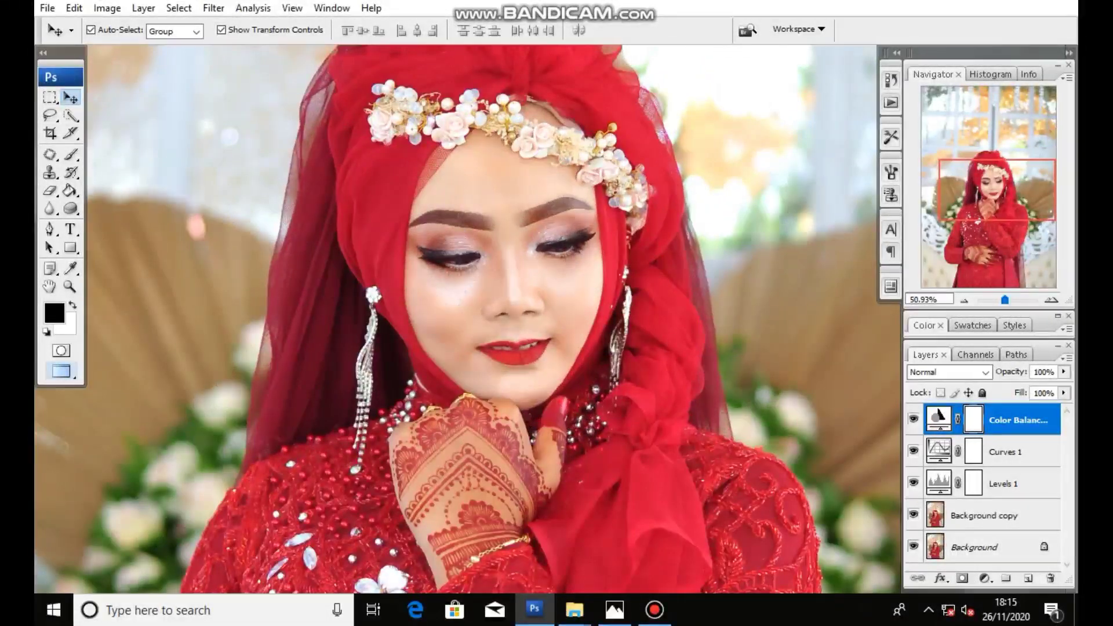
# Toggle the Color Balance layer on and off to compare, leaving it visible
pyautogui.click(914, 418)
pyautogui.click(913, 419)
pyautogui.click(913, 419)
pyautogui.click(914, 418)
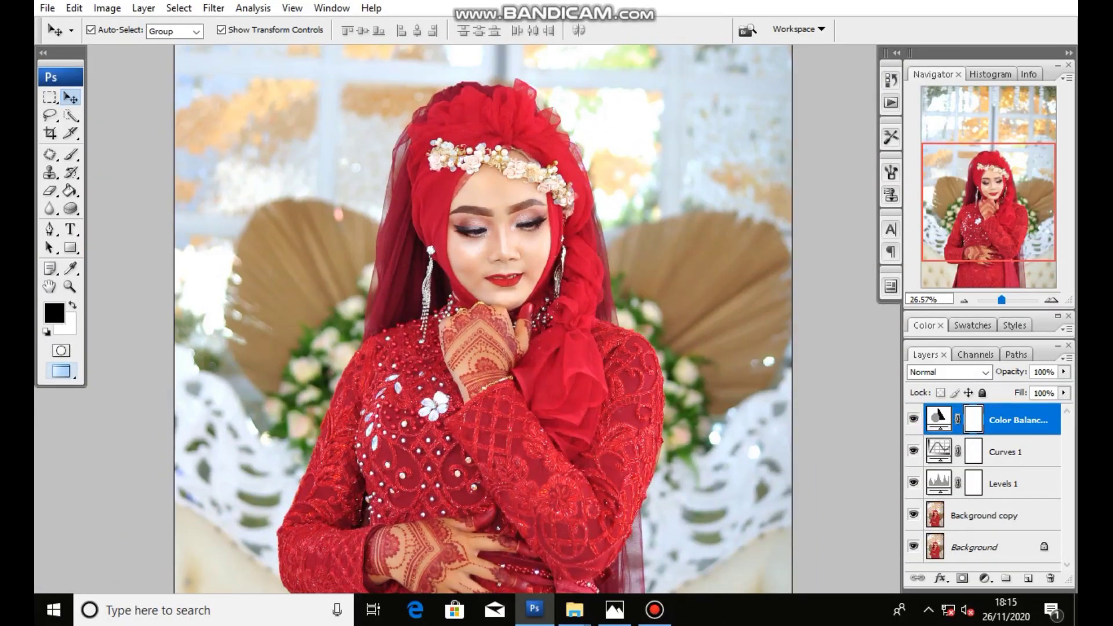
# Add a Brightness/Contrast layer with slightly negative brightness and contrast -10
pyautogui.click(984, 578)
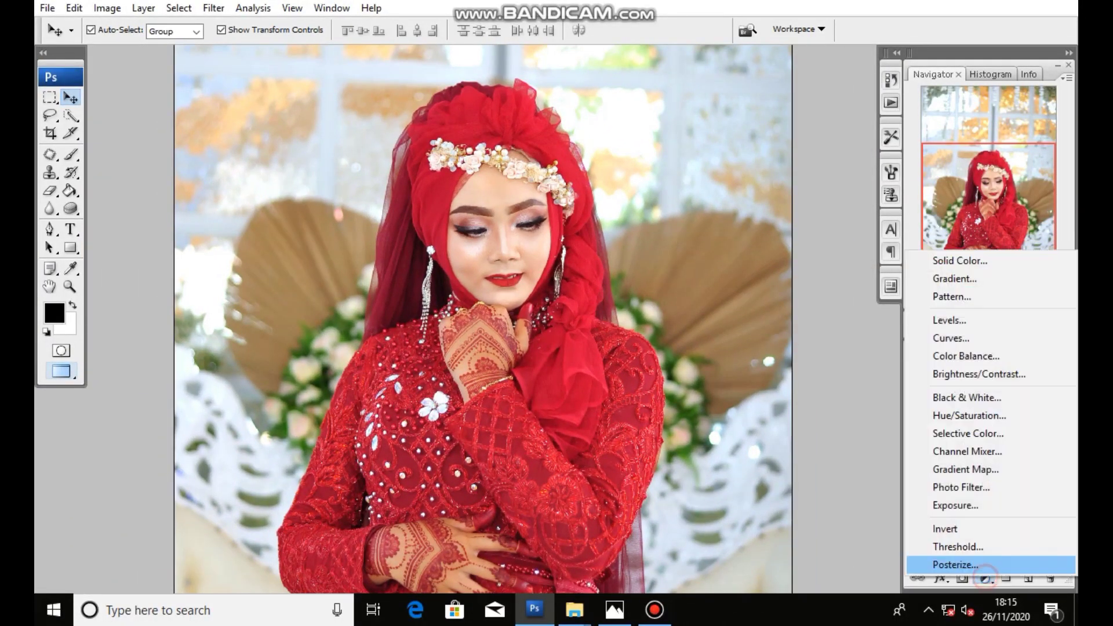
pyautogui.click(962, 373)
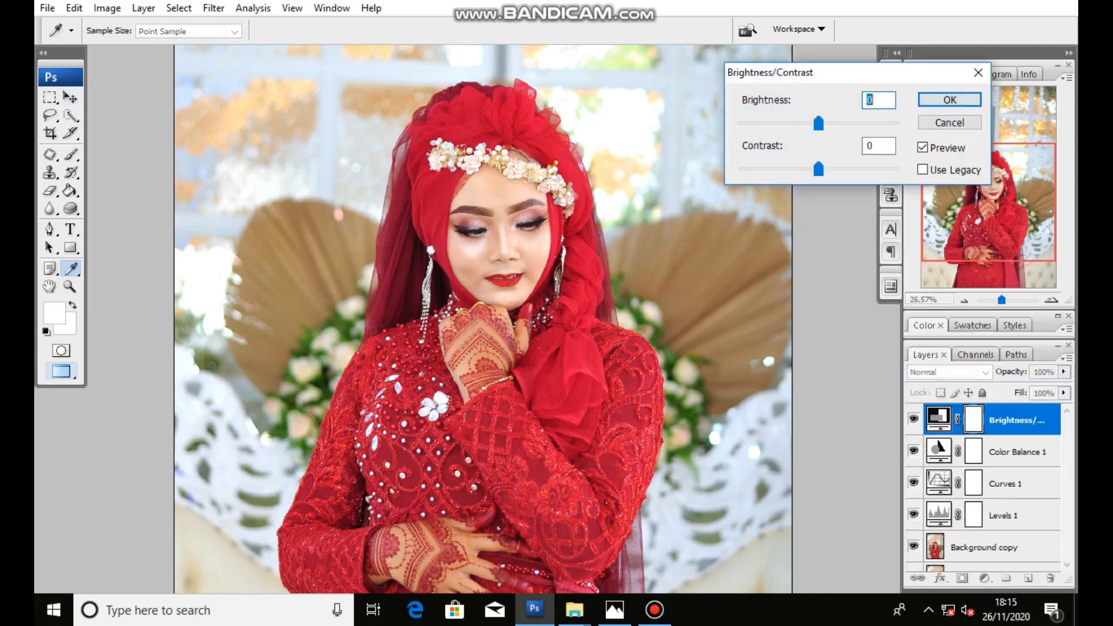
pyautogui.moveTo(818, 169); pyautogui.dragTo(800, 169)
pyautogui.moveTo(800, 169); pyautogui.dragTo(803, 169)
pyautogui.moveTo(818, 123); pyautogui.dragTo(815, 123)
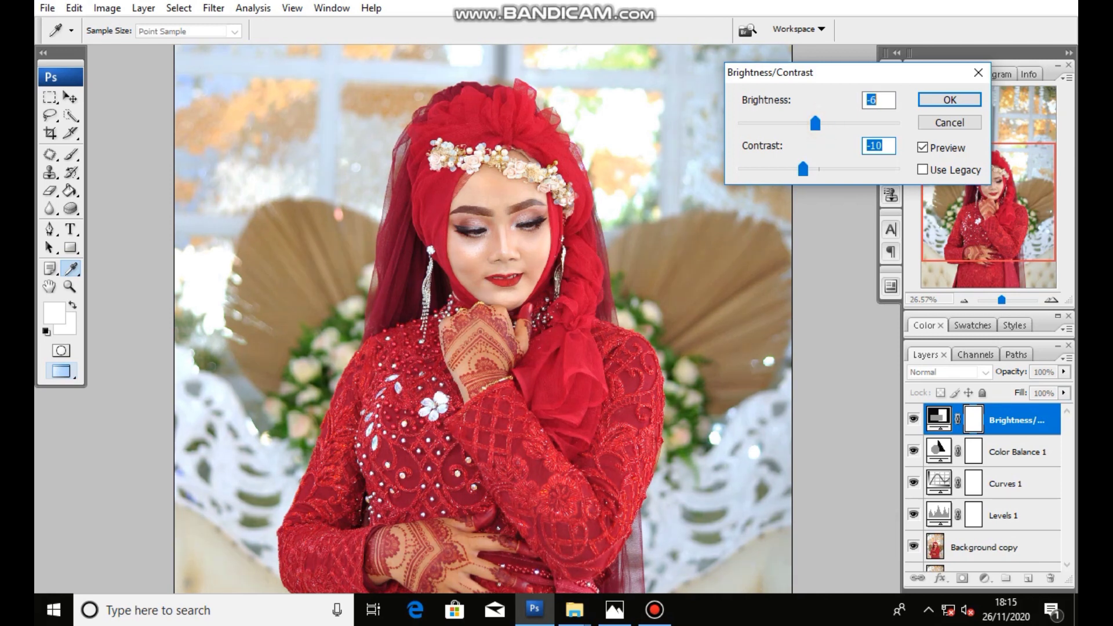
pyautogui.click(815, 123)
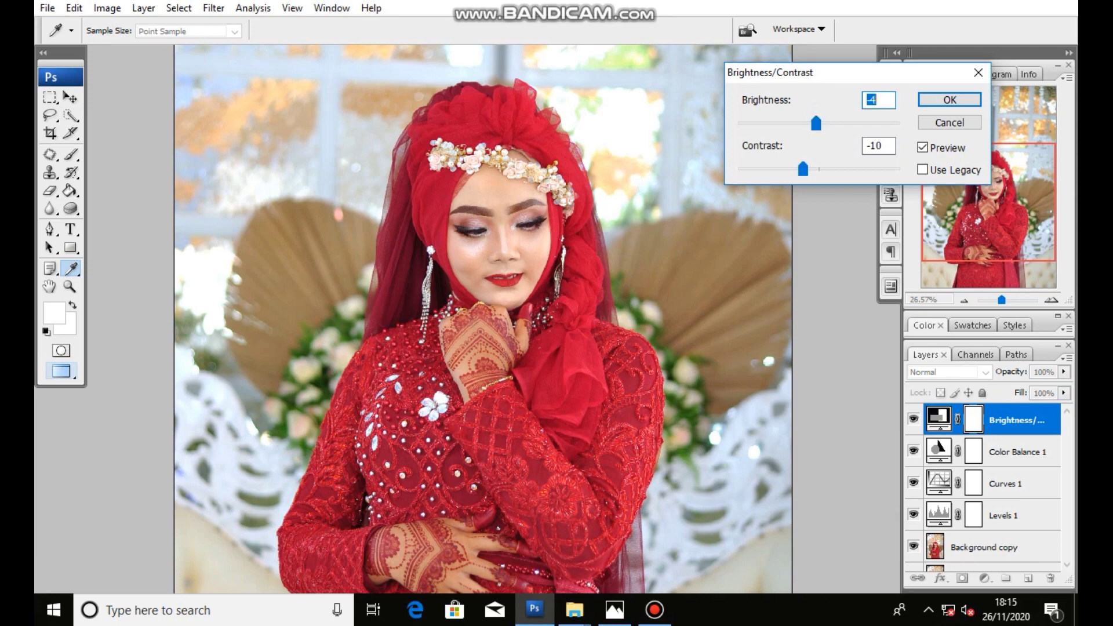
pyautogui.click(950, 100)
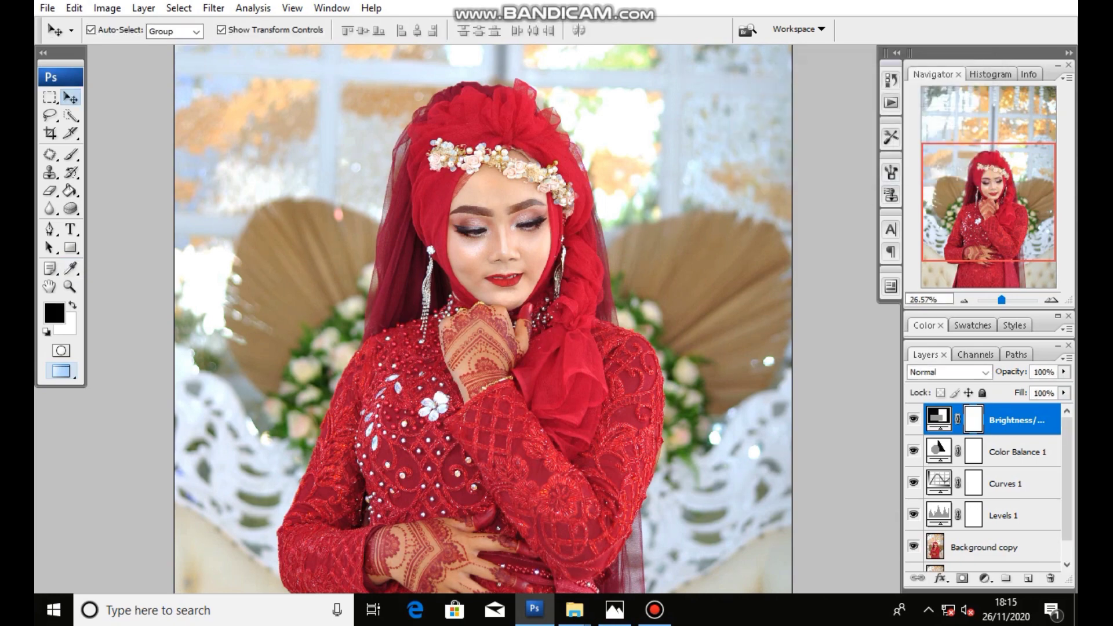
# Zoom in and out to review the adjusted portrait
pyautogui.scroll(2, 502, 256)
pyautogui.scroll(2, 501, 256)
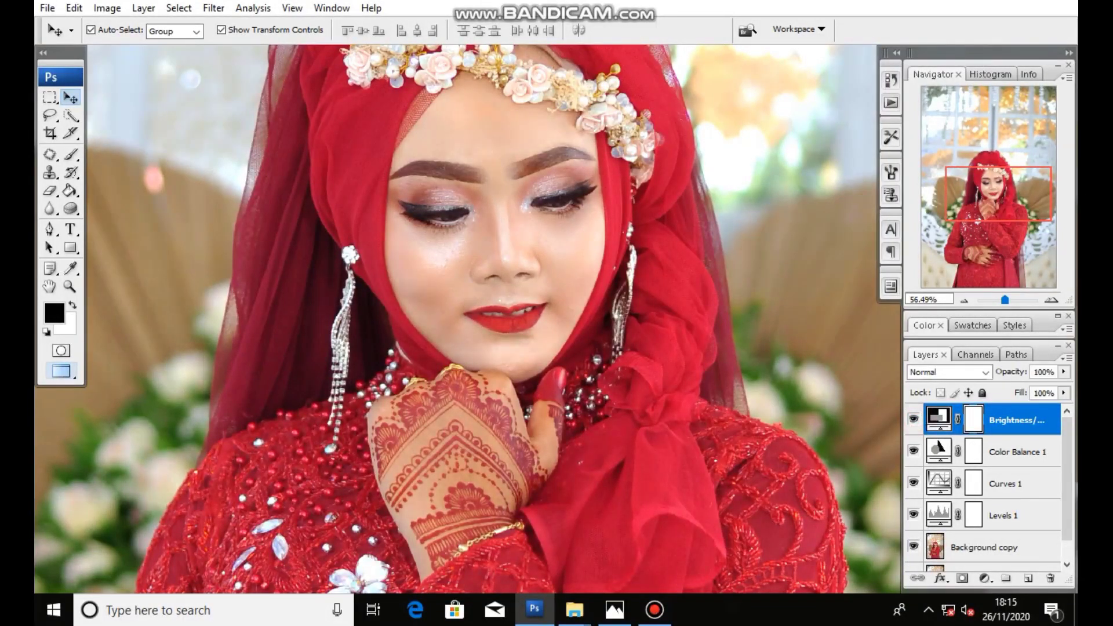
pyautogui.scroll(-1, 469, 319)
pyautogui.scroll(-2, 493, 319)
pyautogui.scroll(-1, 493, 319)
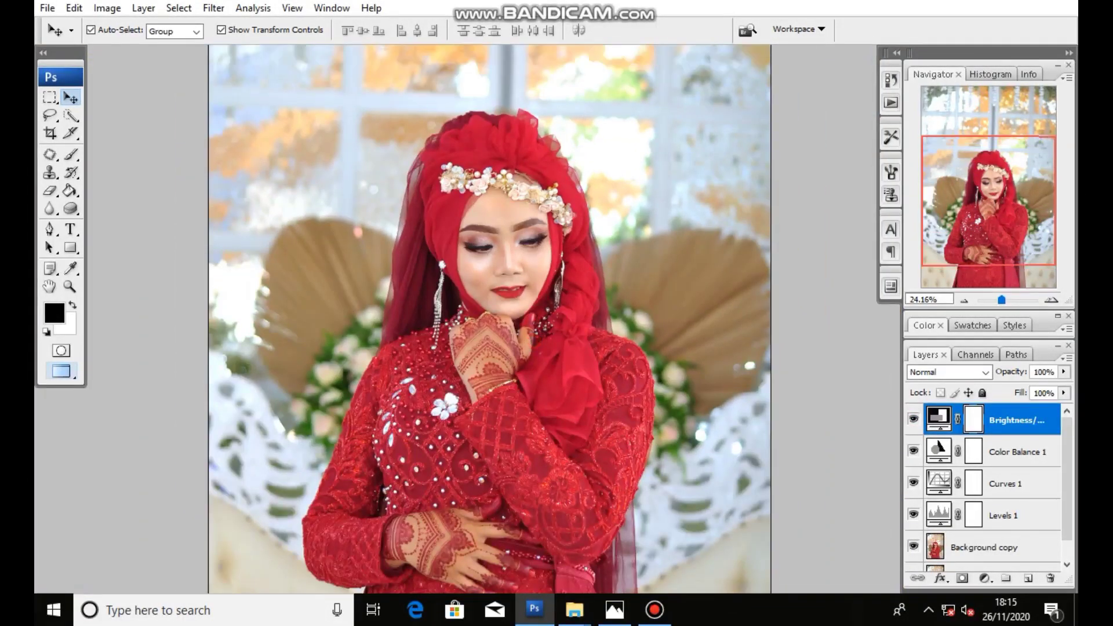
pyautogui.scroll(-1, 492, 319)
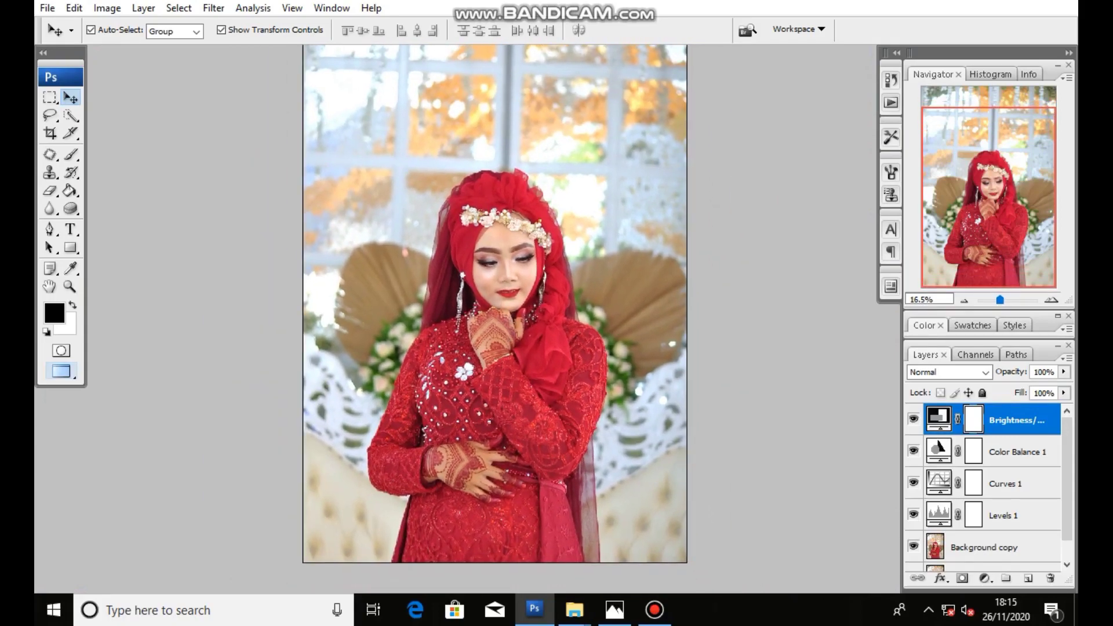
pyautogui.scroll(1, 493, 319)
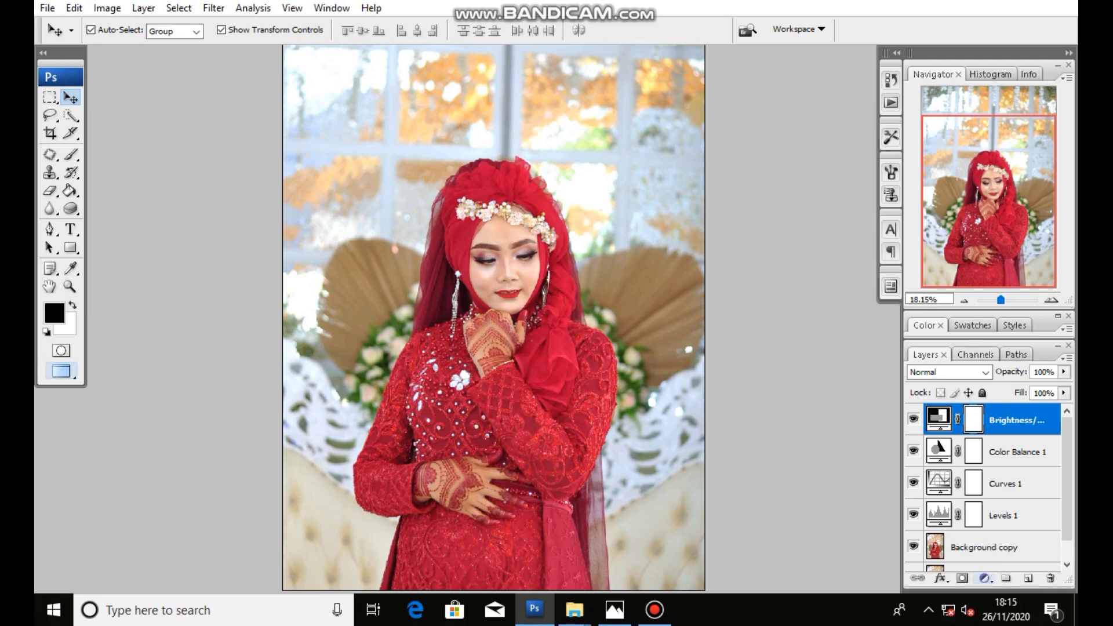
pyautogui.click(984, 578)
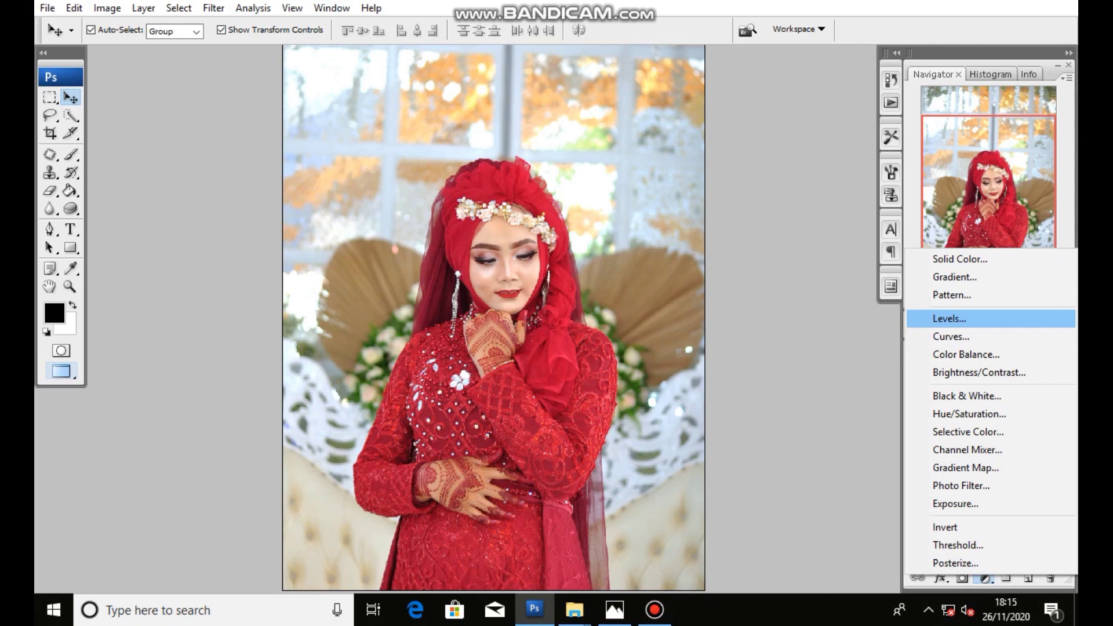
# Add a Curves layer with a slightly raised midpoint and a shadow point at 62 to 65
pyautogui.click(970, 336)
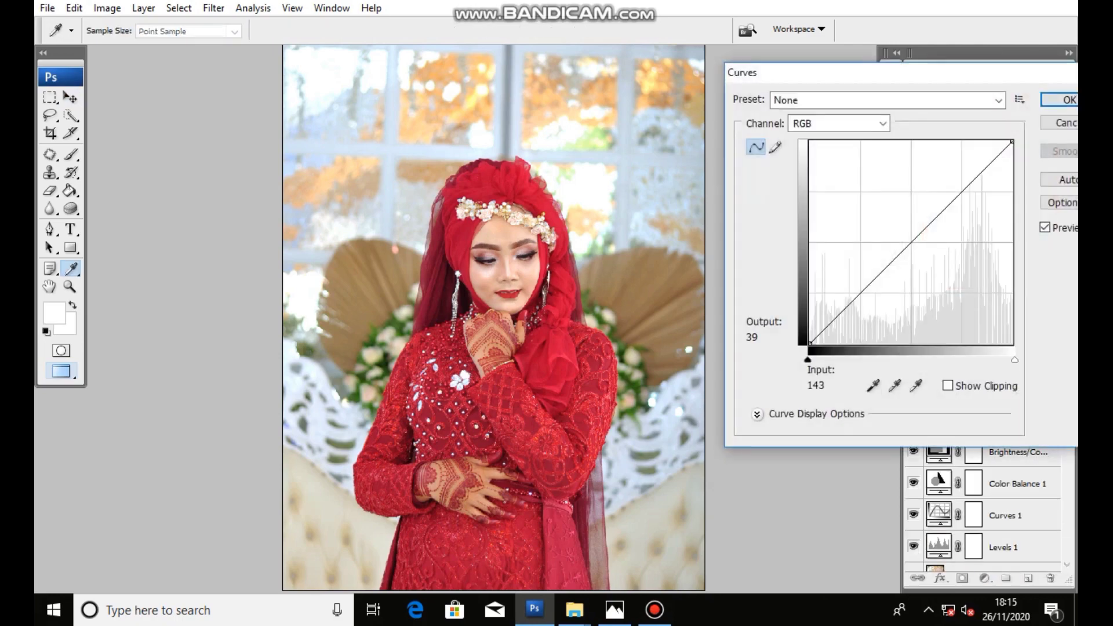
pyautogui.click(910, 241)
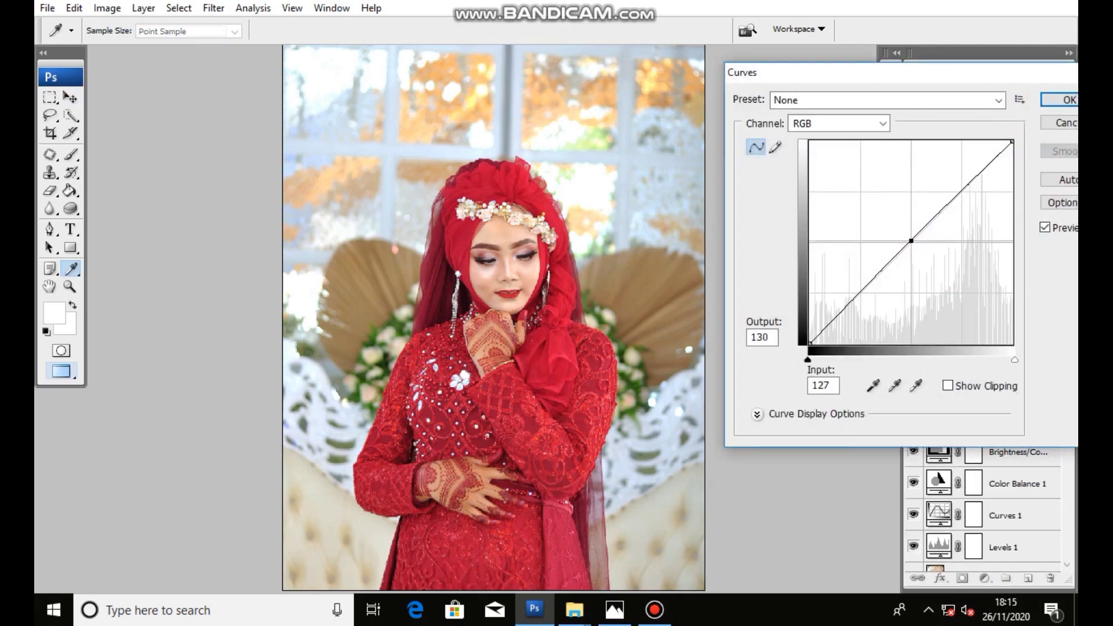
pyautogui.moveTo(912, 240); pyautogui.dragTo(909, 239)
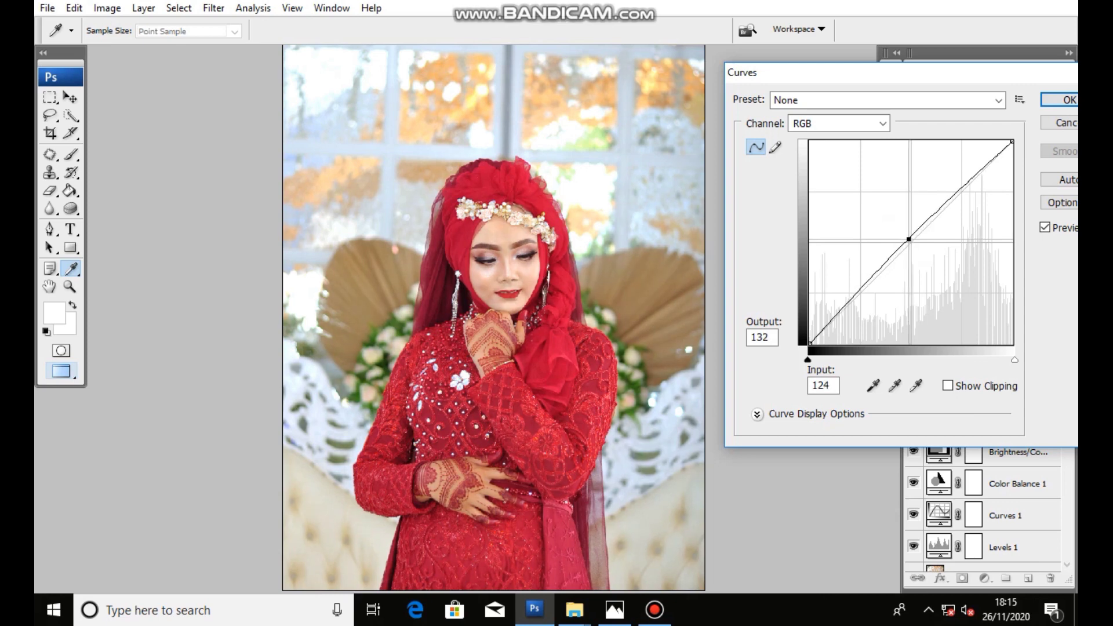
pyautogui.moveTo(909, 239); pyautogui.dragTo(907, 239)
pyautogui.moveTo(856, 290); pyautogui.dragTo(861, 292)
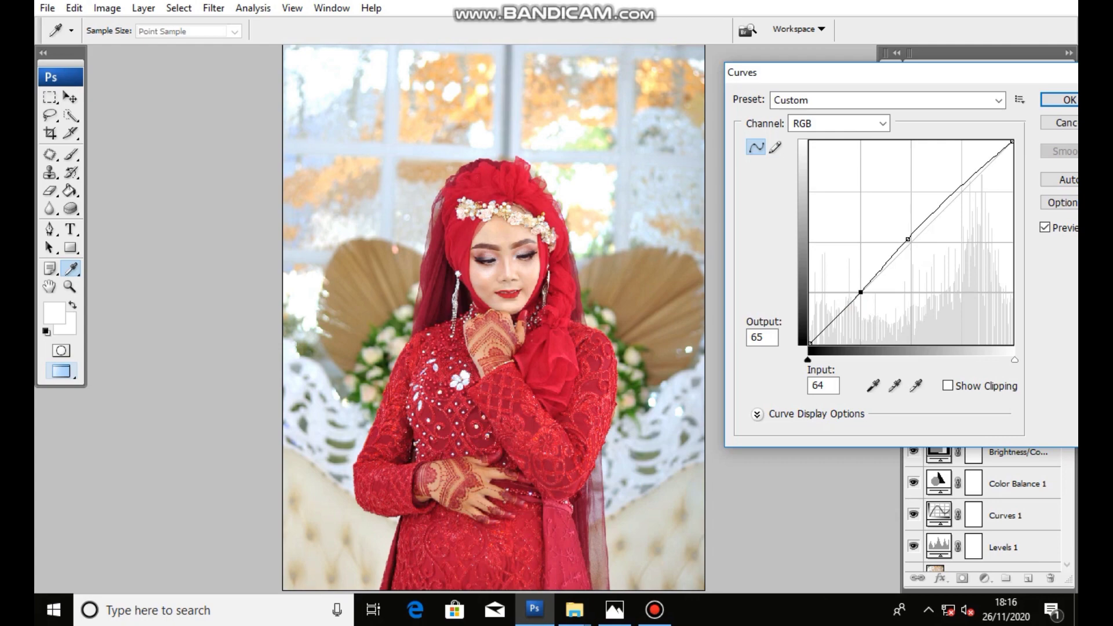
pyautogui.moveTo(861, 292); pyautogui.dragTo(858, 292)
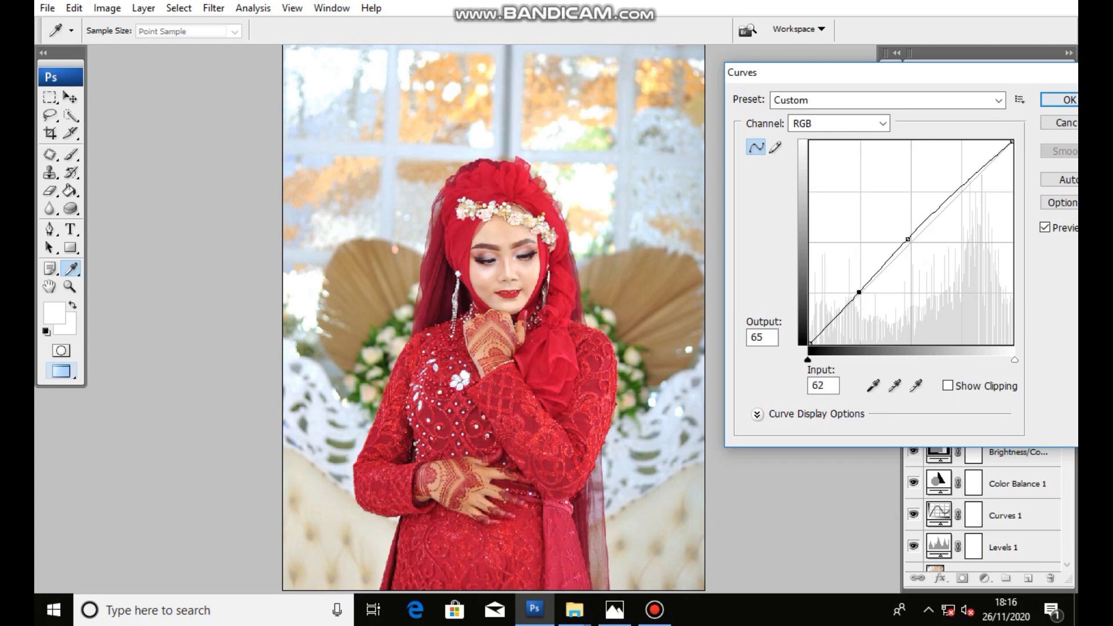
pyautogui.click(1067, 100)
# Zoom in, toggle Curves 2 on and off to compare, then zoom closer on the face
pyautogui.scroll(3, 496, 319)
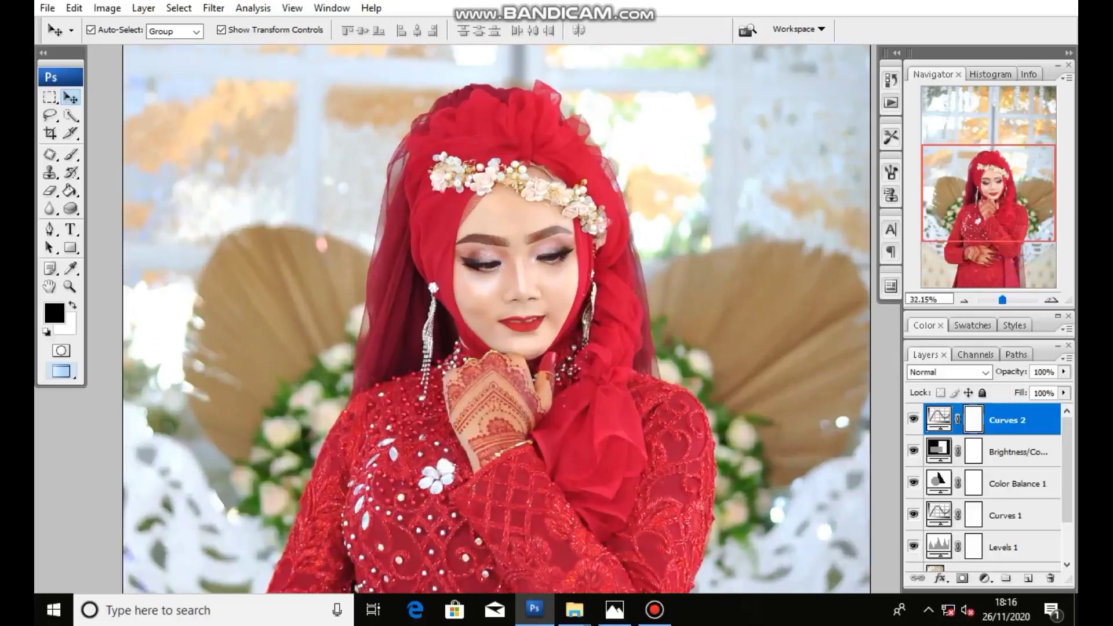
pyautogui.scroll(1, 498, 302)
pyautogui.scroll(1, 498, 301)
pyautogui.scroll(1, 499, 302)
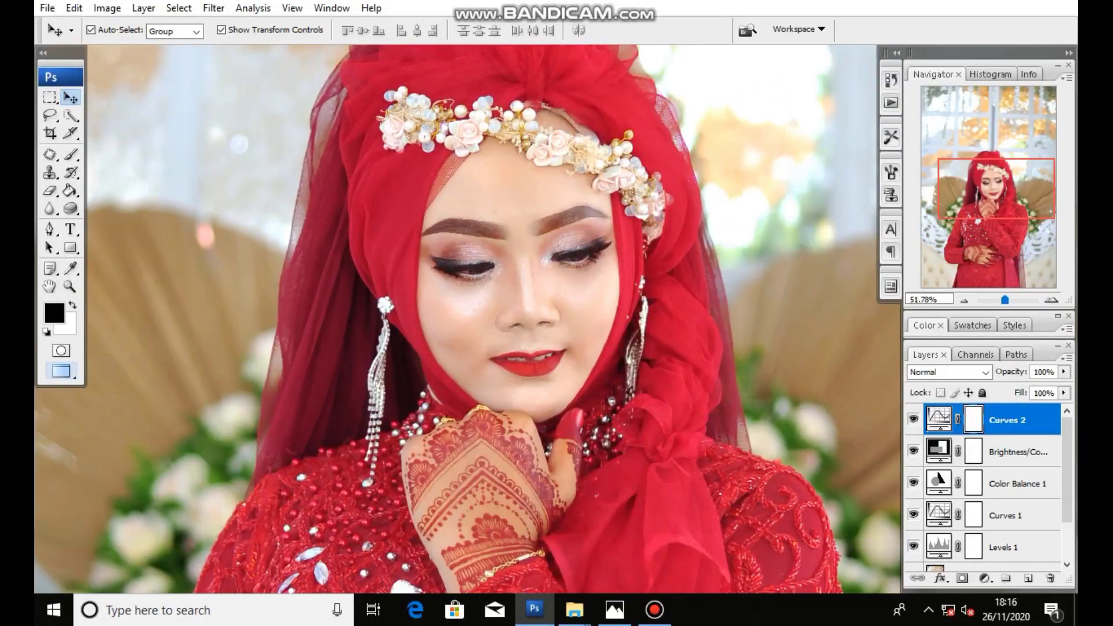
pyautogui.click(913, 419)
pyautogui.click(913, 419)
pyautogui.click(913, 418)
pyautogui.click(913, 419)
pyautogui.moveTo(1005, 300); pyautogui.dragTo(1003, 300)
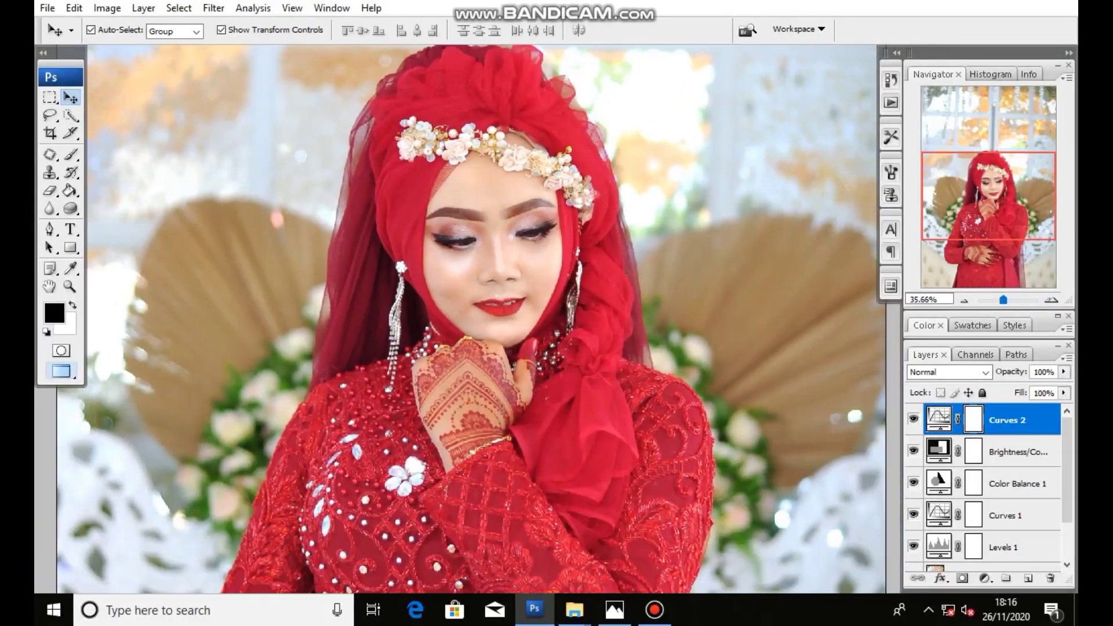
pyautogui.click(984, 578)
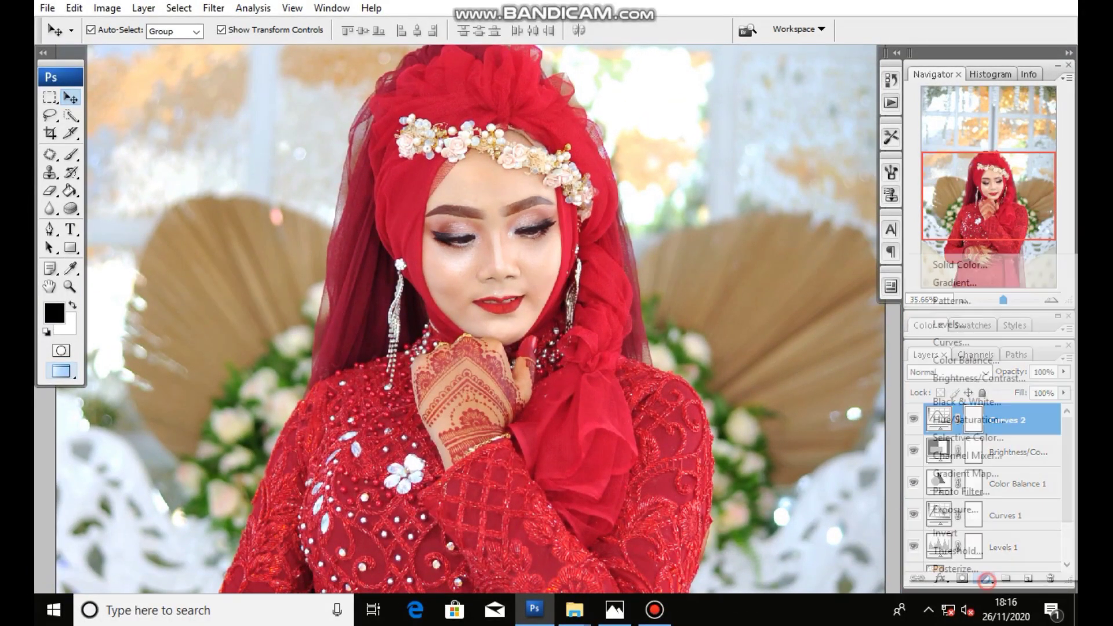
pyautogui.click(966, 360)
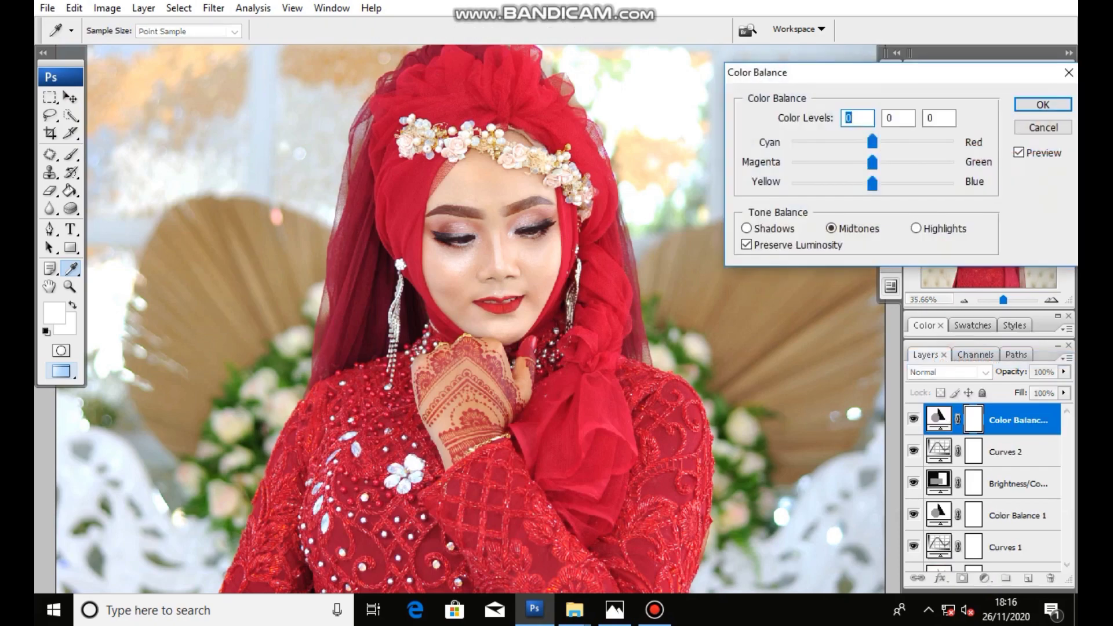
pyautogui.click(916, 229)
pyautogui.click(873, 184)
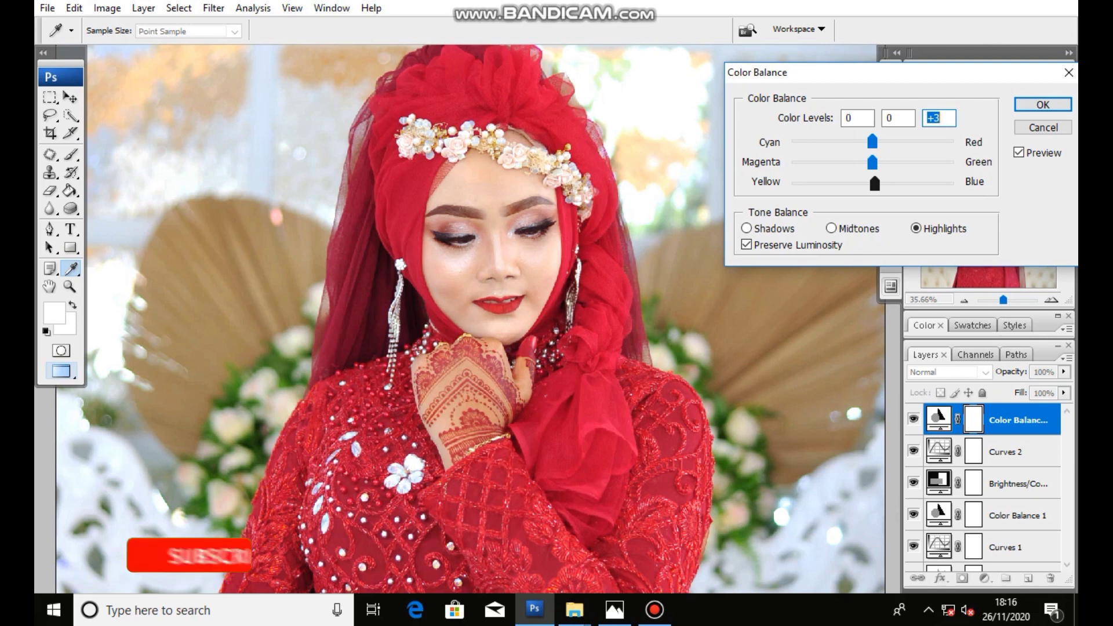
pyautogui.press('Up')
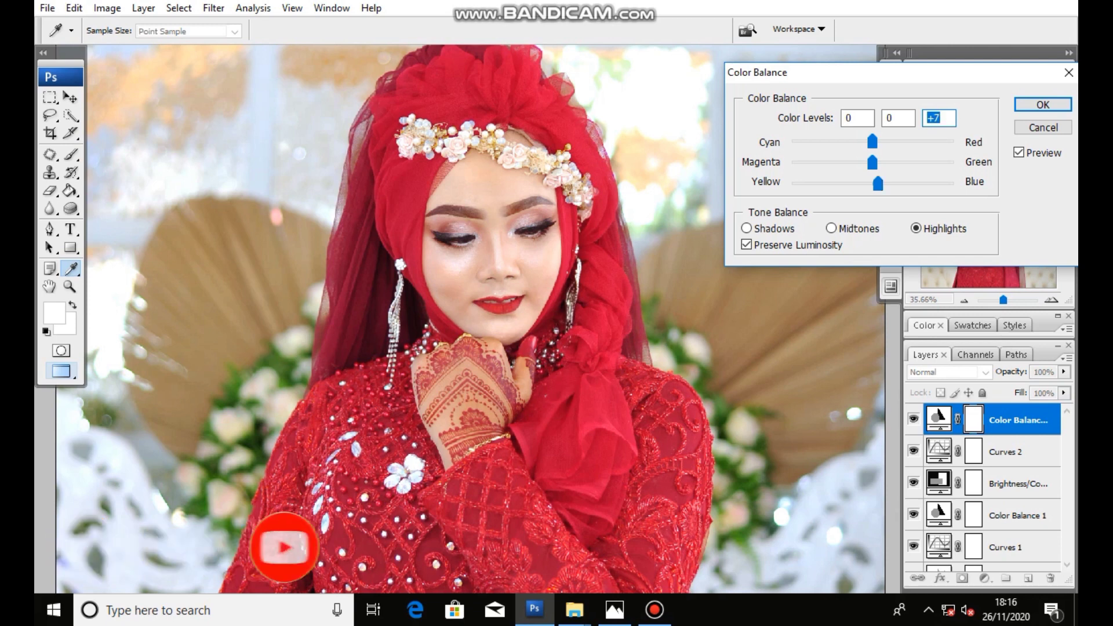
pyautogui.press('Tab')
pyautogui.moveTo(872, 142); pyautogui.dragTo(870, 142)
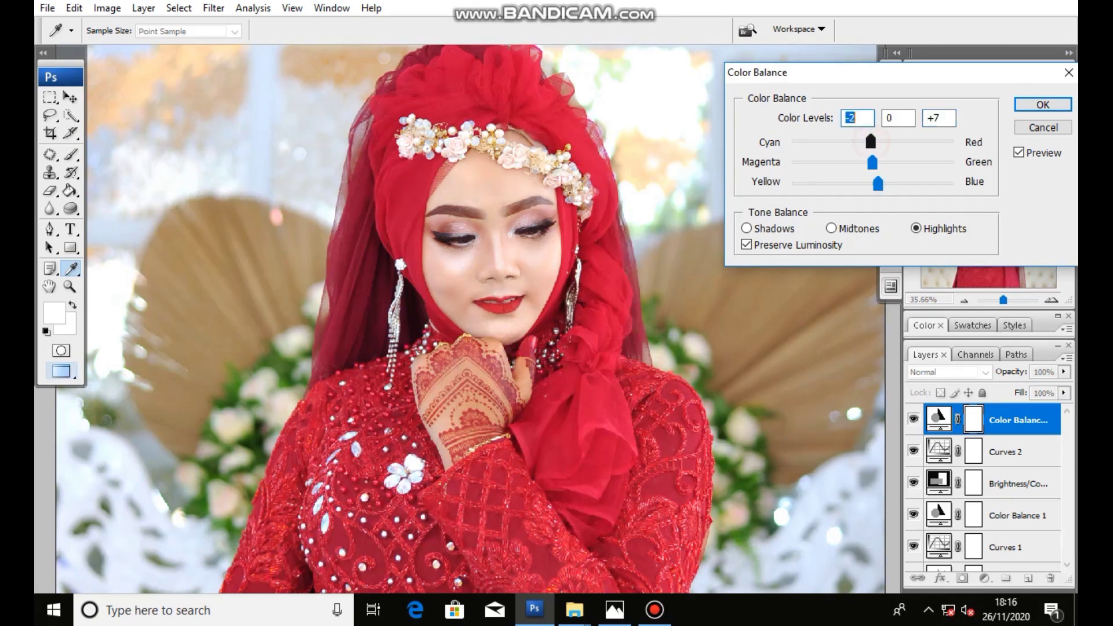
pyautogui.press('Tab')
pyautogui.press('Tab')
pyautogui.press('Left')
pyautogui.press('Left')
pyautogui.press('Return')
pyautogui.press('v')
pyautogui.scroll(1, 493, 260)
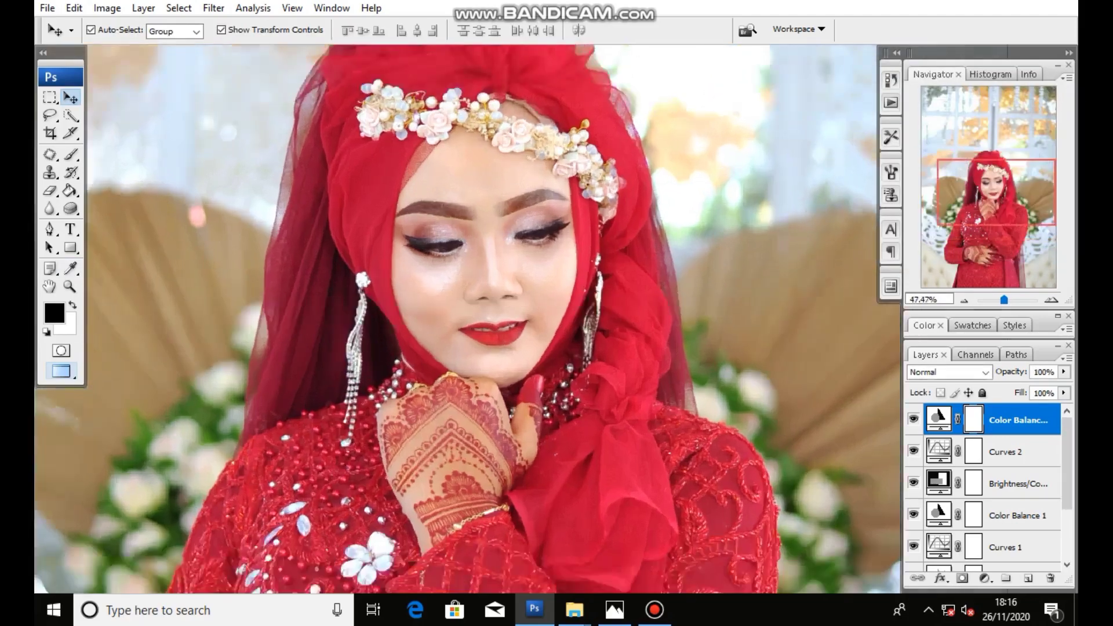
pyautogui.click(914, 418)
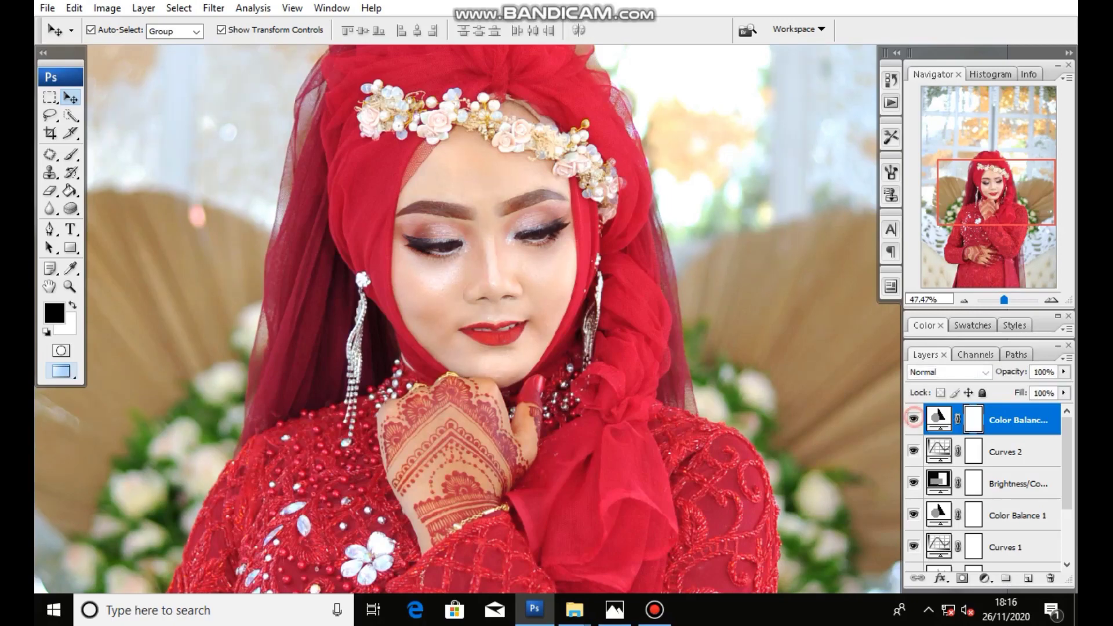
pyautogui.click(914, 418)
pyautogui.scroll(-1, 467, 293)
pyautogui.scroll(-2, 467, 293)
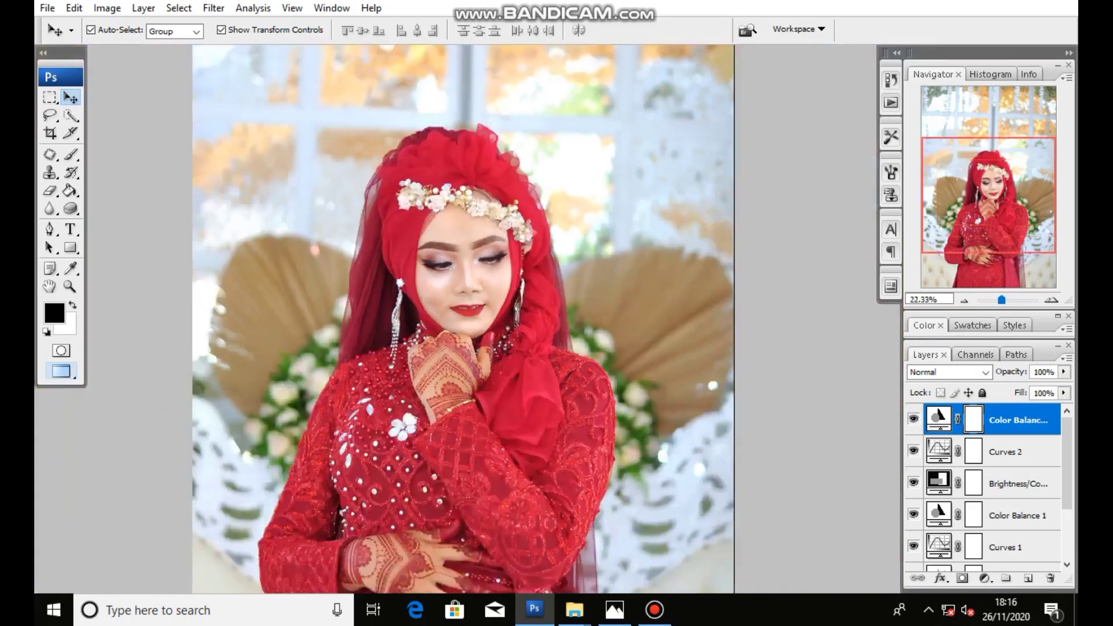
pyautogui.scroll(-2, 467, 293)
pyautogui.scroll(-1, 466, 293)
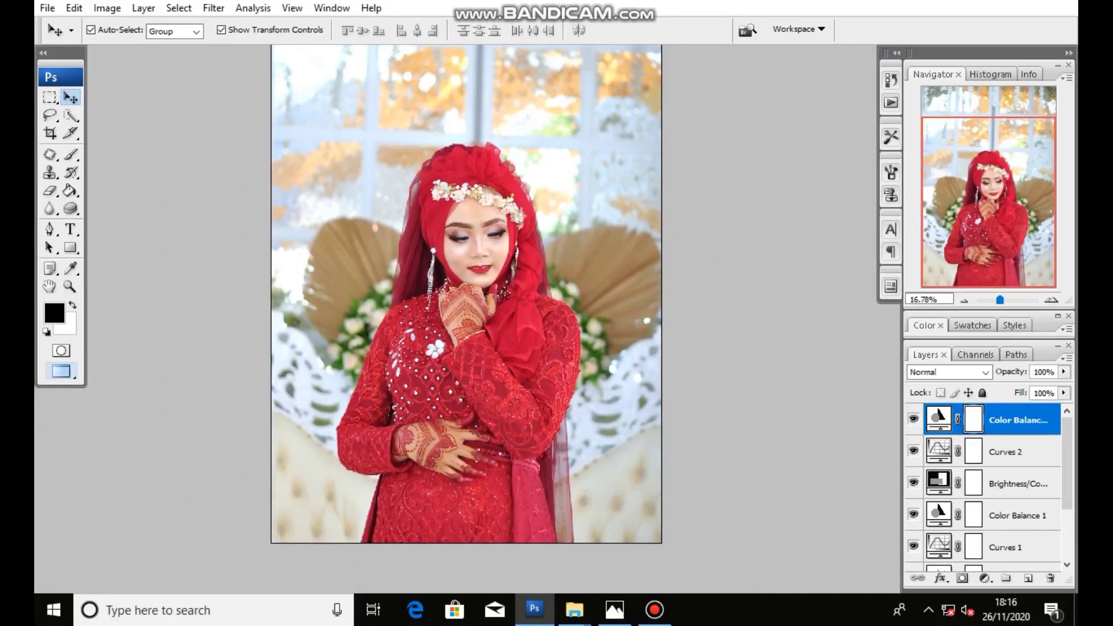
pyautogui.scroll(-3, 988, 487)
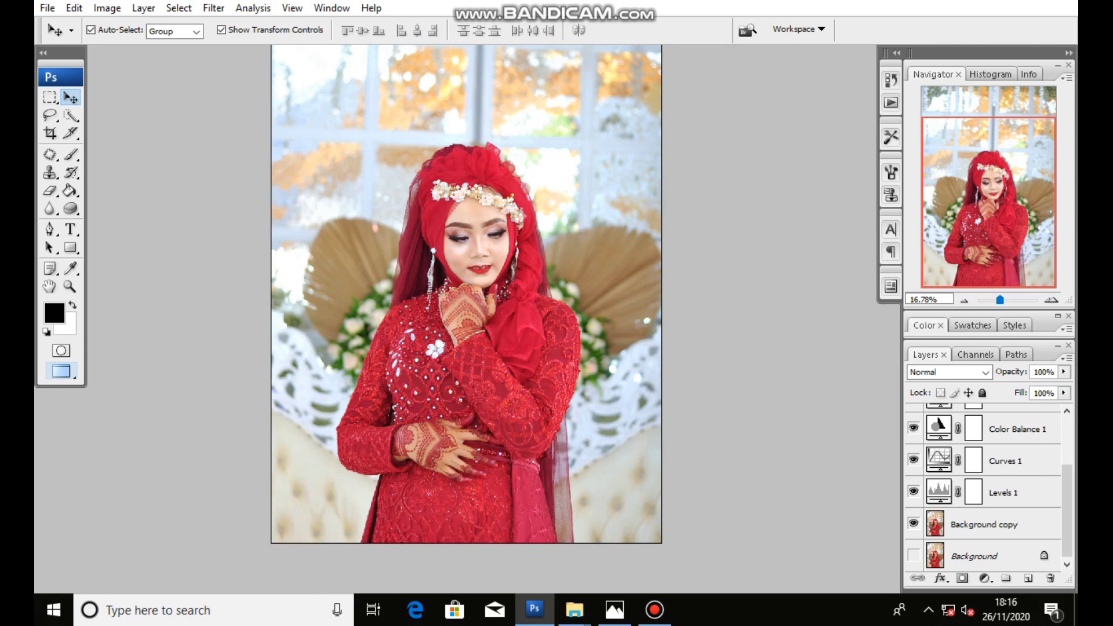
# Merge the adjustment layers into Background copy and show the Background layer
pyautogui.click(973, 520)
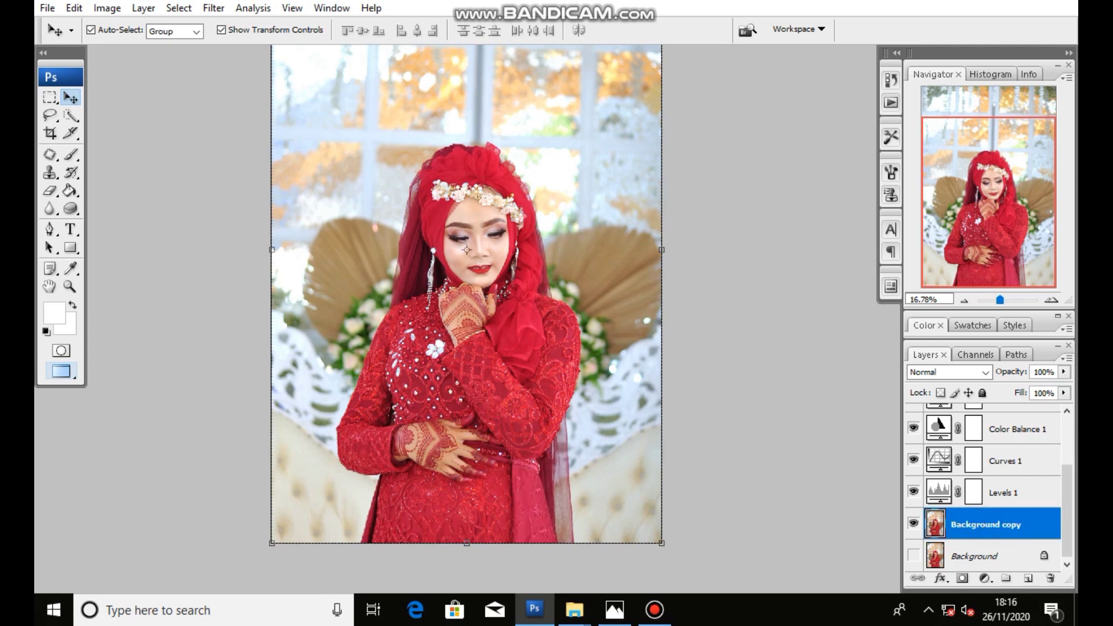
pyautogui.hotkey('ctrl', 'shift', 'e')
pyautogui.click(914, 451)
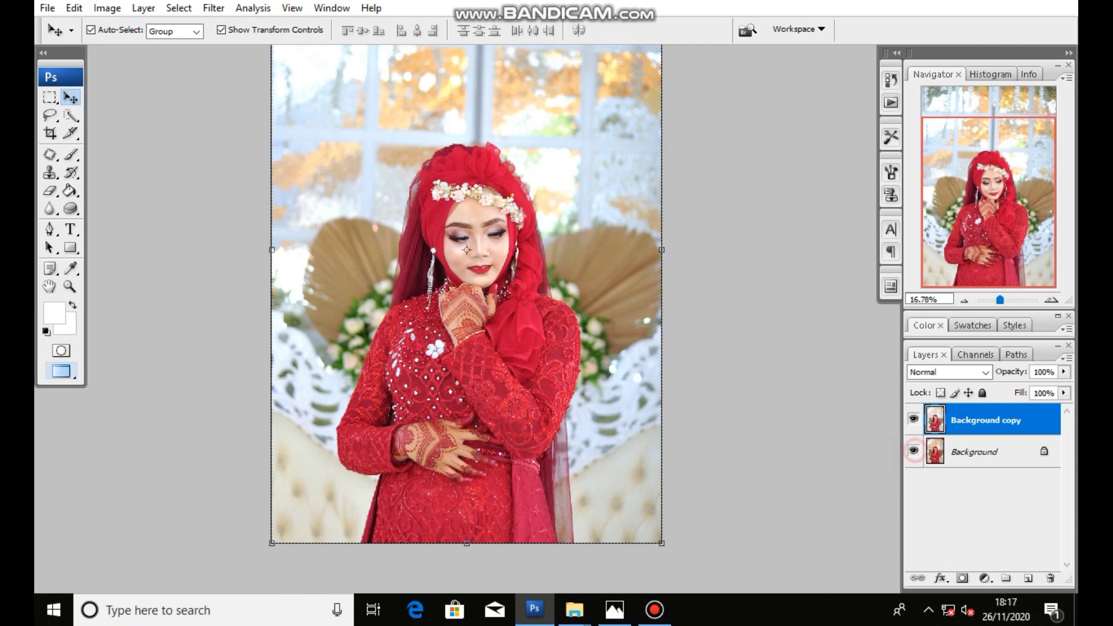
# Zoom in on the face and toggle Background copy to compare with the original
pyautogui.scroll(1, 498, 243)
pyautogui.scroll(1, 499, 243)
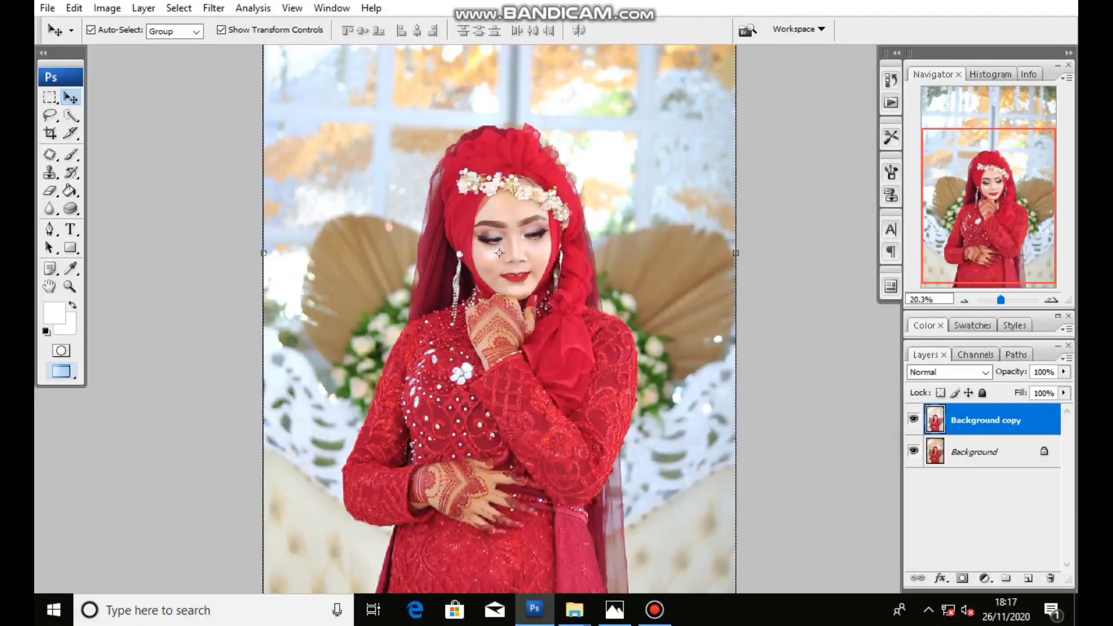
pyautogui.scroll(1, 503, 272)
pyautogui.scroll(1, 508, 304)
pyautogui.scroll(1, 514, 339)
pyautogui.moveTo(514, 339); pyautogui.dragTo(513, 345)
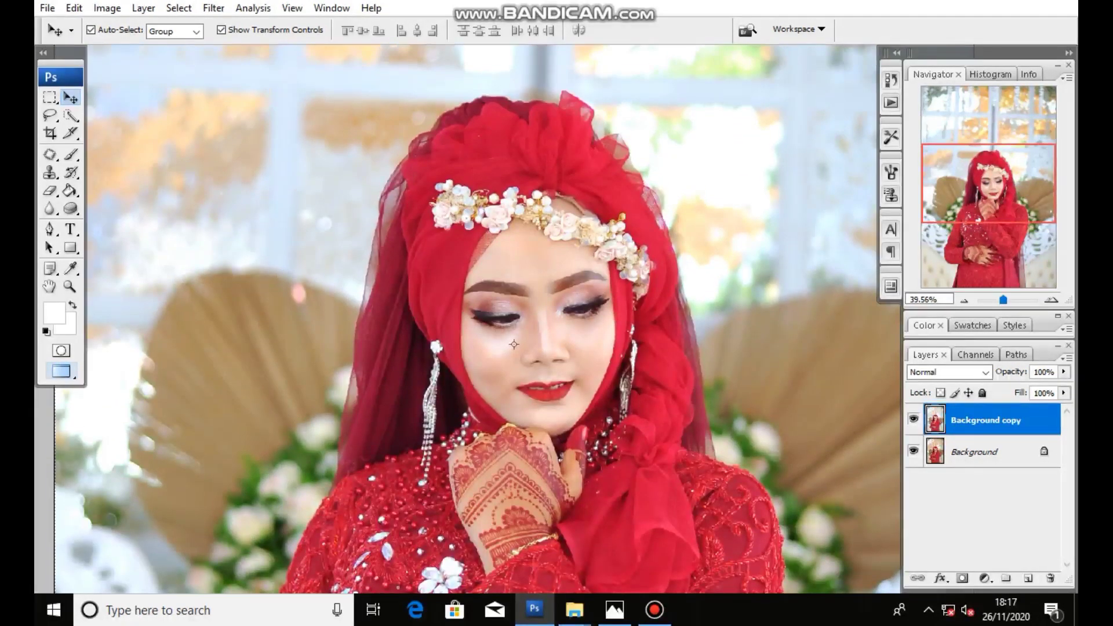
pyautogui.click(913, 420)
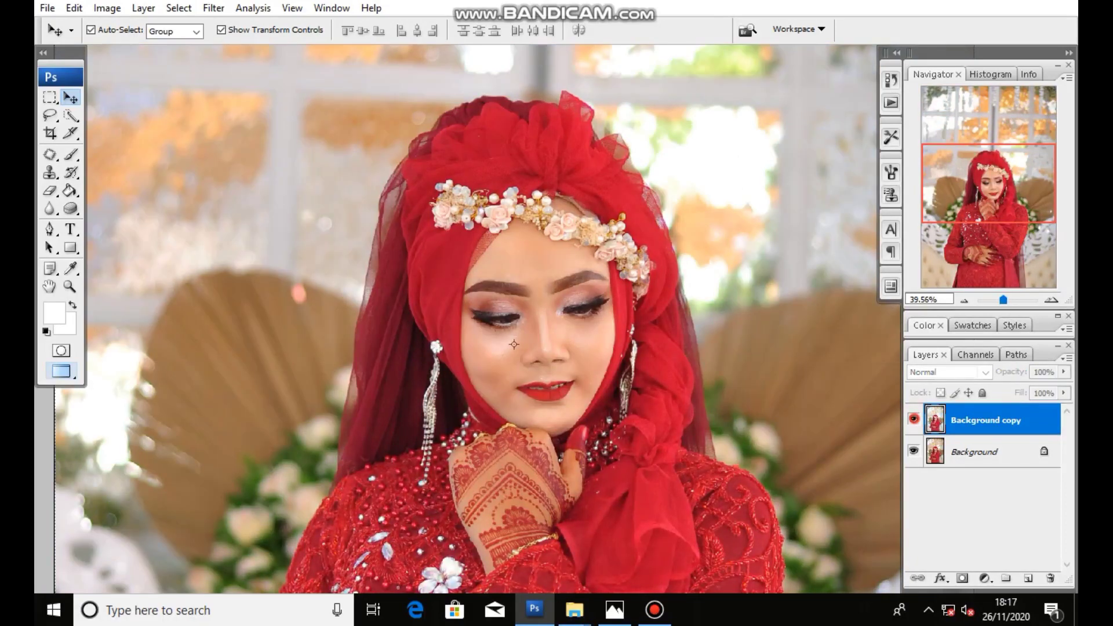
pyautogui.click(914, 419)
pyautogui.click(914, 420)
# Pan across the face, zoom out, and duplicate Background copy as Background copy 2
pyautogui.moveTo(513, 344); pyautogui.dragTo(477, 314)
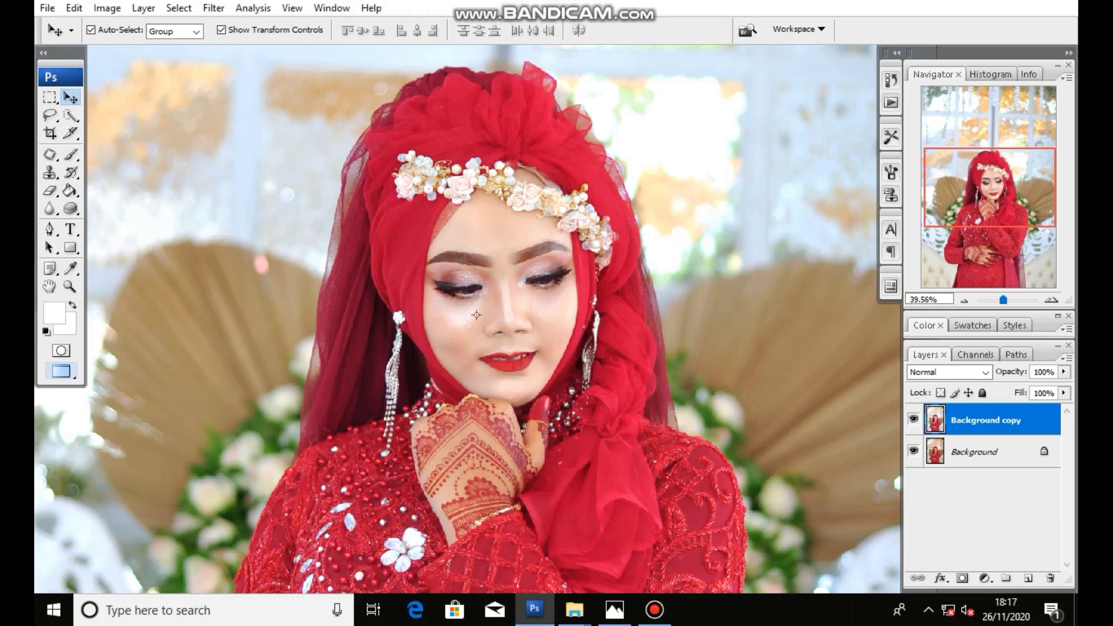
pyautogui.scroll(-1, 476, 315)
pyautogui.scroll(-1, 481, 296)
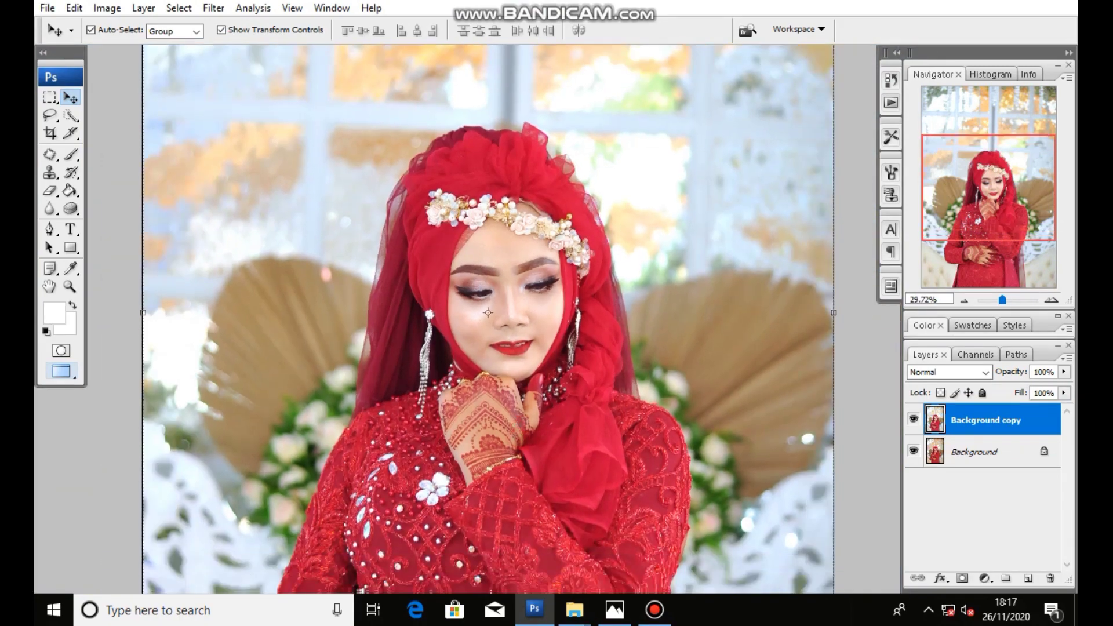
pyautogui.scroll(-1, 487, 272)
pyautogui.scroll(-1, 495, 240)
pyautogui.scroll(-1, 504, 319)
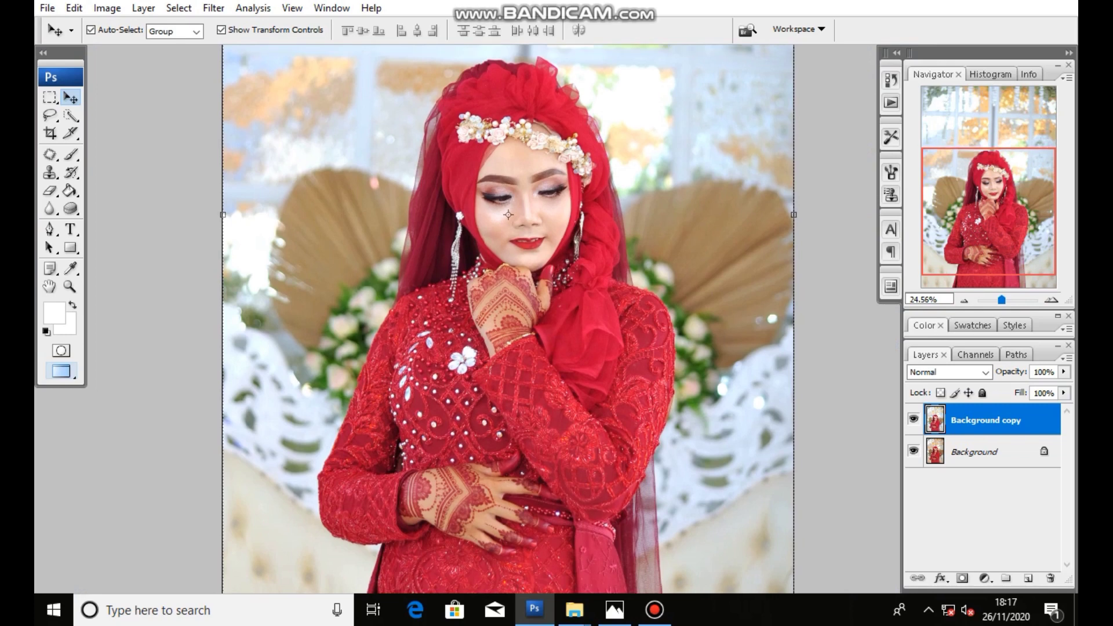
pyautogui.scroll(1, 508, 218)
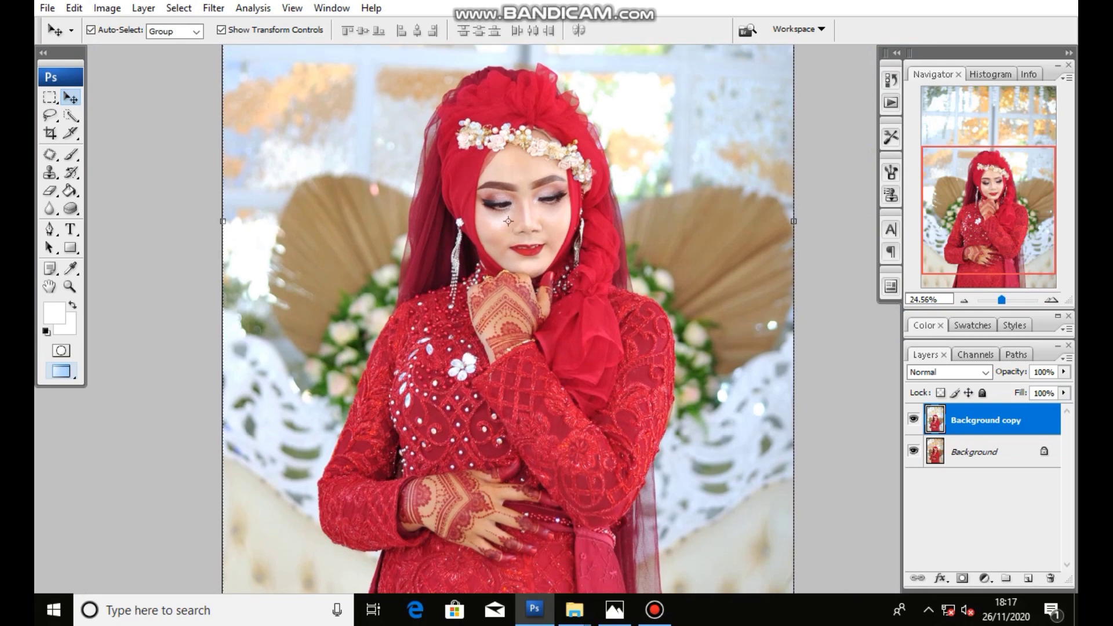
pyautogui.moveTo(1009, 414); pyautogui.dragTo(1028, 578)
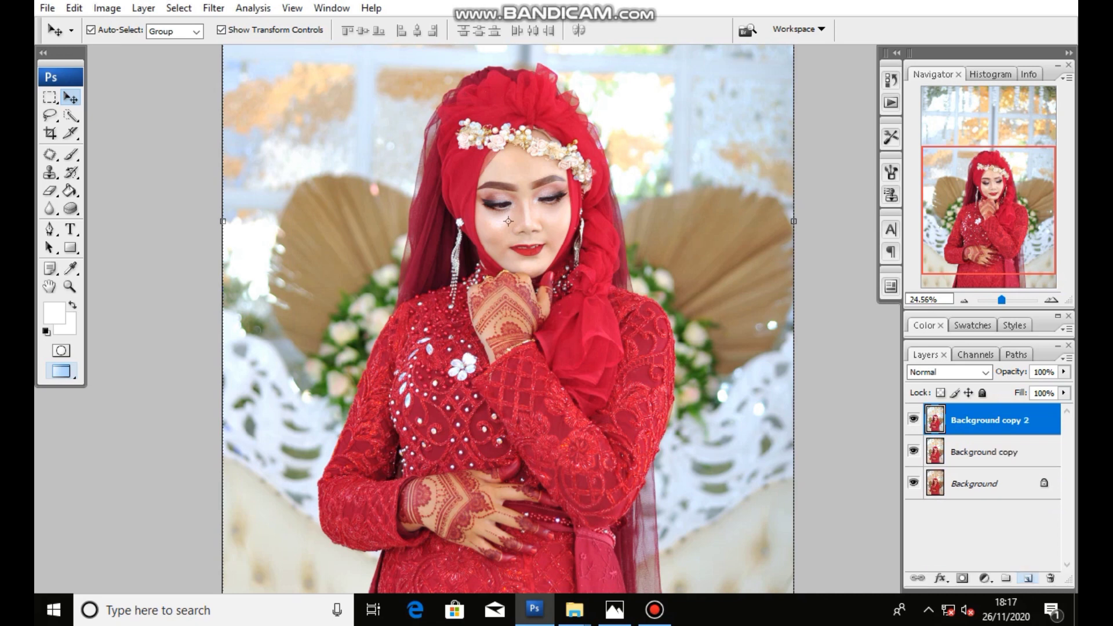
# Hide the Background copy 2 layer
pyautogui.click(992, 450)
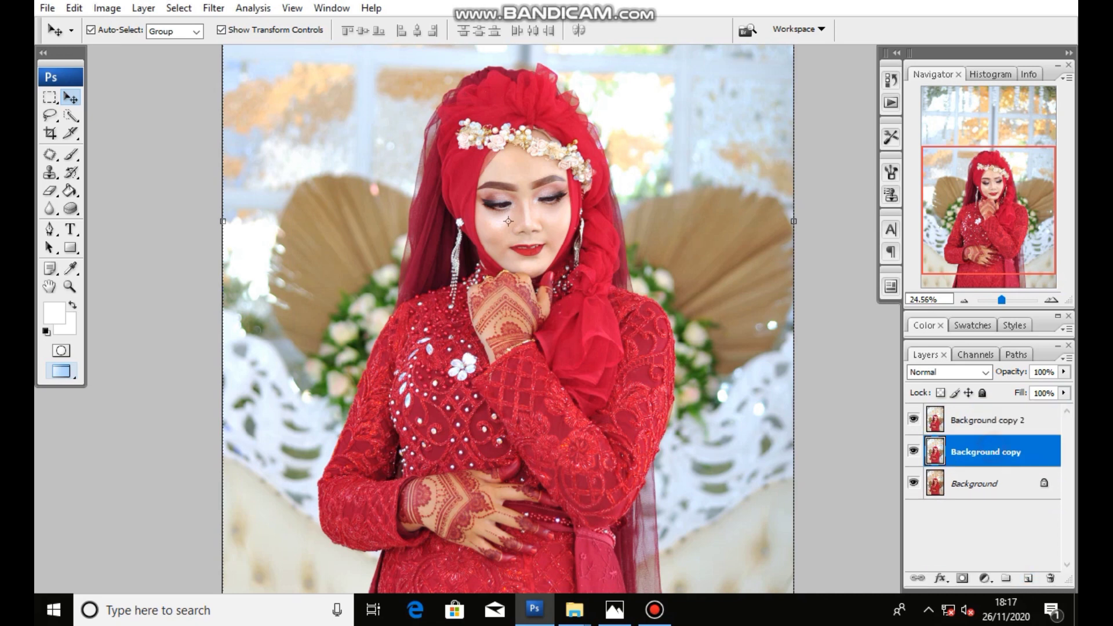
pyautogui.click(988, 419)
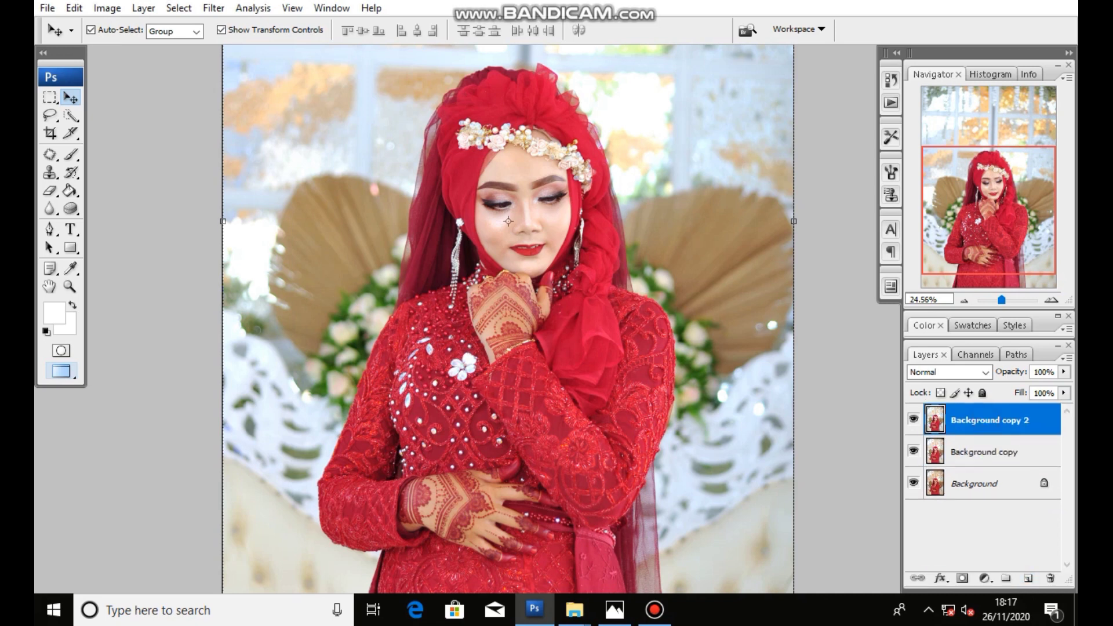
pyautogui.click(914, 418)
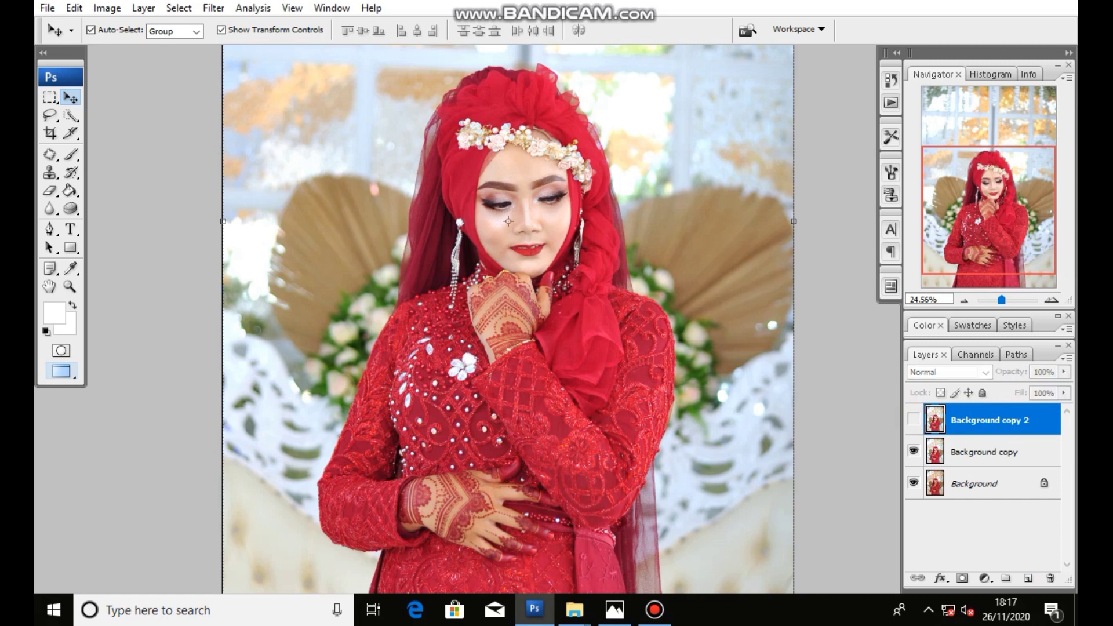
# Brighten Background copy with Curves by lifting the RGB curve's midpoint
pyautogui.click(973, 450)
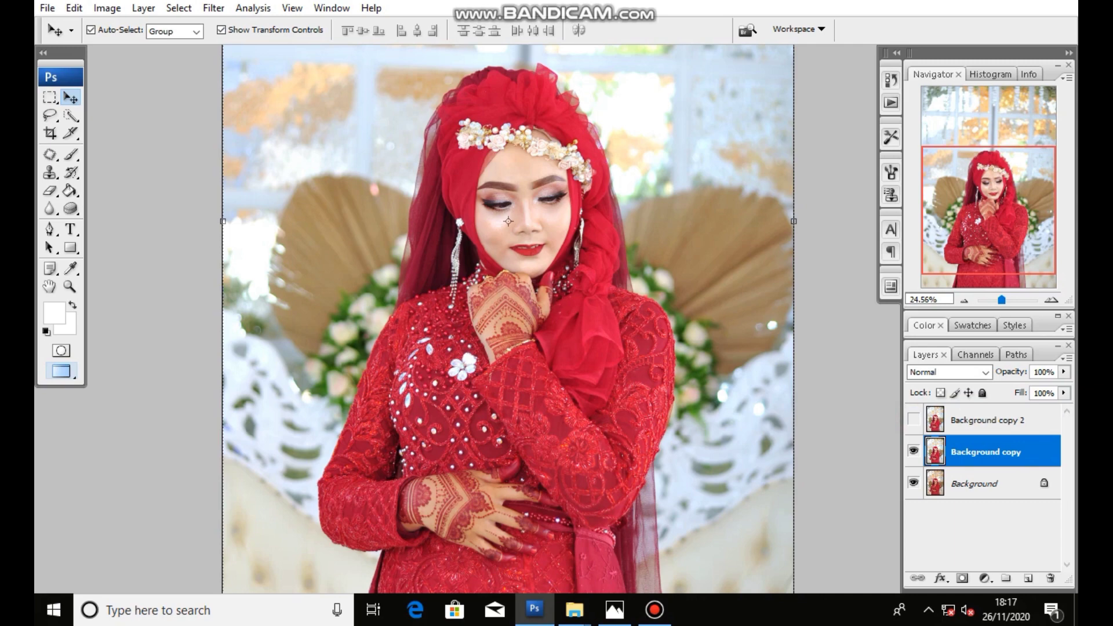
pyautogui.hotkey('ctrl', 'm')
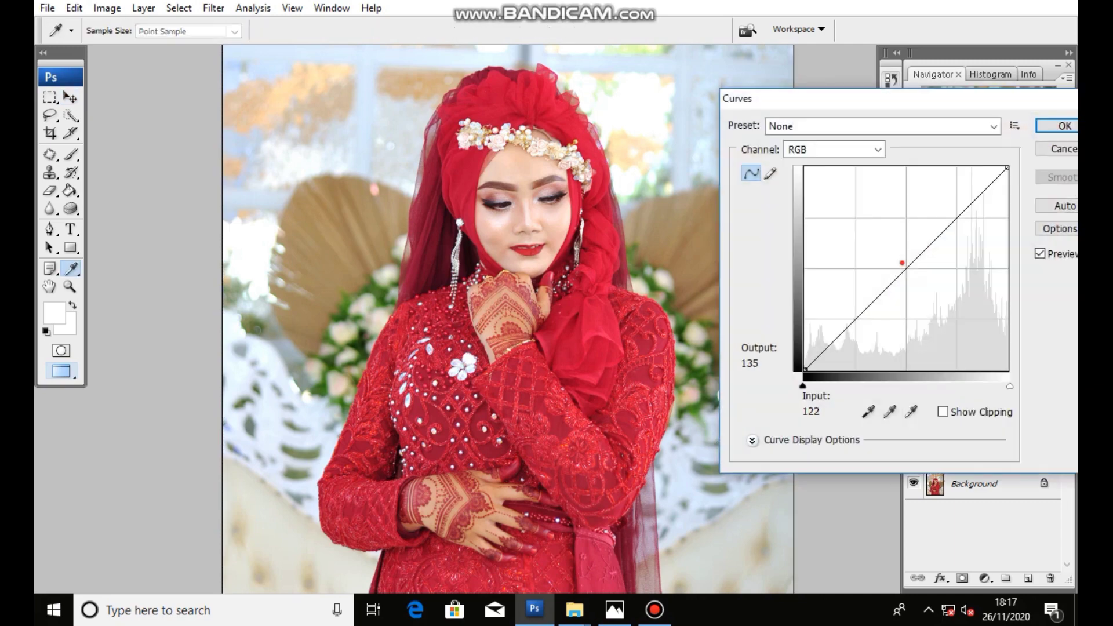
pyautogui.moveTo(902, 263); pyautogui.dragTo(896, 262)
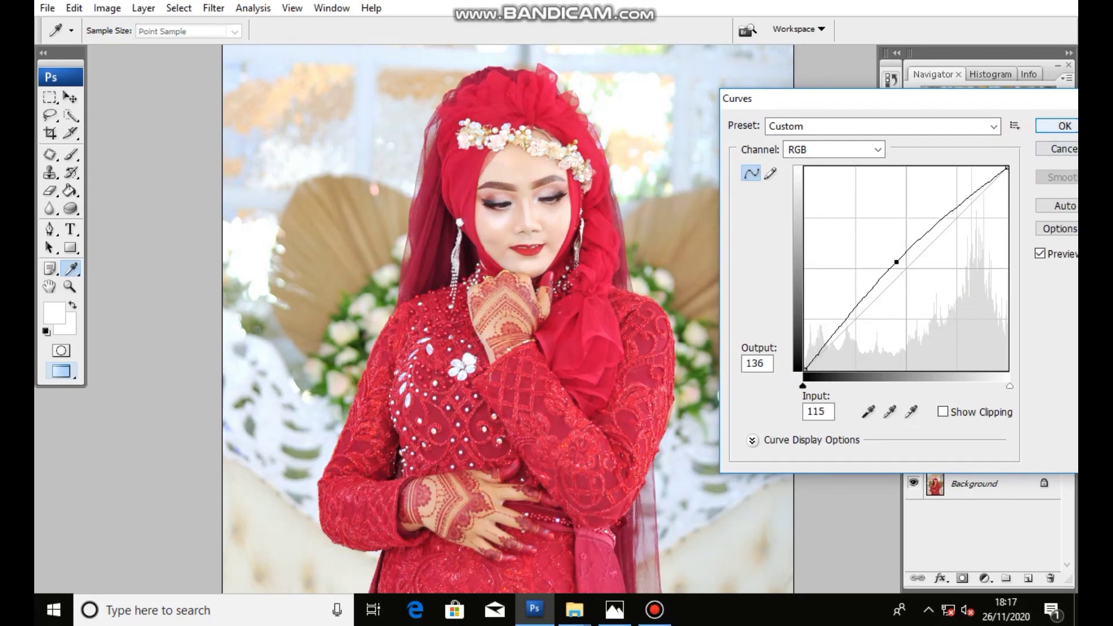
pyautogui.click(1064, 126)
pyautogui.press('v')
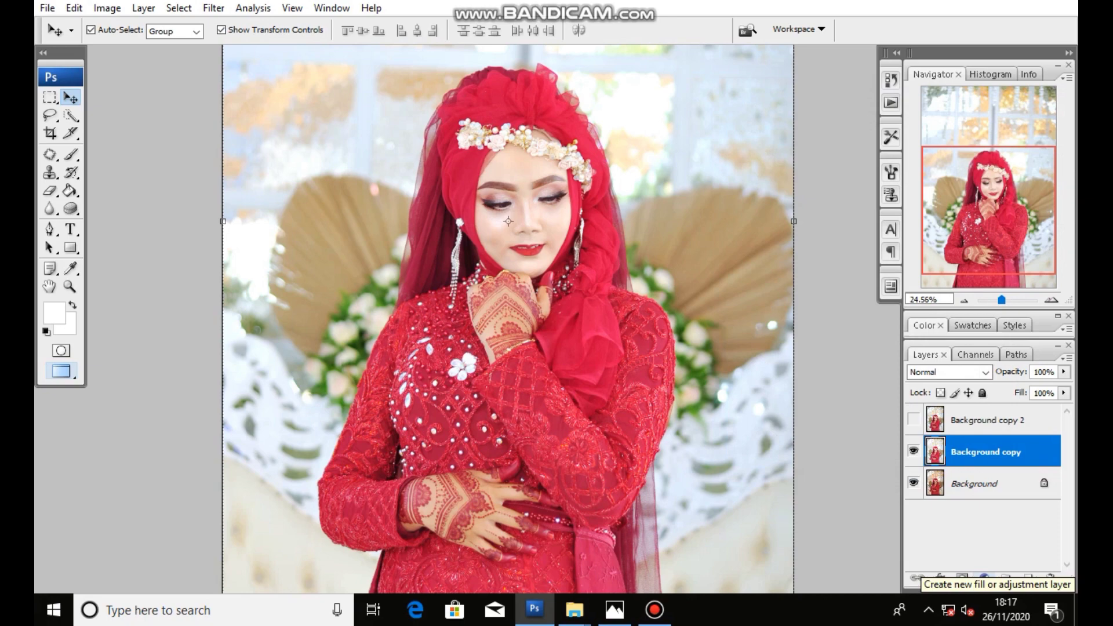
pyautogui.click(984, 578)
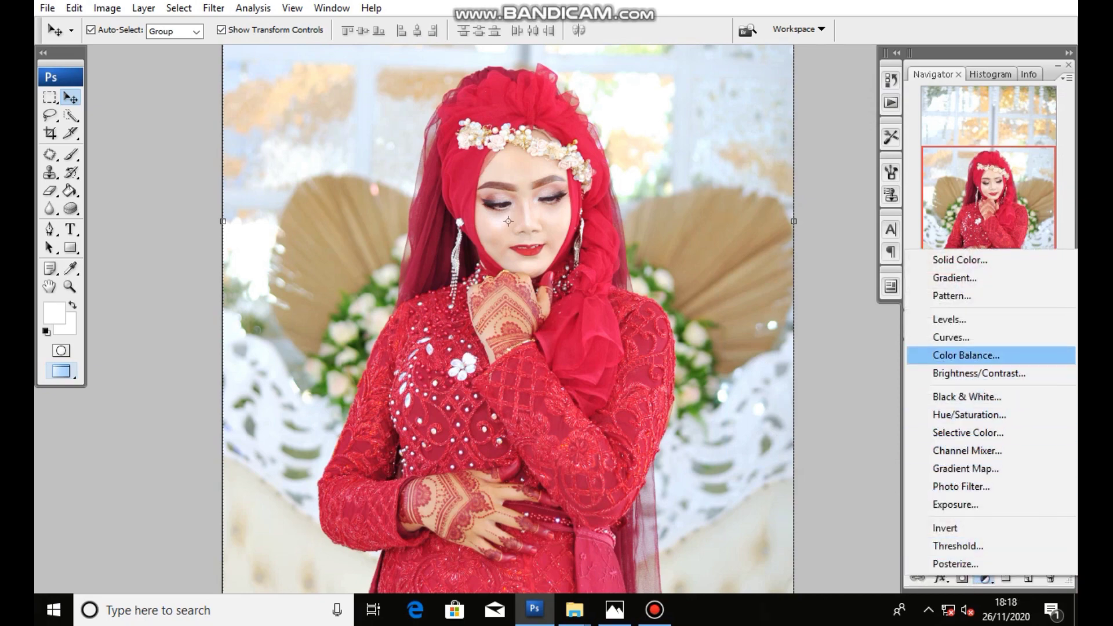
# Add a Color Balance layer with highlights at Cyan-Red -5 and Yellow-Blue +11, then add a Levels layer
pyautogui.click(974, 355)
pyautogui.click(916, 228)
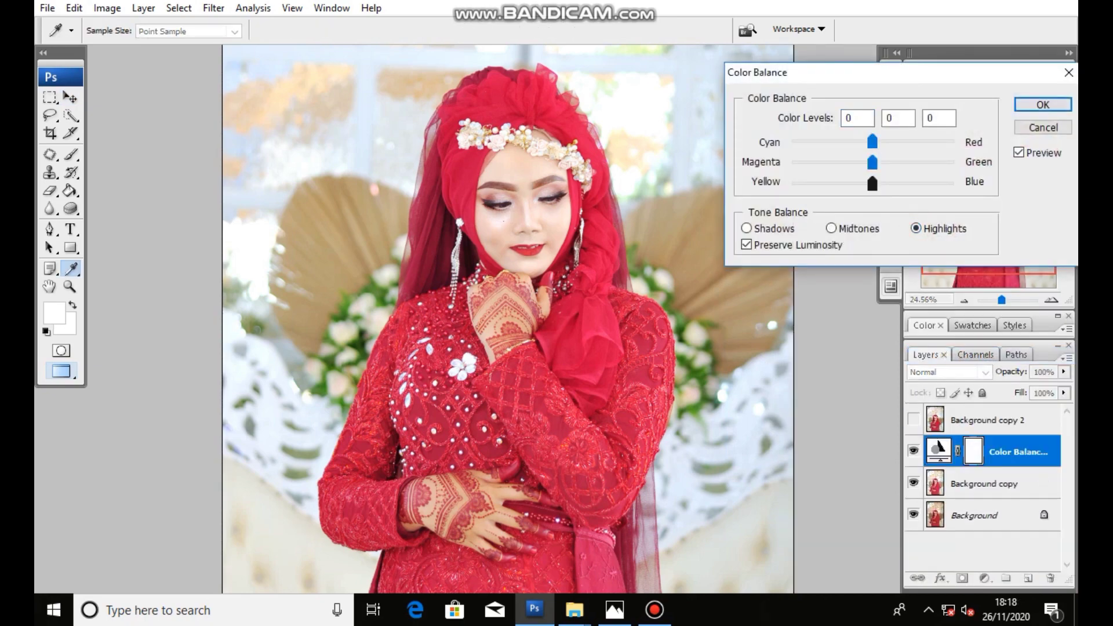
pyautogui.moveTo(872, 183); pyautogui.dragTo(879, 183)
pyautogui.press('Tab')
pyautogui.press('Tab')
pyautogui.moveTo(872, 141); pyautogui.dragTo(868, 141)
pyautogui.press('Return')
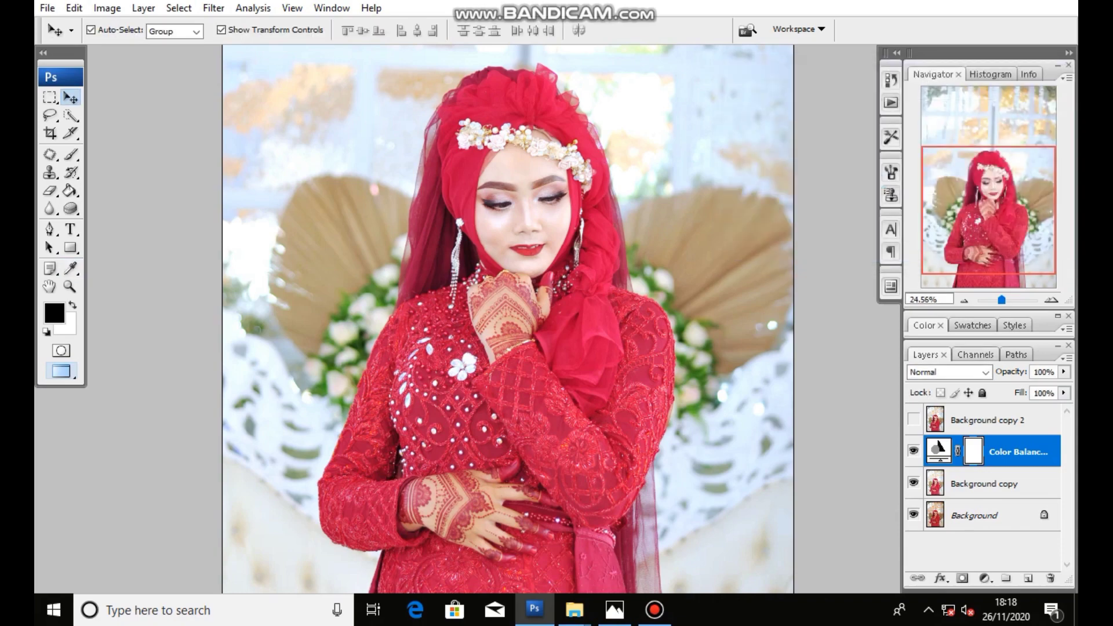
pyautogui.click(984, 578)
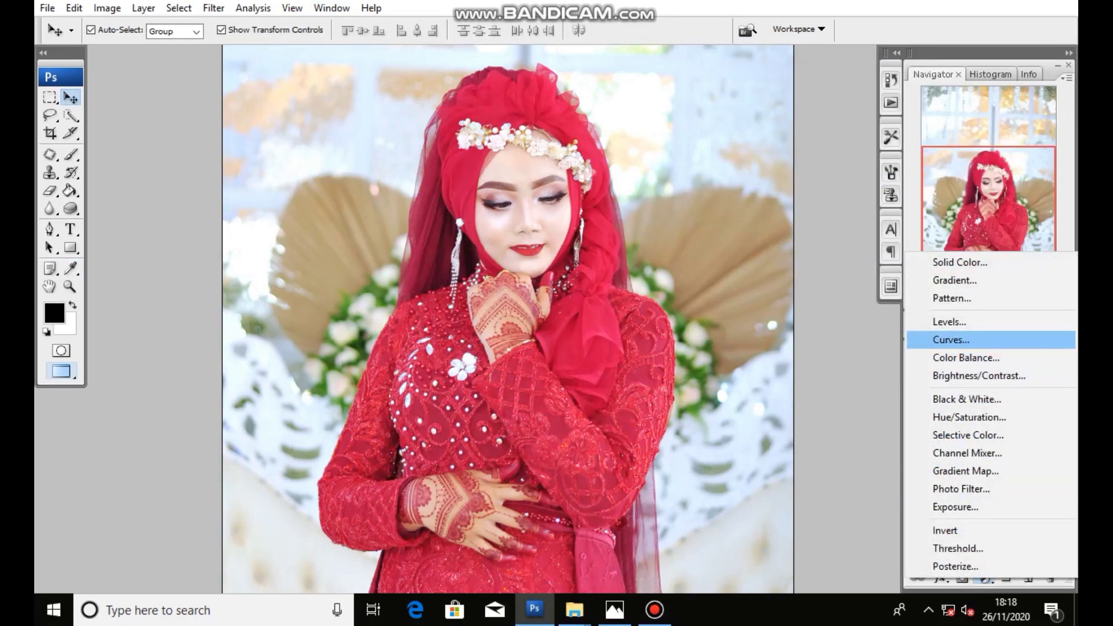
pyautogui.click(965, 323)
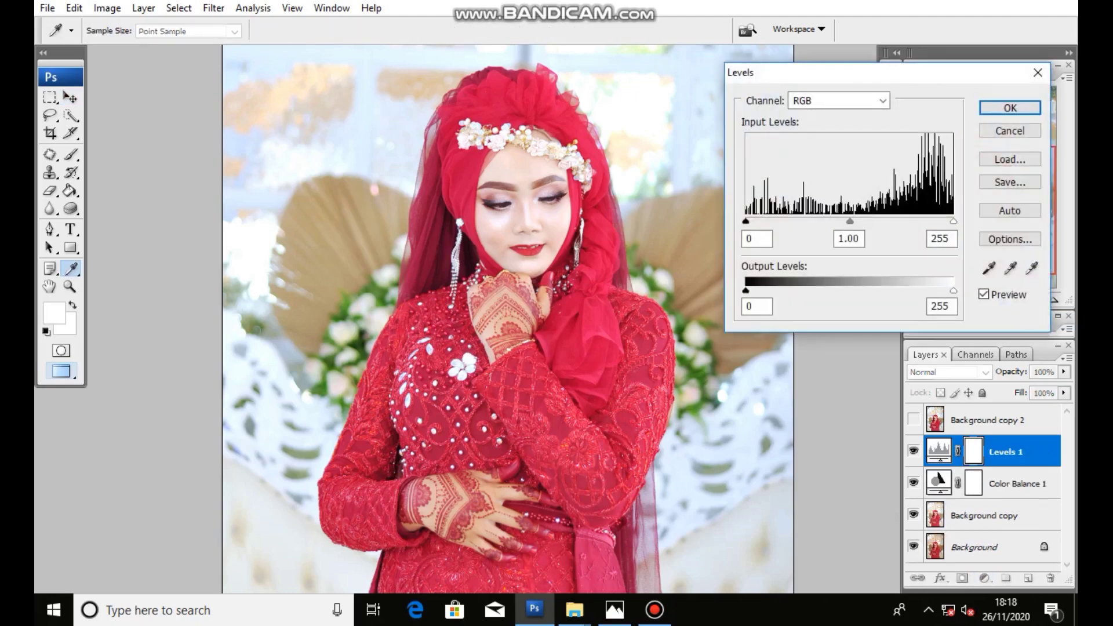
# Apply Levels with black input 10, then make Background copy 2 visible and active
pyautogui.write('7')
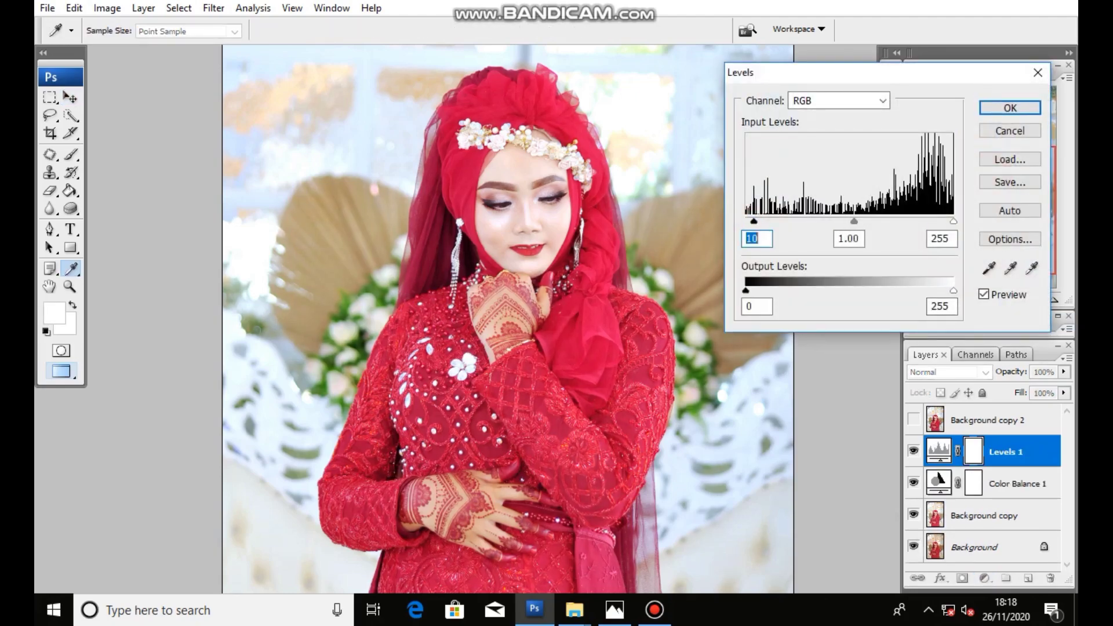
pyautogui.press('Return')
pyautogui.click(914, 419)
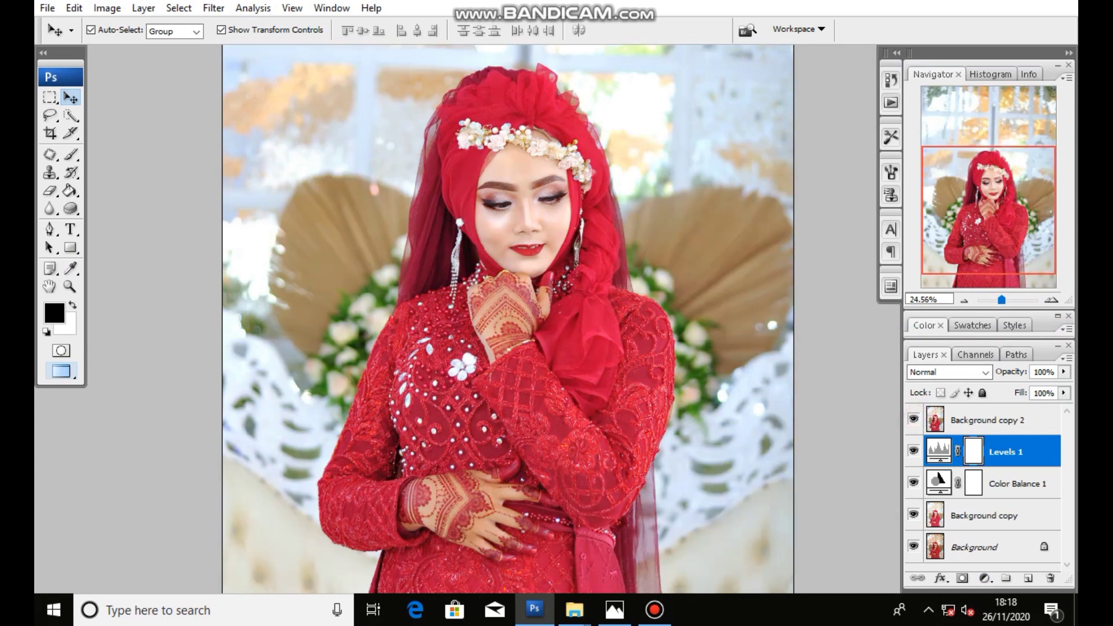
pyautogui.click(976, 420)
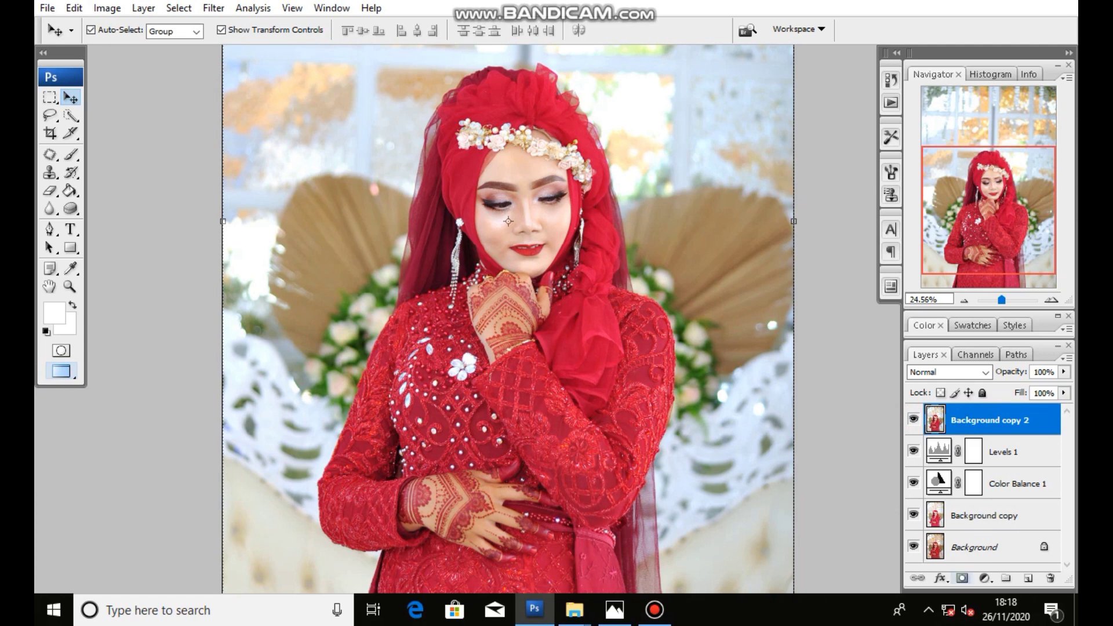
# Add a layer mask to Background copy 2 and pick the Brush tool with black foreground
pyautogui.click(963, 578)
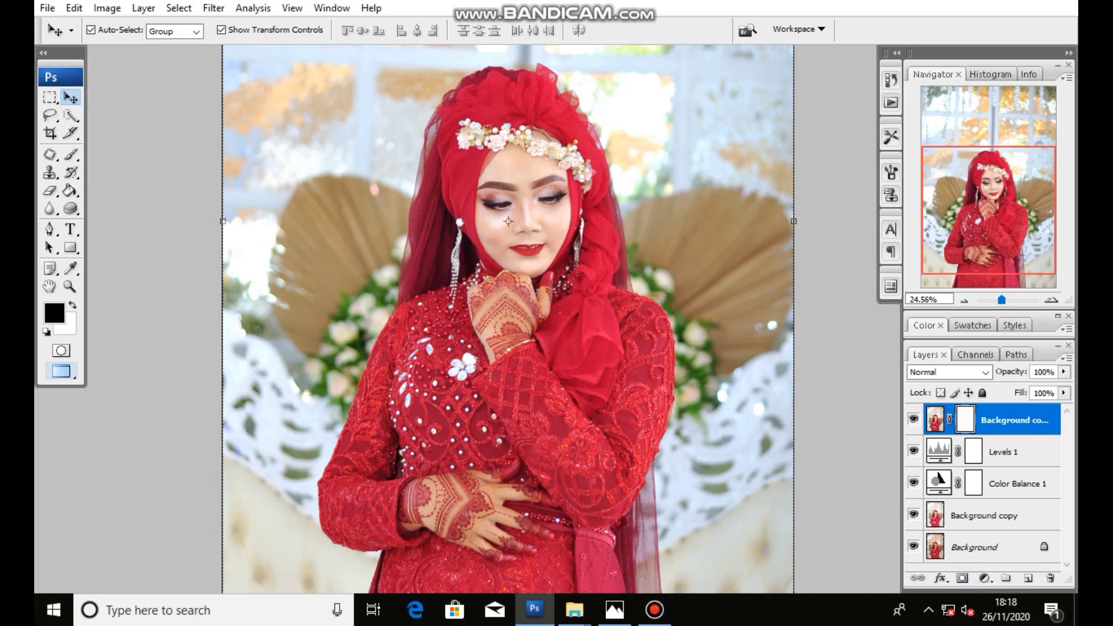
pyautogui.click(73, 305)
pyautogui.click(71, 304)
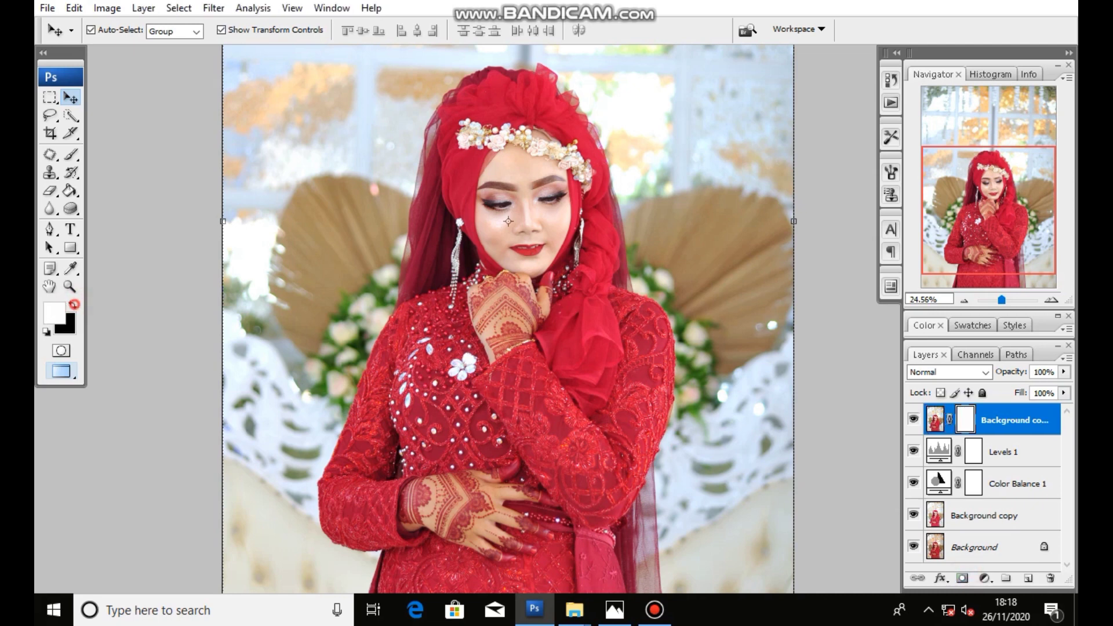
pyautogui.click(73, 303)
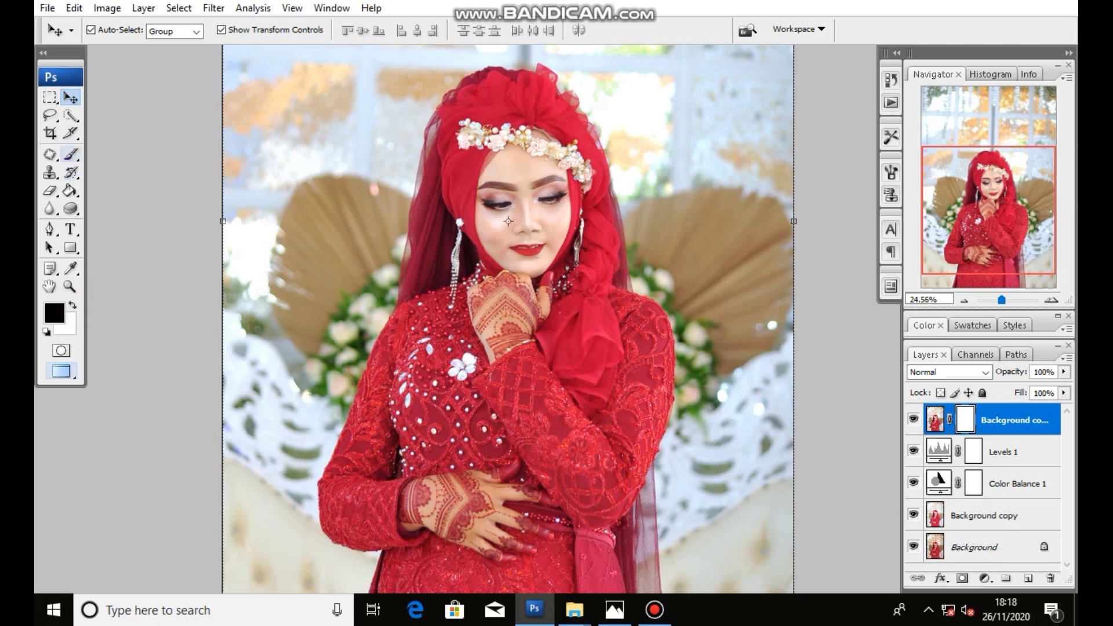
pyautogui.click(71, 154)
# Set the brush opacity and flow both to 50%
pyautogui.click(372, 29)
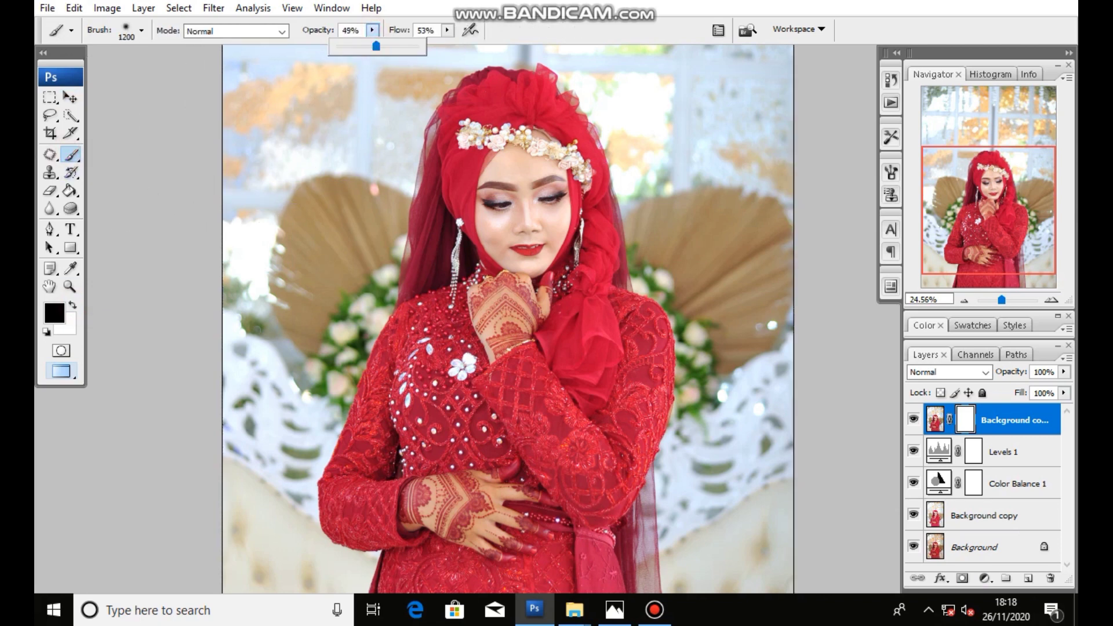
pyautogui.click(350, 30)
pyautogui.write('50')
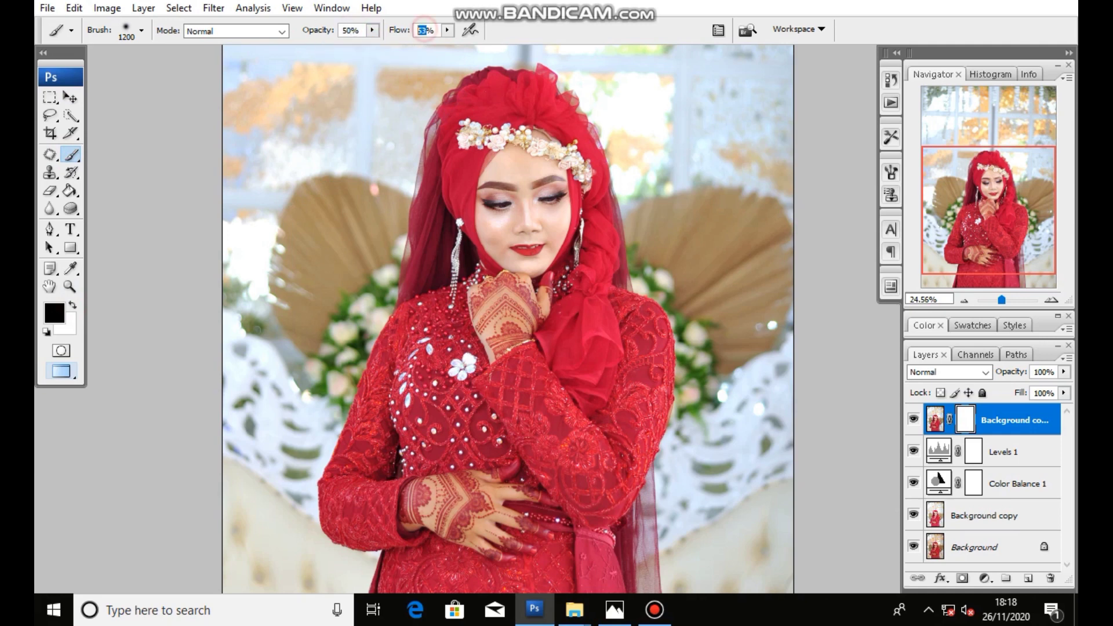
pyautogui.click(425, 29)
pyautogui.write('0')
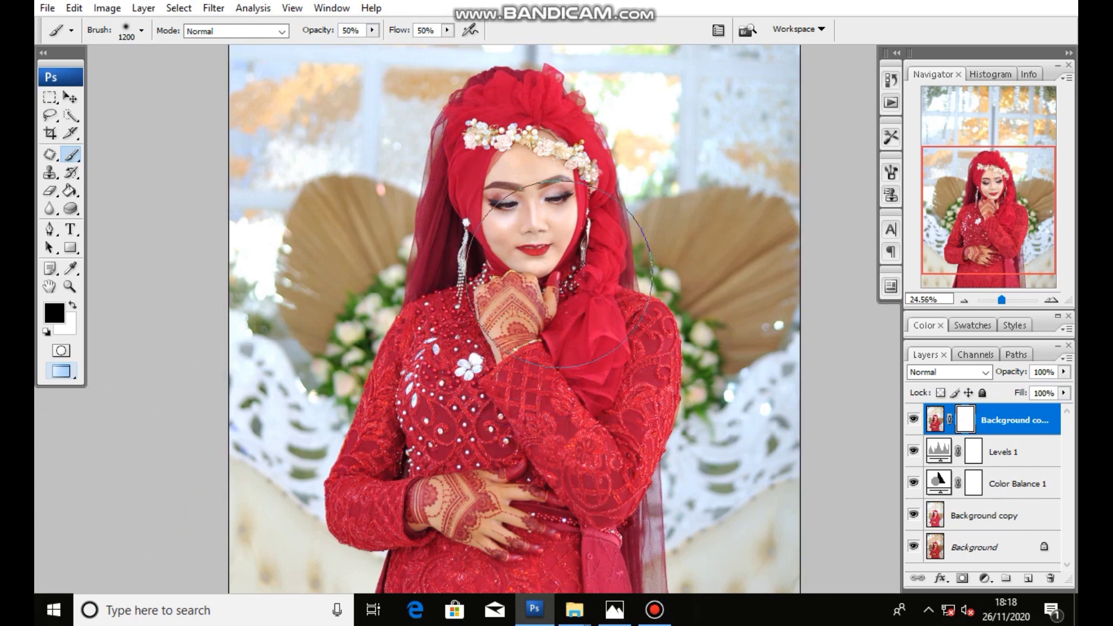
# Shrink the brush to 175 px and mask out the hand at the chin up to the knuckles
pyautogui.press('[')
pyautogui.press('[')
pyautogui.press('[')
pyautogui.press('[')
pyautogui.press('[')
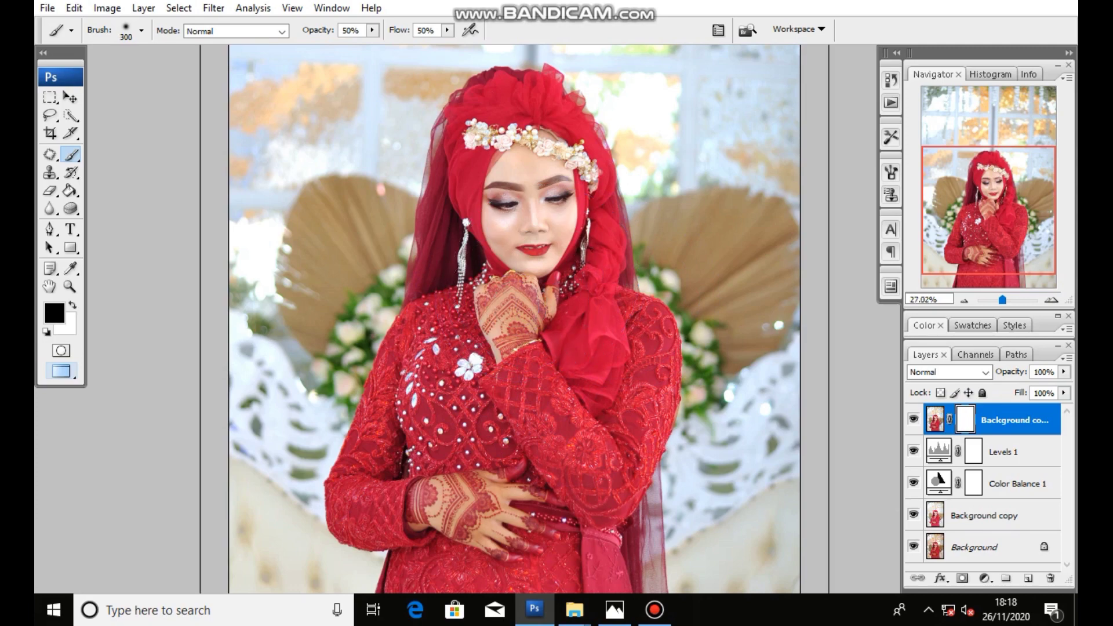
pyautogui.scroll(2, 514, 305)
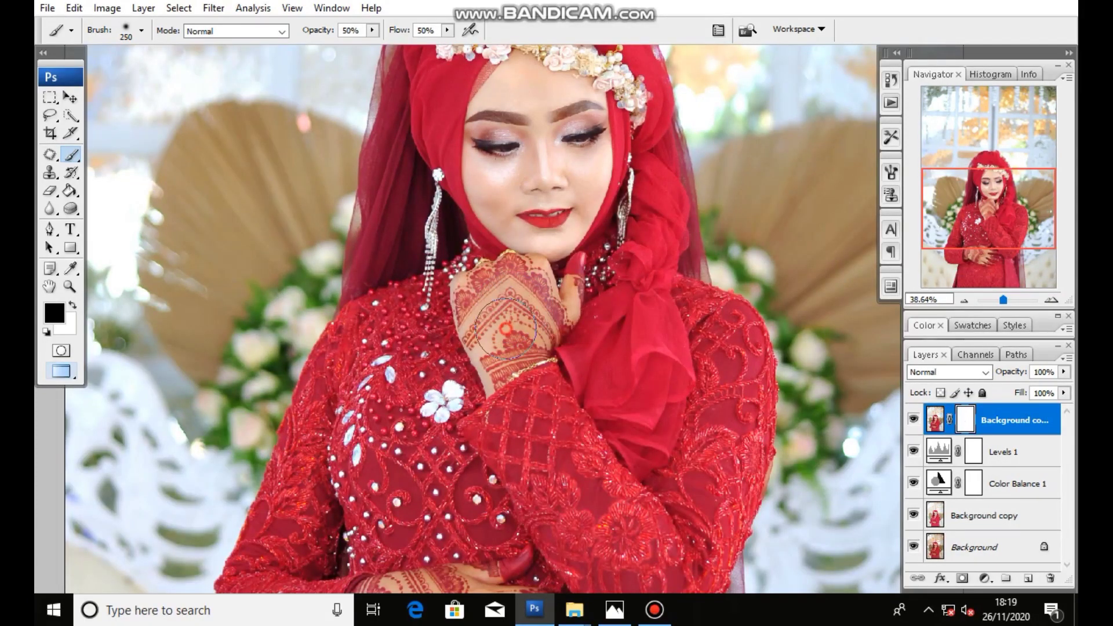
pyautogui.press('[')
pyautogui.press('[')
pyautogui.scroll(1, 504, 316)
pyautogui.moveTo(525, 286)
pyautogui.mouseDown()
pyautogui.moveTo(574, 287)
pyautogui.moveTo(436, 279)
pyautogui.mouseUp()
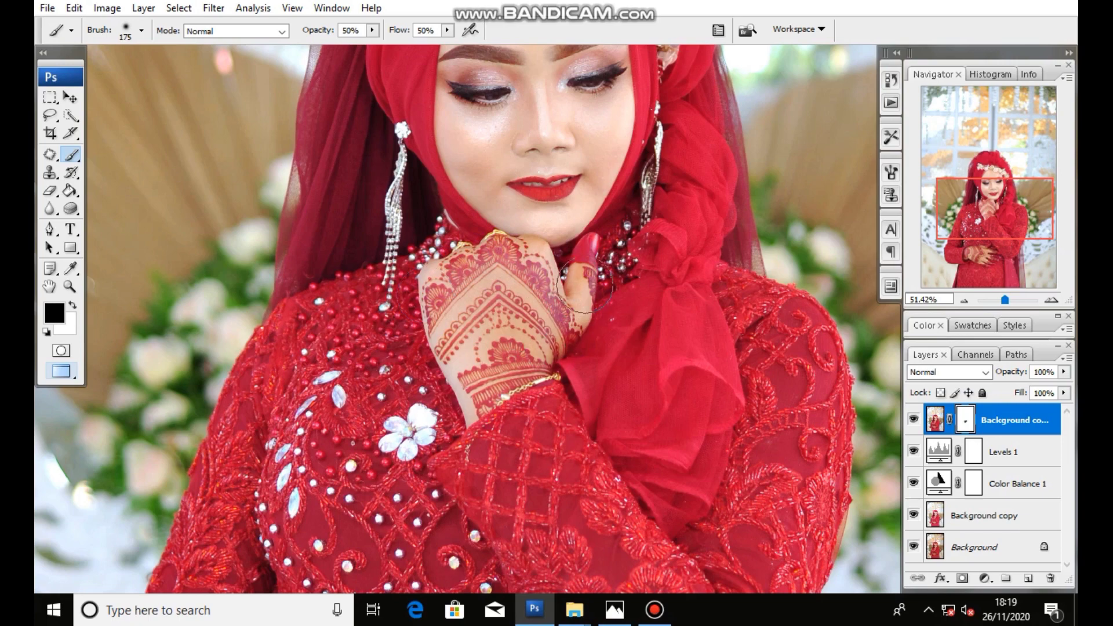
pyautogui.moveTo(510, 333)
pyautogui.mouseDown()
pyautogui.moveTo(534, 284)
pyautogui.moveTo(503, 315)
pyautogui.moveTo(537, 308)
pyautogui.moveTo(471, 300)
pyautogui.mouseUp()
# Enlarge the brush to 400 px and mask out the hand at the waist and lower hand
pyautogui.scroll(-1, 574, 307)
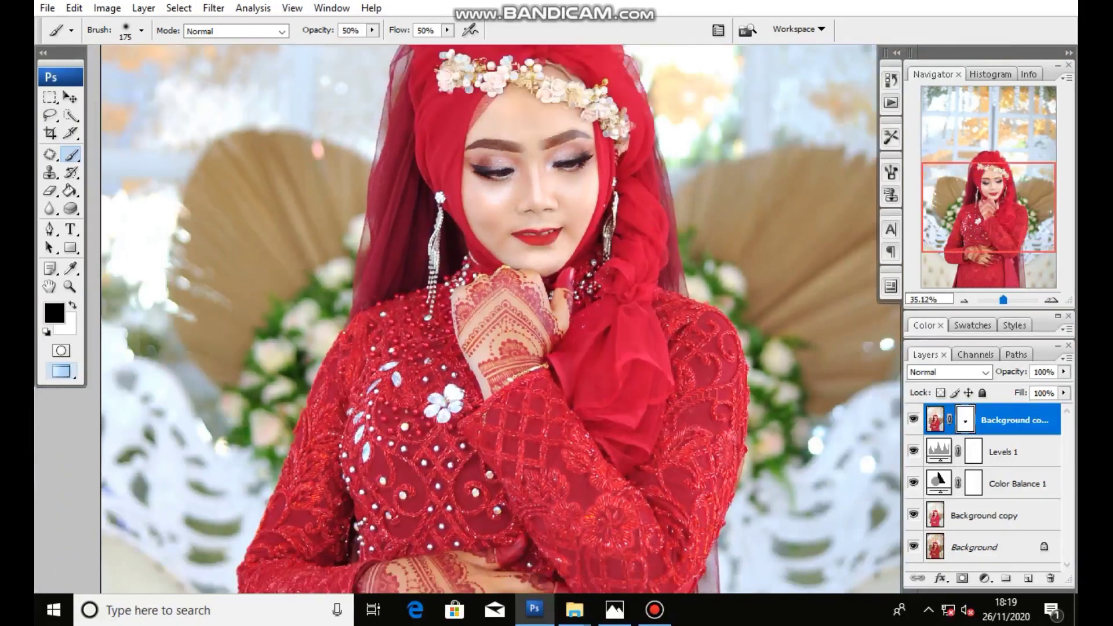
pyautogui.scroll(-10, 464, 318)
pyautogui.scroll(1, 470, 372)
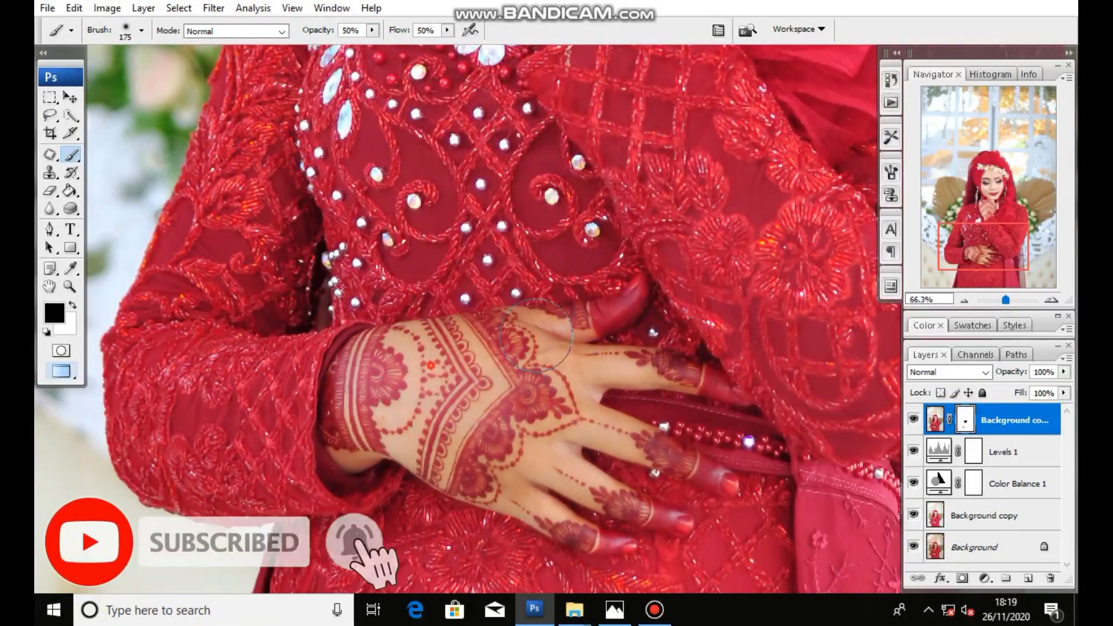
pyautogui.press(']')
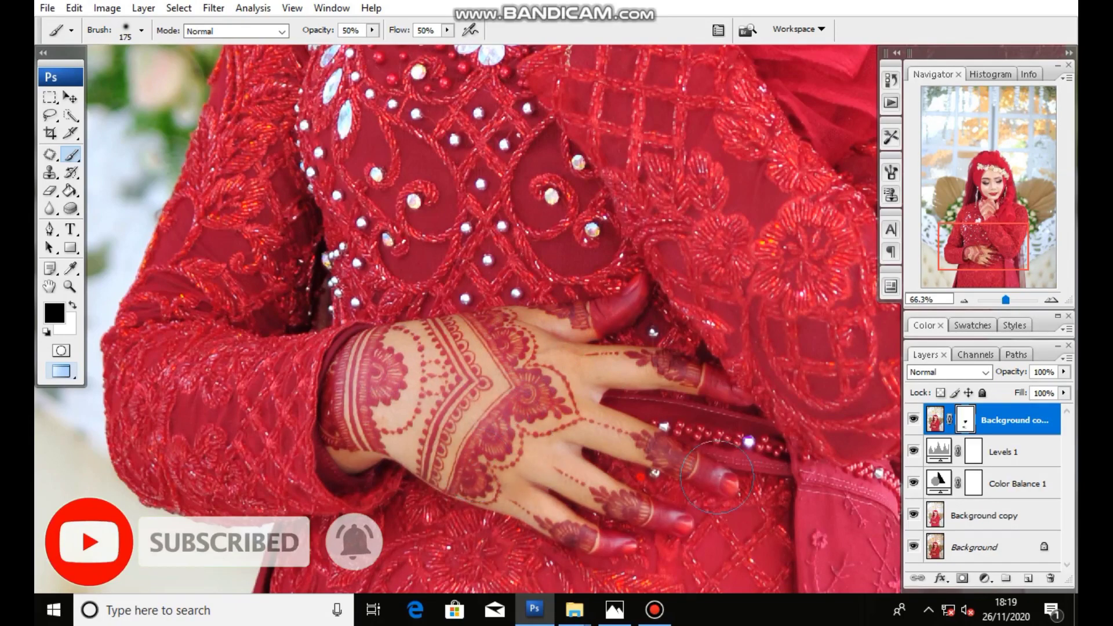
pyautogui.press(']')
pyautogui.press(']')
pyautogui.press(']')
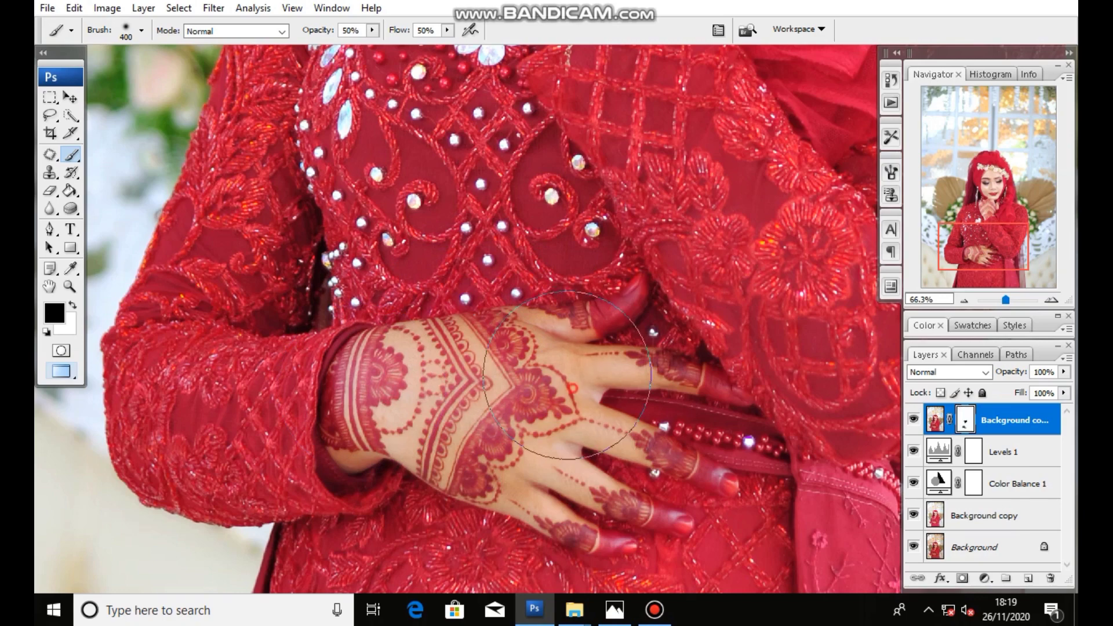
pyautogui.moveTo(391, 389)
pyautogui.mouseDown()
pyautogui.moveTo(332, 402)
pyautogui.moveTo(569, 484)
pyautogui.mouseUp()
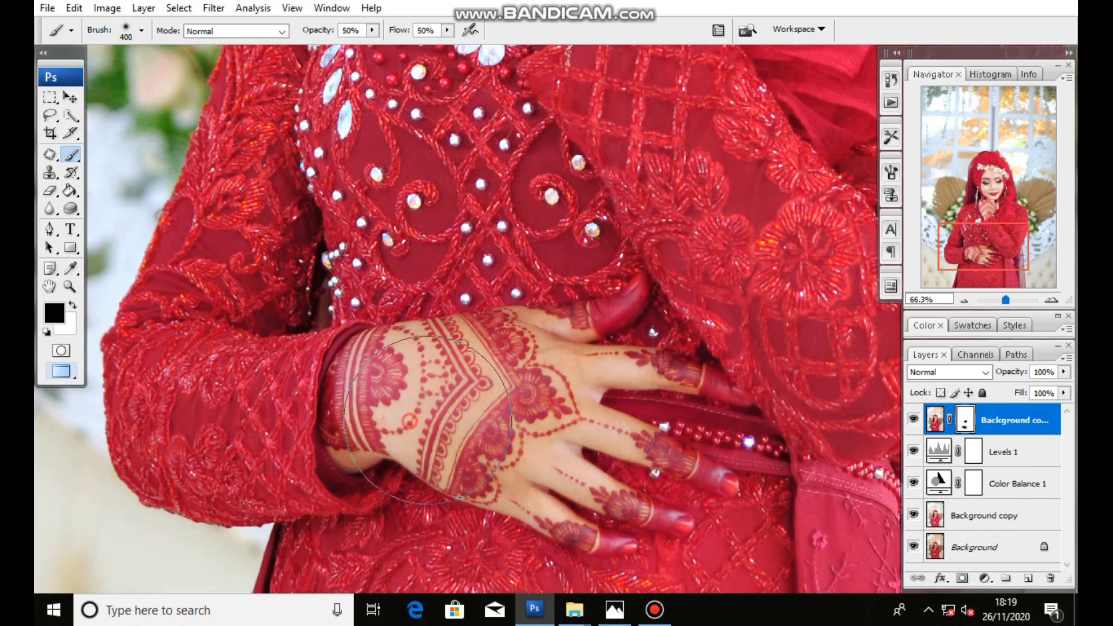
pyautogui.scroll(-2, 556, 464)
pyautogui.scroll(-2, 533, 429)
pyautogui.scroll(-2, 502, 382)
pyautogui.scroll(-1, 501, 382)
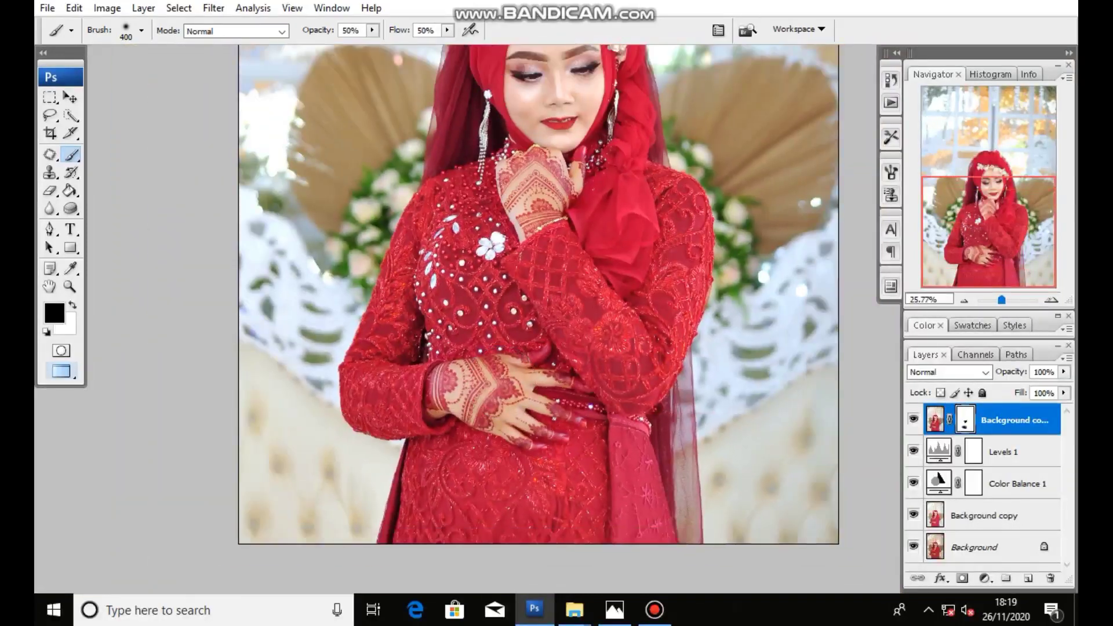
pyautogui.scroll(-1, 482, 406)
pyautogui.click(460, 435)
# Paint more black on the mask over the lower hand
pyautogui.moveTo(469, 442)
pyautogui.mouseDown()
pyautogui.moveTo(436, 416)
pyautogui.moveTo(449, 454)
pyautogui.mouseUp()
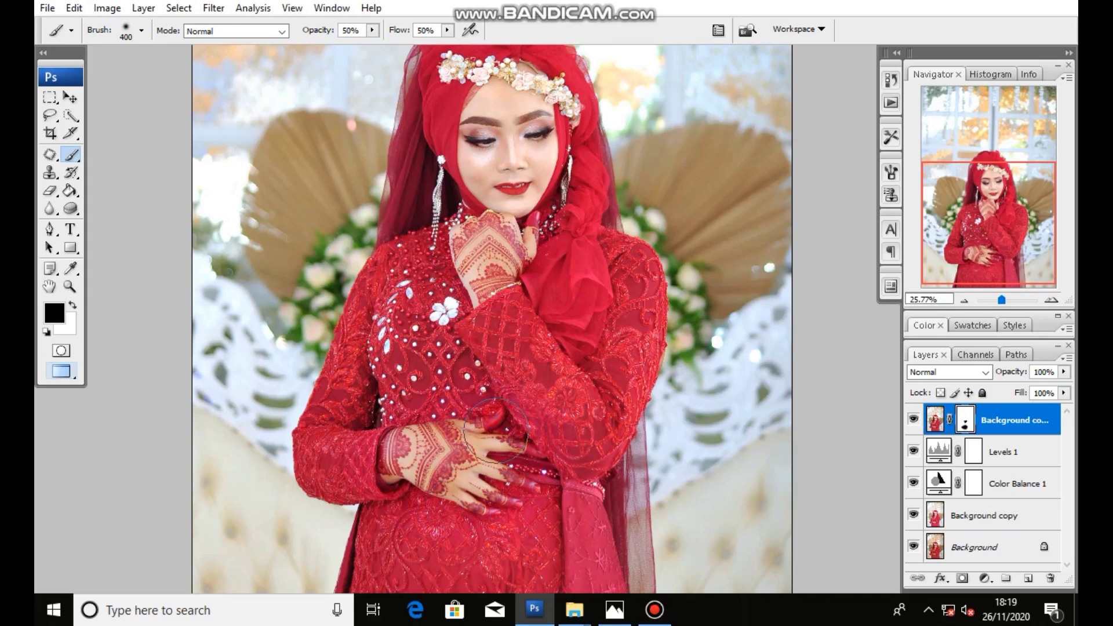
pyautogui.moveTo(496, 429)
pyautogui.mouseDown()
pyautogui.moveTo(540, 472)
pyautogui.moveTo(470, 507)
pyautogui.mouseUp()
pyautogui.moveTo(464, 435)
pyautogui.mouseDown()
pyautogui.moveTo(487, 499)
pyautogui.moveTo(522, 476)
pyautogui.moveTo(386, 472)
pyautogui.mouseUp()
pyautogui.scroll(4, 551, 441)
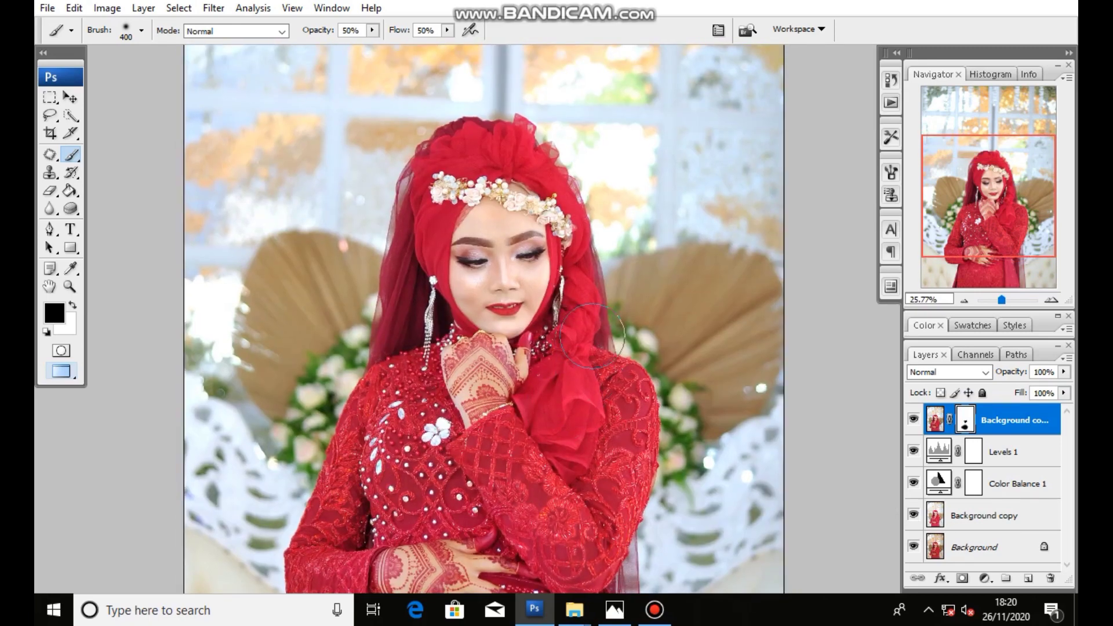
pyautogui.scroll(-1, 484, 278)
pyautogui.scroll(-1, 484, 278)
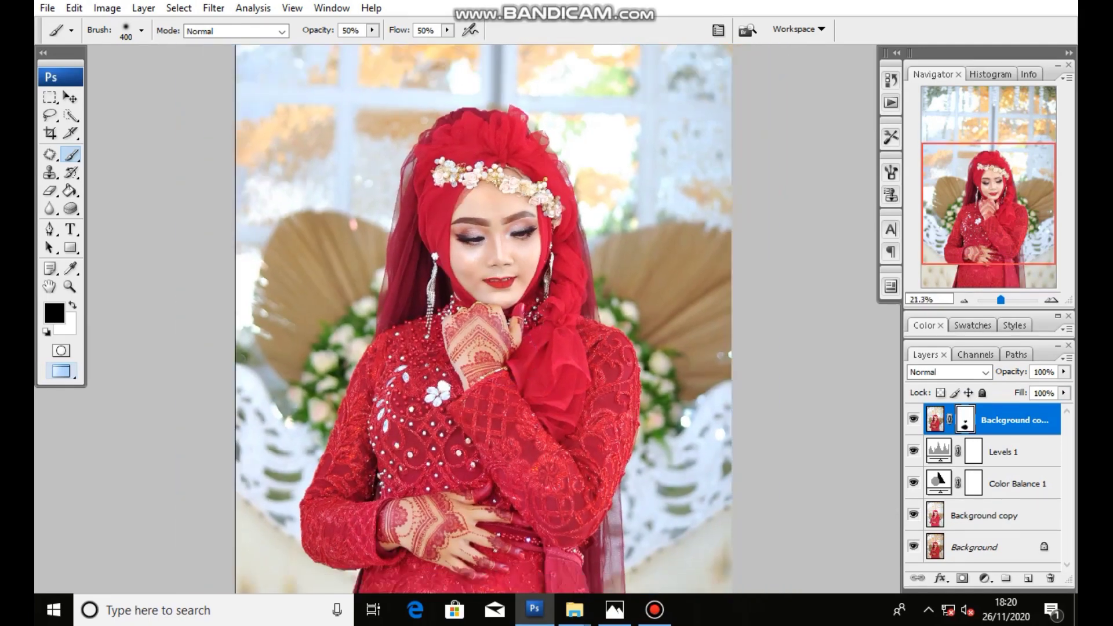
pyautogui.scroll(-1, 484, 278)
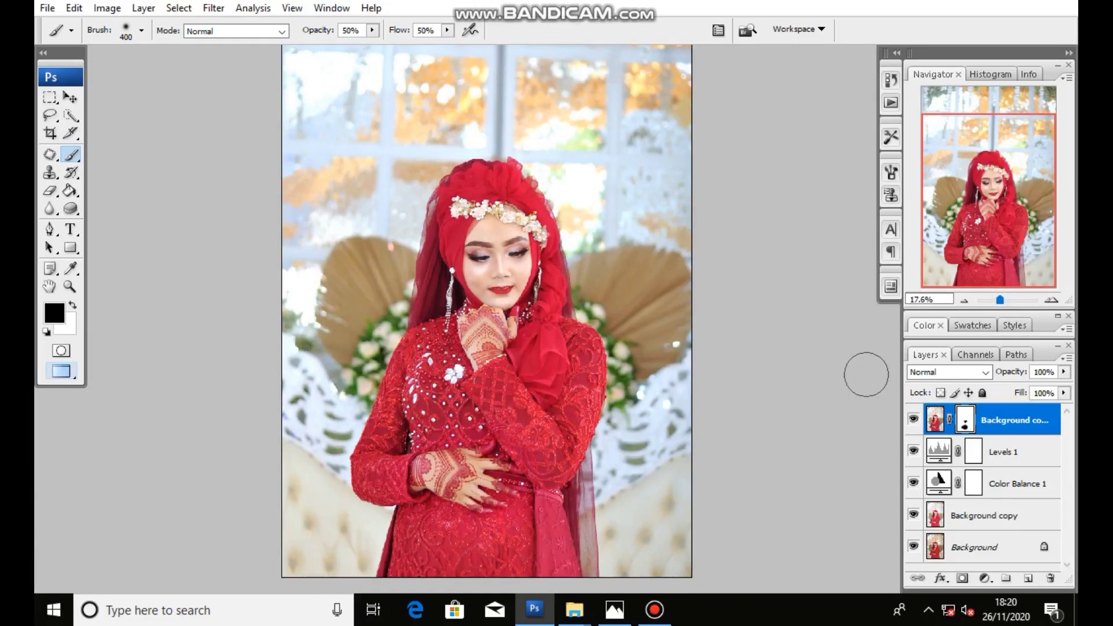
# Toggle the top layer on and off to compare, then hide the original Background layer
pyautogui.click(914, 418)
pyautogui.click(915, 419)
pyautogui.scroll(2, 453, 230)
pyautogui.scroll(2, 453, 230)
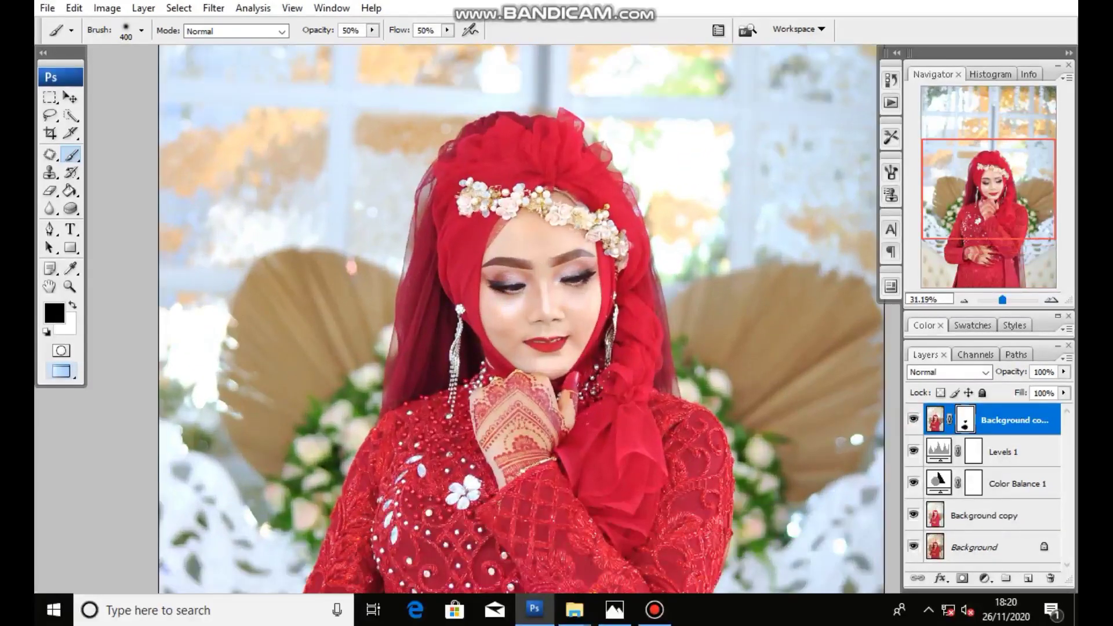
pyautogui.scroll(-2, 453, 260)
pyautogui.scroll(-1, 452, 261)
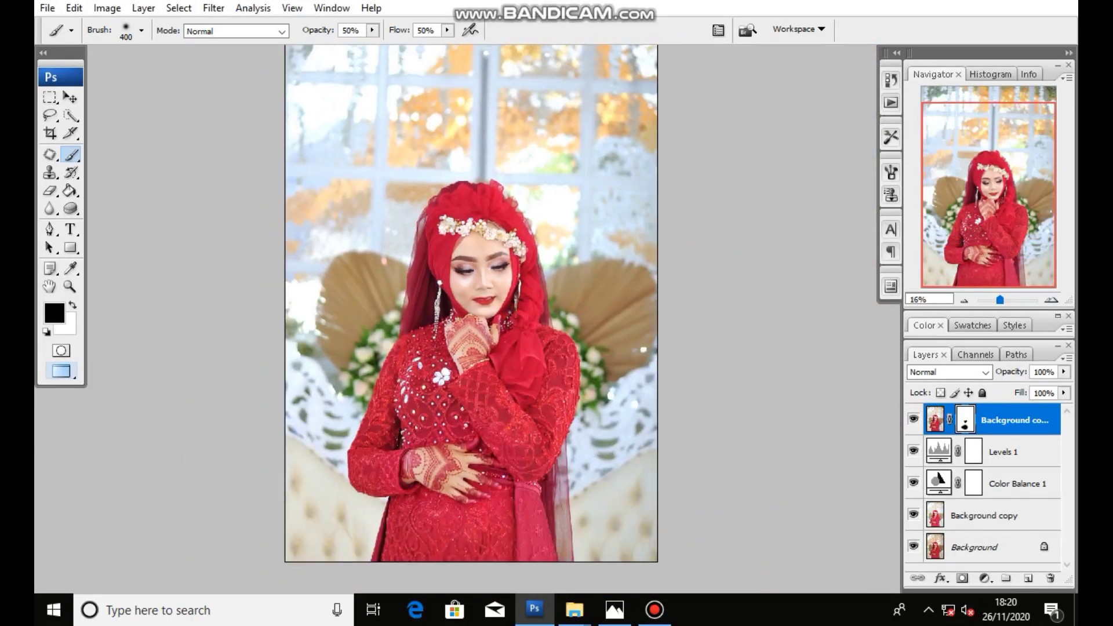
pyautogui.click(913, 547)
# Merge Background copy, Color Balance 1 and Levels 1 into a single Background copy 2 layer
pyautogui.keyDown('ctrl'); pyautogui.click(984, 513); pyautogui.keyUp('ctrl')
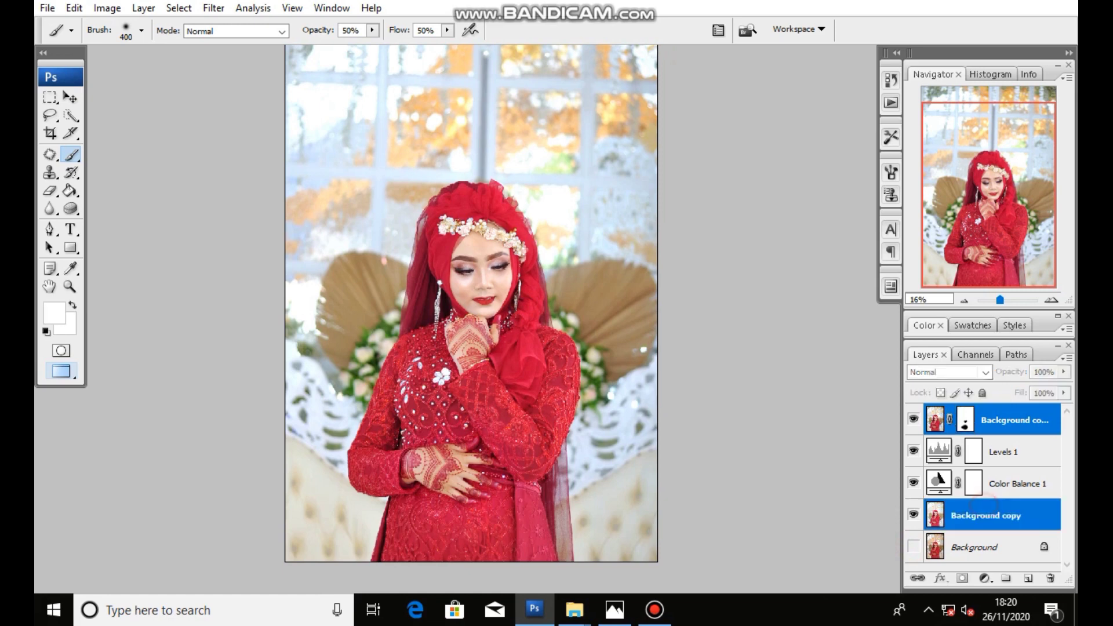
pyautogui.keyDown('ctrl'); pyautogui.click(1003, 484); pyautogui.keyUp('ctrl')
pyautogui.keyDown('ctrl'); pyautogui.click(1005, 449); pyautogui.keyUp('ctrl')
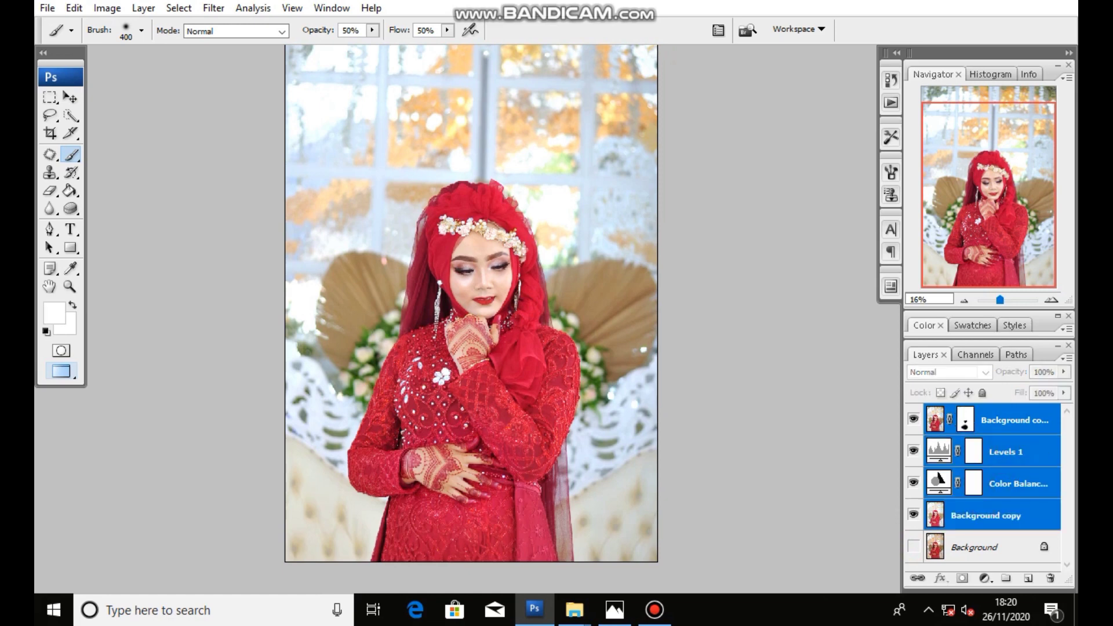
pyautogui.rightClick(986, 446)
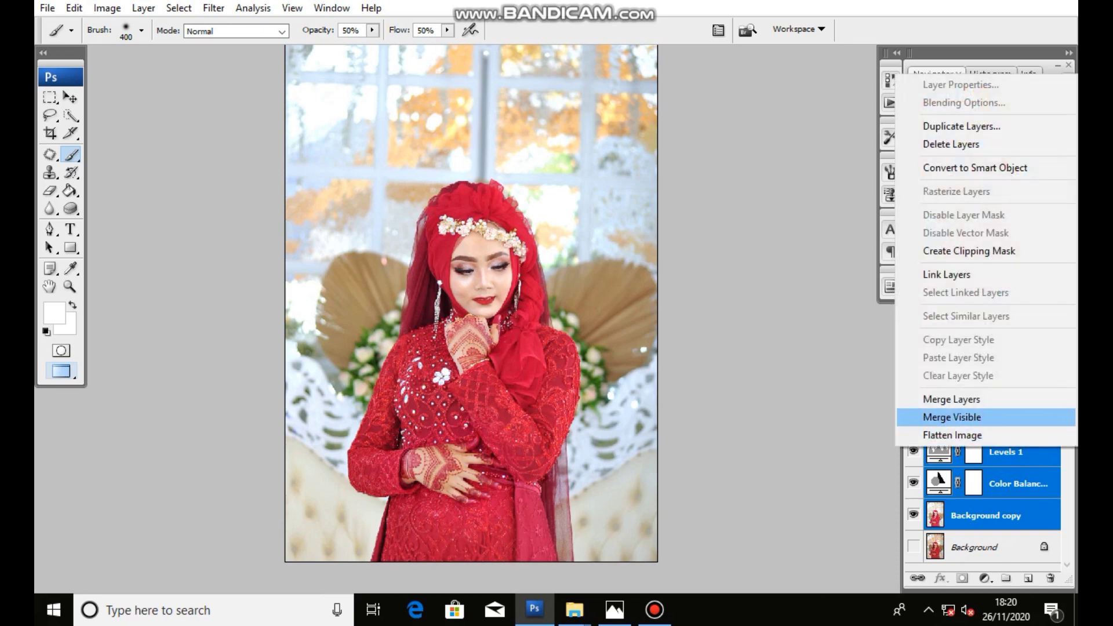
pyautogui.click(952, 399)
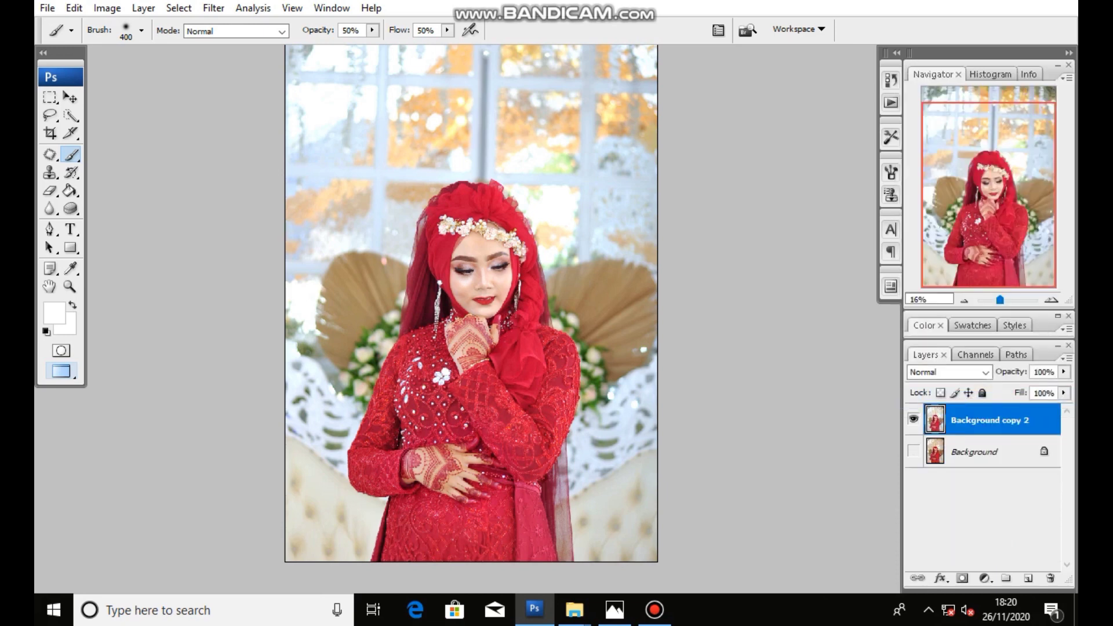
# With the Move tool, compare Background copy 2 on and off, then shift it slightly up-left
pyautogui.scroll(2, 481, 267)
pyautogui.scroll(2, 481, 267)
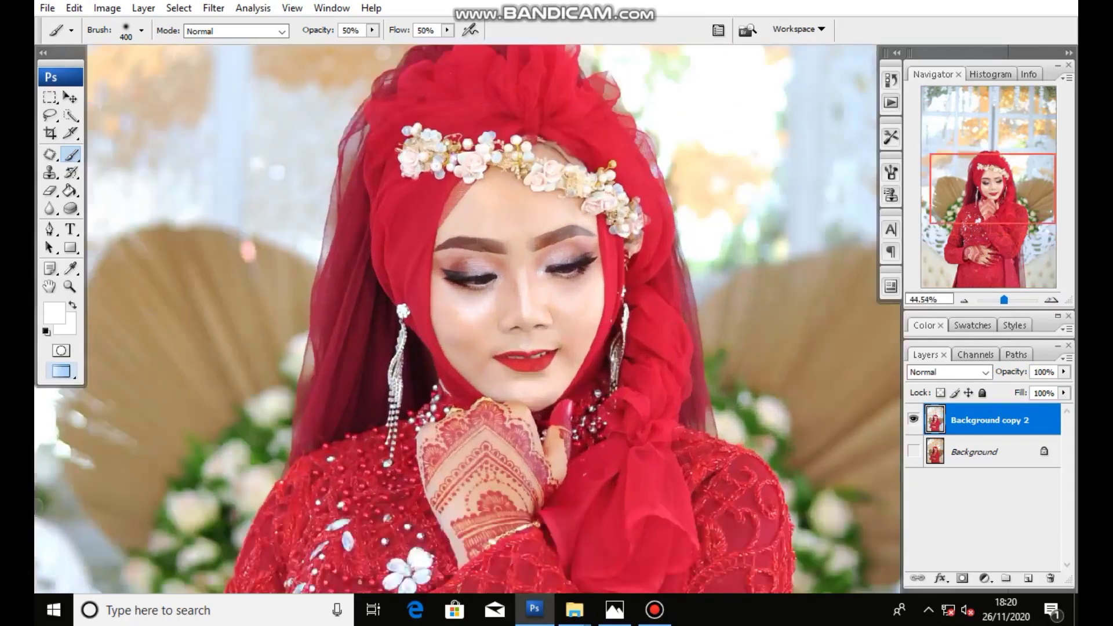
pyautogui.scroll(2, 481, 266)
pyautogui.click(69, 98)
pyautogui.scroll(2, 405, 251)
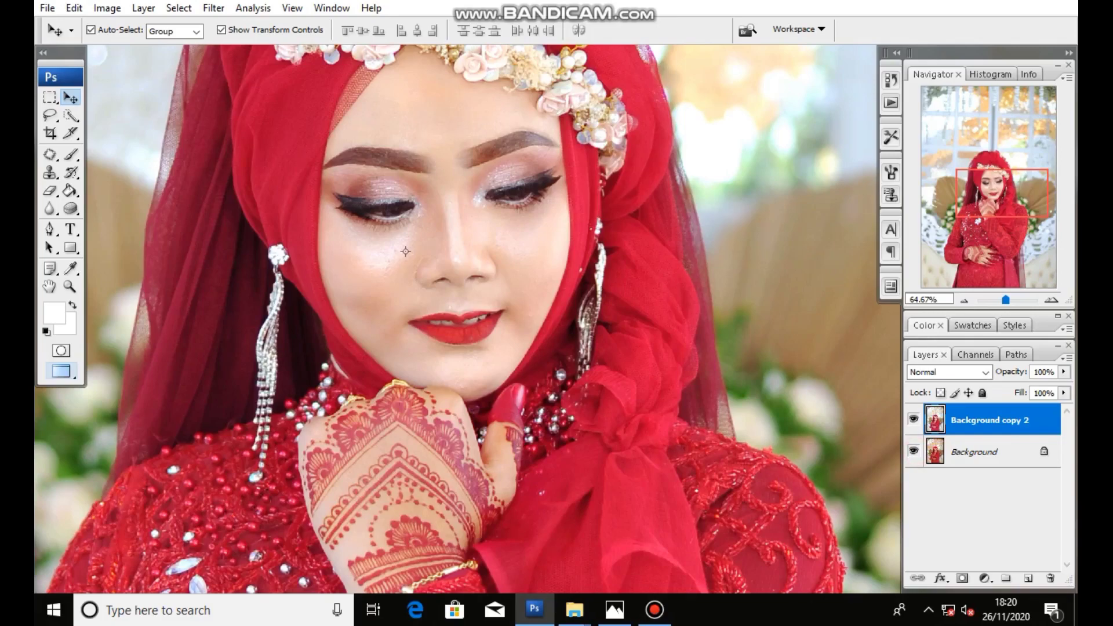
pyautogui.click(914, 420)
pyautogui.scroll(-2, 405, 251)
pyautogui.scroll(-2, 440, 243)
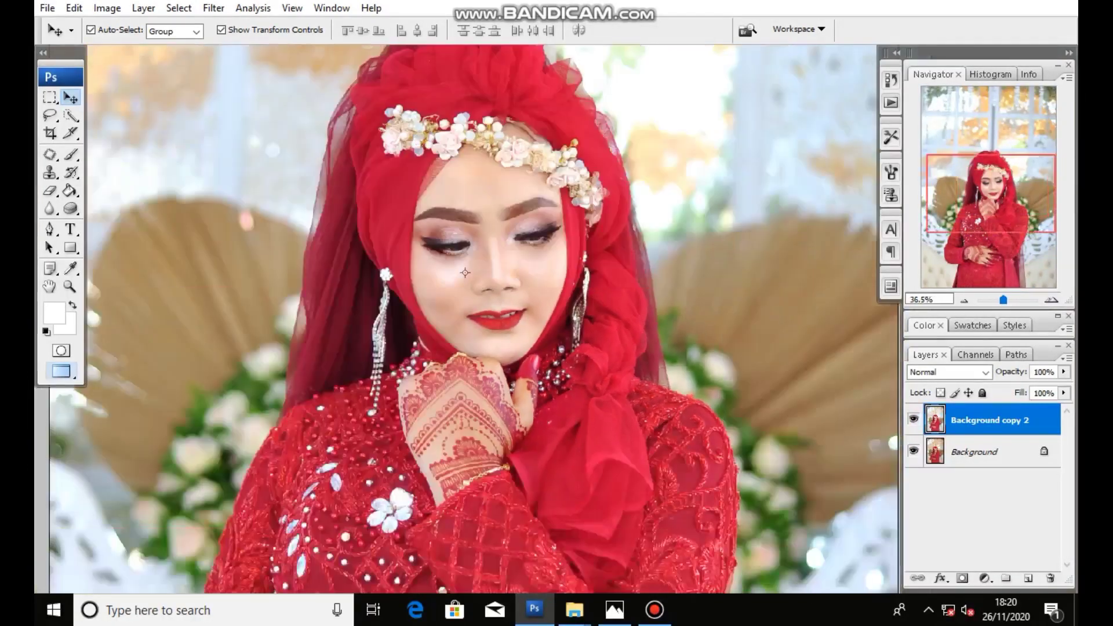
pyautogui.scroll(-2, 481, 238)
pyautogui.scroll(-1, 497, 234)
pyautogui.scroll(-1, 505, 252)
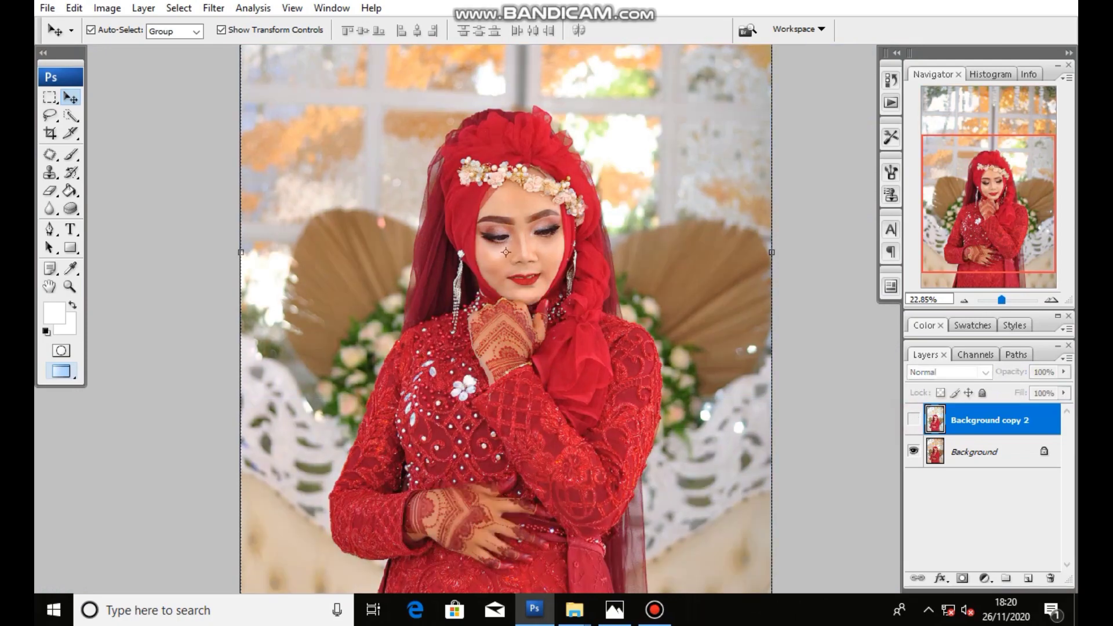
pyautogui.click(914, 419)
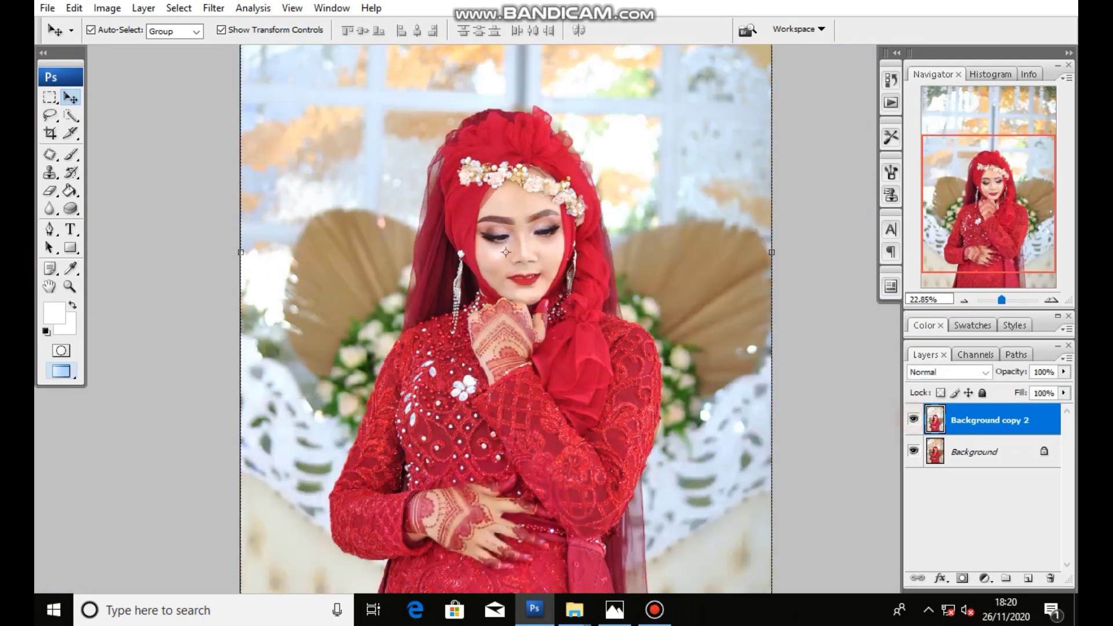
pyautogui.click(914, 419)
pyautogui.moveTo(506, 252); pyautogui.dragTo(481, 241)
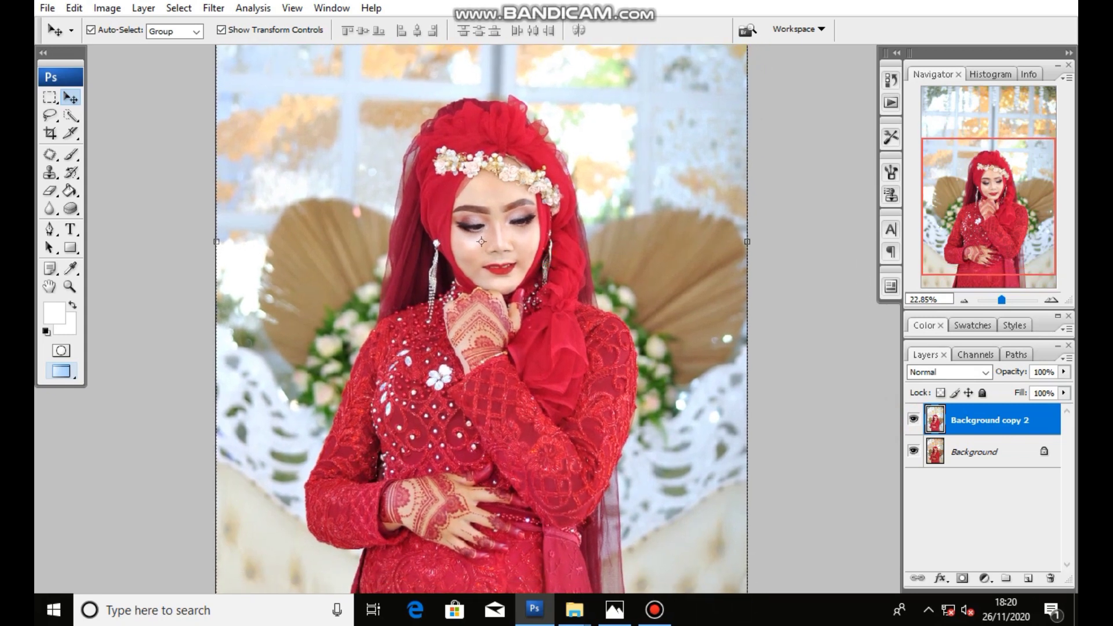
# Duplicate Background copy 2 as Background copy 3 and nudge the copy down slightly
pyautogui.hotkey('ctrl', 'j')
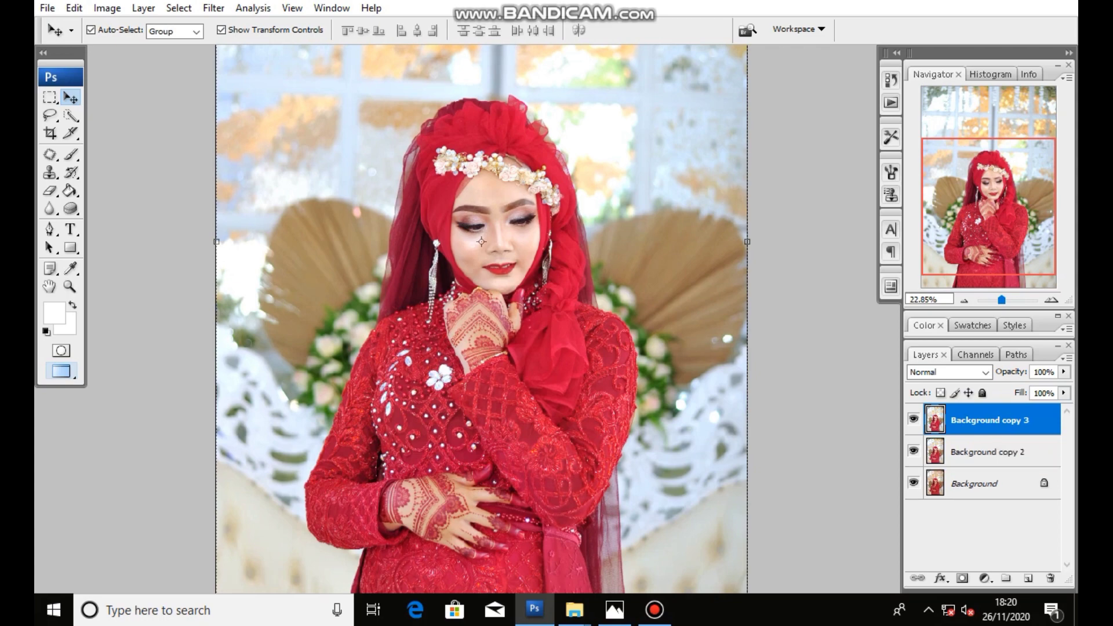
pyautogui.scroll(-1, 492, 309)
pyautogui.scroll(-1, 492, 309)
pyautogui.scroll(-1, 493, 309)
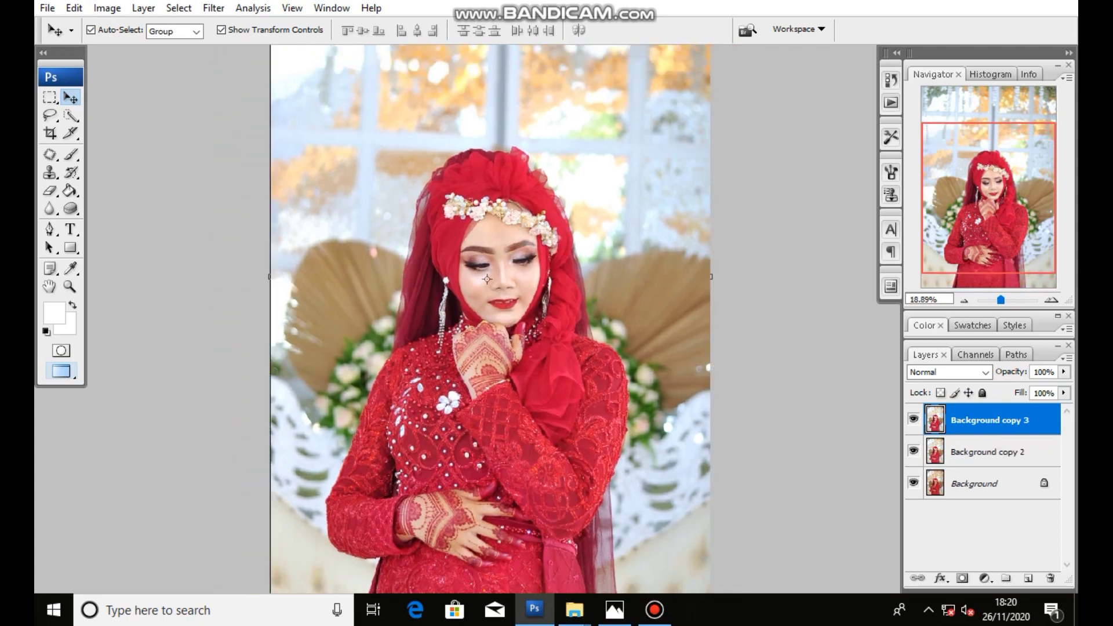
pyautogui.scroll(-1, 493, 309)
pyautogui.moveTo(492, 273); pyautogui.dragTo(493, 287)
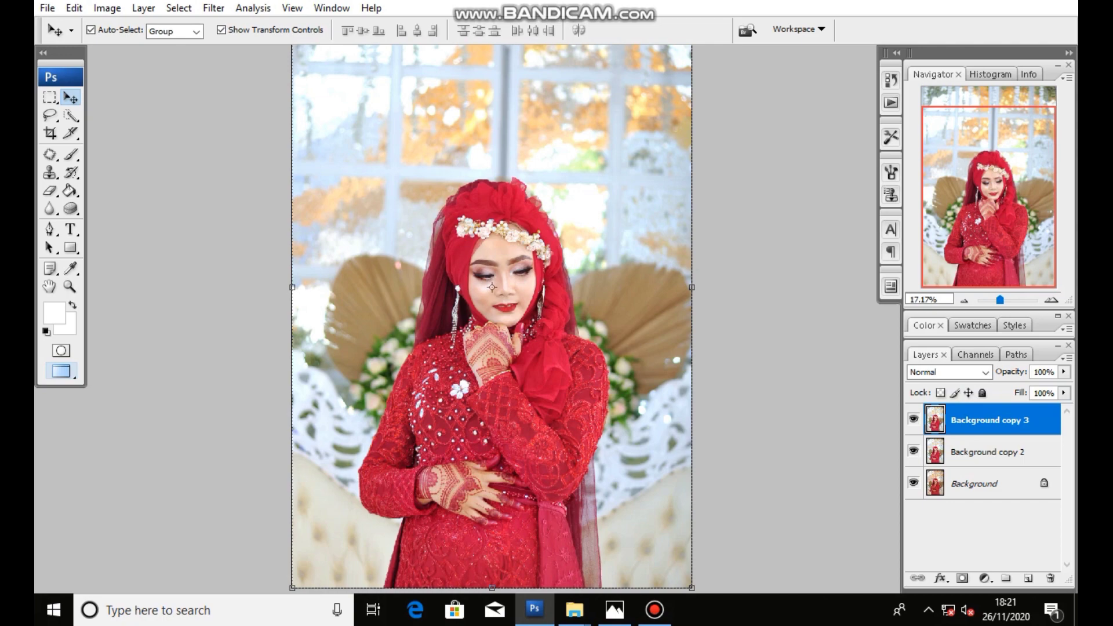
# Add a Levels layer above Background copy 3 with black input 7 and midtone 0.84
pyautogui.click(986, 578)
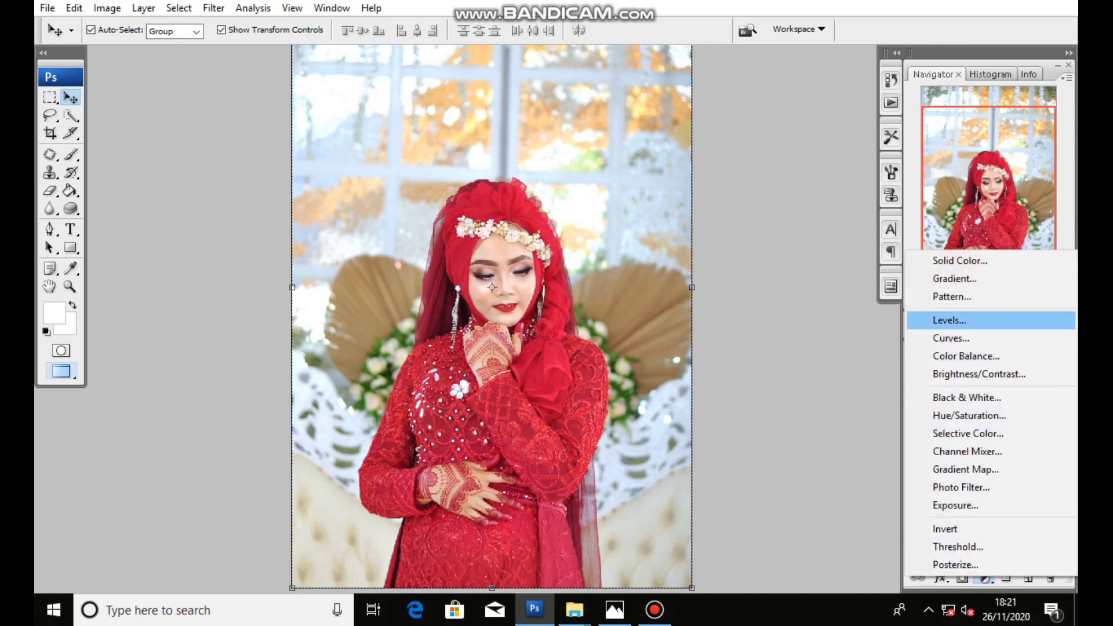
pyautogui.click(963, 320)
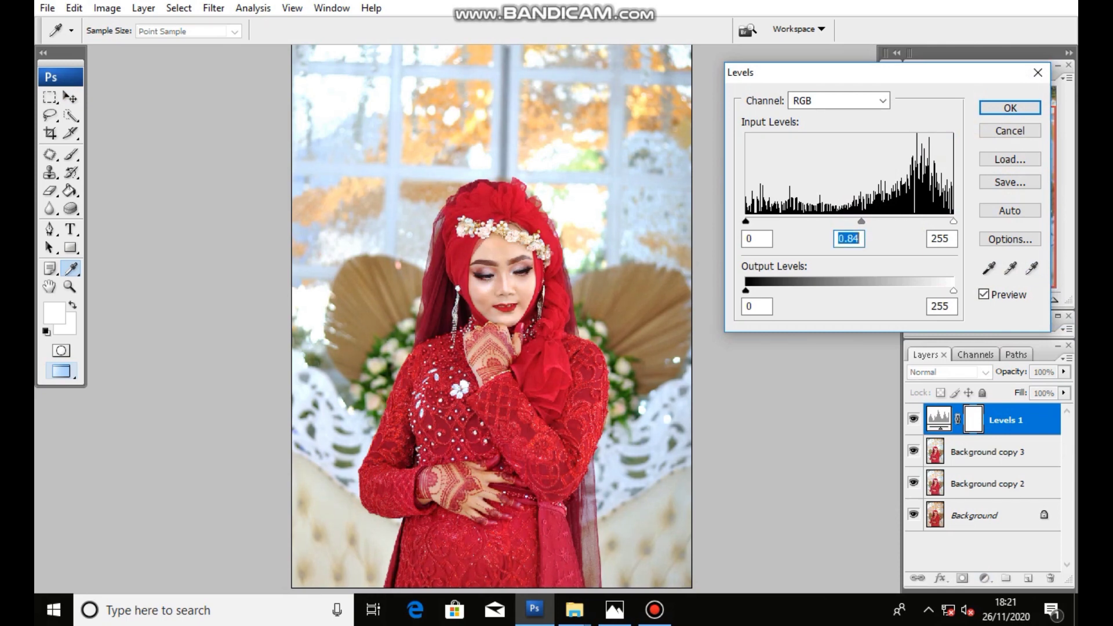
pyautogui.moveTo(746, 221); pyautogui.dragTo(751, 221)
pyautogui.hotkey('shift', 'Tab')
pyautogui.press('Return')
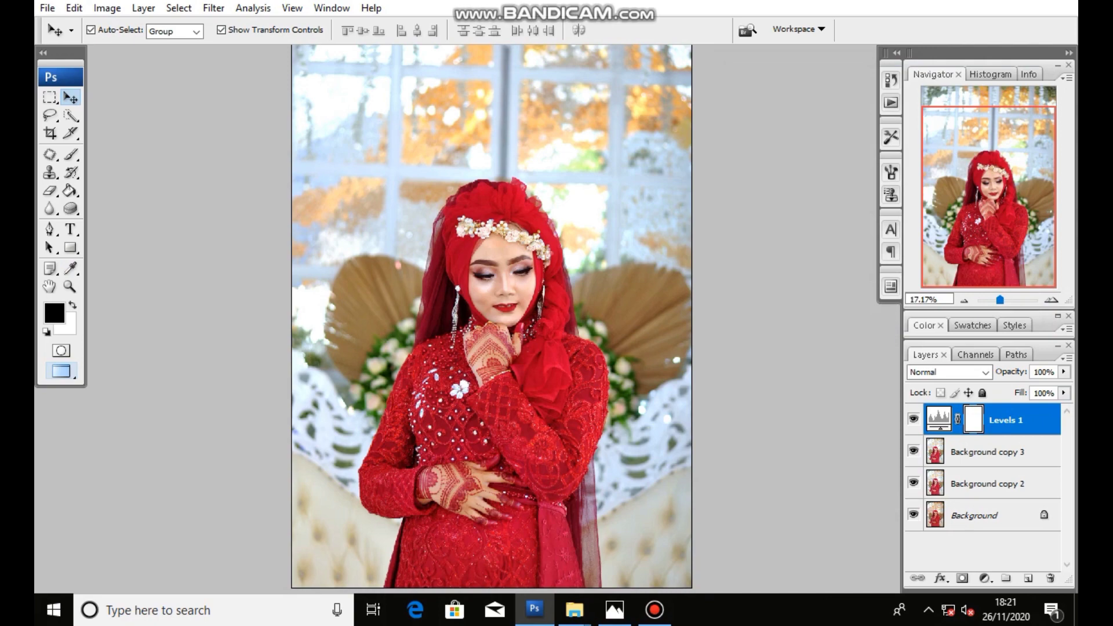
# With the Brush, mask the Levels effect off the forehead, face, dress and hand
pyautogui.click(71, 154)
pyautogui.hotkey('ctrl', '+')
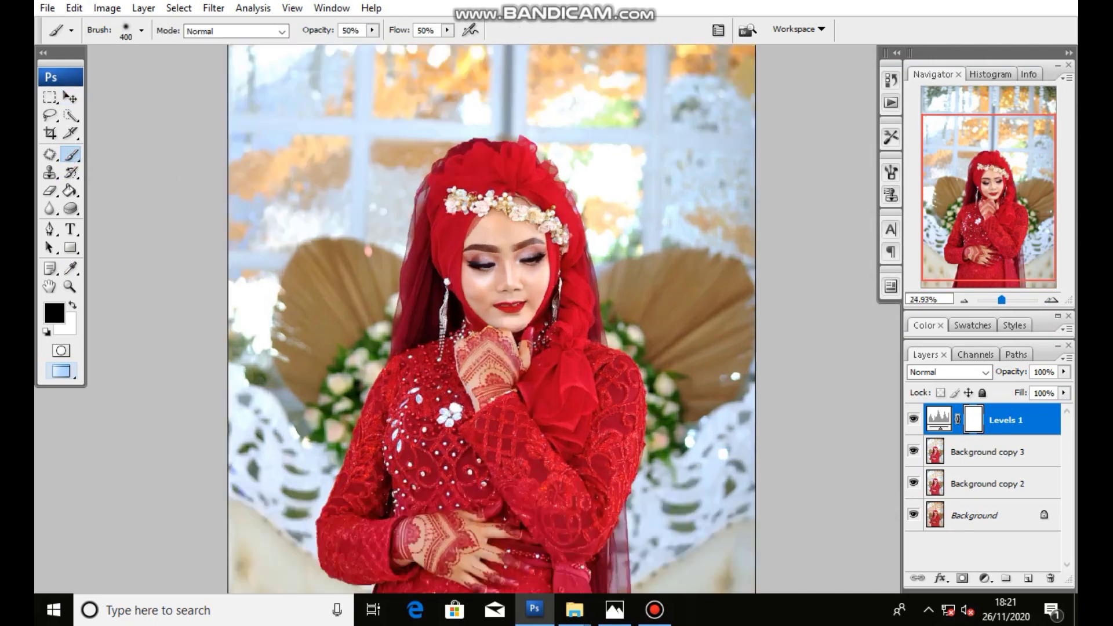
pyautogui.scroll(1, 490, 261)
pyautogui.scroll(1, 489, 261)
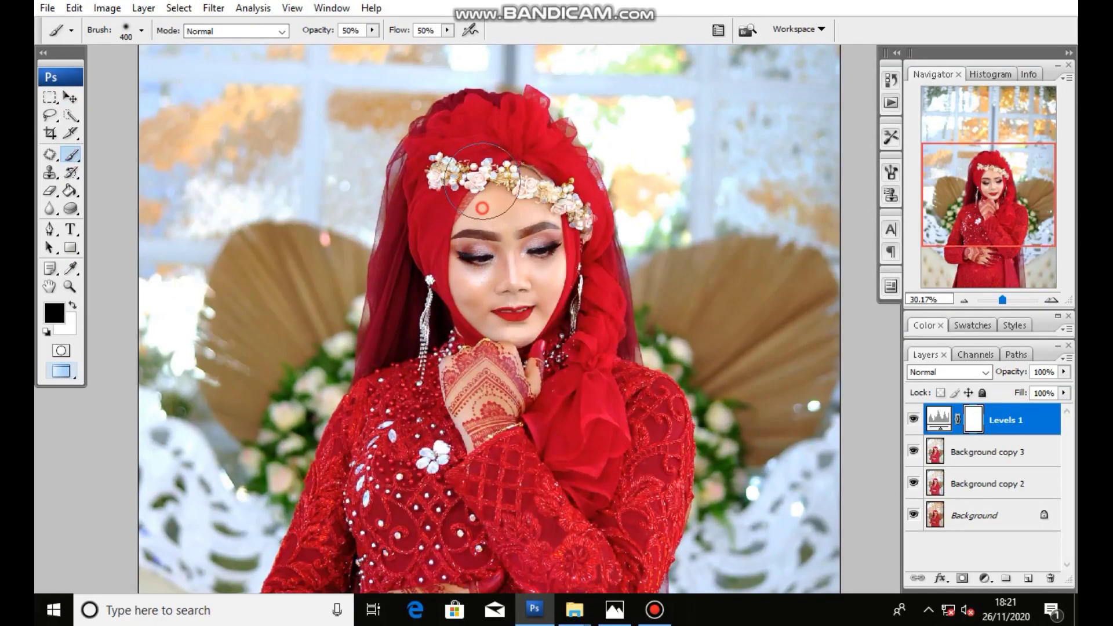
pyautogui.moveTo(481, 192); pyautogui.dragTo(493, 200)
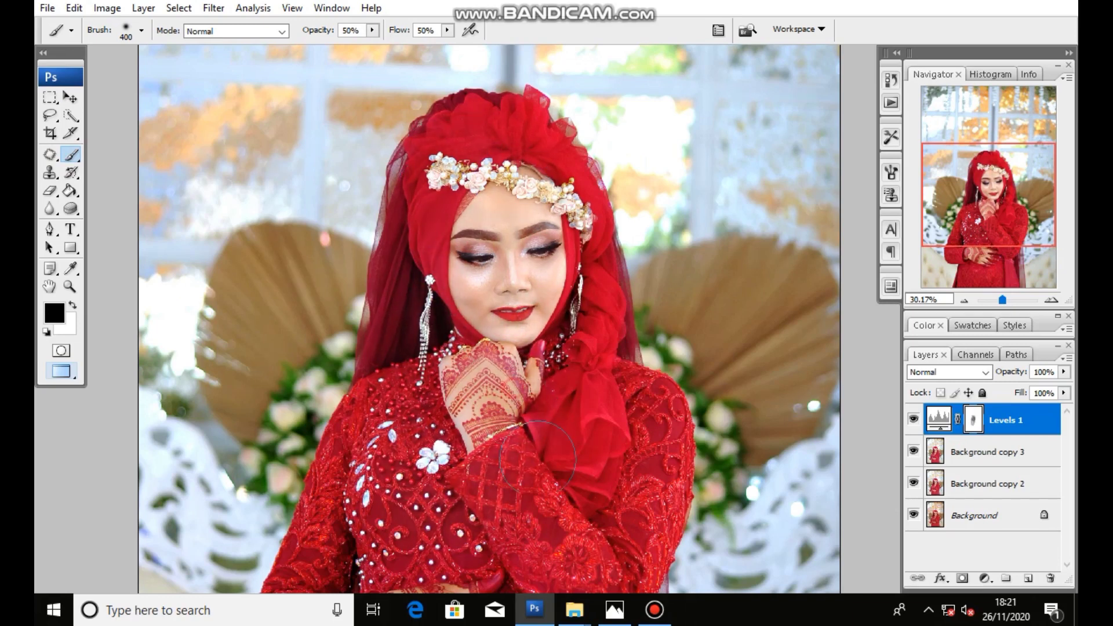
pyautogui.moveTo(522, 307); pyautogui.dragTo(504, 185)
pyautogui.moveTo(580, 434)
pyautogui.mouseDown()
pyautogui.moveTo(603, 513)
pyautogui.moveTo(418, 349)
pyautogui.mouseUp()
pyautogui.scroll(-3, 609, 483)
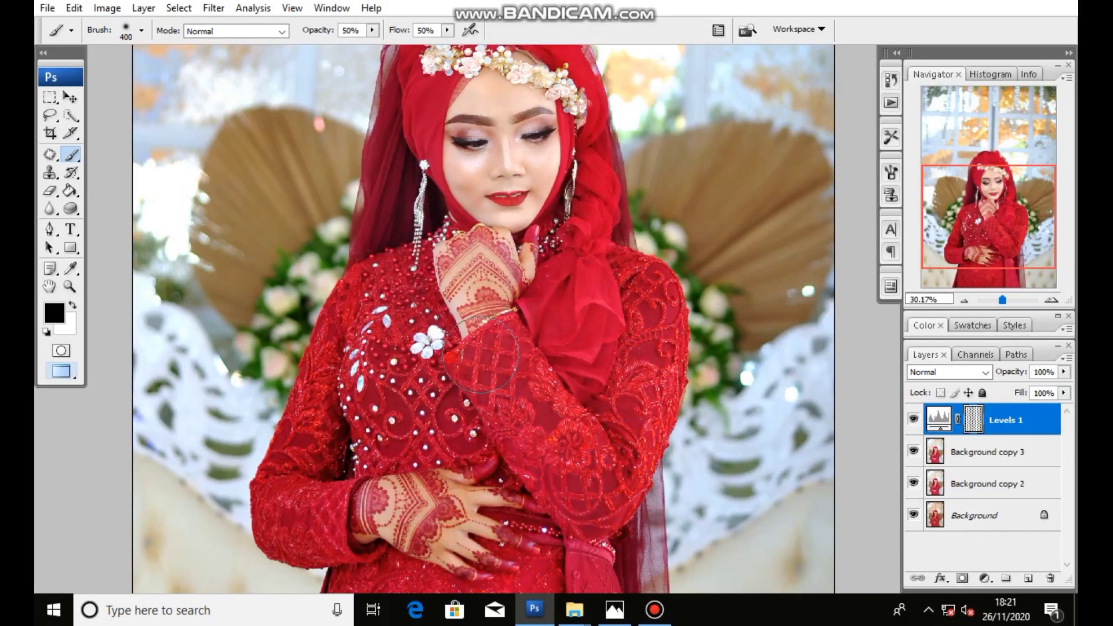
pyautogui.moveTo(319, 464); pyautogui.dragTo(515, 552)
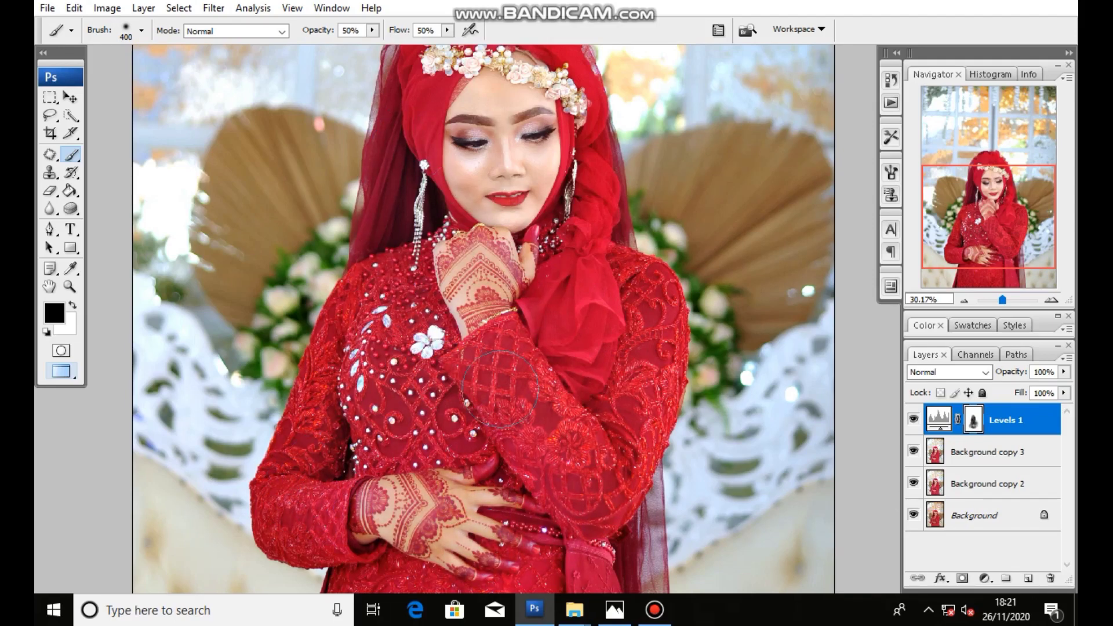
# Mask the chest, scarf, lower hand, lips, face side, veil and headpiece, then view the whole photo
pyautogui.moveTo(471, 266)
pyautogui.mouseDown()
pyautogui.moveTo(593, 341)
pyautogui.moveTo(622, 329)
pyautogui.mouseUp()
pyautogui.moveTo(531, 542); pyautogui.dragTo(350, 445)
pyautogui.click(521, 176)
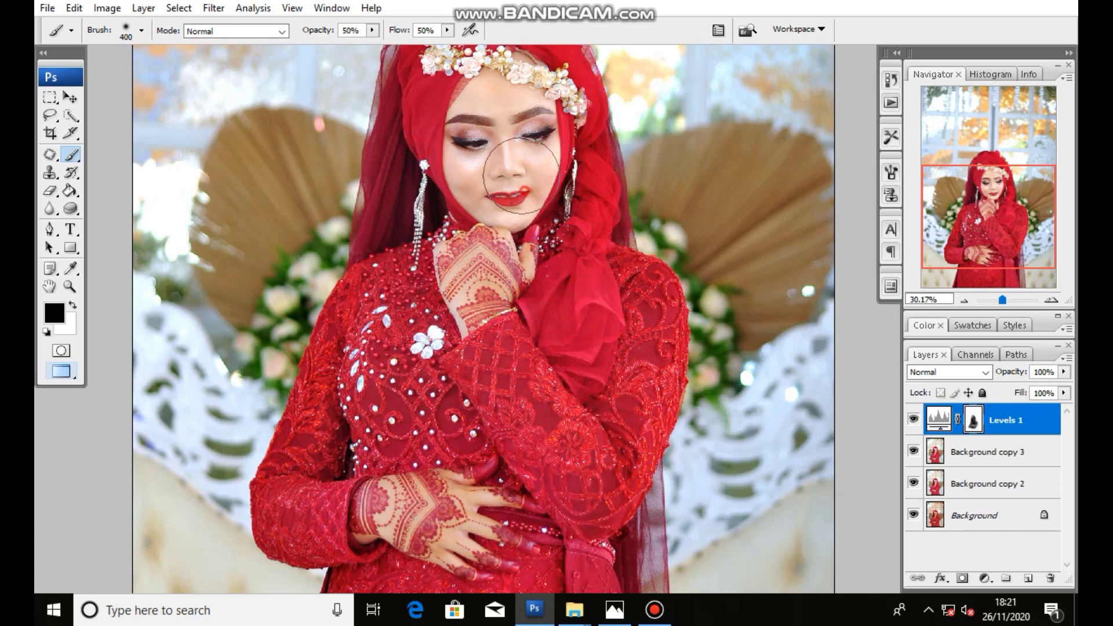
pyautogui.scroll(-2, 521, 176)
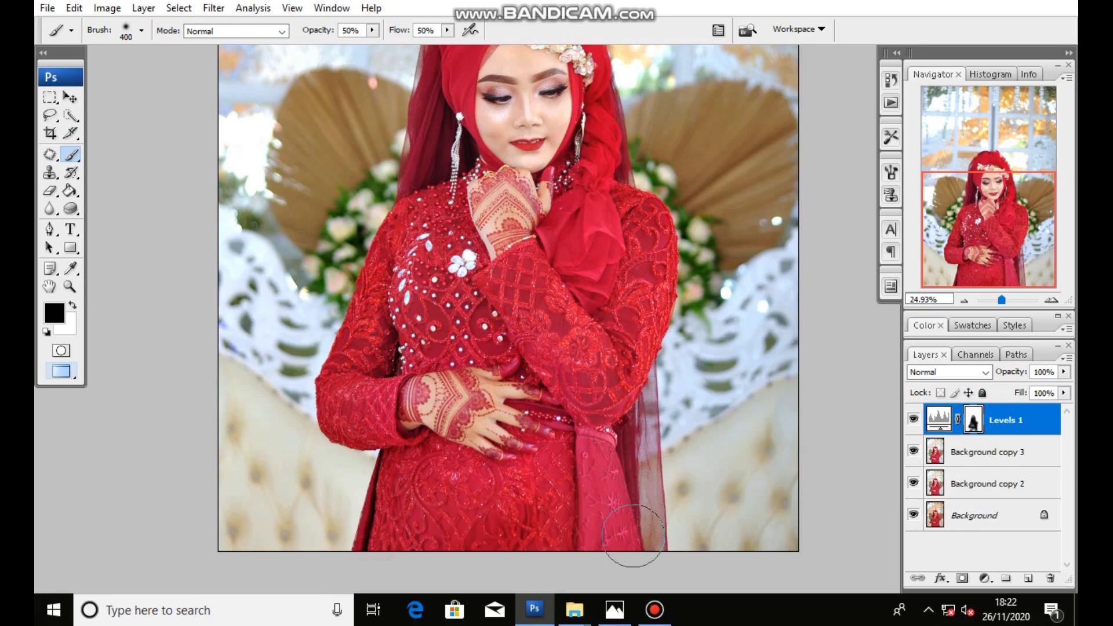
pyautogui.scroll(3, 580, 330)
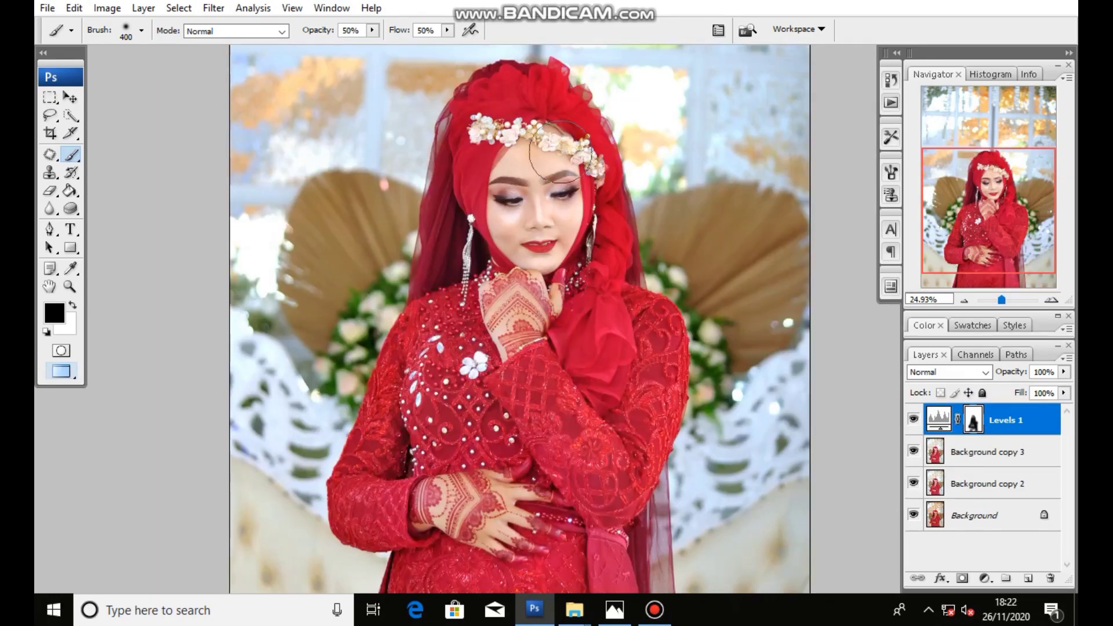
pyautogui.moveTo(458, 209)
pyautogui.mouseDown()
pyautogui.moveTo(455, 255)
pyautogui.moveTo(469, 256)
pyautogui.mouseUp()
pyautogui.moveTo(499, 147); pyautogui.dragTo(568, 134)
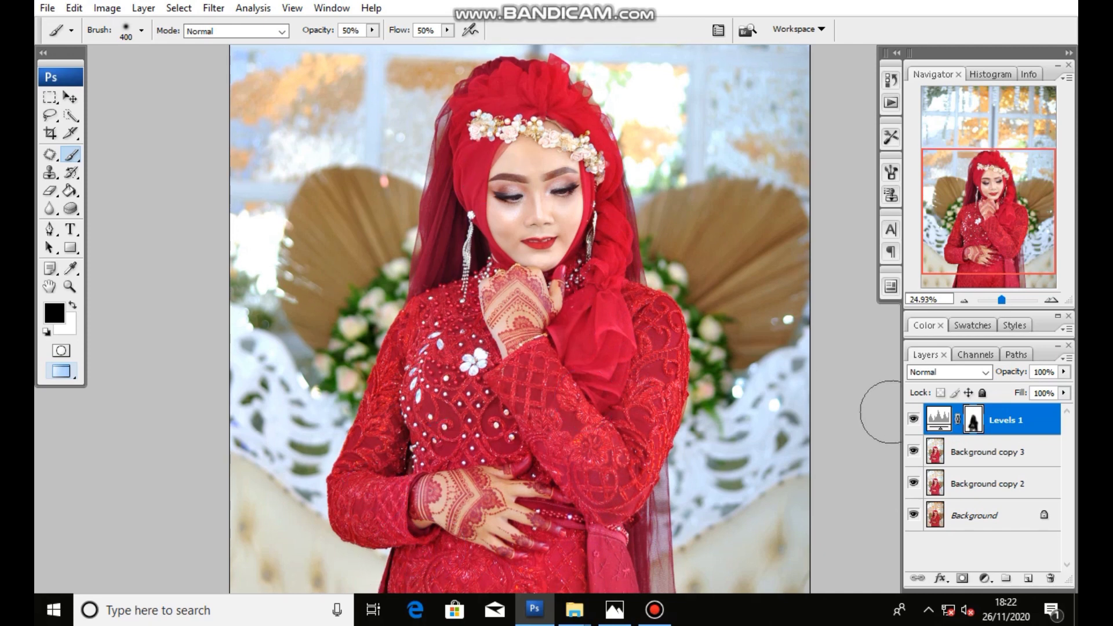
pyautogui.click(915, 419)
pyautogui.hotkey('ctrl', '0')
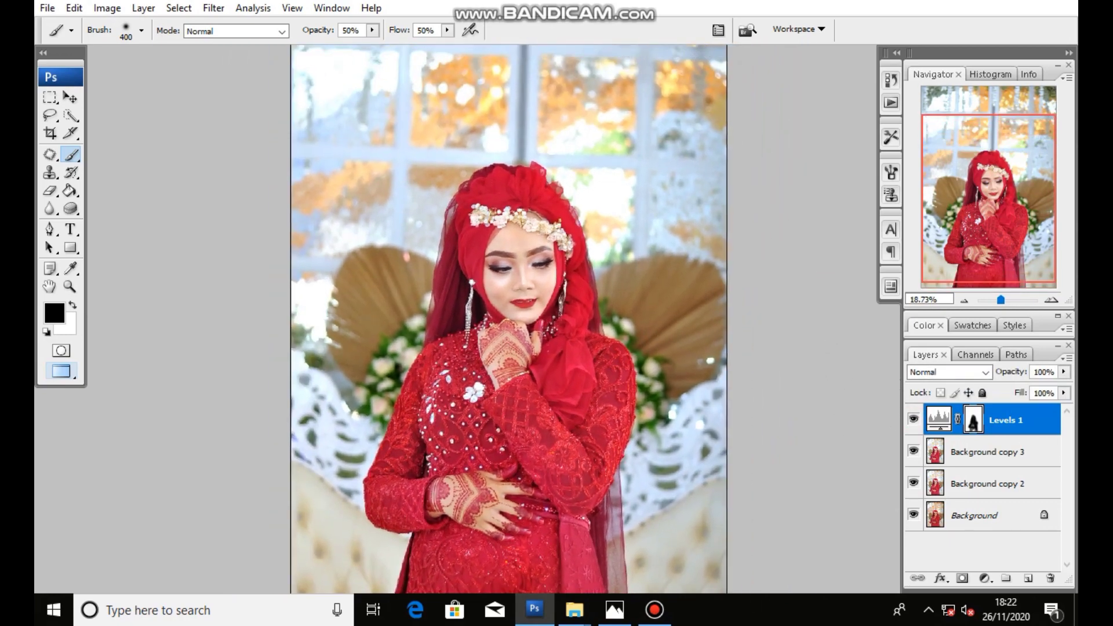
pyautogui.click(914, 418)
pyautogui.click(914, 418)
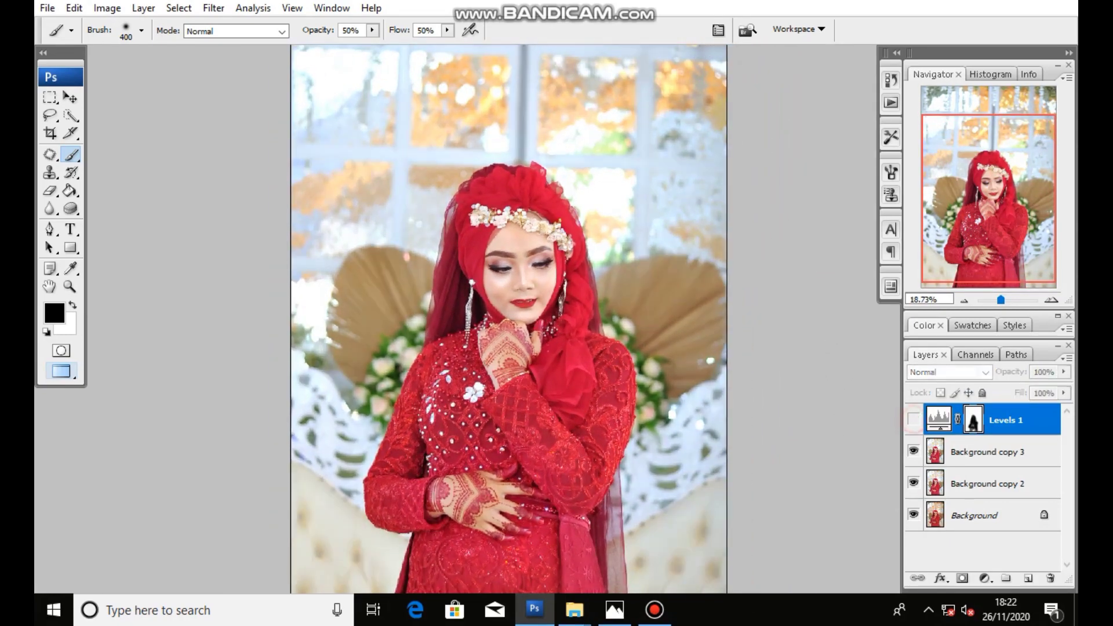
pyautogui.click(914, 418)
pyautogui.click(914, 419)
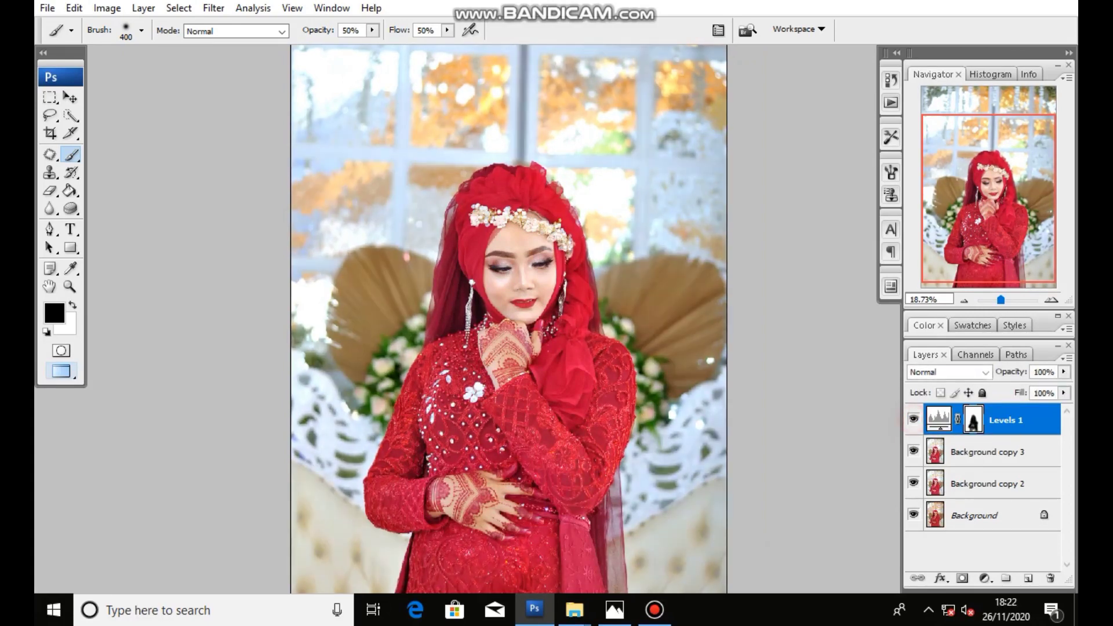
pyautogui.click(914, 419)
pyautogui.click(914, 418)
pyautogui.click(914, 418)
pyautogui.click(914, 419)
pyautogui.scroll(3, 515, 279)
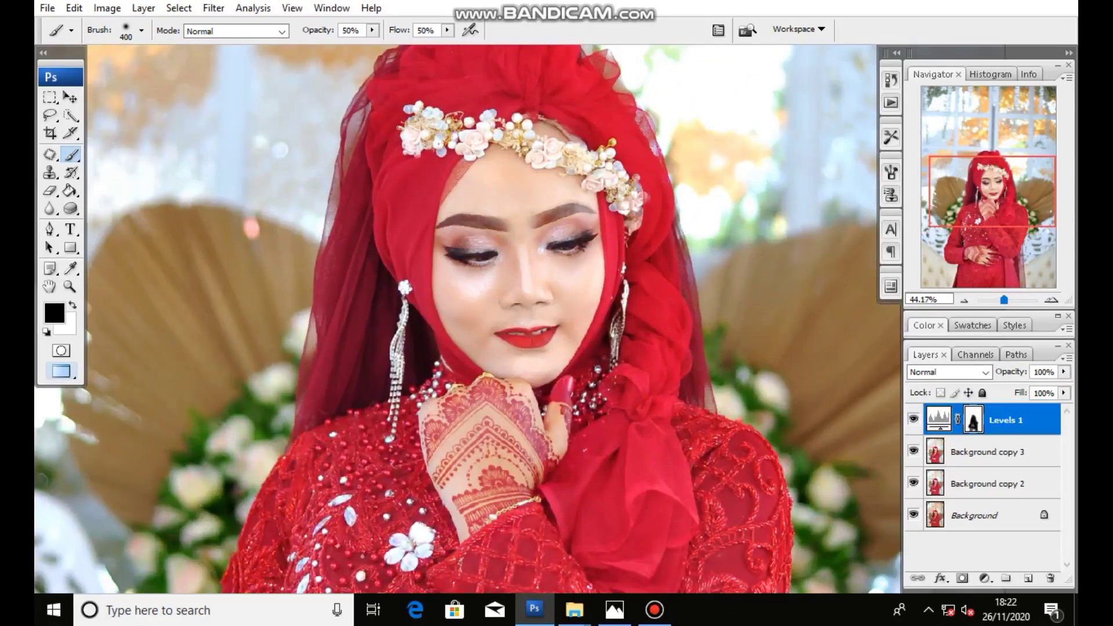
pyautogui.scroll(2, 713, 364)
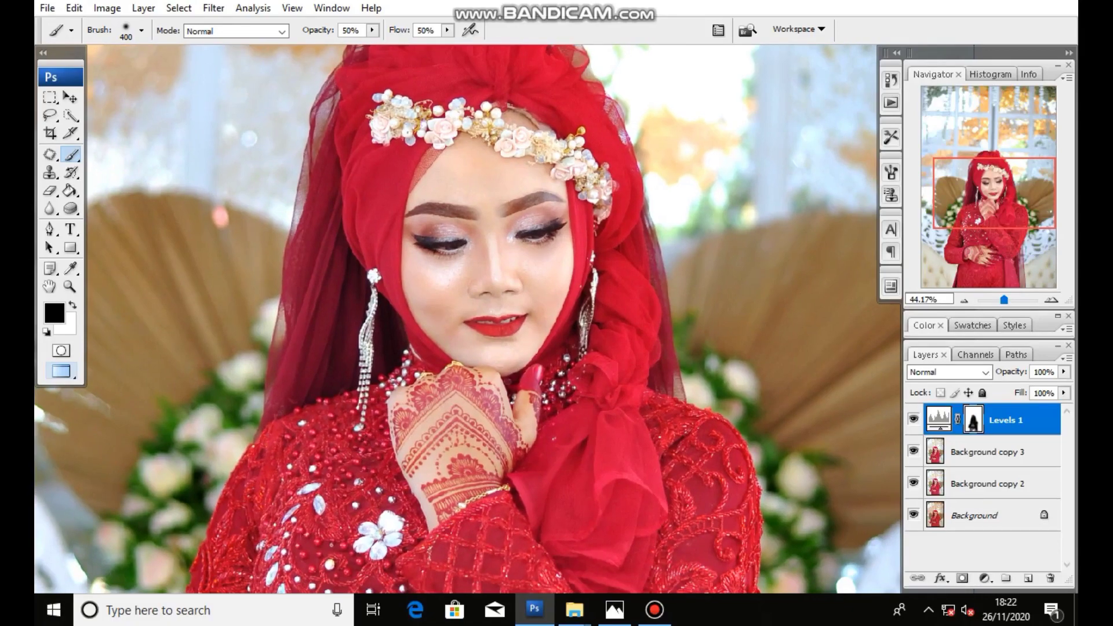
pyautogui.scroll(-2, 514, 290)
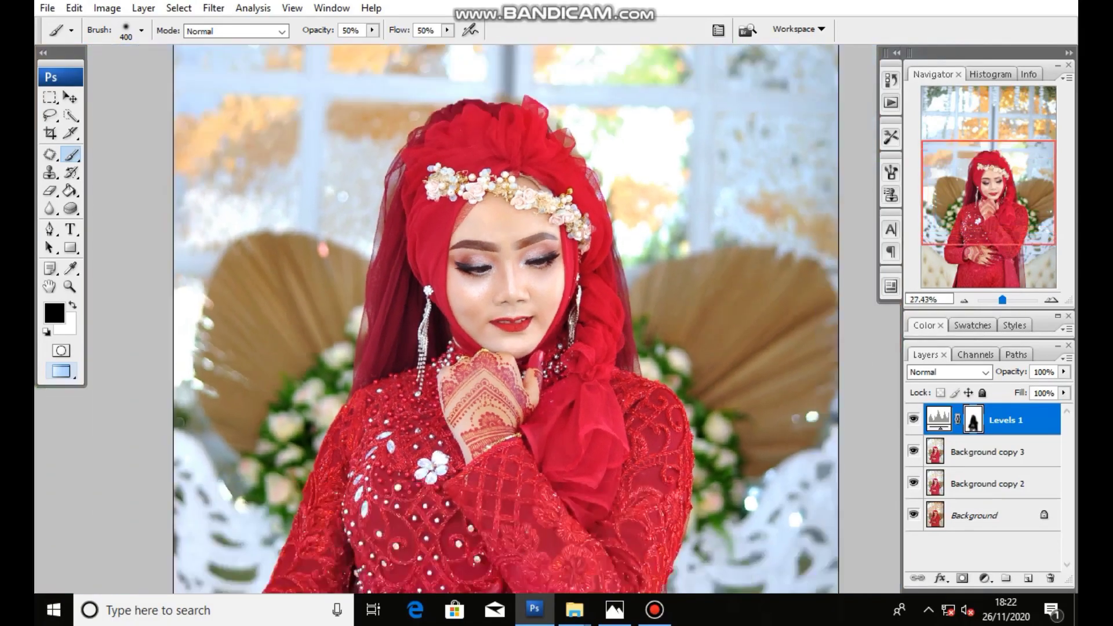
pyautogui.scroll(-2, 514, 290)
pyautogui.scroll(-2, 514, 290)
pyautogui.scroll(-2, 515, 290)
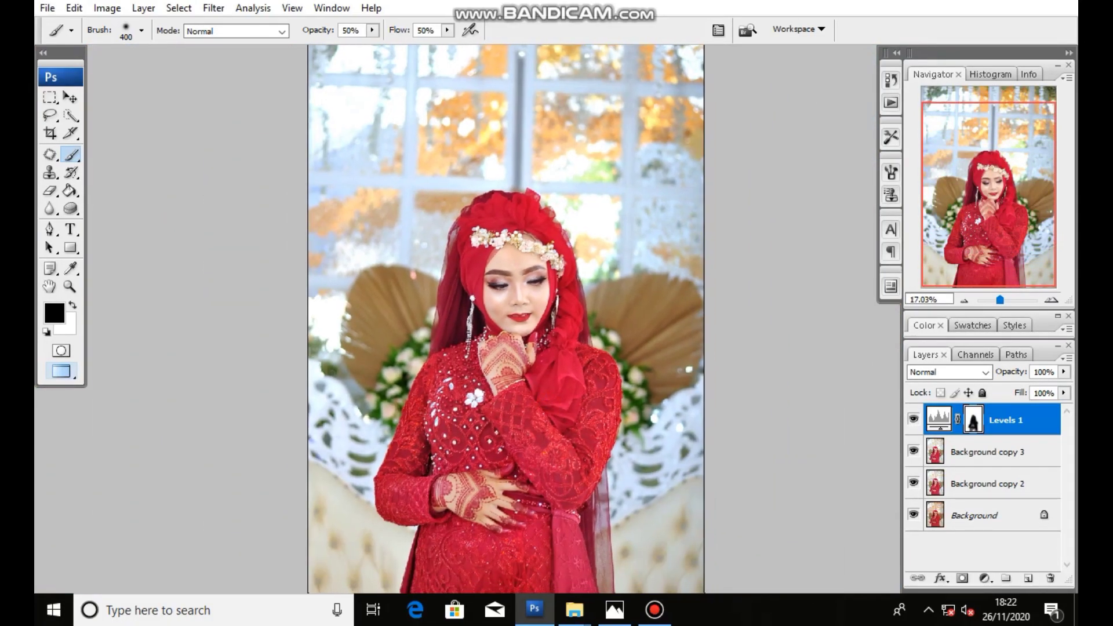
pyautogui.scroll(-2, 504, 319)
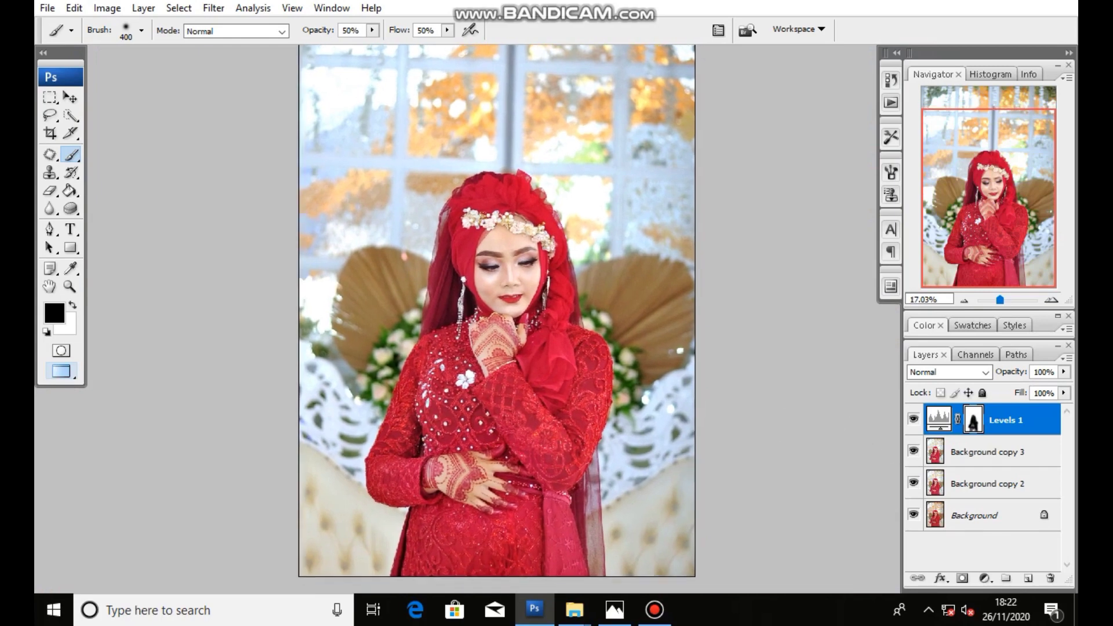
# Hide the original Background layer and select Background copy 2
pyautogui.click(914, 514)
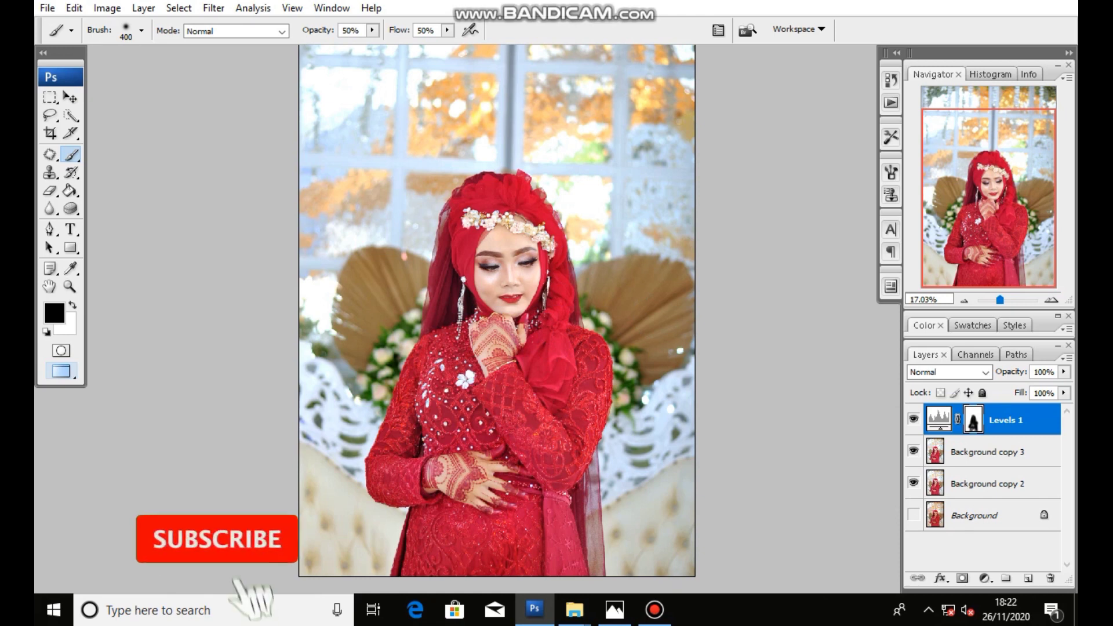
pyautogui.click(914, 515)
pyautogui.click(914, 513)
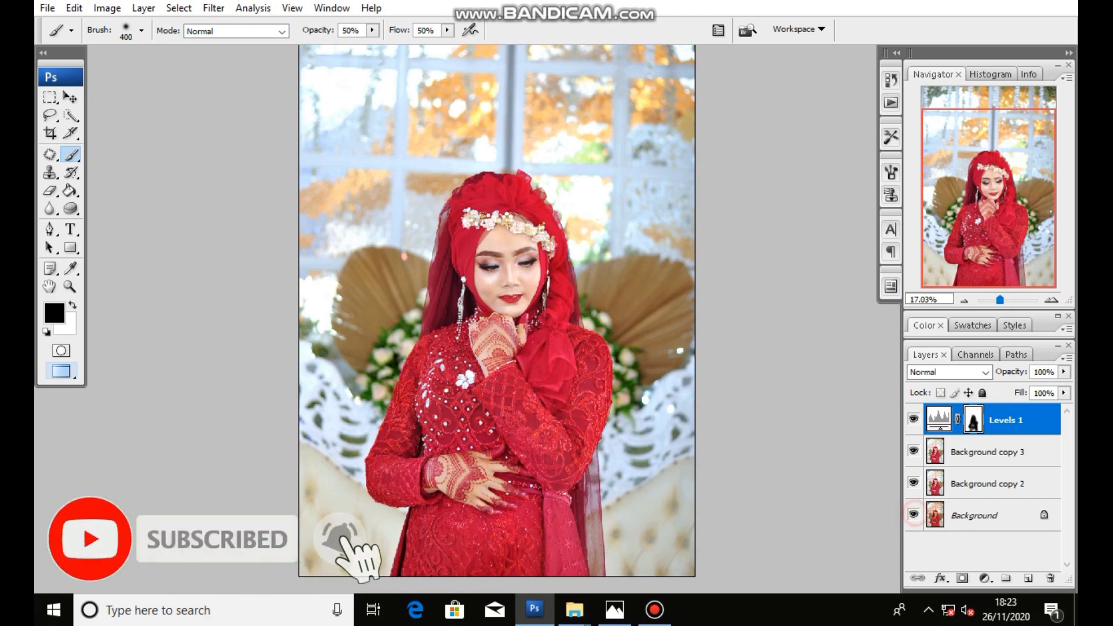
pyautogui.click(969, 474)
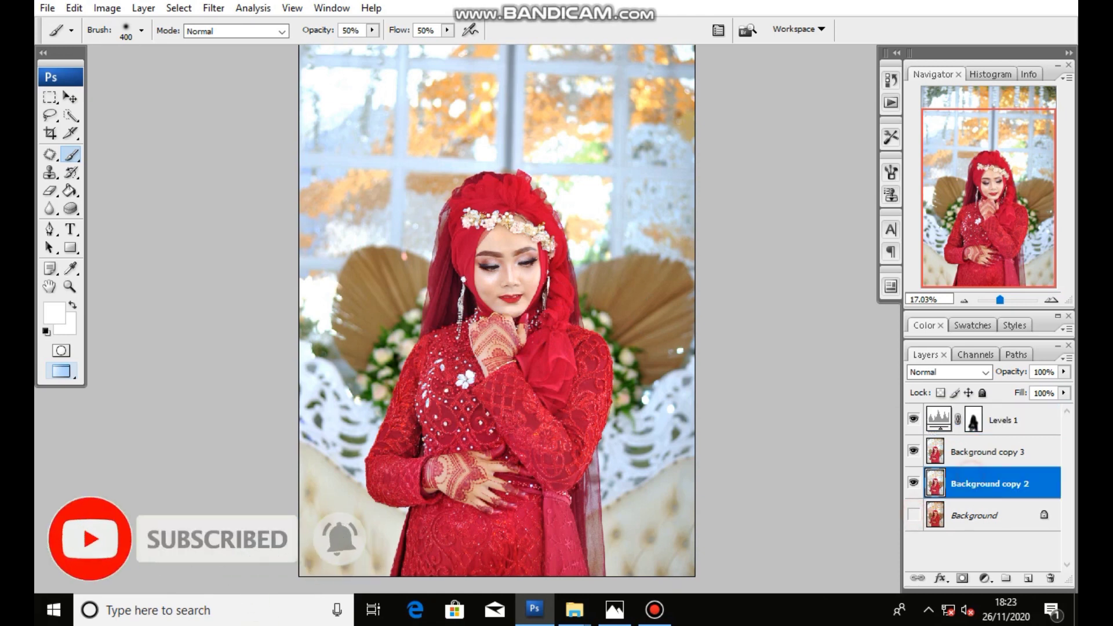
# Merge Visible into one Background copy 2 layer and compare it against the original
pyautogui.rightClick(970, 471)
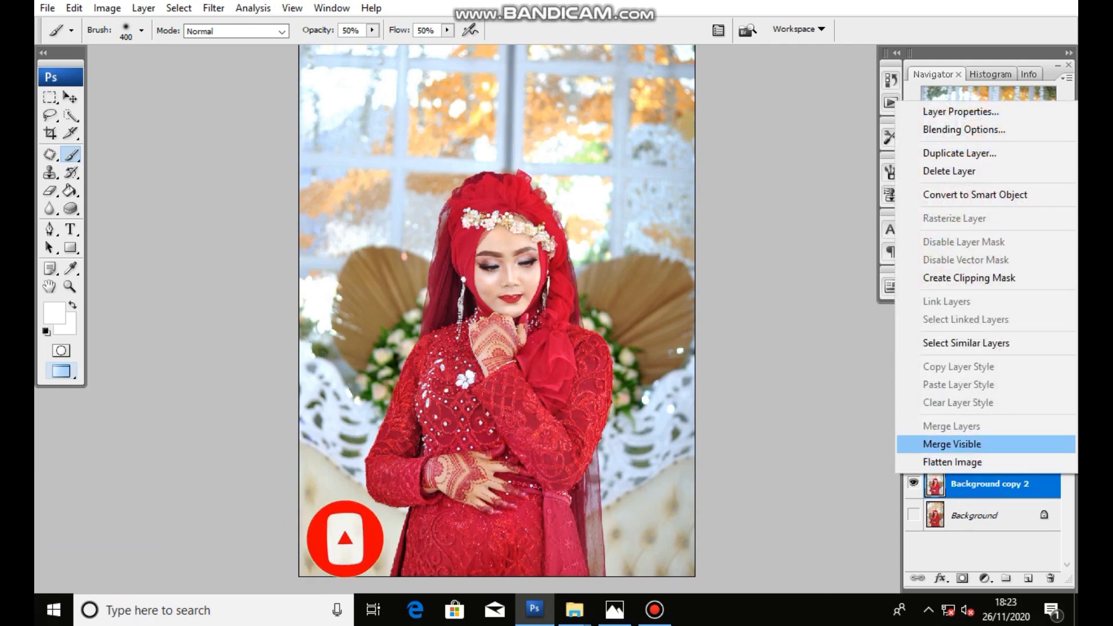
pyautogui.click(952, 444)
pyautogui.rightClick(976, 481)
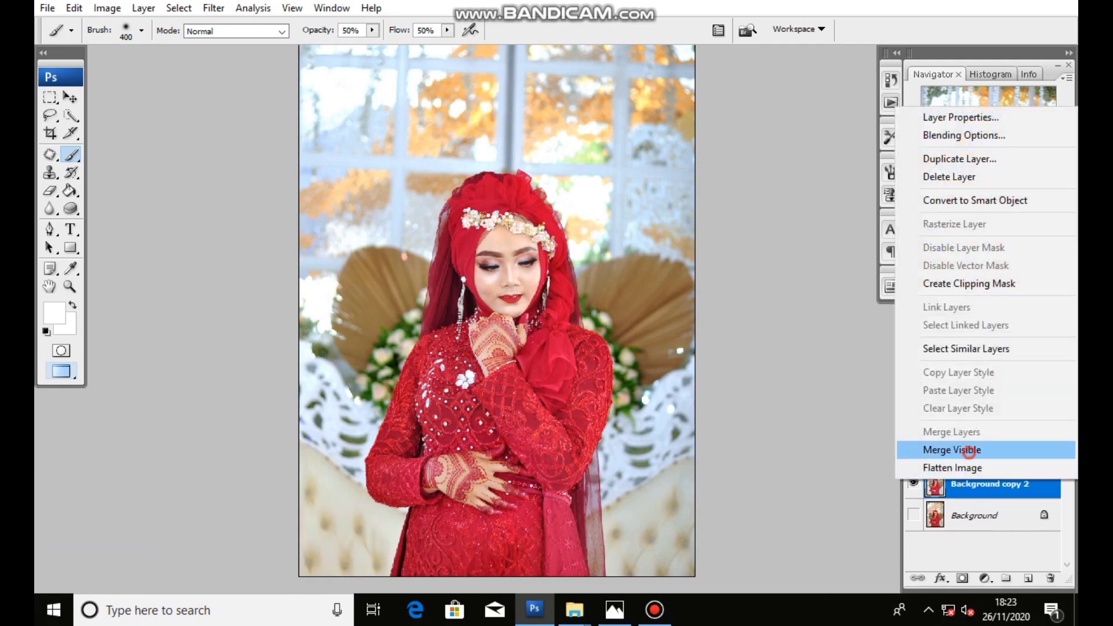
pyautogui.click(968, 451)
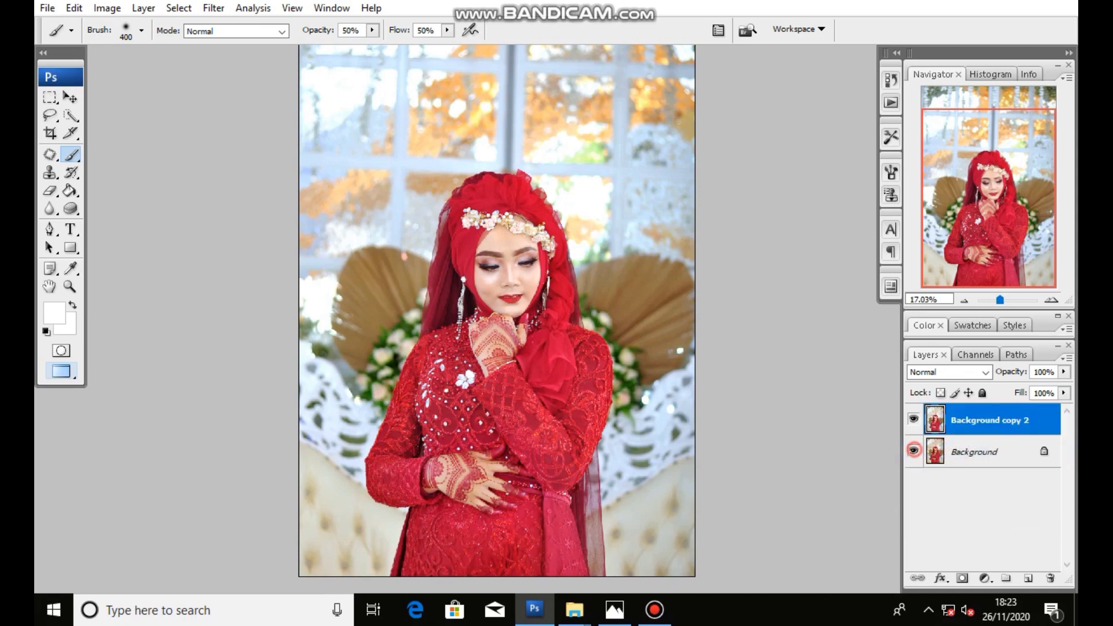
pyautogui.click(914, 419)
pyautogui.click(914, 419)
pyautogui.click(914, 418)
# Fit the portrait in the window and add a Curves adjustment layer
pyautogui.hotkey('ctrl', '+')
pyautogui.press('v')
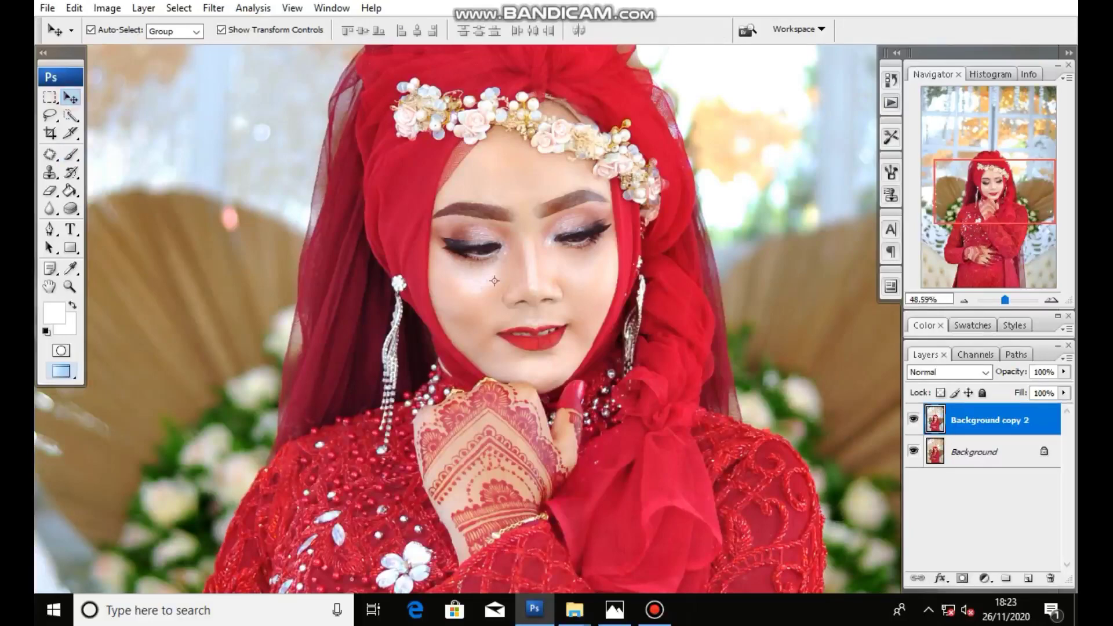
pyautogui.hotkey('ctrl', '0')
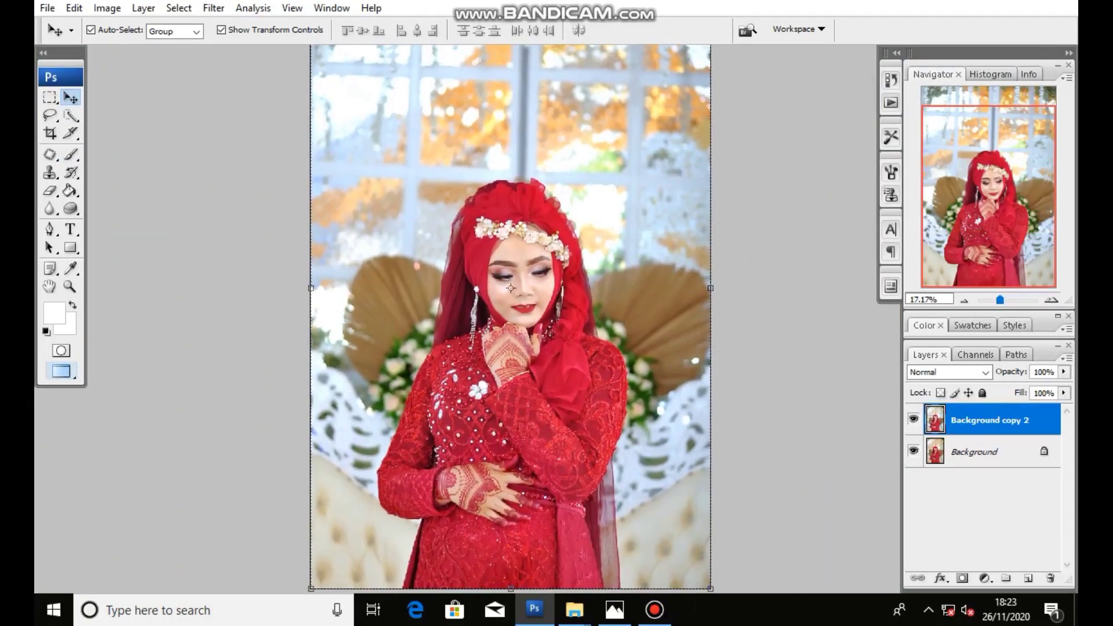
pyautogui.scroll(1, 509, 280)
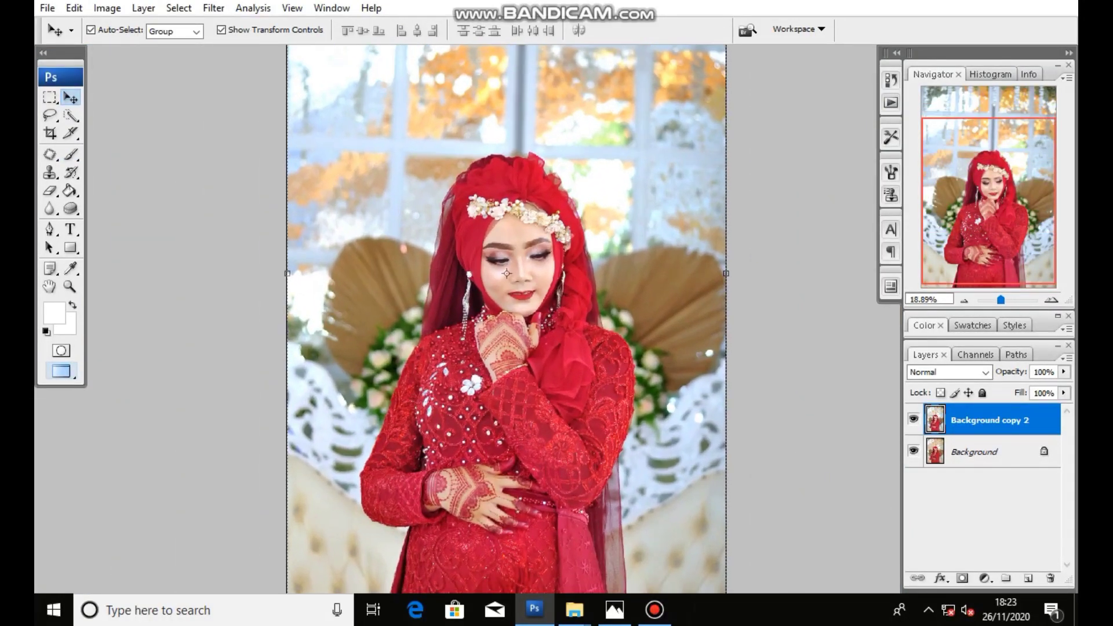
pyautogui.click(985, 578)
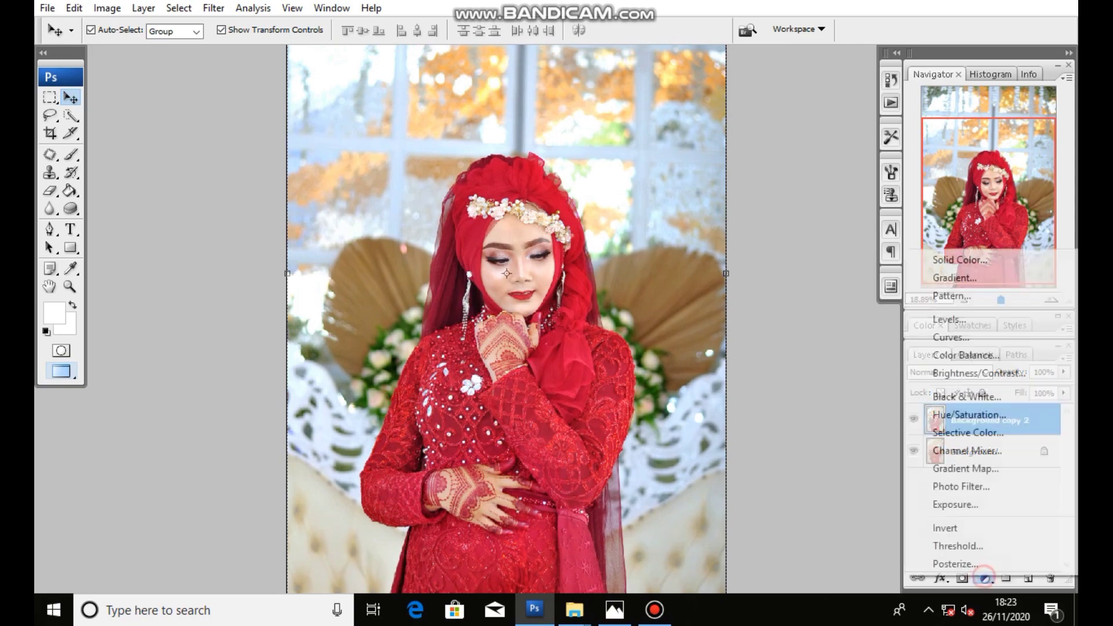
pyautogui.click(951, 338)
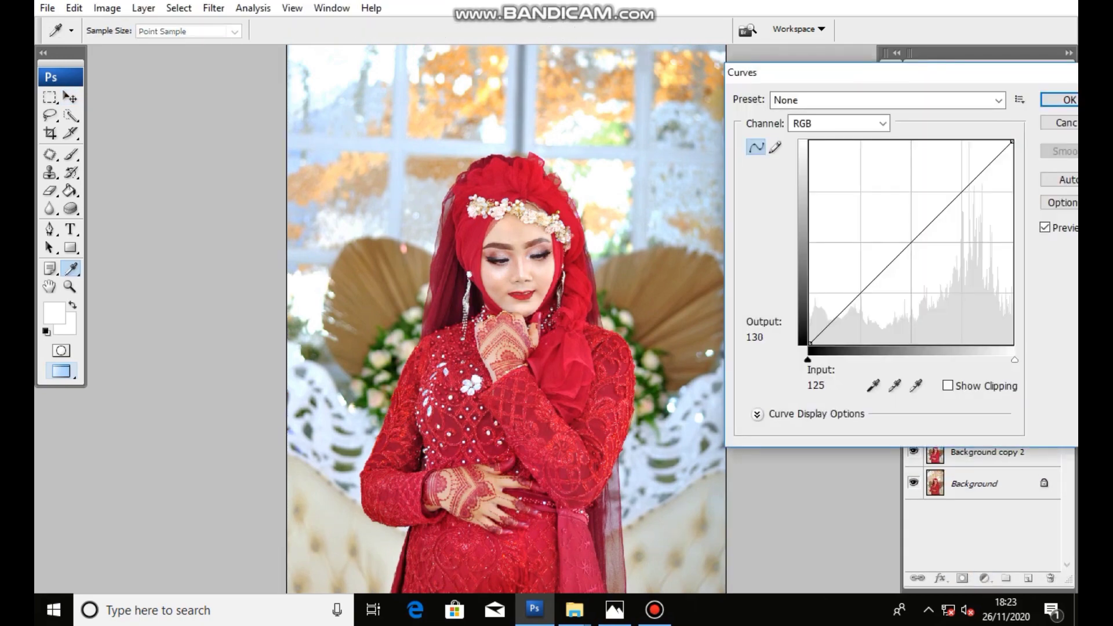
# Lift the curve point to input 62, output 66, confirm, and reset default colours
pyautogui.click(909, 240)
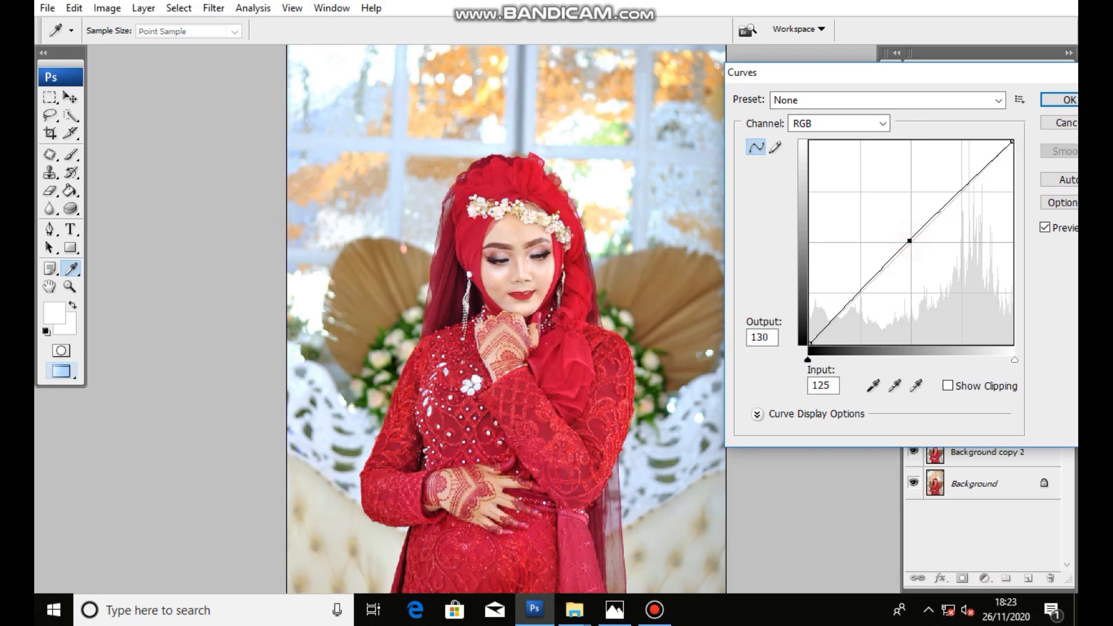
pyautogui.press('Left')
pyautogui.press('Up')
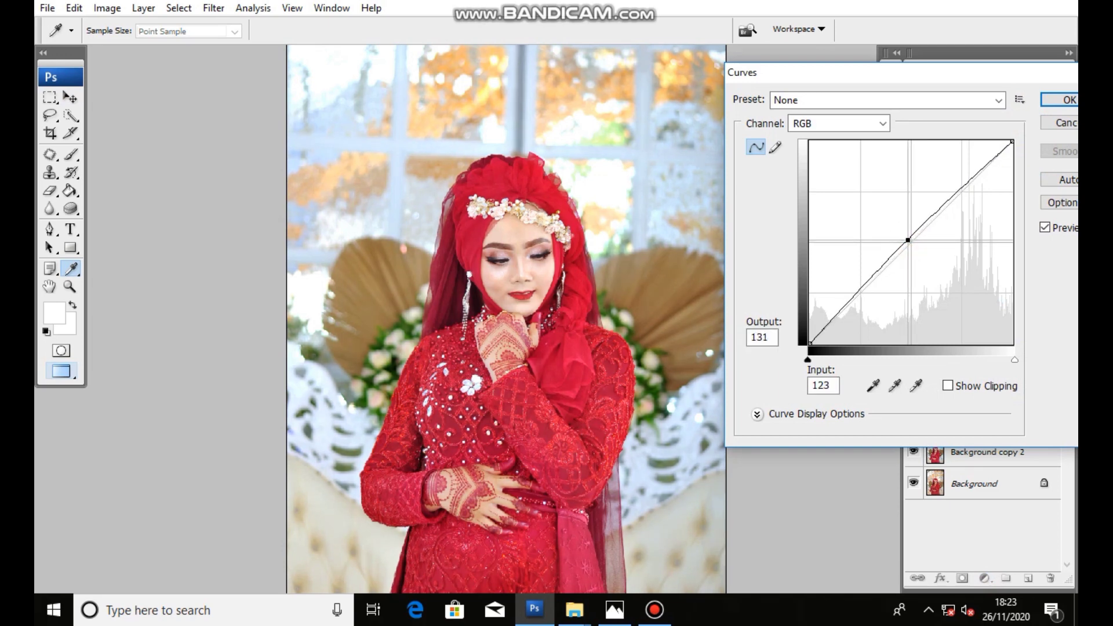
pyautogui.press('Left')
pyautogui.press('Left')
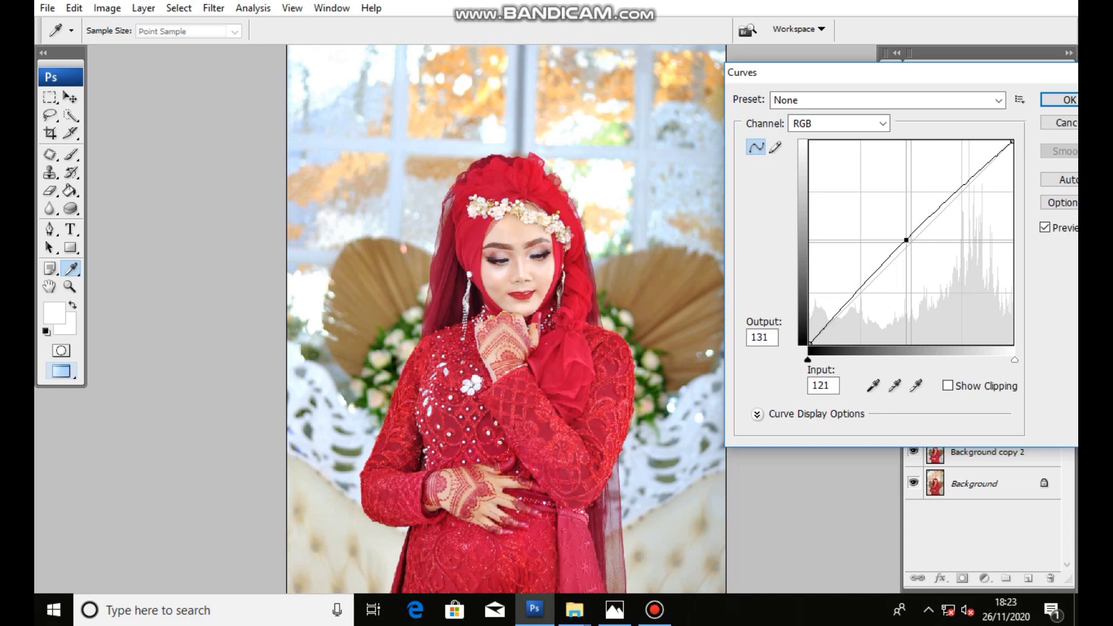
pyautogui.click(860, 292)
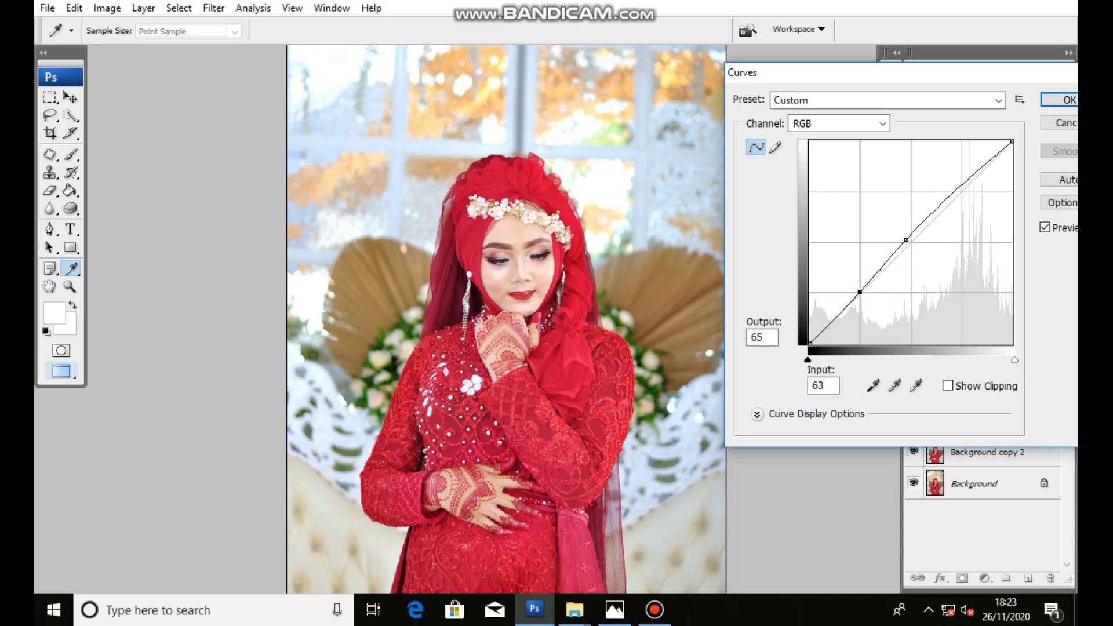
pyautogui.press('Left')
pyautogui.press('Left')
pyautogui.press('Up')
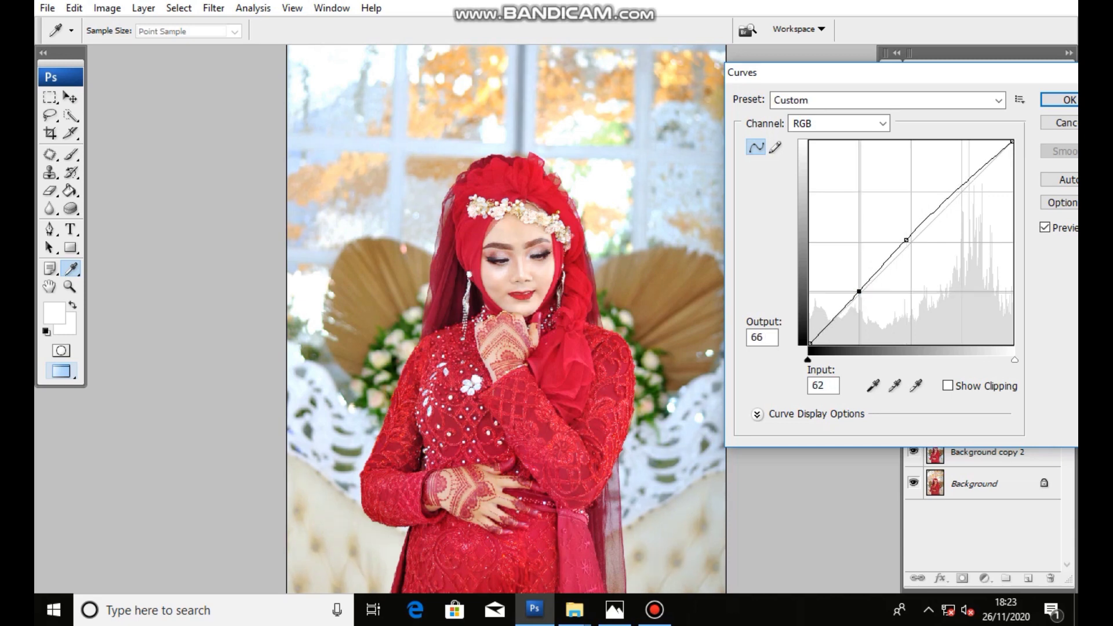
pyautogui.press('Return')
pyautogui.press('v')
pyautogui.press('d')
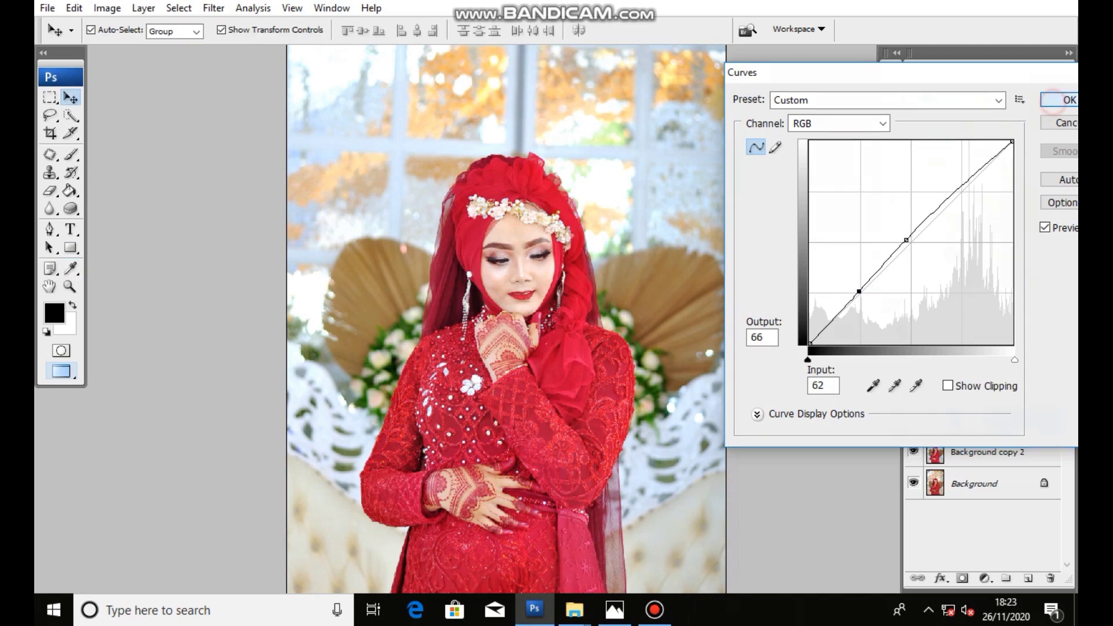
pyautogui.hotkey('ctrl', '+')
pyautogui.hotkey('ctrl', '+')
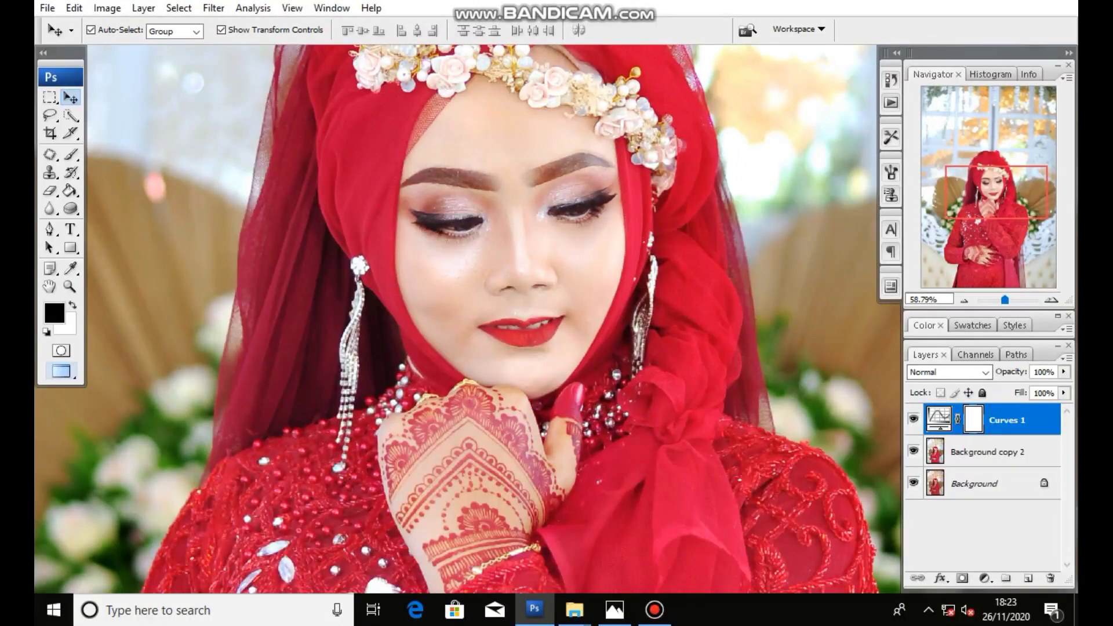
# Toggle Curves 1 visibility to compare the portrait before and after brightening
pyautogui.click(913, 419)
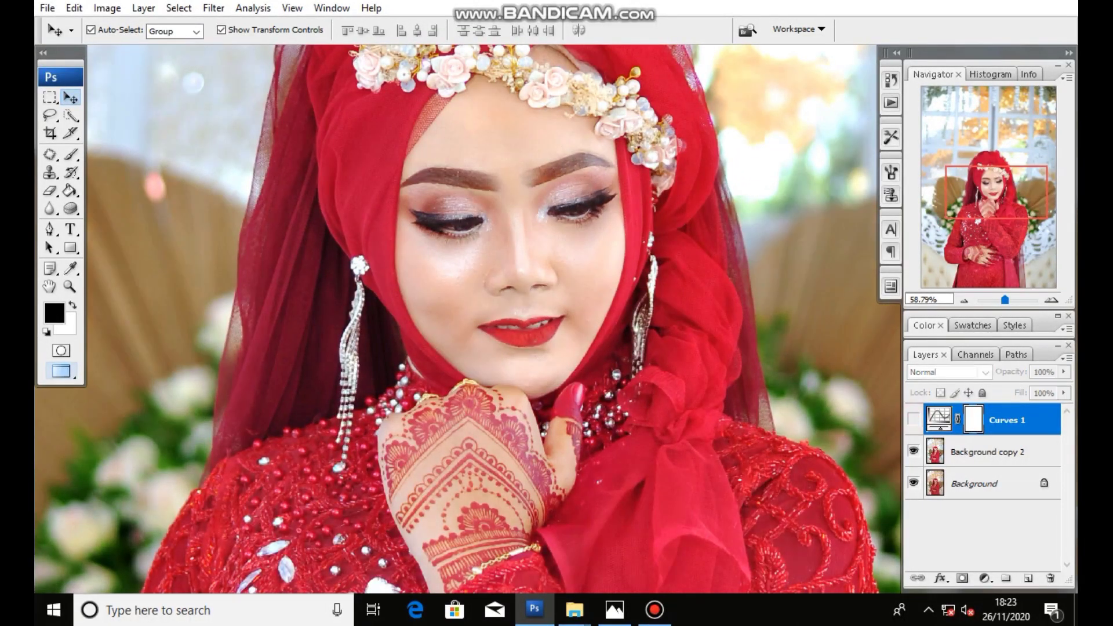
pyautogui.click(914, 418)
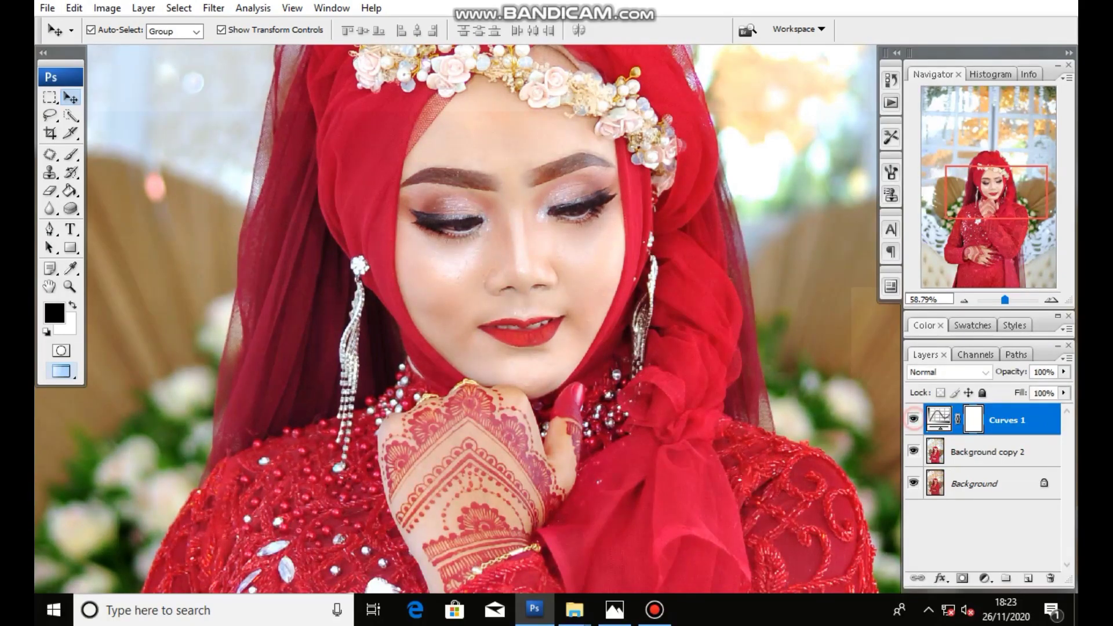
pyautogui.click(913, 418)
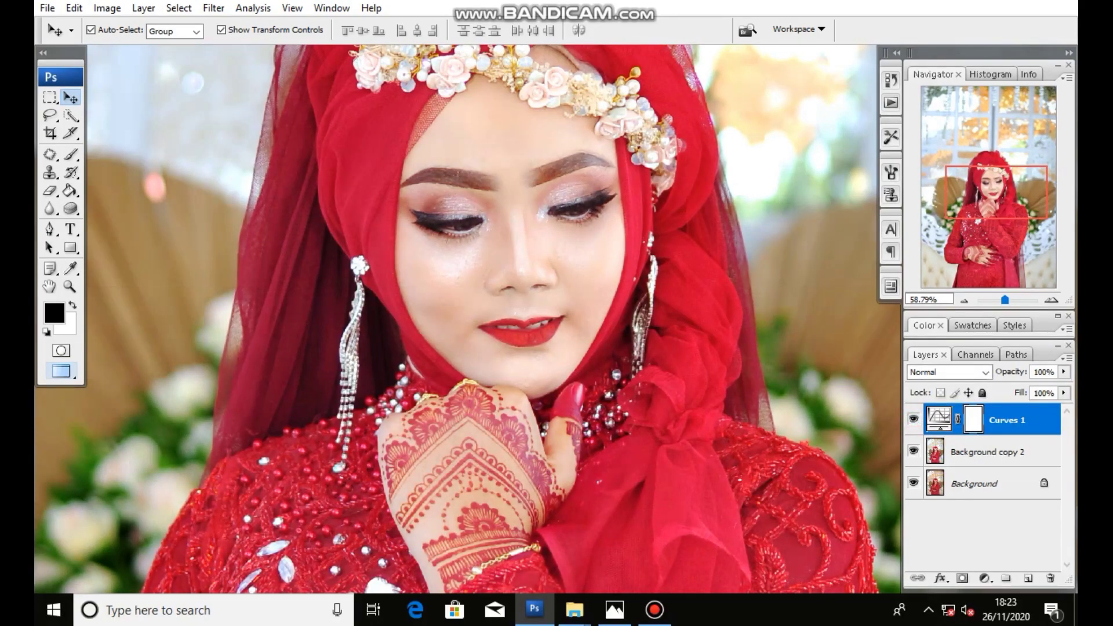
pyautogui.click(913, 419)
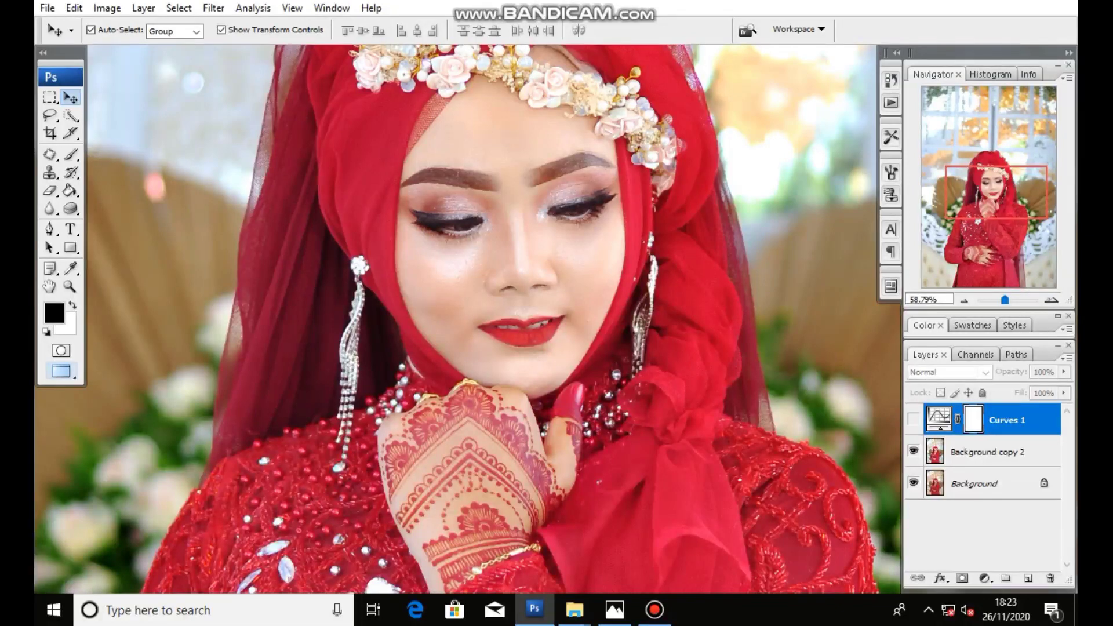
pyautogui.click(913, 418)
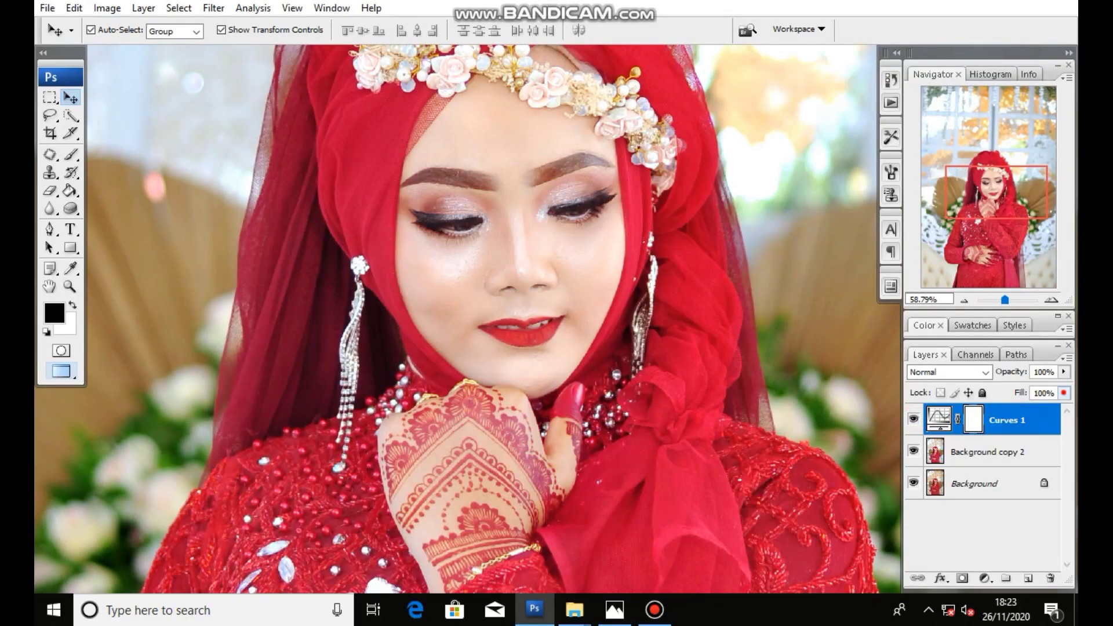
# Reduce the Curves 1 layer's Fill to 56%
pyautogui.click(1064, 392)
pyautogui.moveTo(1064, 409); pyautogui.dragTo(1028, 409)
pyautogui.scroll(-2, 516, 319)
pyautogui.scroll(-2, 516, 319)
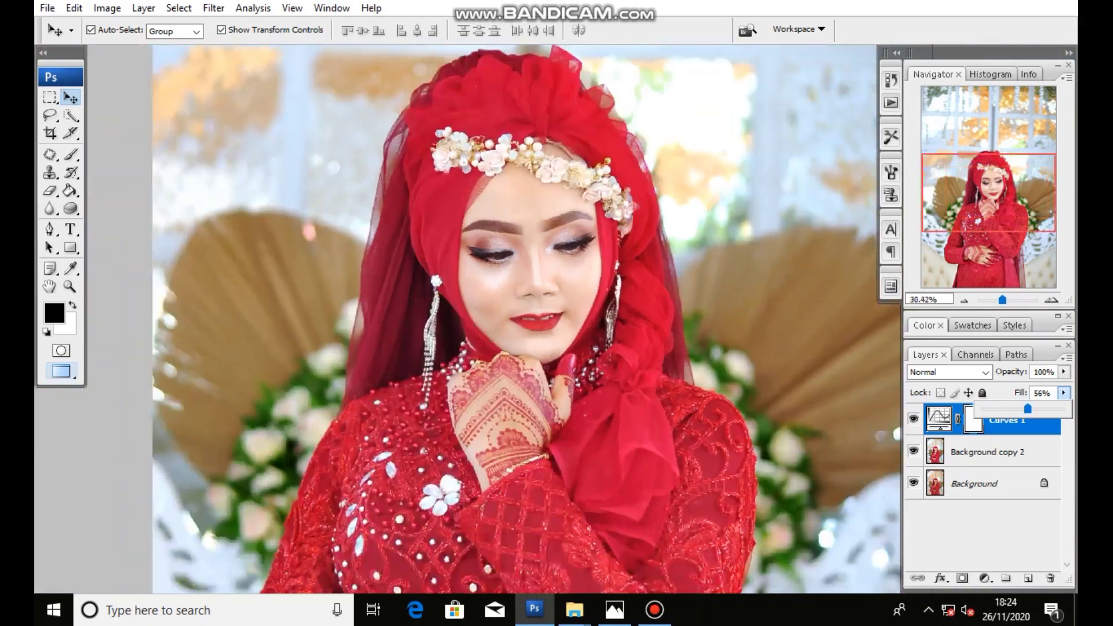
pyautogui.scroll(-2, 516, 319)
pyautogui.scroll(-2, 516, 319)
pyautogui.scroll(-1, 516, 319)
pyautogui.scroll(-1, 516, 319)
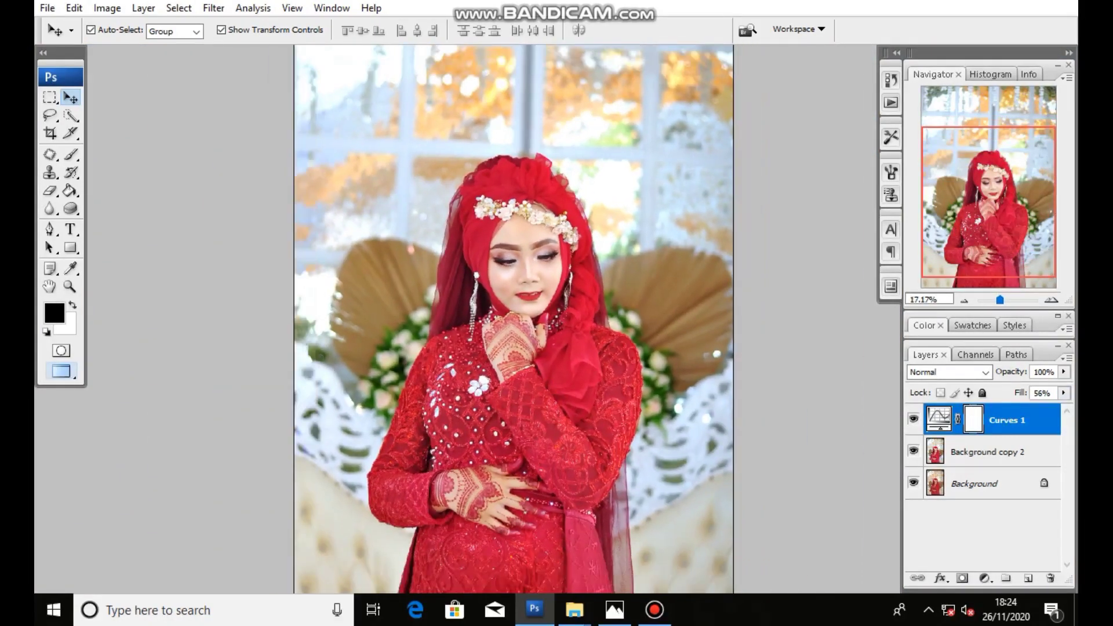
pyautogui.scroll(-1, 516, 319)
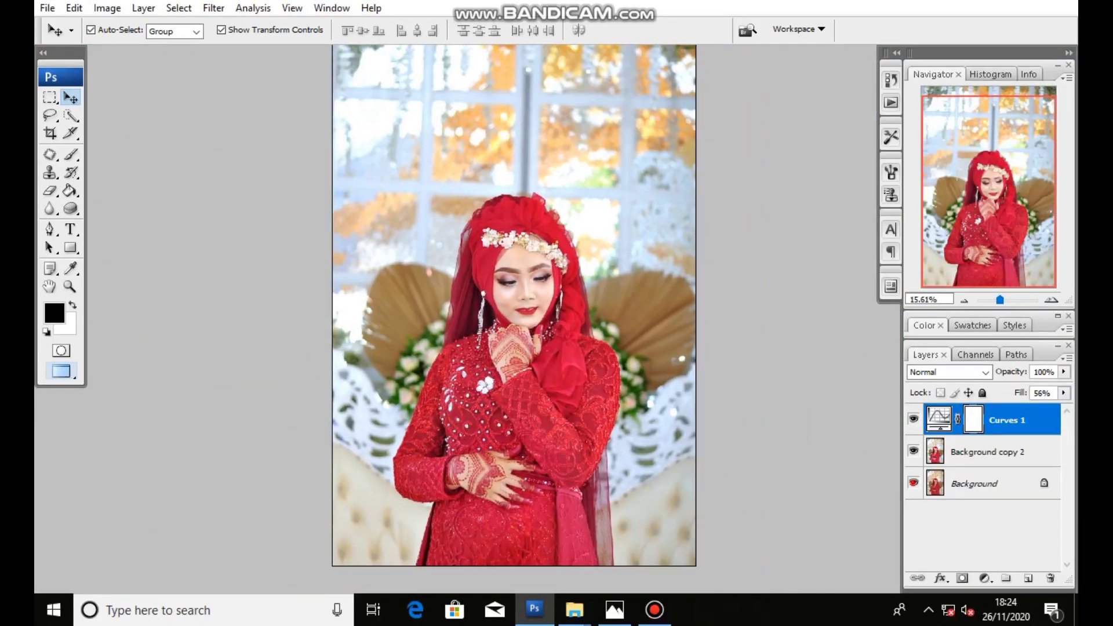
# Hide Background and try Flatten Image, cancelling the discard-hidden-layer prompt
pyautogui.click(914, 482)
pyautogui.rightClick(1038, 452)
pyautogui.click(957, 438)
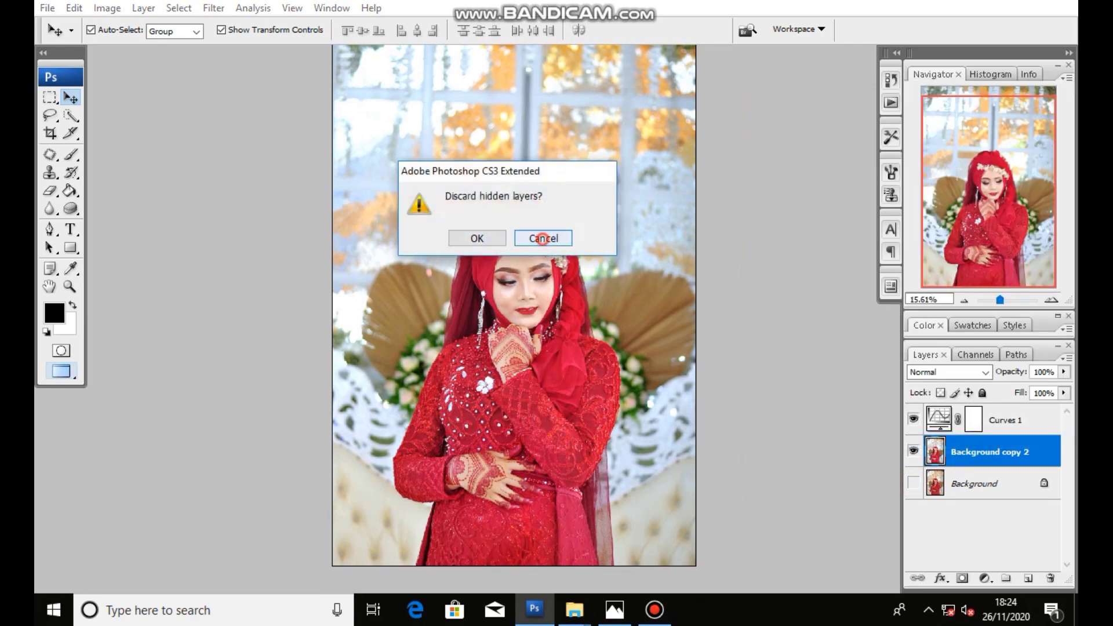
pyautogui.click(543, 238)
# Merge Curves 1 into Background copy 2 via Merge Visible, then show Background again
pyautogui.rightClick(1007, 443)
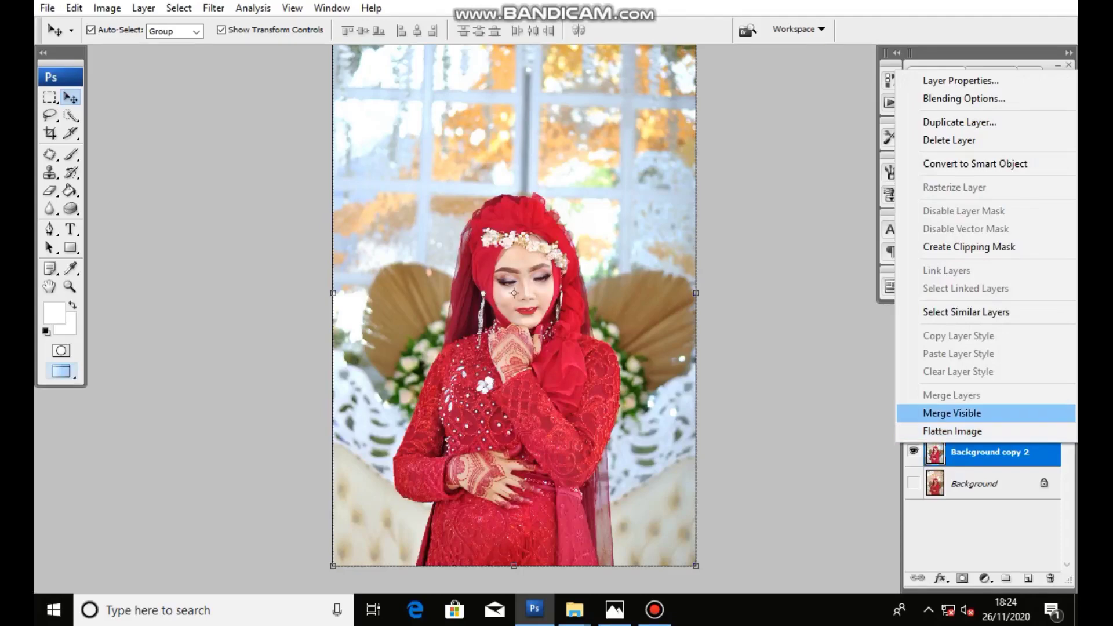
pyautogui.click(951, 413)
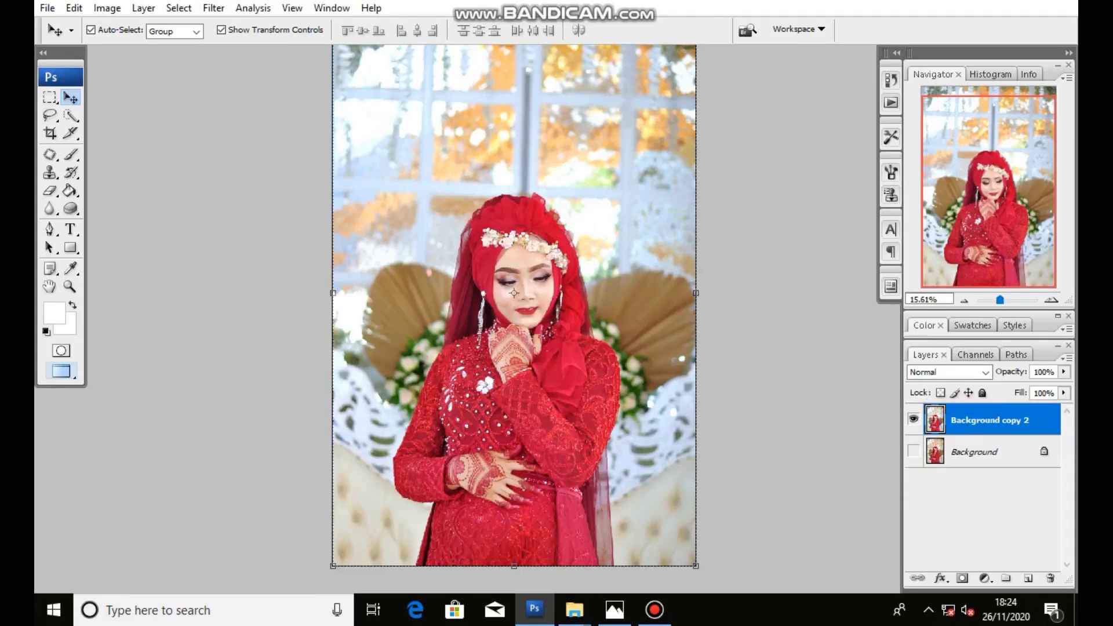
pyautogui.click(914, 452)
pyautogui.scroll(4, 508, 284)
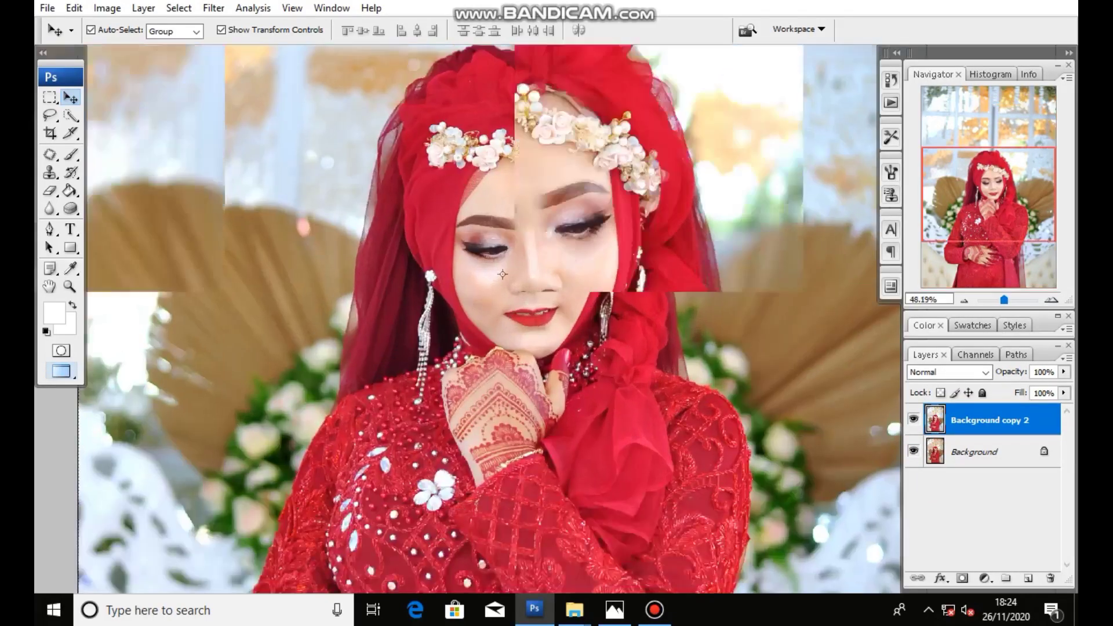
pyautogui.scroll(2, 495, 271)
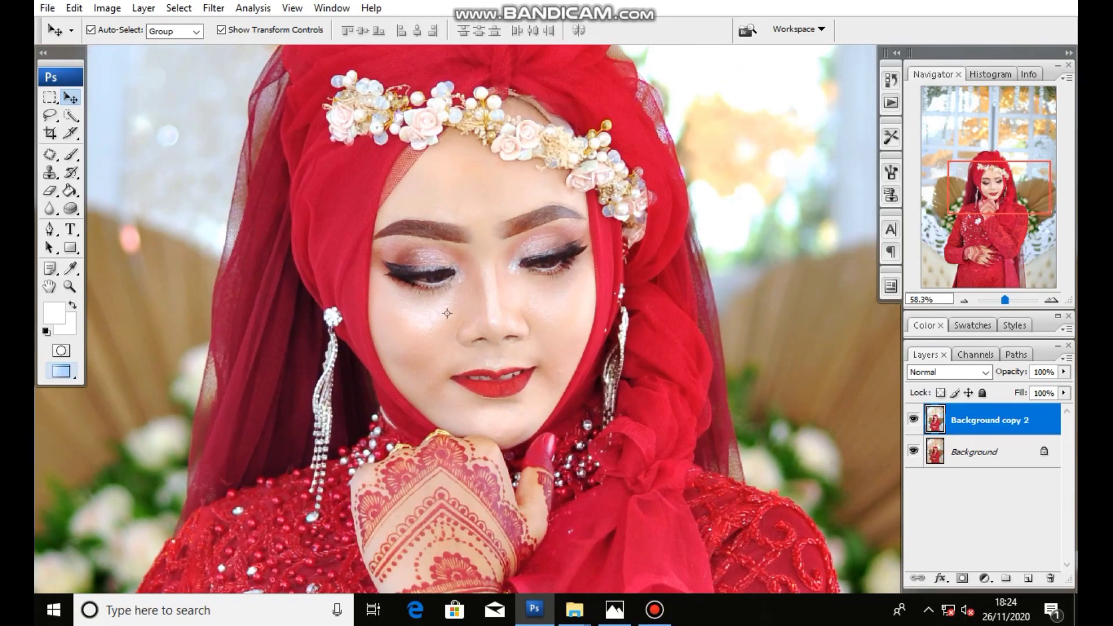
pyautogui.scroll(1, 447, 314)
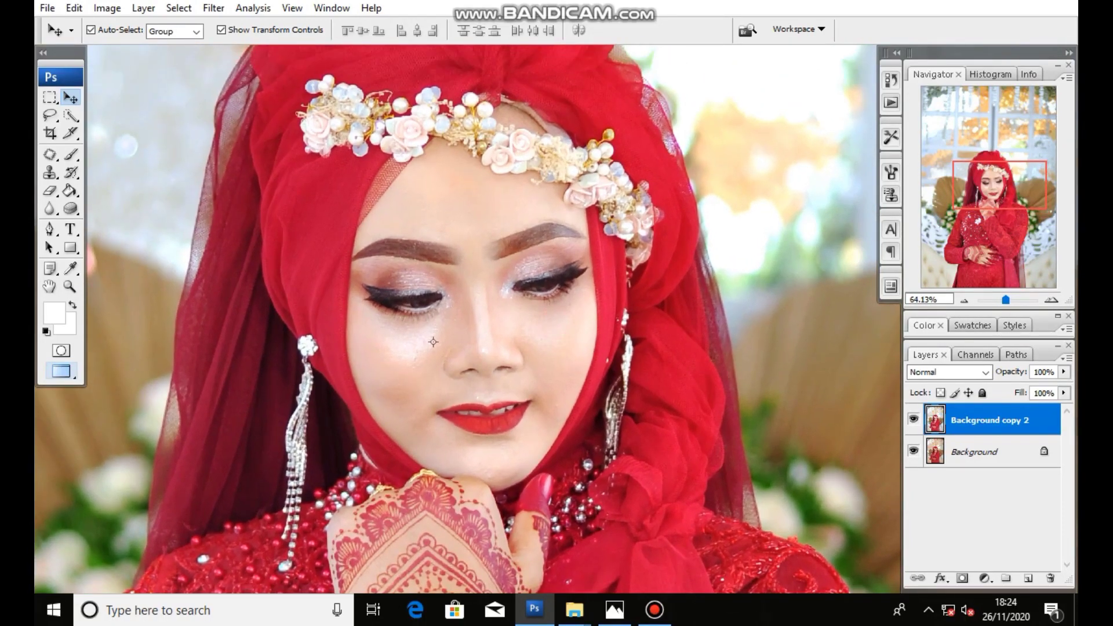
# Duplicate Background copy 2 into Background copy 3 and open the Filter menu
pyautogui.moveTo(997, 415); pyautogui.dragTo(1028, 578)
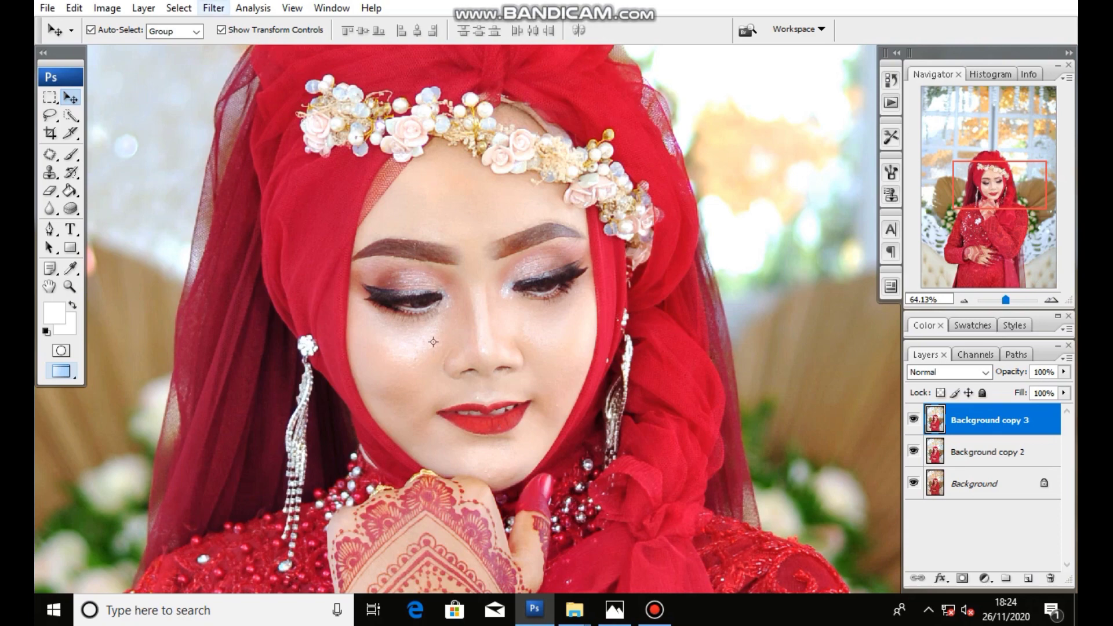
pyautogui.click(214, 7)
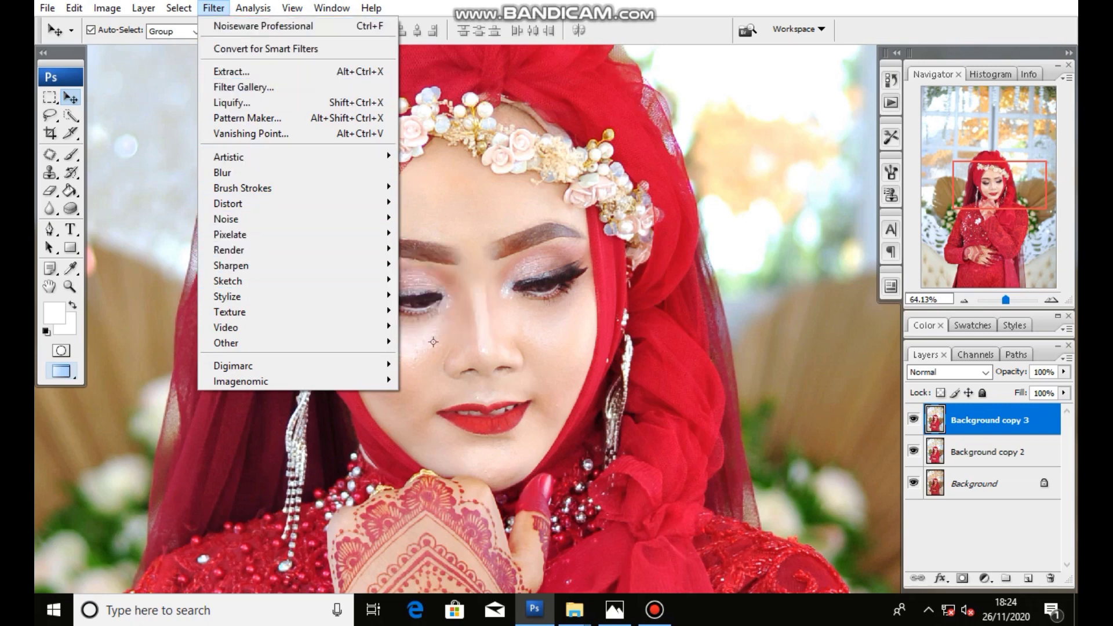
pyautogui.moveTo(231, 265)
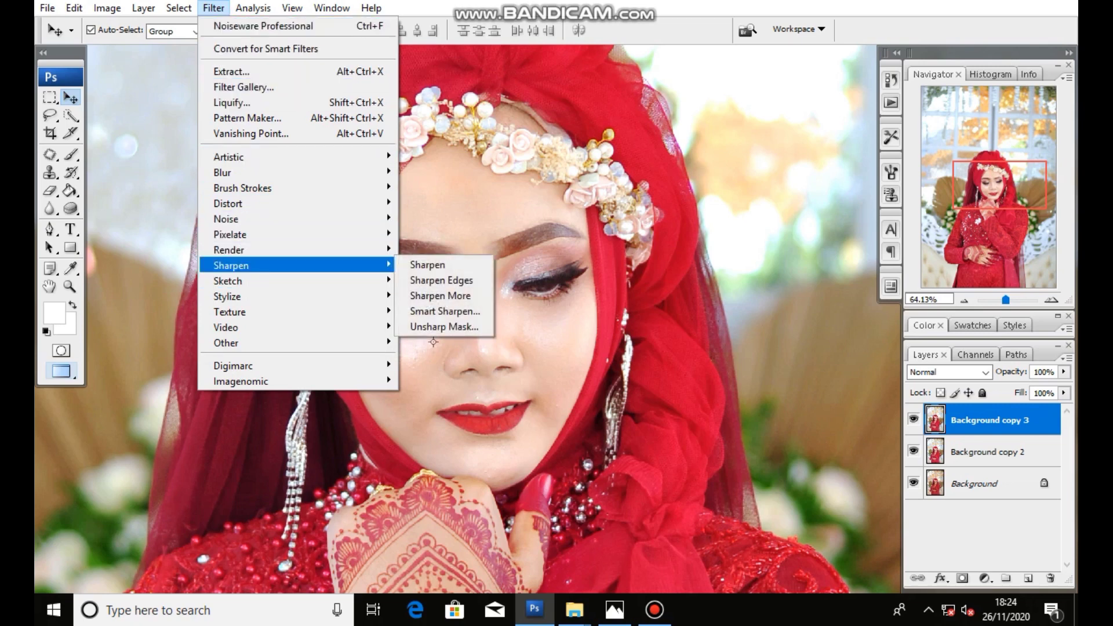
# Open Unsharp Mask, frame the preview on the eyes, and lower Amount to about 56%
pyautogui.press('Right')
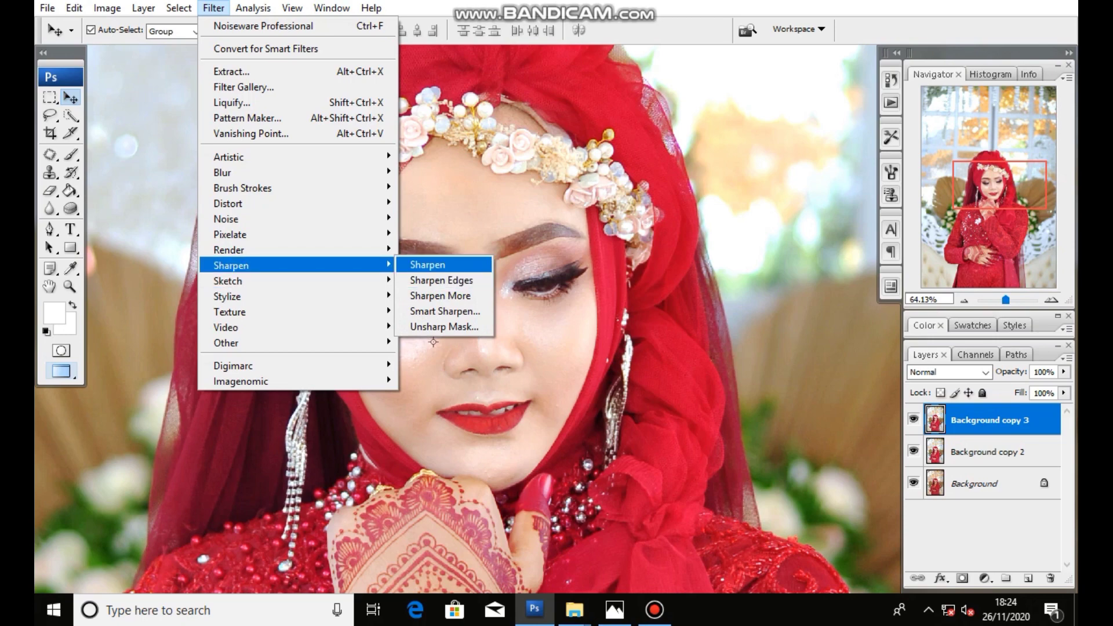
pyautogui.press('Down')
pyautogui.press('Down')
pyautogui.press('Down')
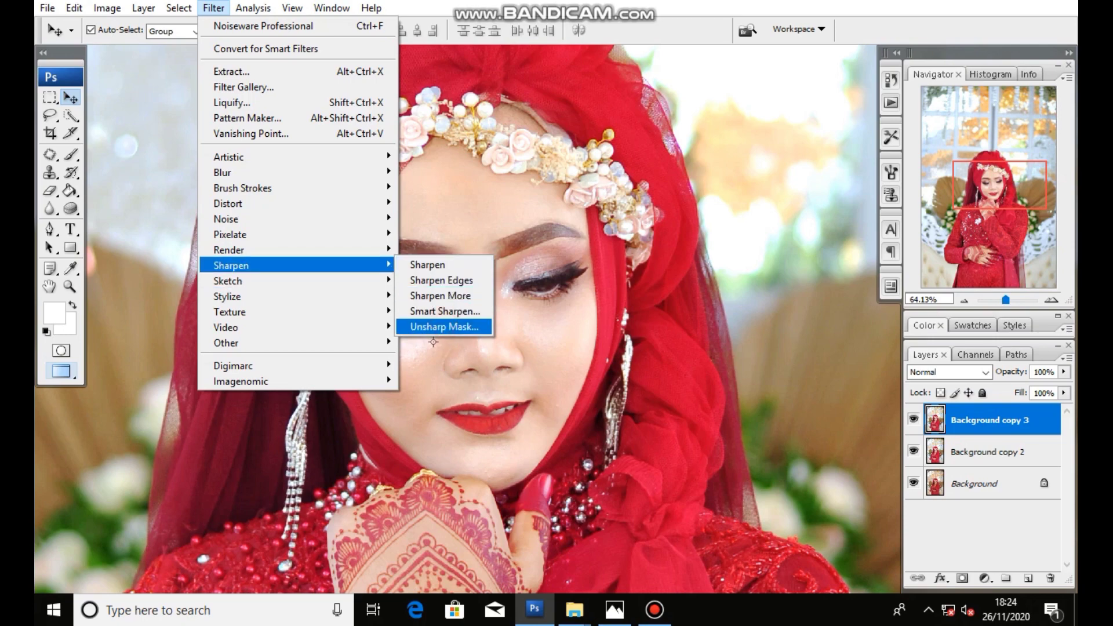
pyautogui.press('Return')
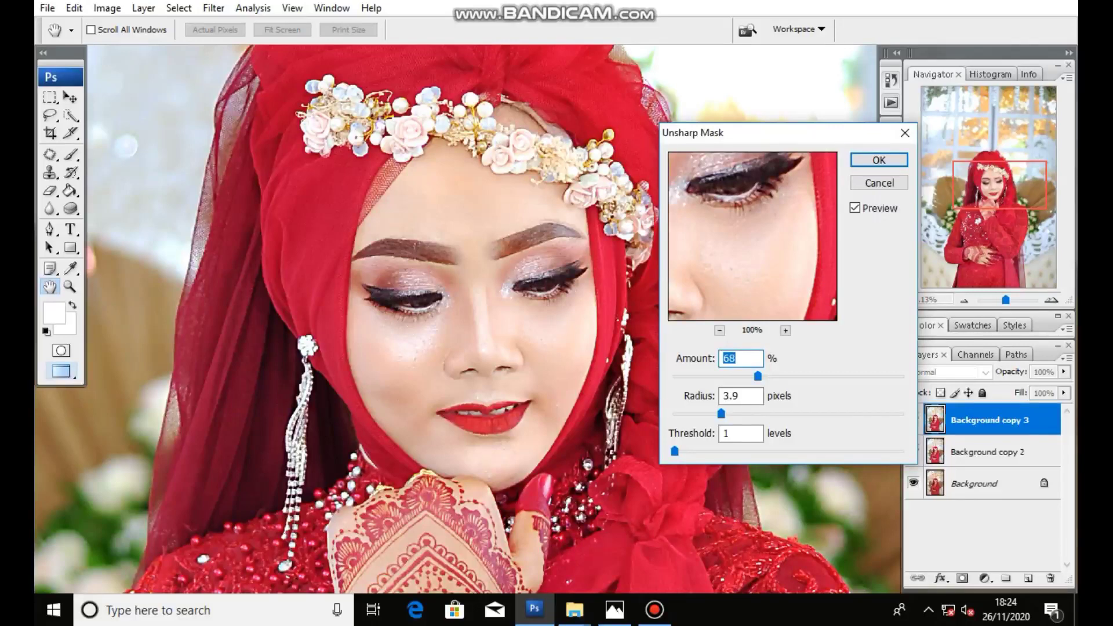
pyautogui.click(720, 330)
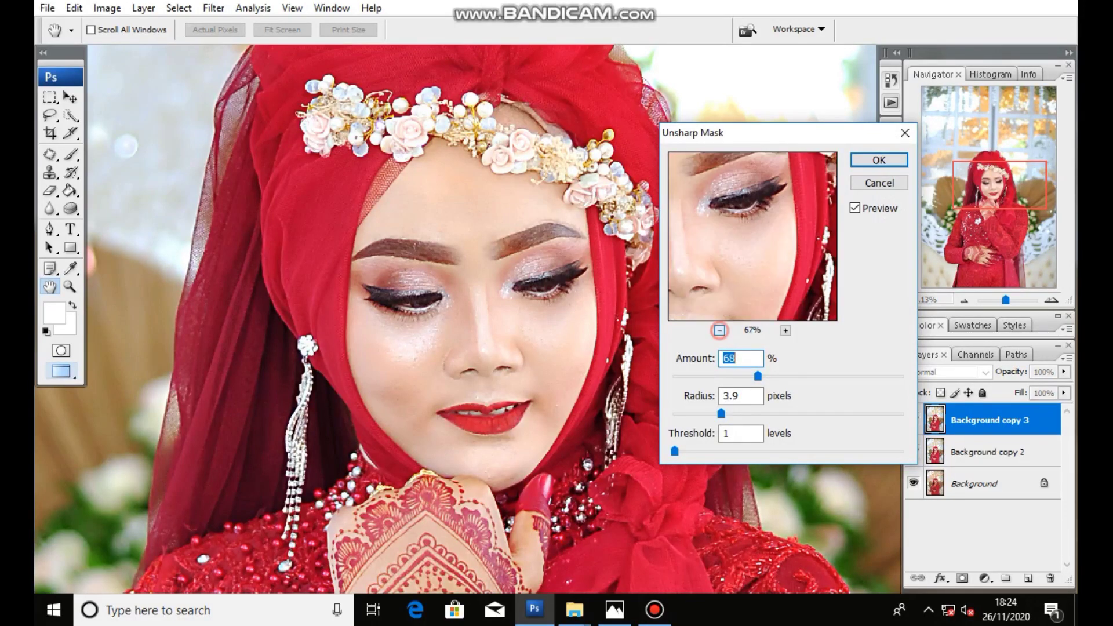
pyautogui.click(720, 330)
pyautogui.moveTo(753, 226); pyautogui.dragTo(752, 248)
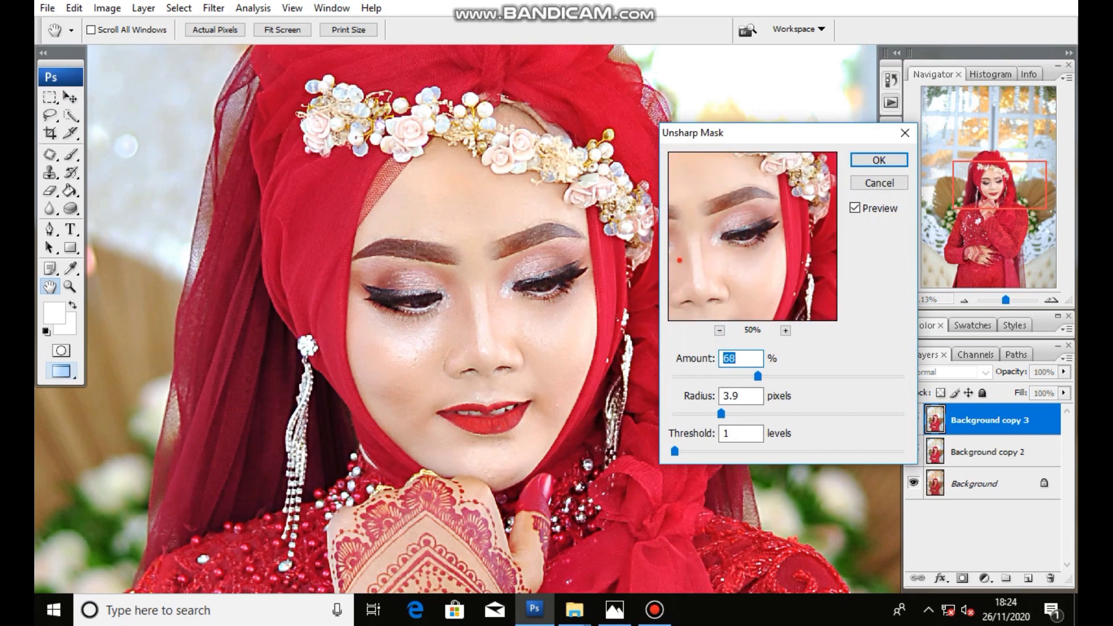
pyautogui.moveTo(679, 261); pyautogui.dragTo(753, 259)
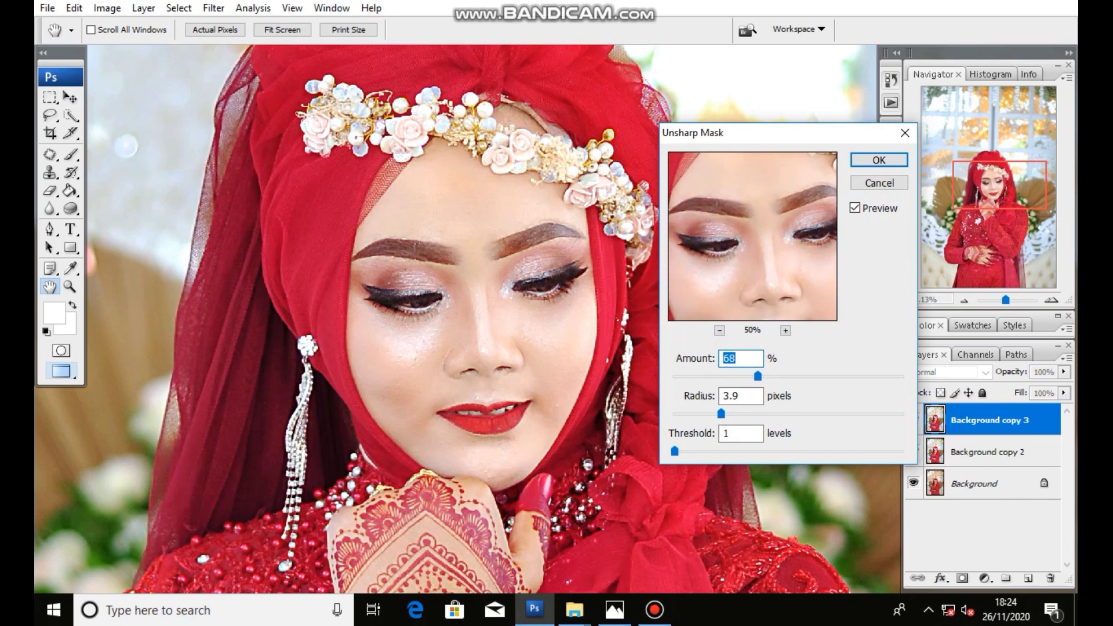
pyautogui.click(785, 329)
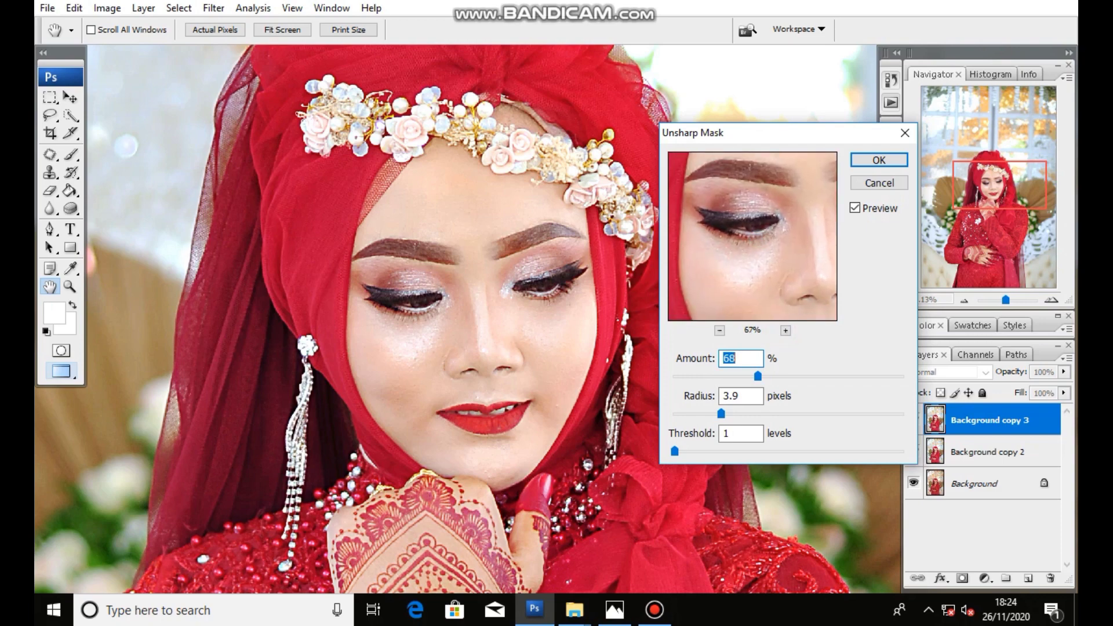
pyautogui.moveTo(783, 214); pyautogui.dragTo(751, 246)
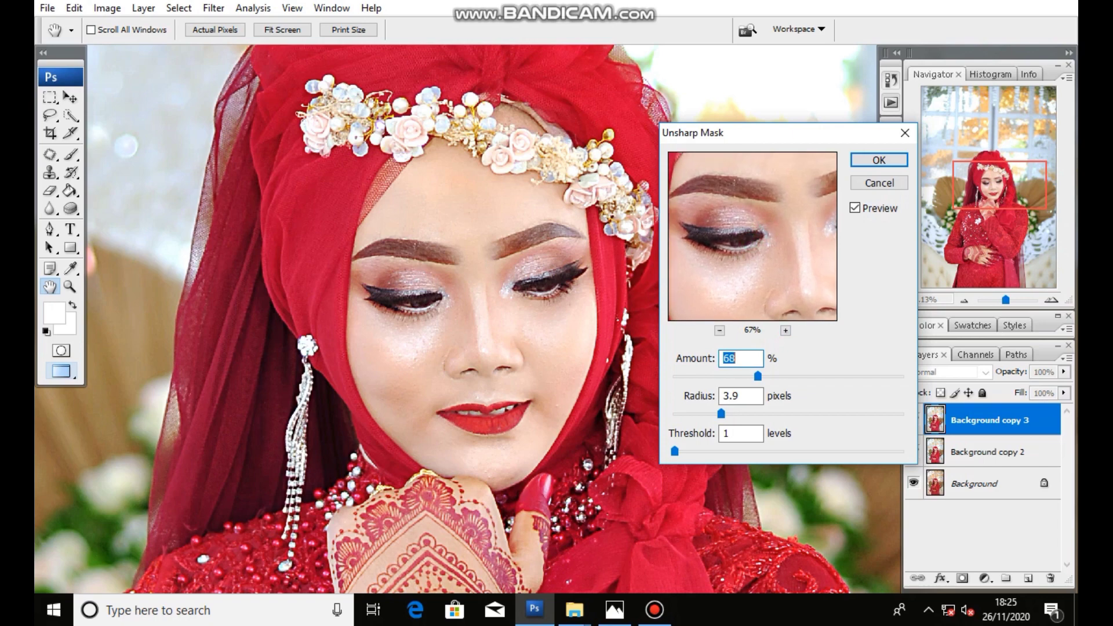
pyautogui.moveTo(757, 376); pyautogui.dragTo(743, 376)
# Set Unsharp Mask Amount to 50 and adjust the Radius, checking nose and eyes
pyautogui.write('50')
pyautogui.moveTo(722, 413); pyautogui.dragTo(713, 414)
pyautogui.click(734, 396)
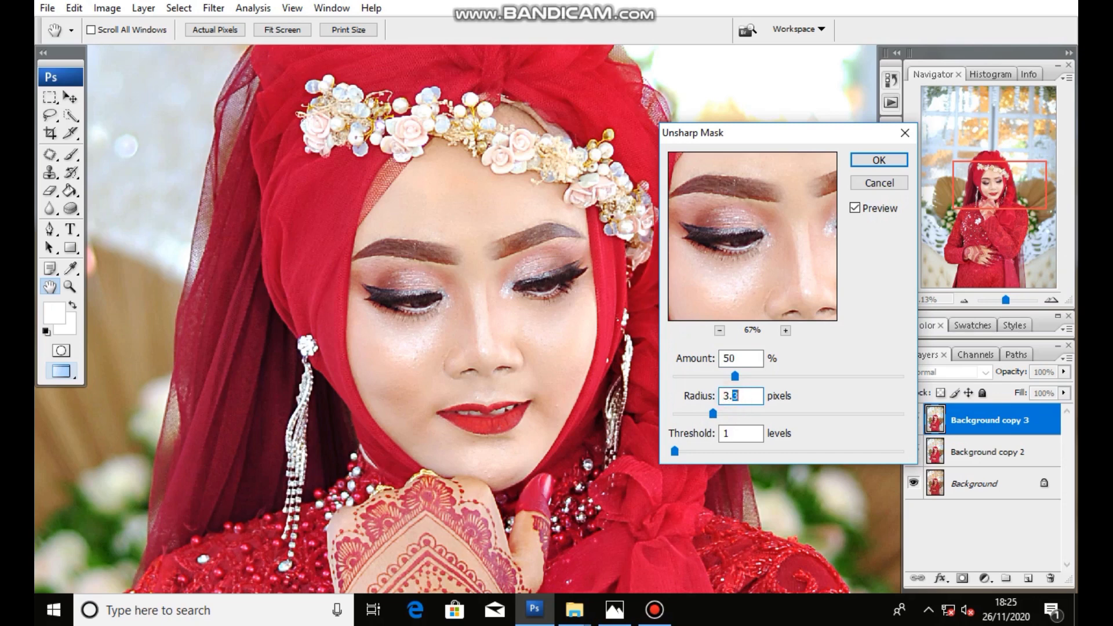
pyautogui.write('0')
pyautogui.doubleClick(731, 396)
pyautogui.moveTo(746, 279); pyautogui.dragTo(703, 219)
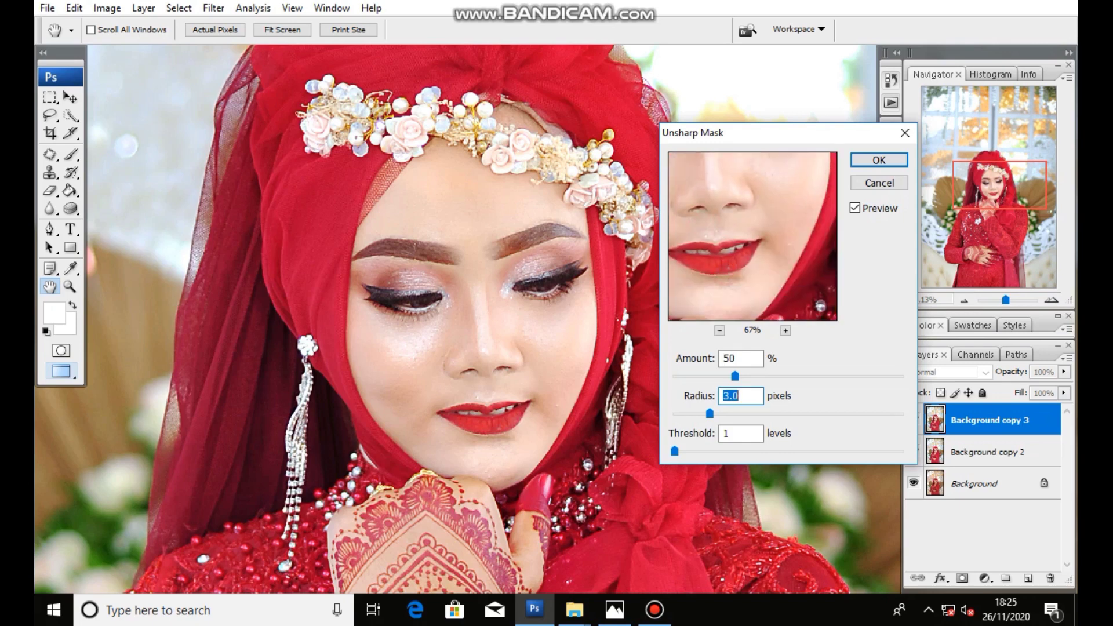
pyautogui.moveTo(748, 191); pyautogui.dragTo(748, 305)
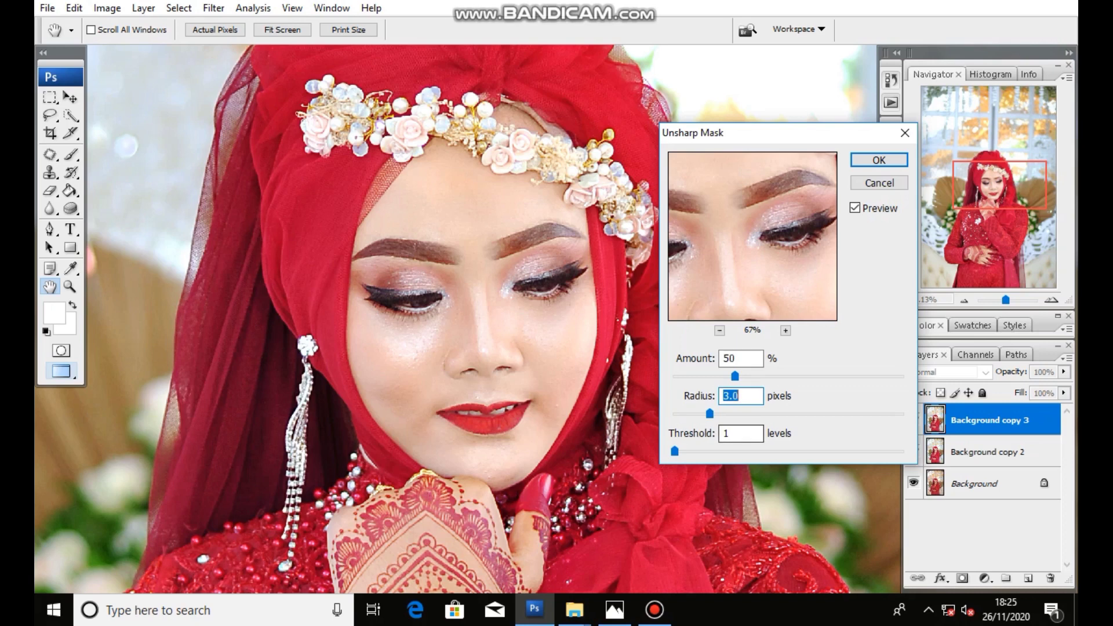
# Raise Threshold to 2, set Radius to 3.2 pixels, and apply the sharpening
pyautogui.click(733, 433)
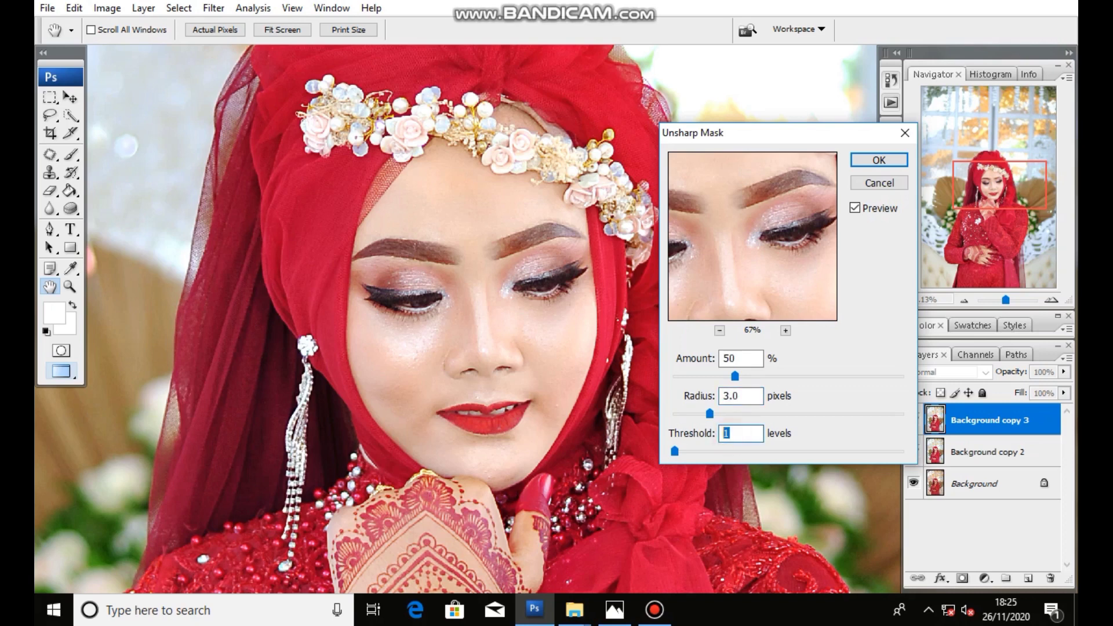
pyautogui.press('Up')
pyautogui.moveTo(706, 268); pyautogui.dragTo(769, 217)
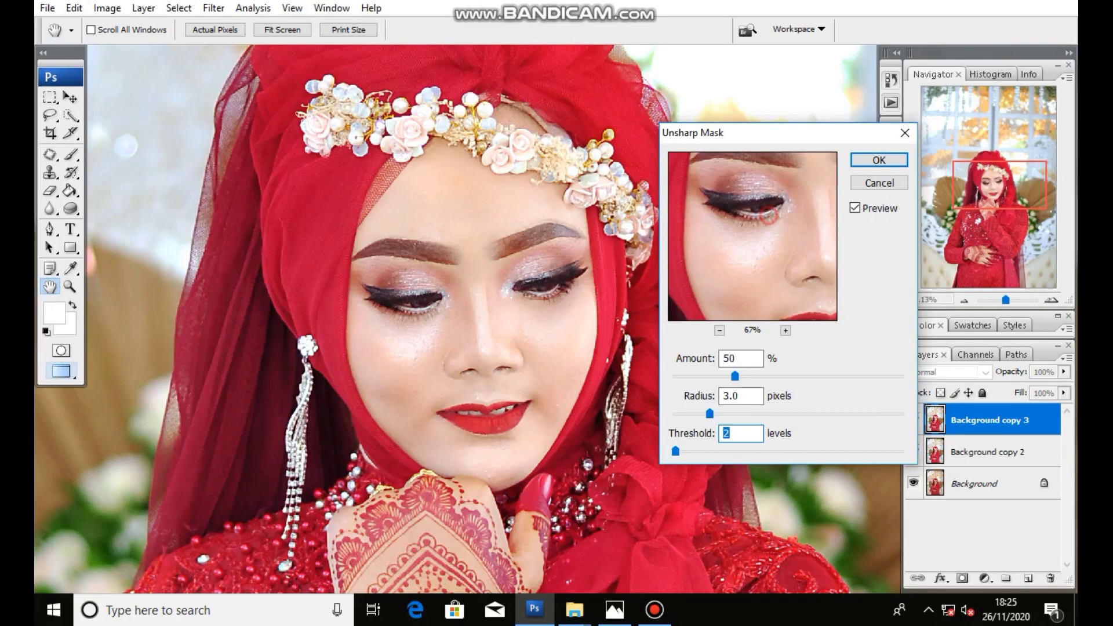
pyautogui.moveTo(778, 269)
pyautogui.mouseDown()
pyautogui.moveTo(731, 217)
pyautogui.moveTo(752, 247)
pyautogui.mouseUp()
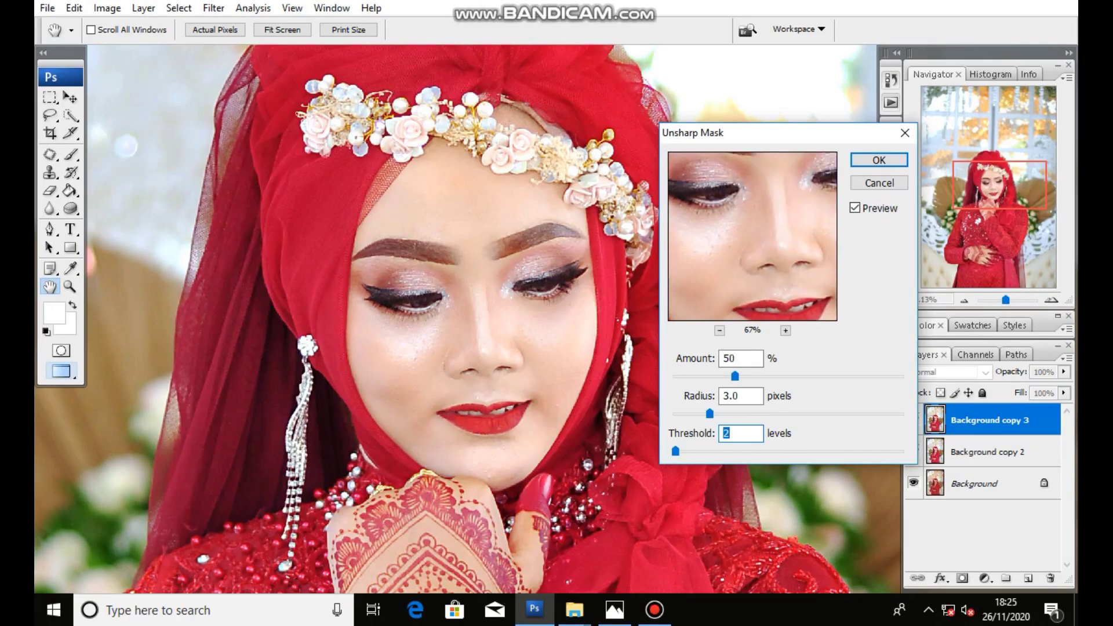
pyautogui.moveTo(705, 188); pyautogui.dragTo(735, 233)
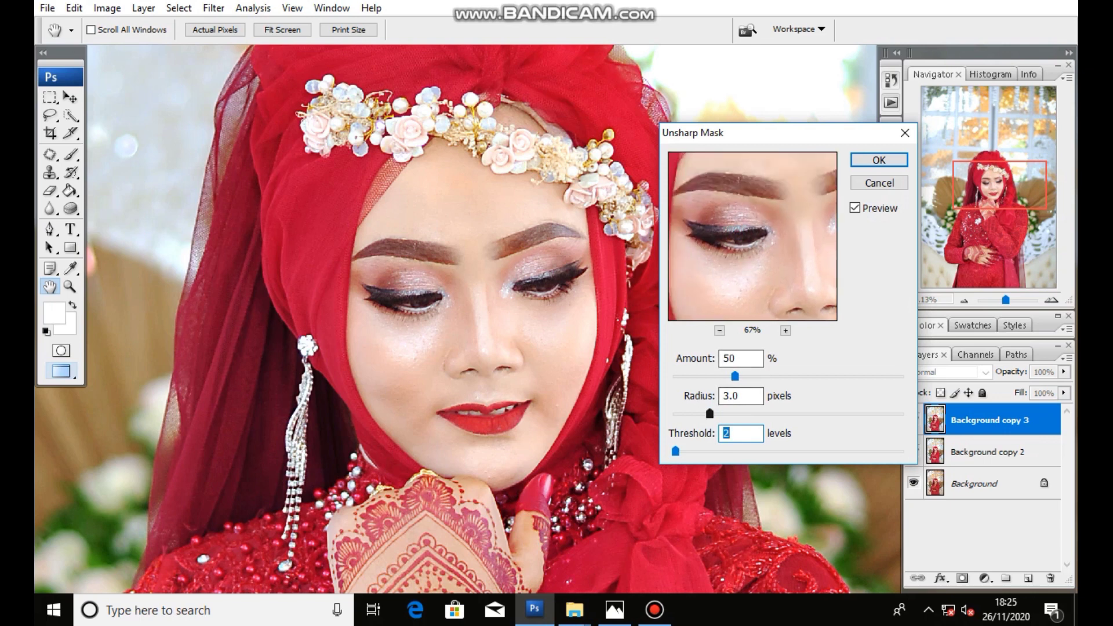
pyautogui.moveTo(709, 414); pyautogui.dragTo(722, 413)
pyautogui.click(877, 159)
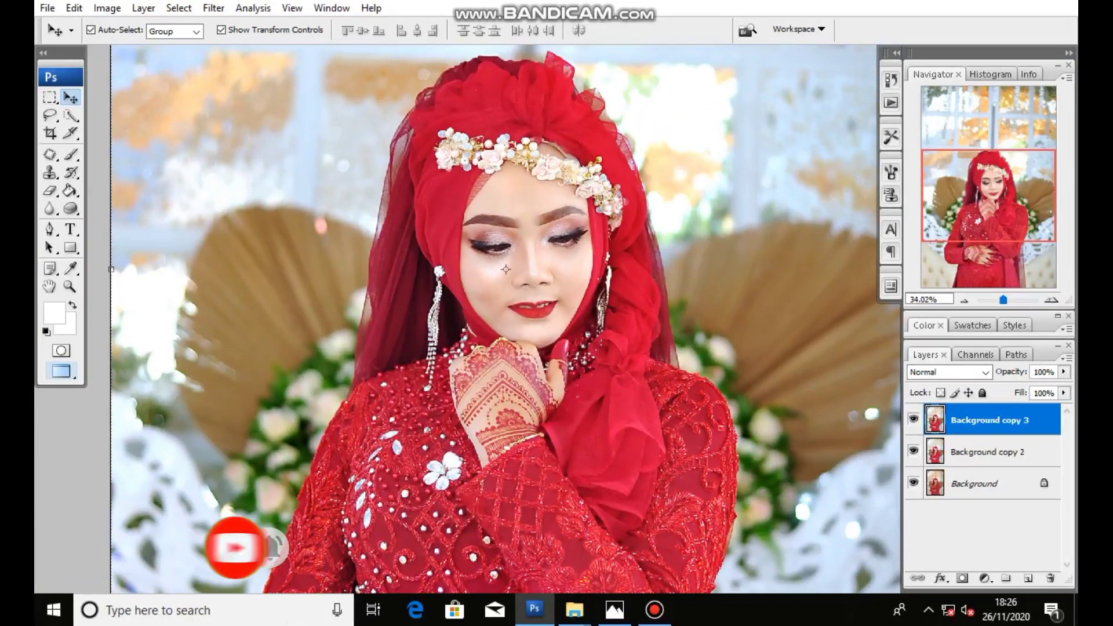
# Merge the sharpened copy into Background copy 2 with Background temporarily hidden
pyautogui.click(914, 483)
pyautogui.rightClick(985, 421)
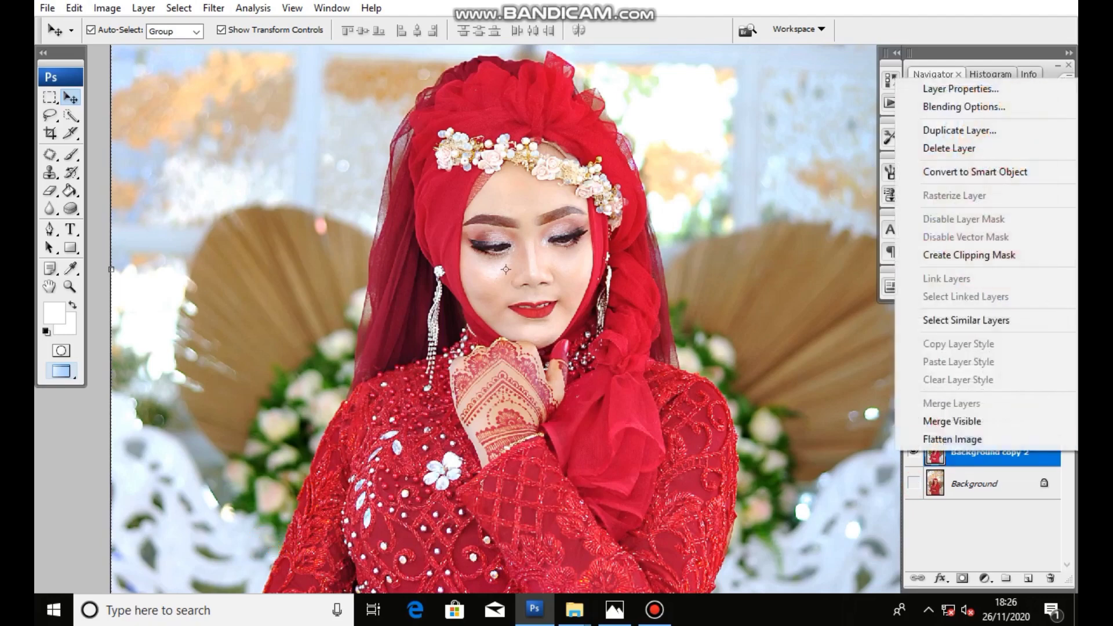
pyautogui.click(957, 418)
pyautogui.click(914, 452)
pyautogui.scroll(2, 506, 270)
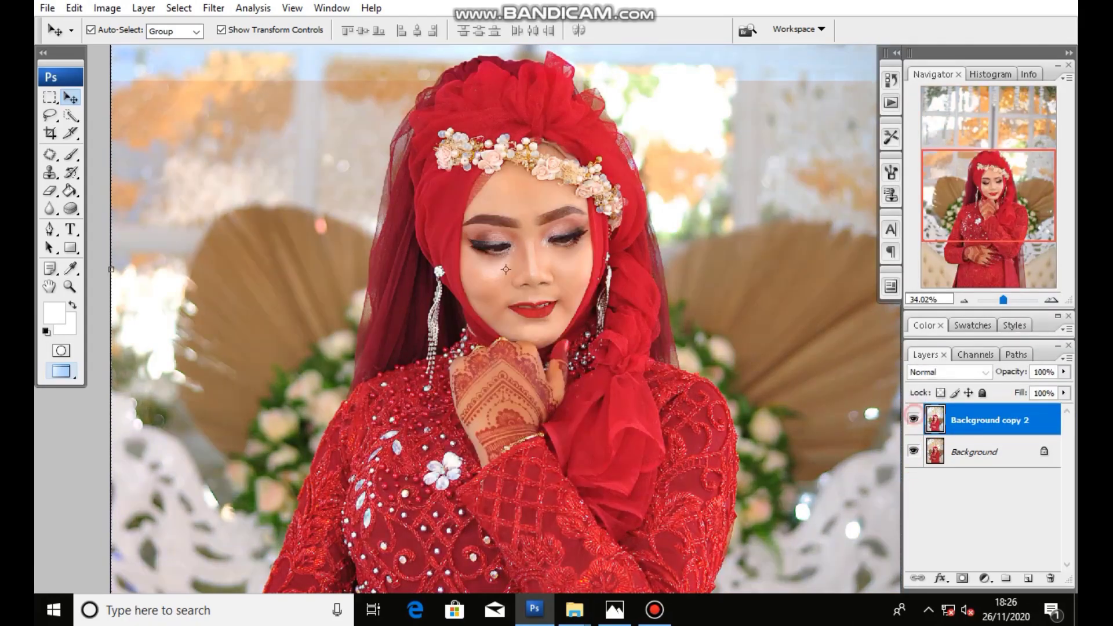
pyautogui.scroll(2, 493, 272)
pyautogui.scroll(2, 463, 275)
pyautogui.scroll(2, 430, 279)
# Patch away the small blemish on the cheek beside the mouth
pyautogui.moveTo(430, 279); pyautogui.dragTo(420, 332)
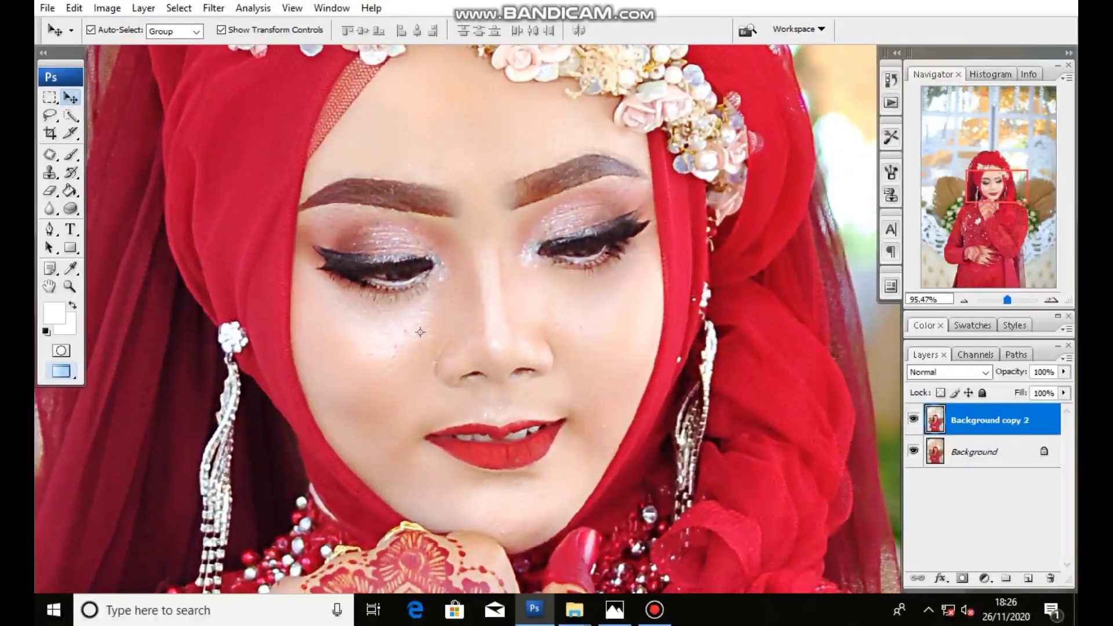
pyautogui.click(50, 154)
pyautogui.scroll(1, 566, 381)
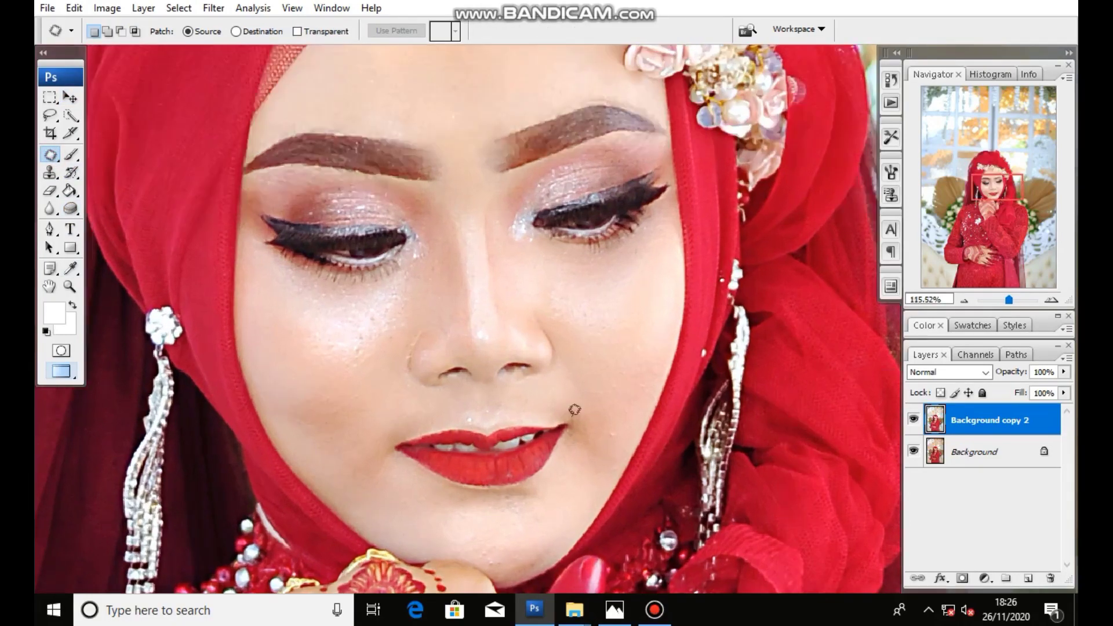
pyautogui.moveTo(609, 434); pyautogui.dragTo(611, 444)
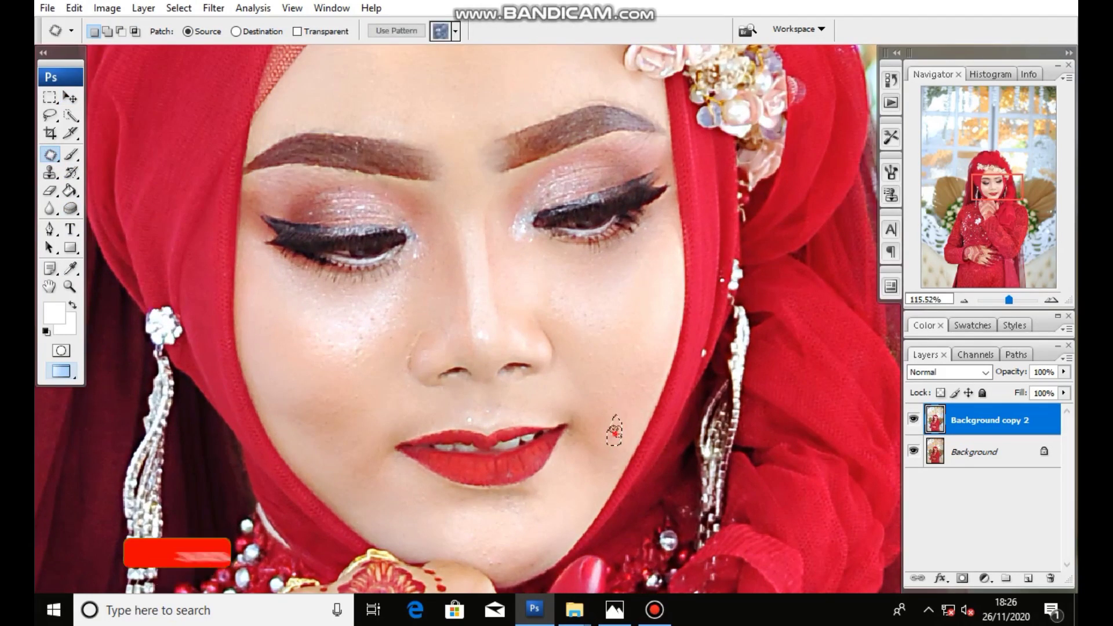
pyautogui.scroll(-1, 609, 417)
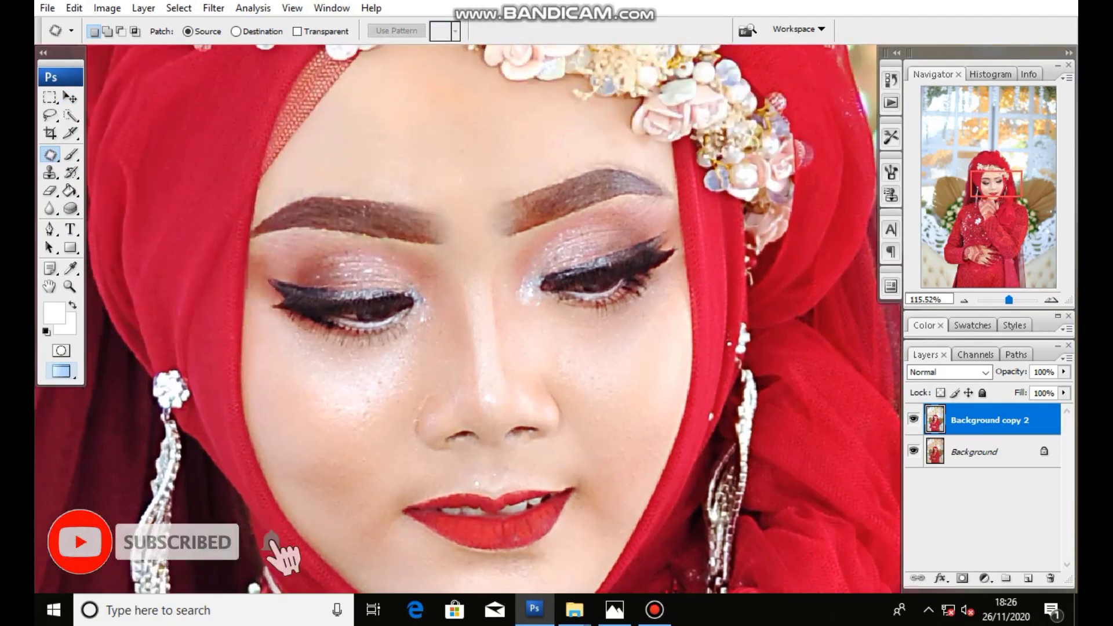
pyautogui.scroll(-1, 522, 348)
pyautogui.scroll(-1, 522, 348)
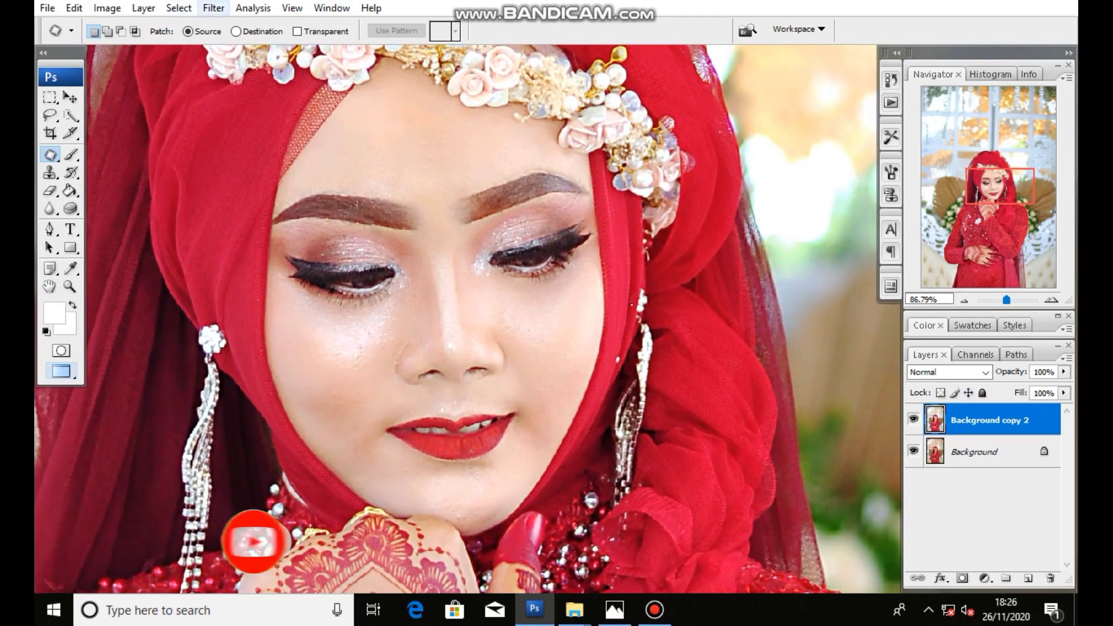
# Duplicate the layer as hidden Background copy 3 and launch Noiseware Professional on Background copy 2
pyautogui.hotkey('ctrl', 'j')
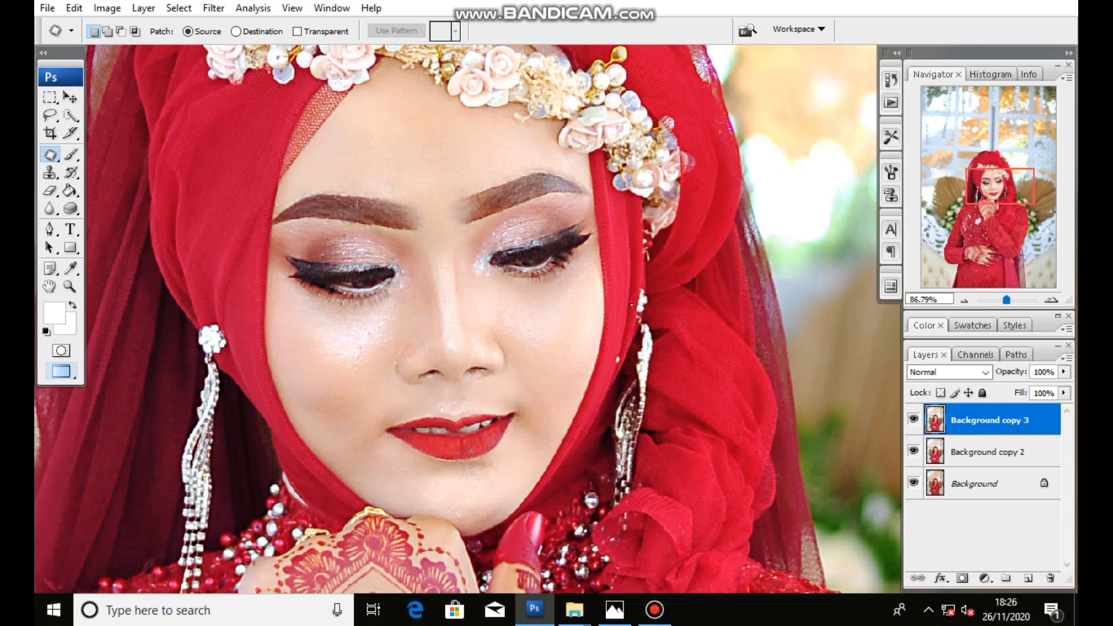
pyautogui.click(913, 420)
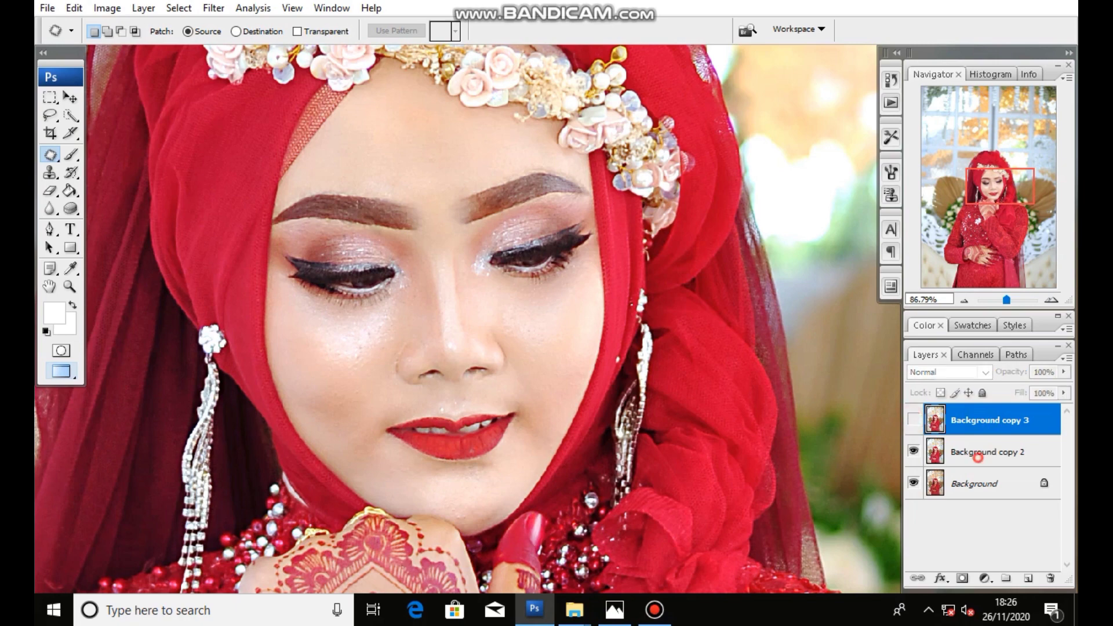
pyautogui.click(980, 455)
pyautogui.click(213, 7)
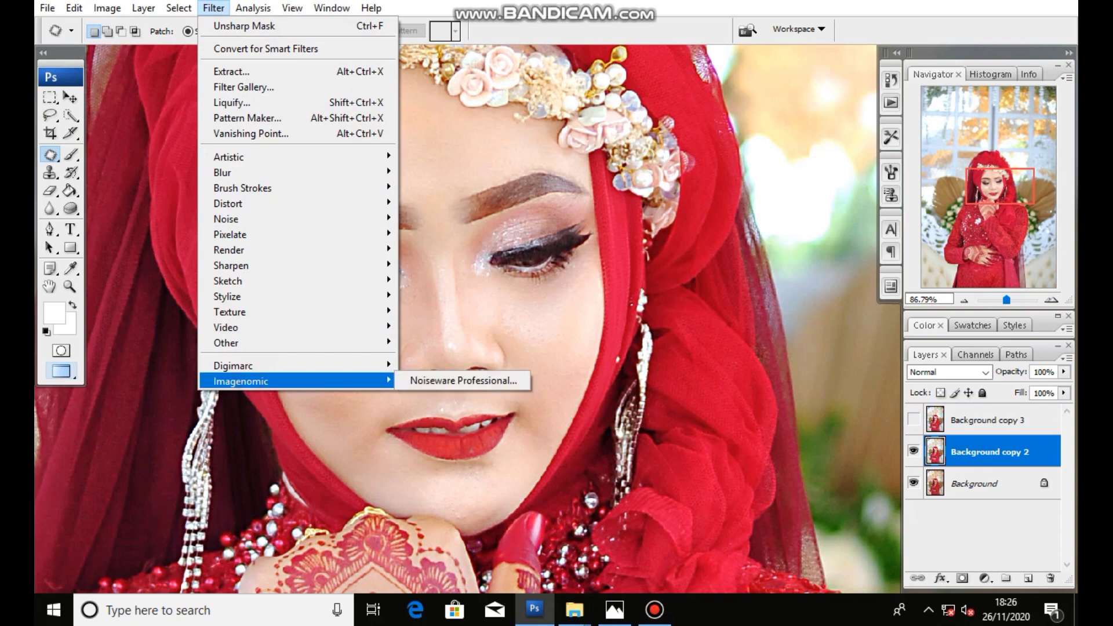
pyautogui.click(423, 379)
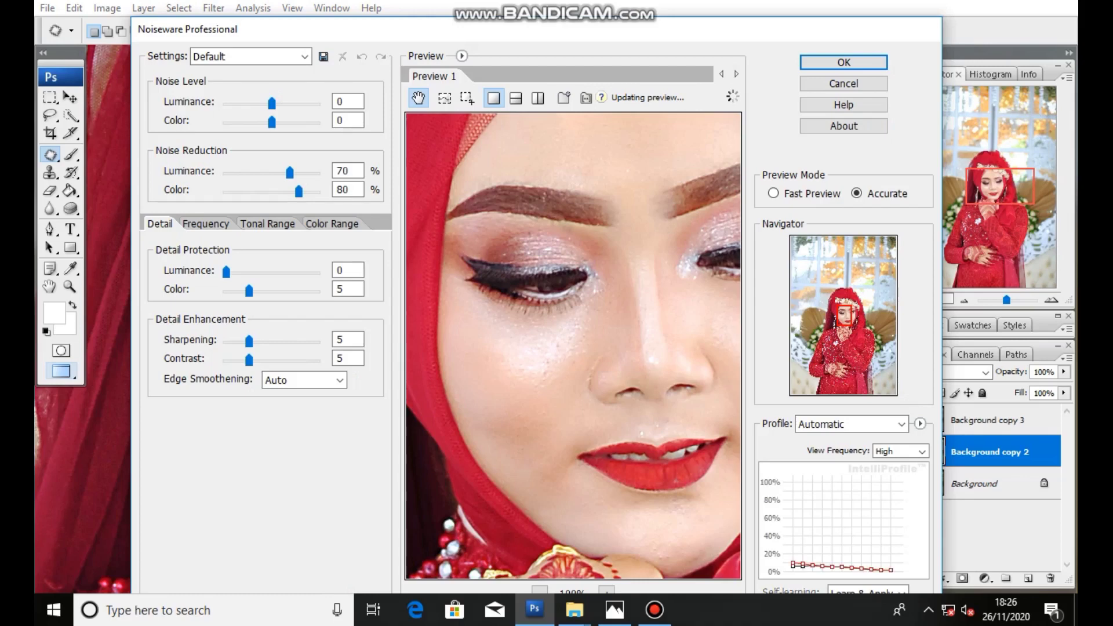
# Compare Noiseware's default smoothing on the face with the original, then apply it
pyautogui.moveTo(580, 348); pyautogui.dragTo(499, 348)
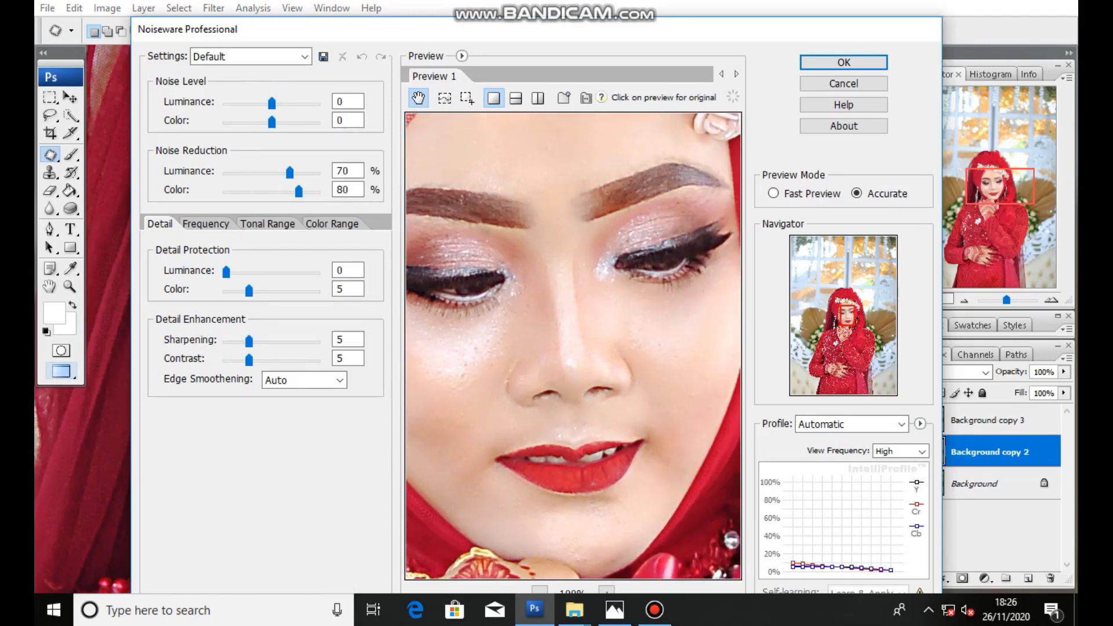
pyautogui.click(663, 350)
pyautogui.moveTo(495, 351); pyautogui.dragTo(520, 350)
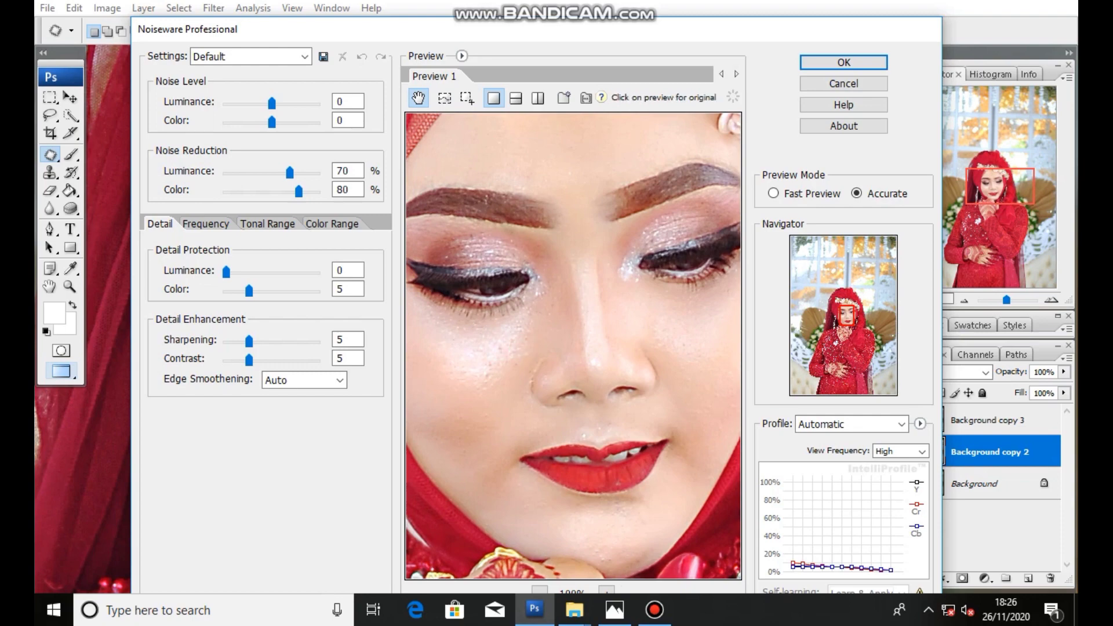
pyautogui.click(520, 351)
pyautogui.click(521, 350)
pyautogui.click(520, 350)
pyautogui.click(844, 62)
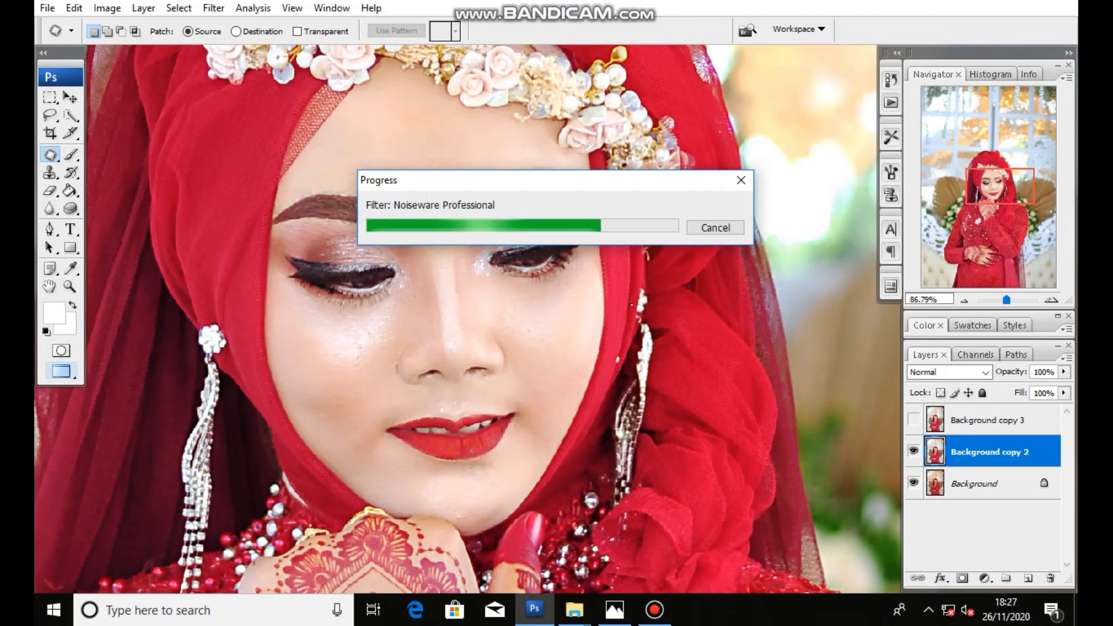
# Merge the sharpened Background copy 3 down into Background copy 2
pyautogui.scroll(-2, 604, 197)
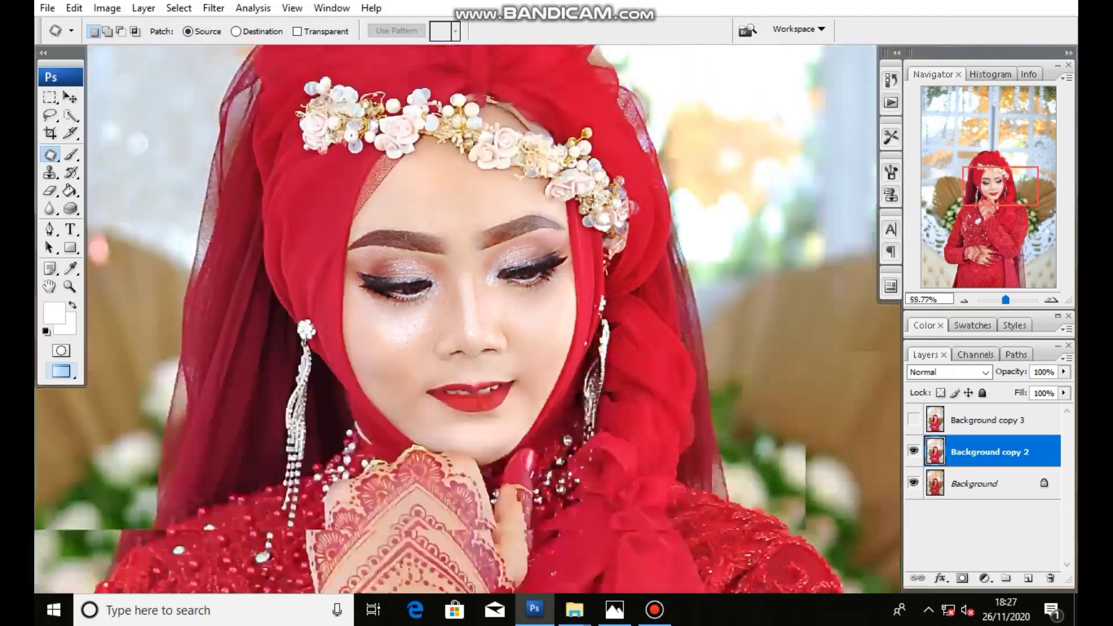
pyautogui.scroll(-2, 604, 197)
pyautogui.scroll(-1, 604, 197)
pyautogui.scroll(-1, 604, 197)
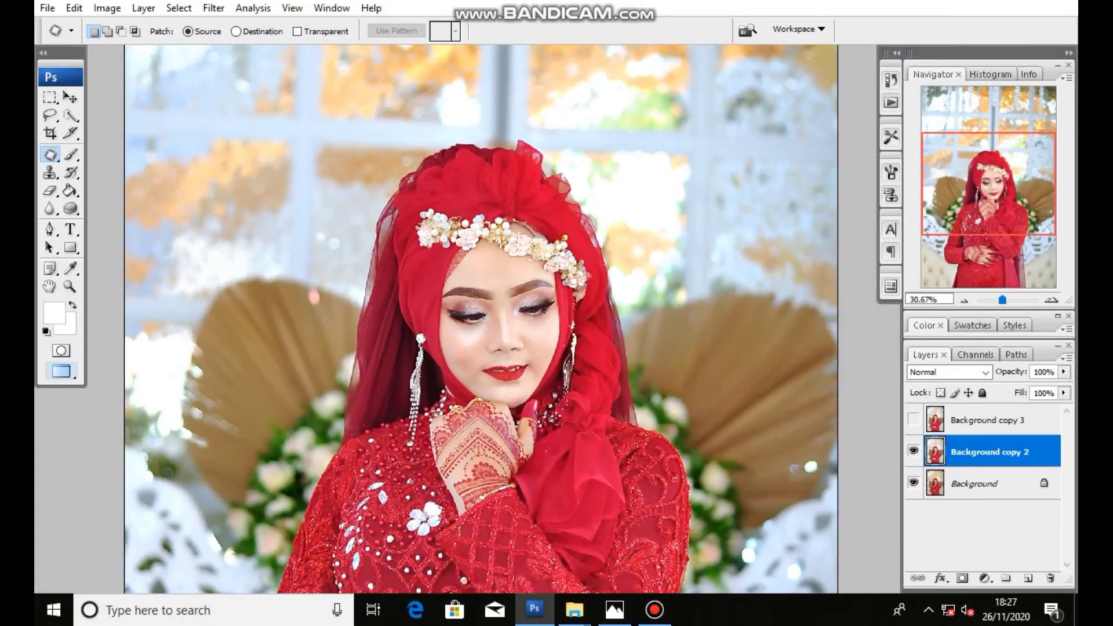
pyautogui.scroll(1, 492, 377)
pyautogui.scroll(1, 492, 378)
pyautogui.scroll(1, 489, 348)
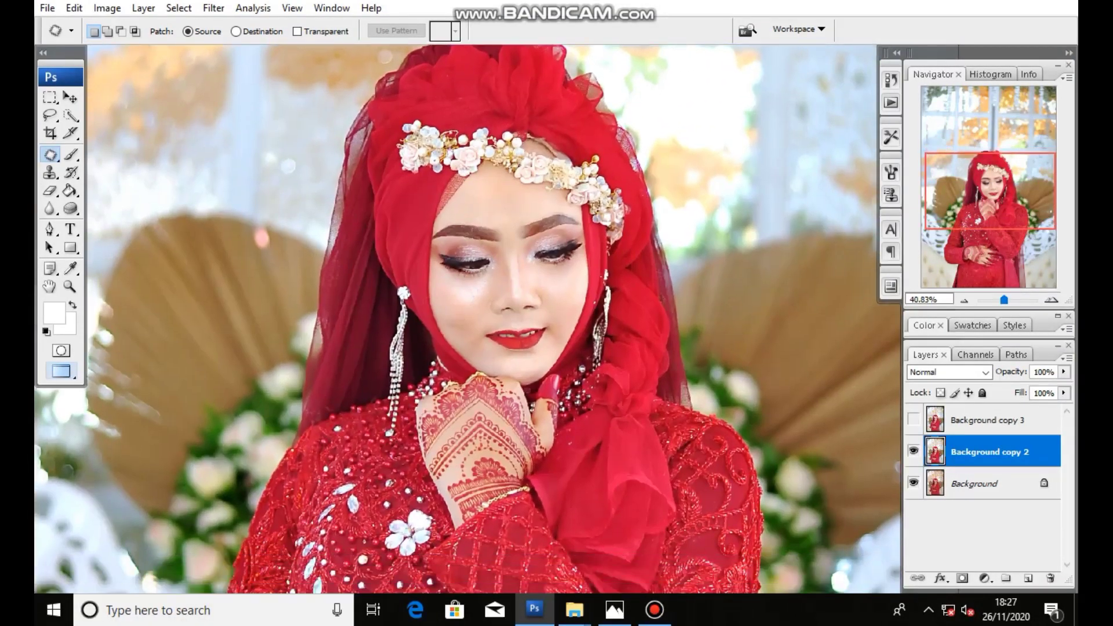
pyautogui.scroll(1, 485, 301)
pyautogui.scroll(1, 522, 298)
pyautogui.scroll(1, 524, 297)
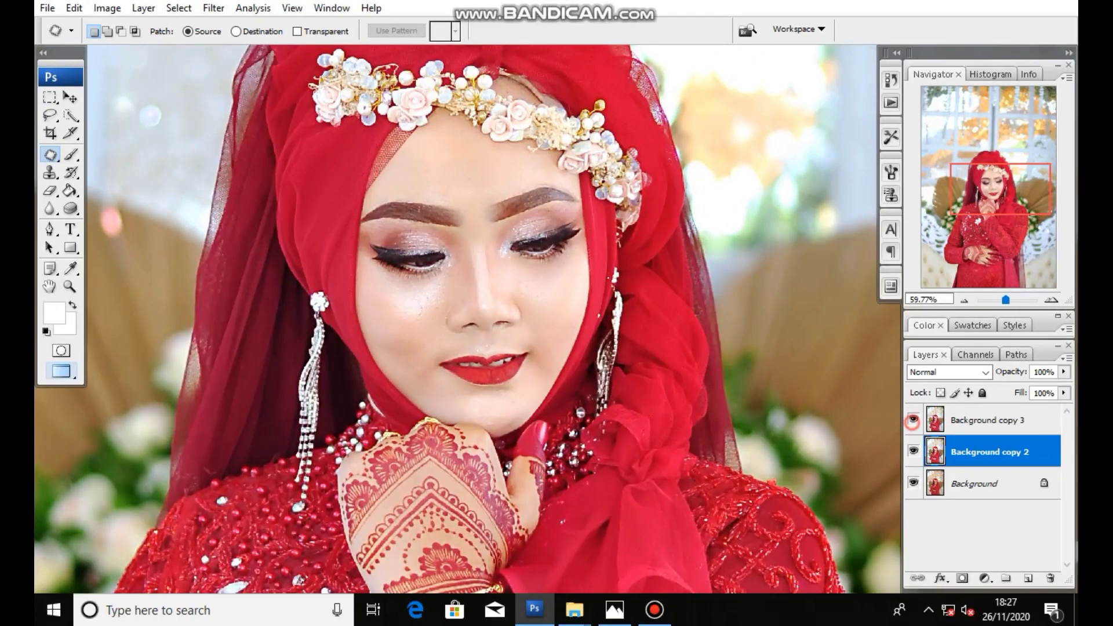
pyautogui.click(916, 420)
pyautogui.scroll(2, 446, 276)
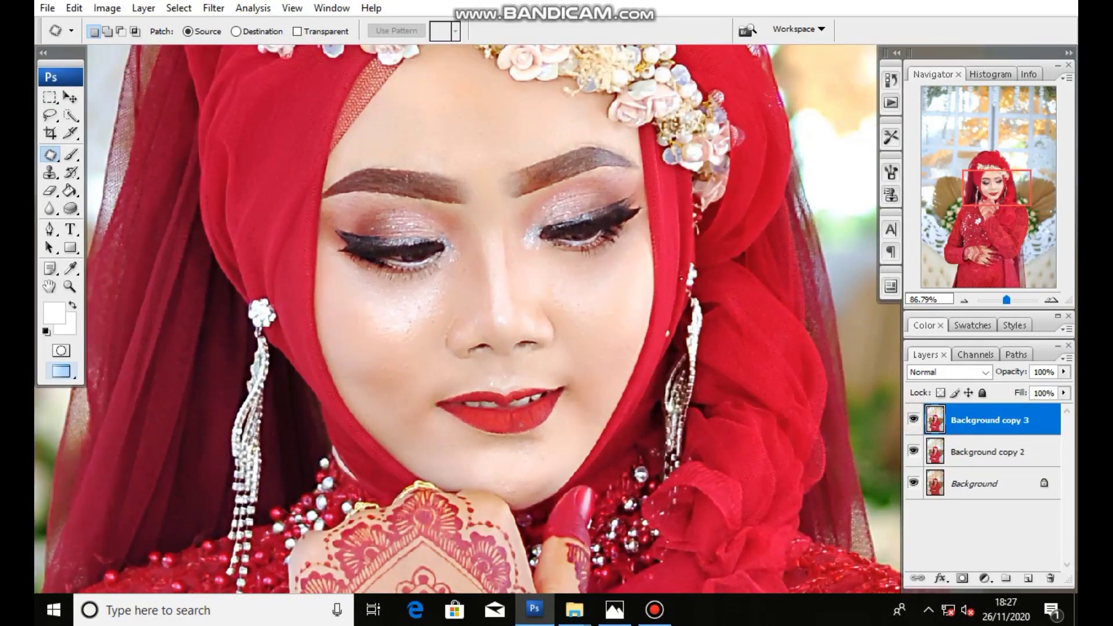
pyautogui.rightClick(986, 420)
pyautogui.click(962, 442)
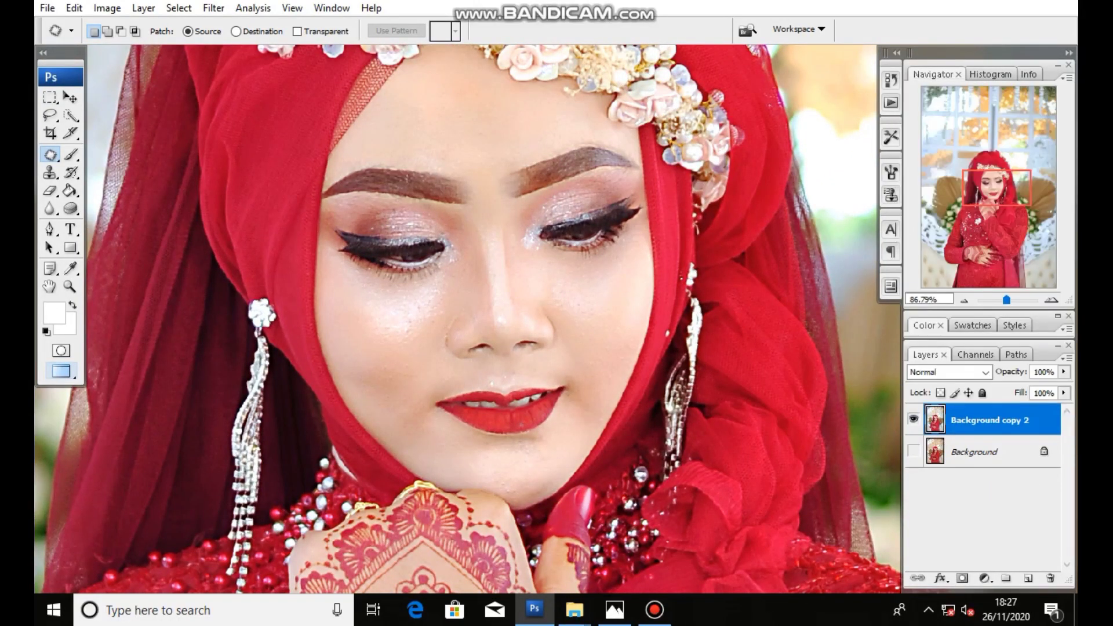
# Toggle the retouched layer to compare, then select the Obat Jerawat 250mg action
pyautogui.press('v')
pyautogui.scroll(-5, 287, 251)
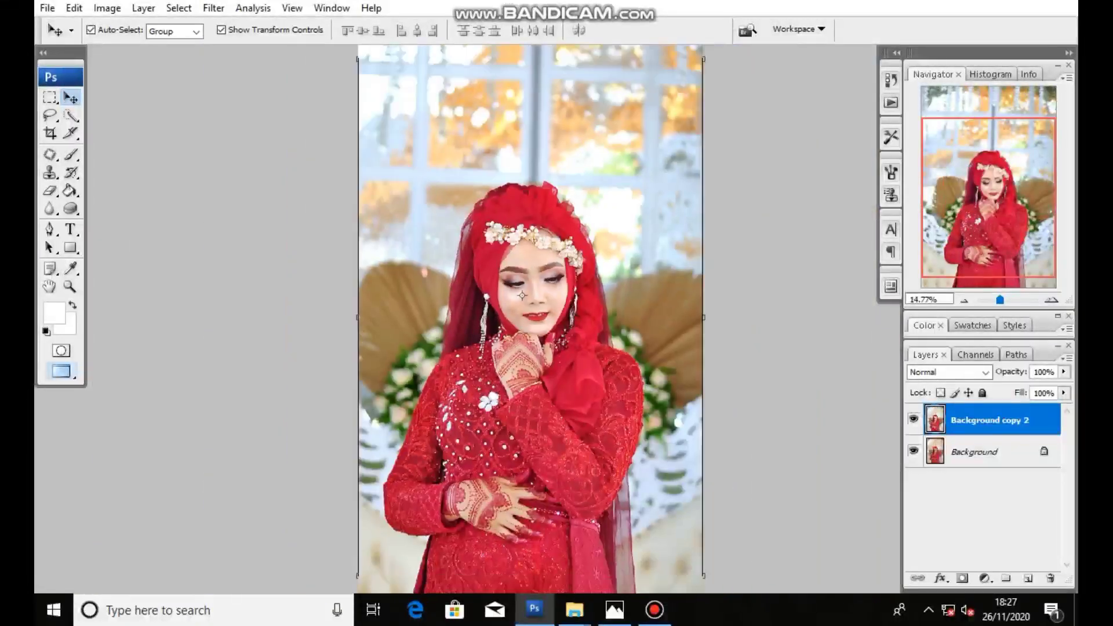
pyautogui.click(913, 419)
pyautogui.click(914, 419)
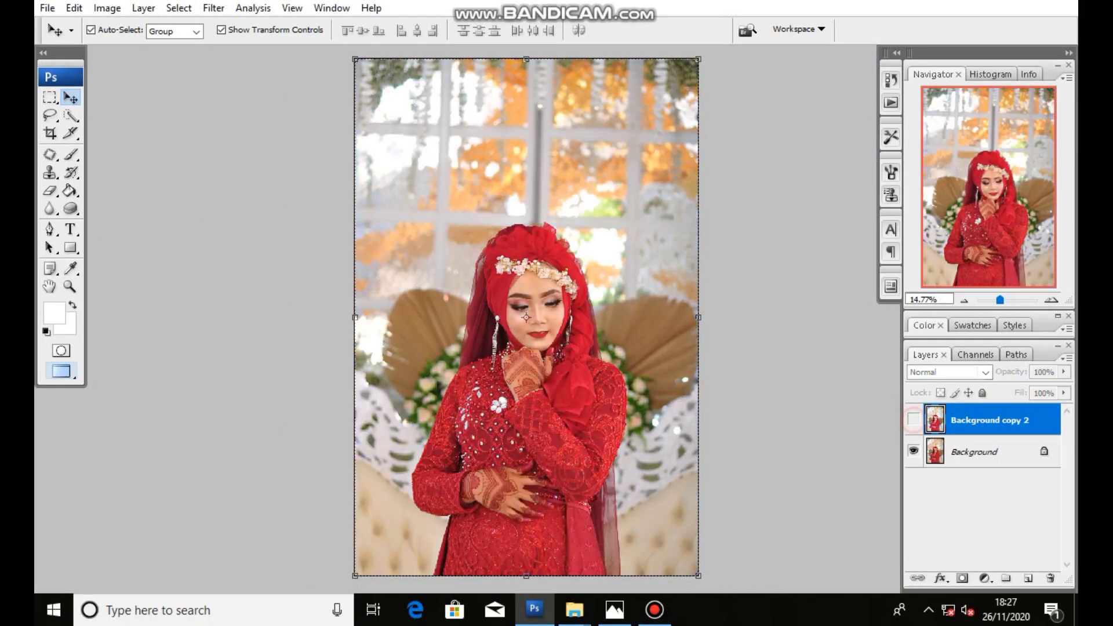
pyautogui.click(914, 420)
pyautogui.click(914, 419)
pyautogui.scroll(2, 556, 335)
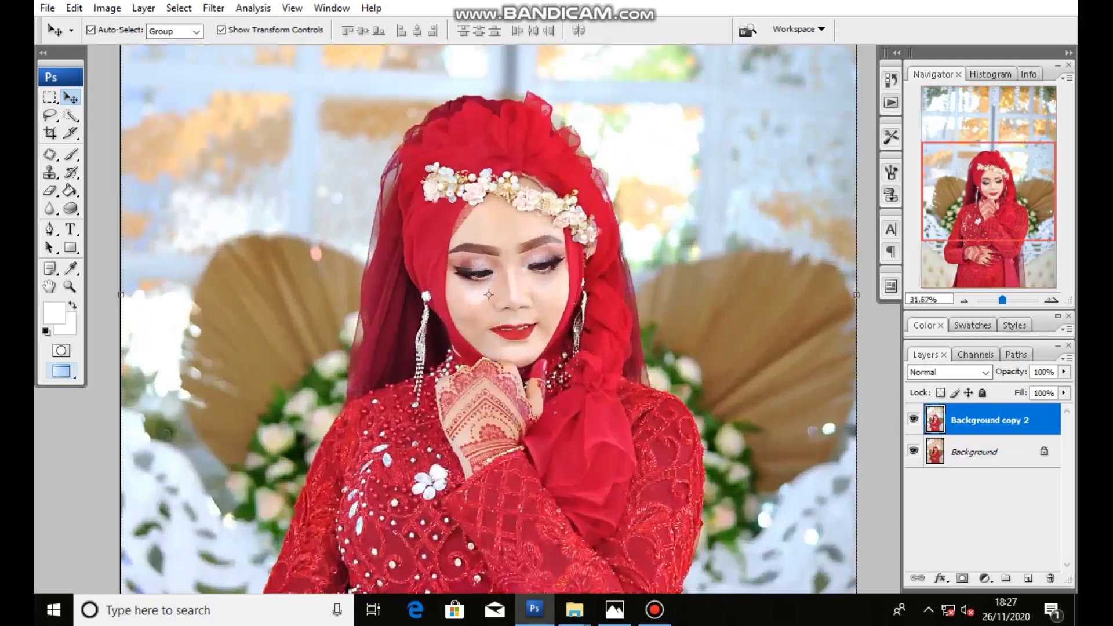
pyautogui.scroll(1, 556, 334)
pyautogui.hotkey('alt', 'F9')
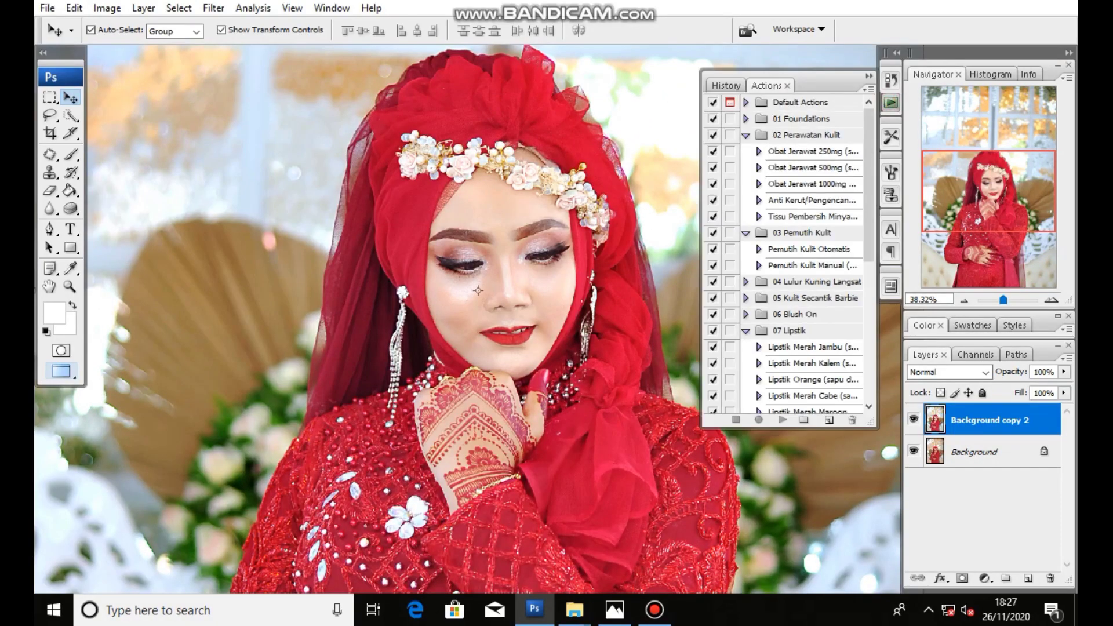
pyautogui.click(797, 151)
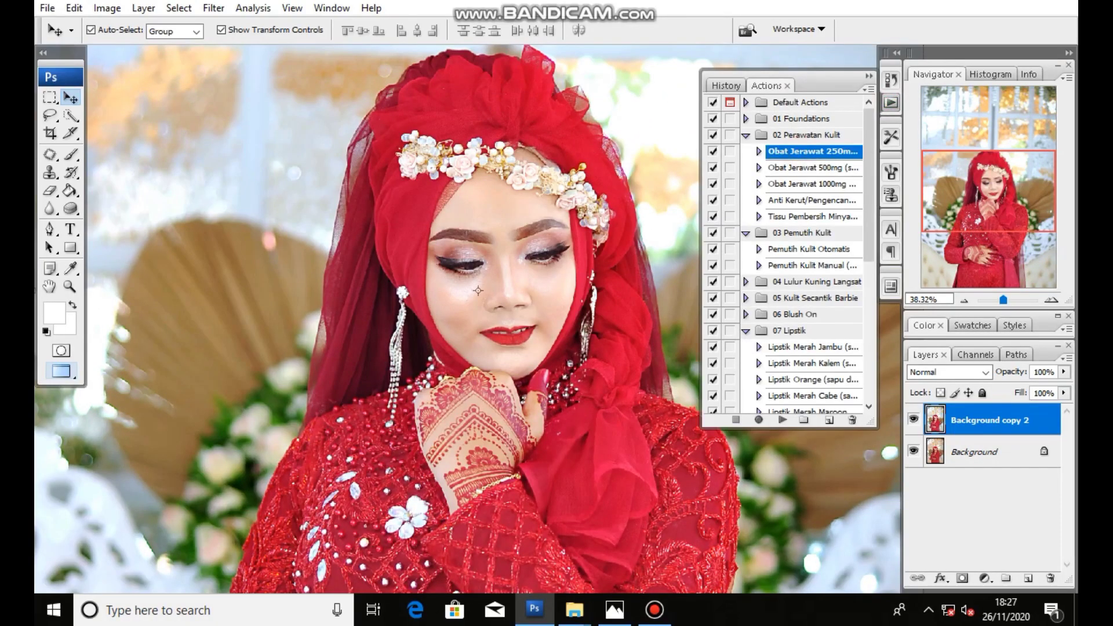
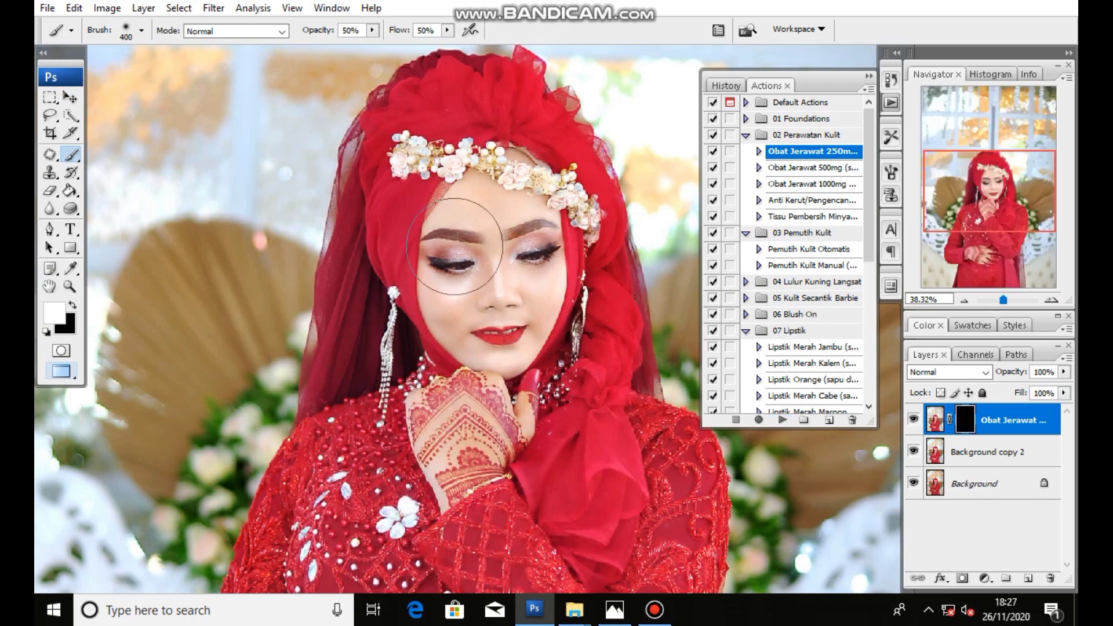
# Set the brush to 69% flow and 30% opacity, then size it for fine painting
pyautogui.click(447, 30)
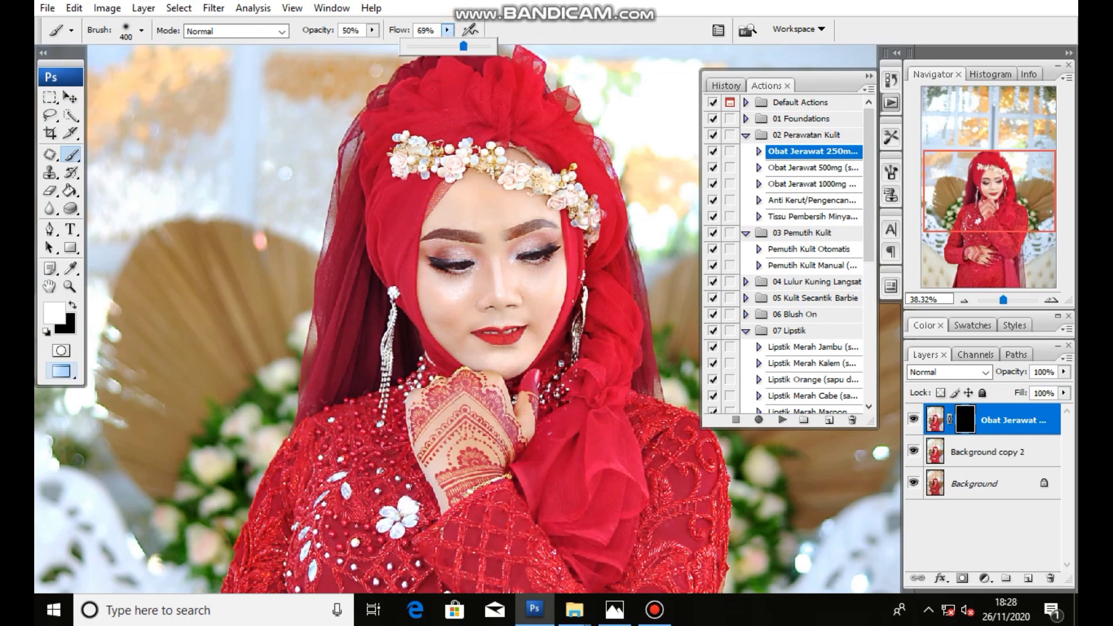
pyautogui.click(371, 29)
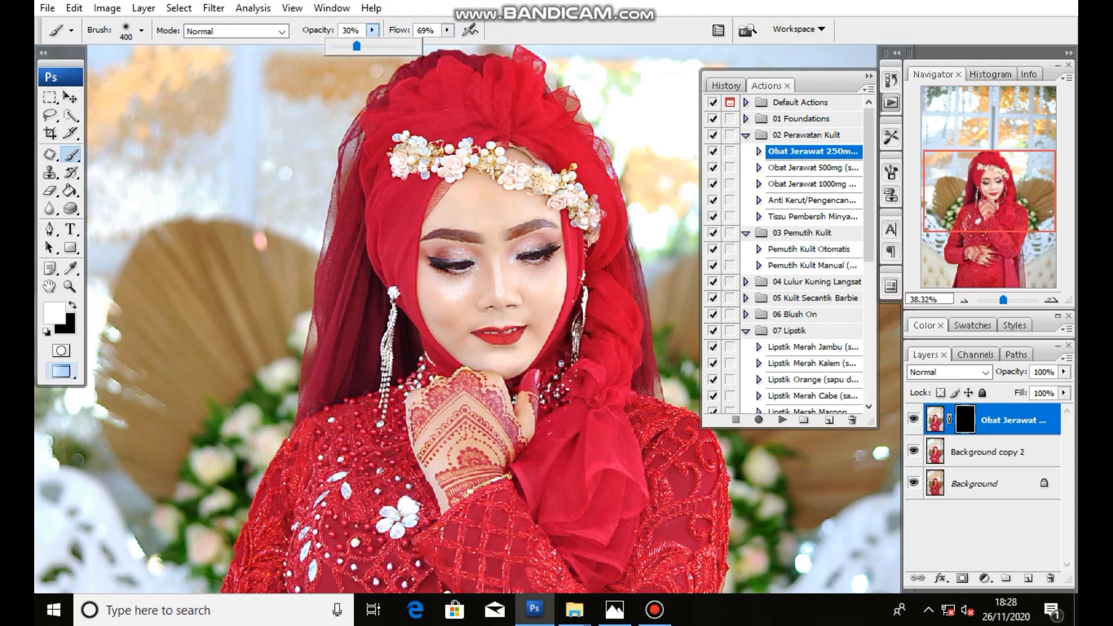
pyautogui.scroll(2, 441, 261)
pyautogui.scroll(2, 440, 261)
pyautogui.scroll(1, 446, 232)
pyautogui.scroll(1, 435, 293)
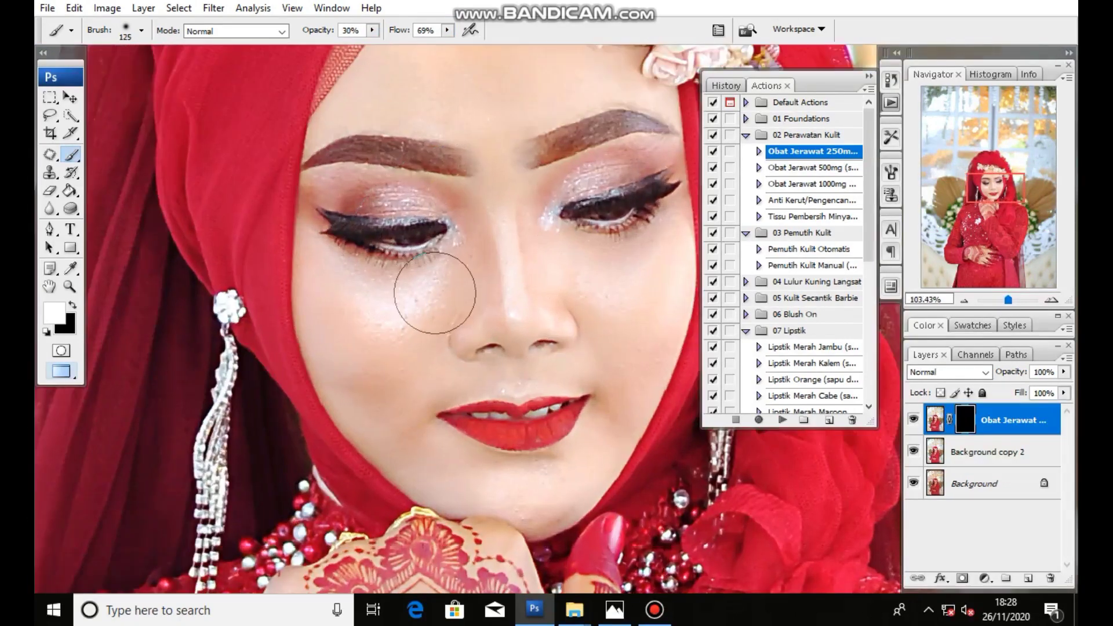
pyautogui.press('[')
pyautogui.press('[')
pyautogui.press('[')
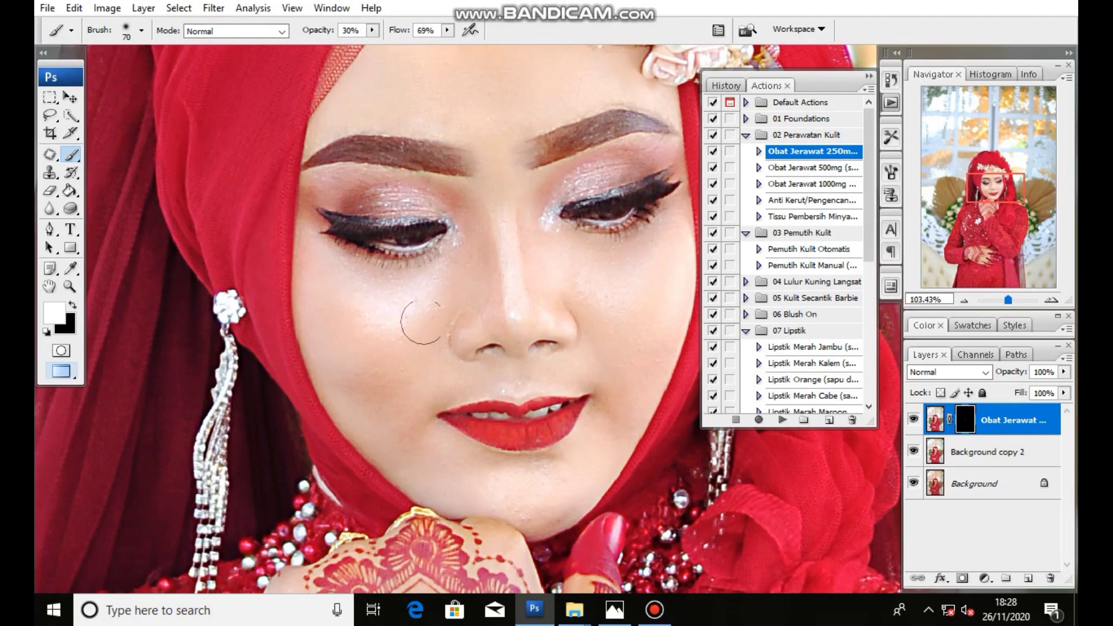
pyautogui.press(']')
pyautogui.press(']')
pyautogui.press(']')
# Paint white acne smoothing onto the left cheek, lower face and chin on the Obat Jerawat mask
pyautogui.click(416, 320)
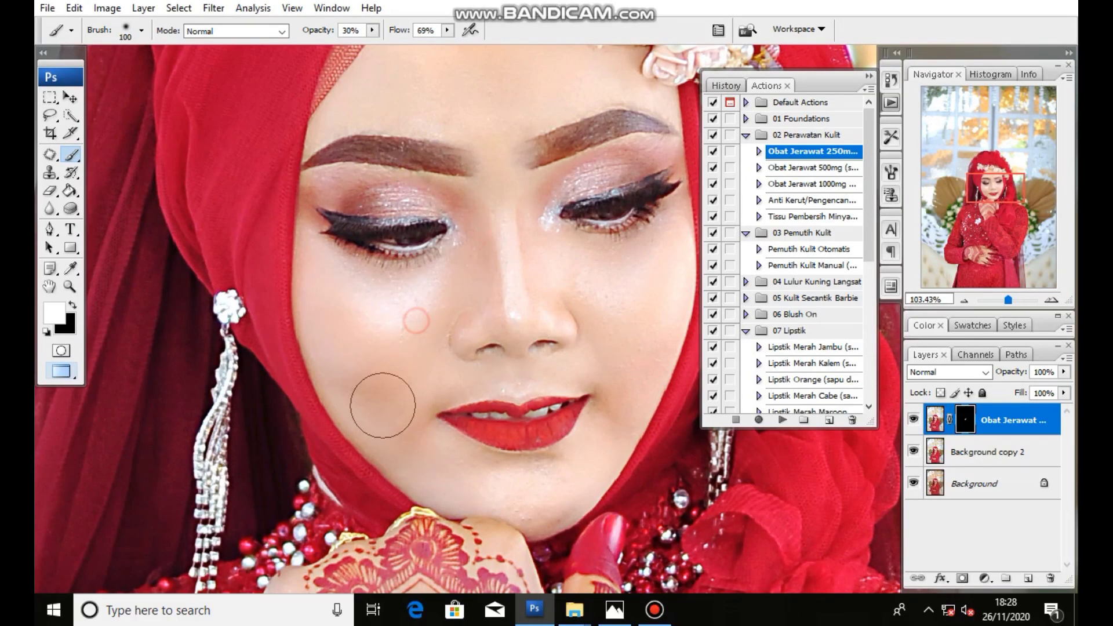
pyautogui.click(538, 494)
pyautogui.click(580, 298)
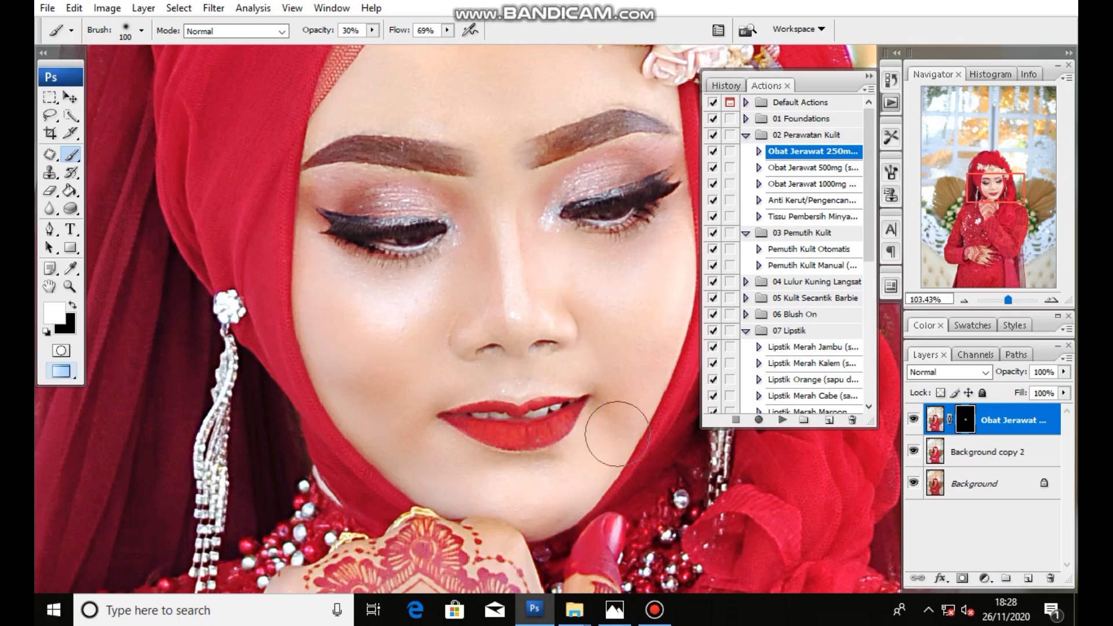
pyautogui.click(504, 497)
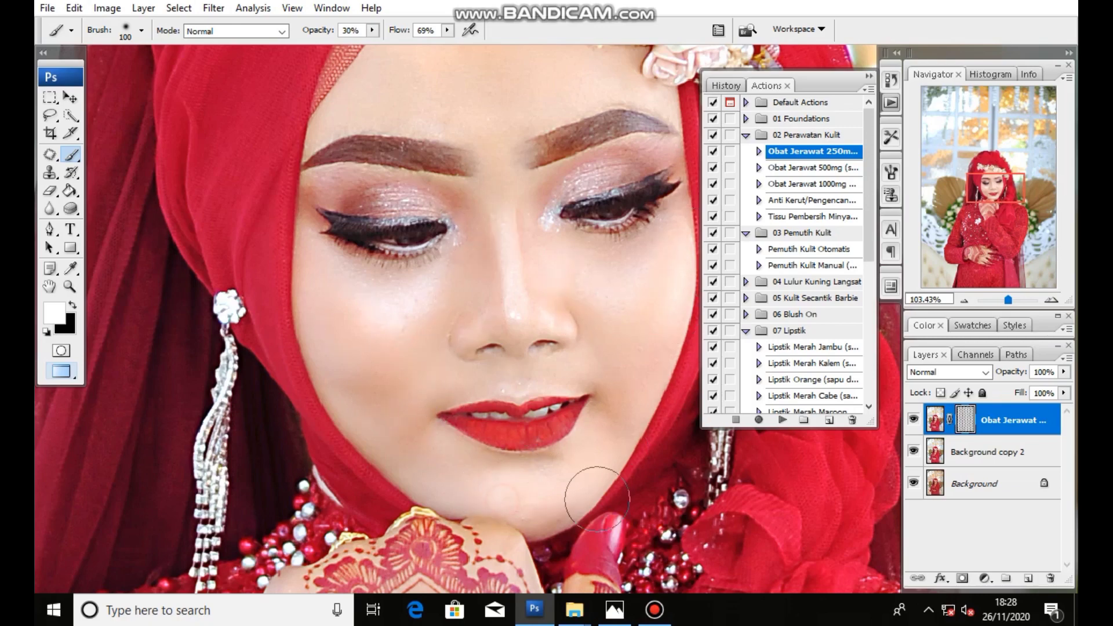
pyautogui.scroll(3, 571, 263)
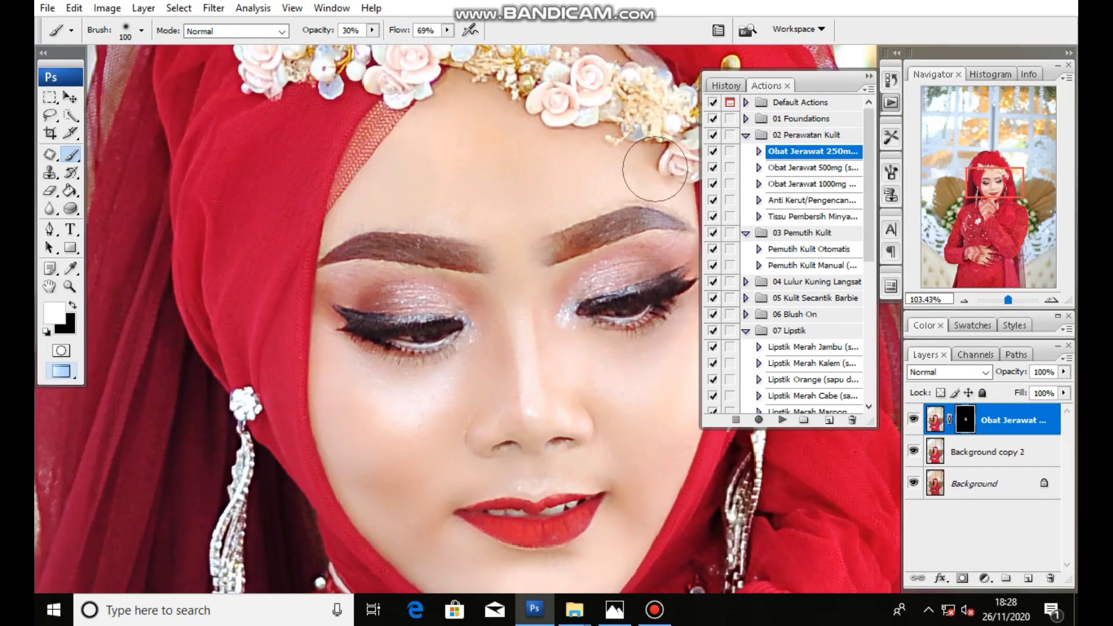
# Halve the brush size and move around the face to check the smoothing
pyautogui.scroll(-1, 441, 174)
pyautogui.scroll(-1, 493, 266)
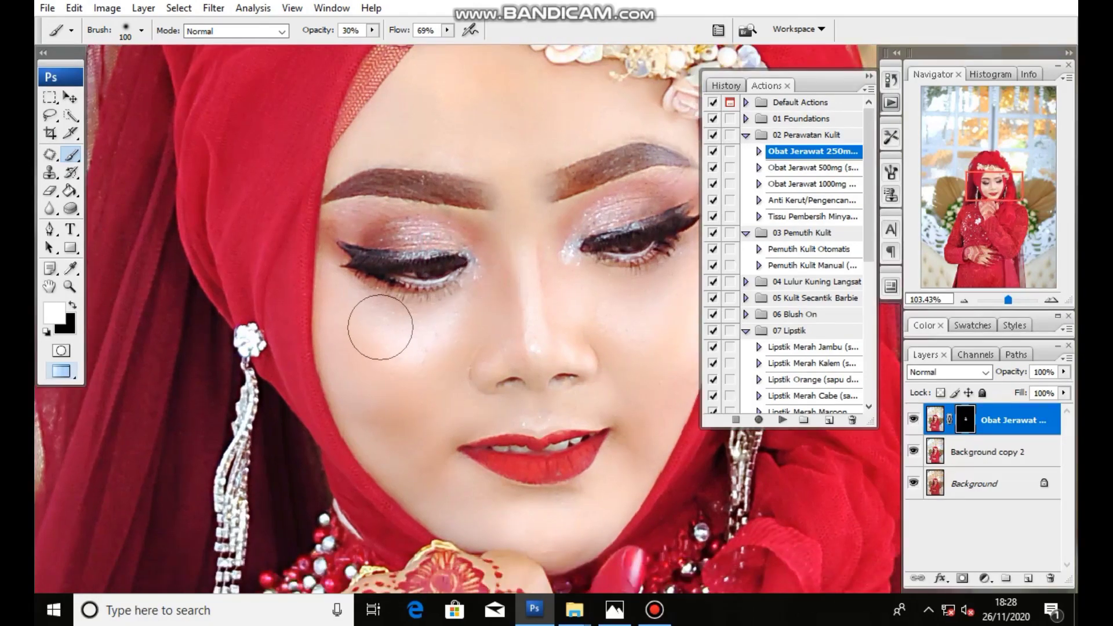
pyautogui.scroll(-1, 377, 360)
pyautogui.hscroll(1, 377, 359)
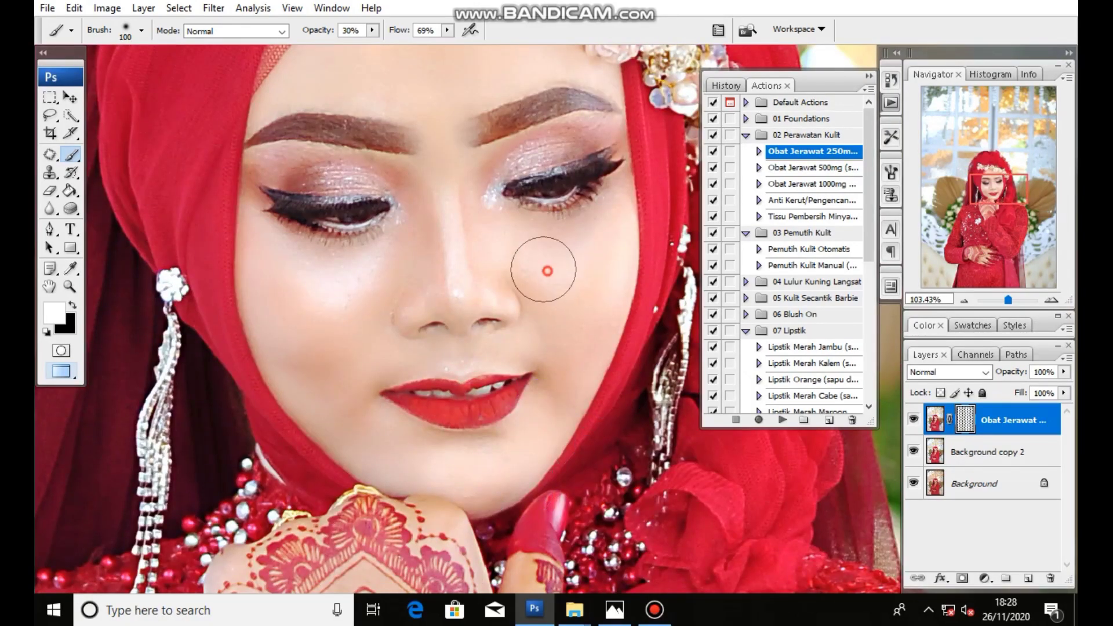
pyautogui.scroll(-3, 531, 248)
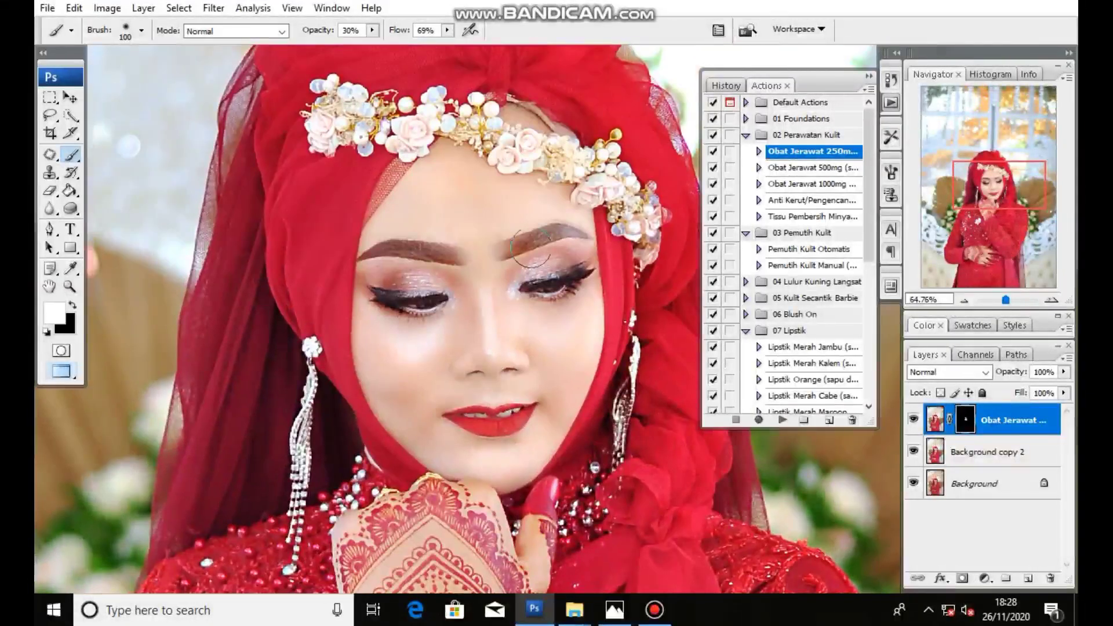
pyautogui.scroll(1, 531, 248)
pyautogui.scroll(1, 521, 163)
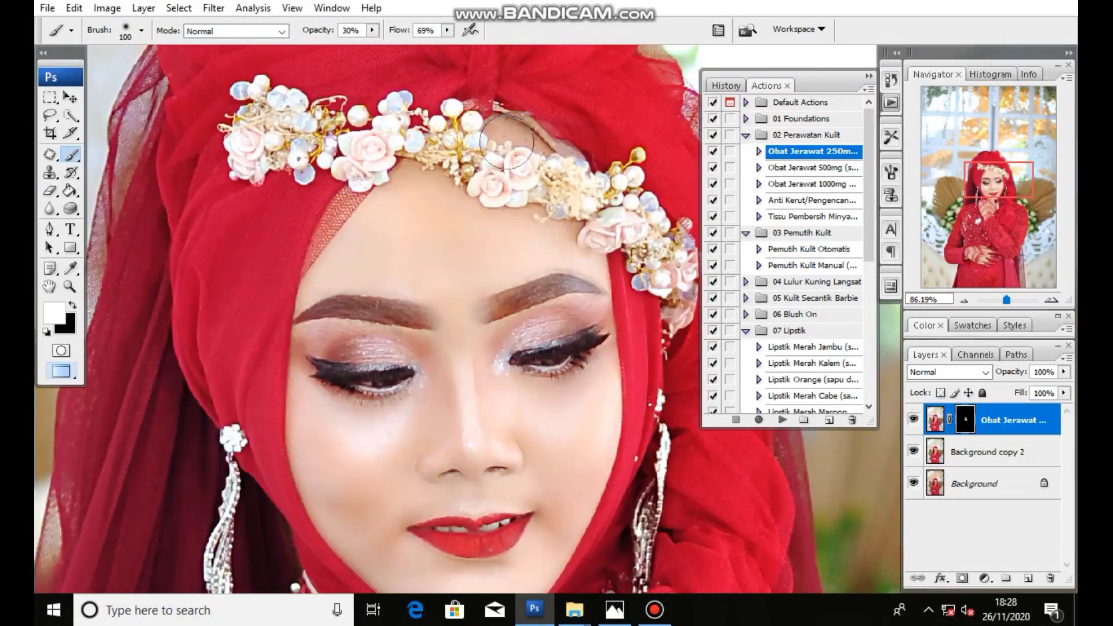
pyautogui.press('[')
pyautogui.press('[')
pyautogui.press('[')
pyautogui.scroll(-1, 521, 407)
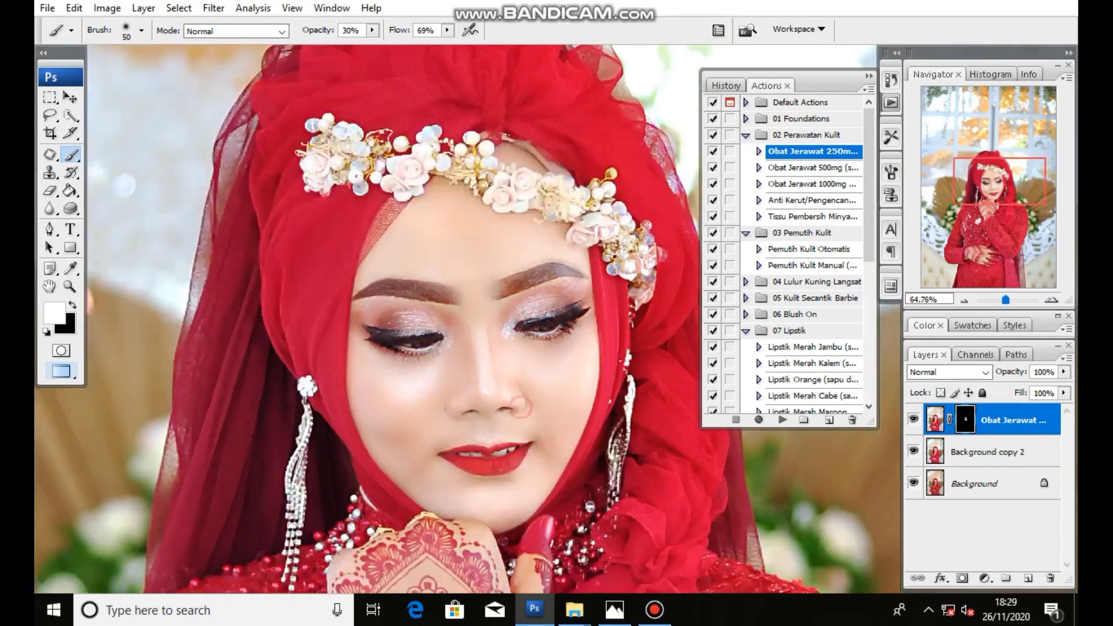
pyautogui.scroll(2, 521, 408)
pyautogui.scroll(-2, 493, 348)
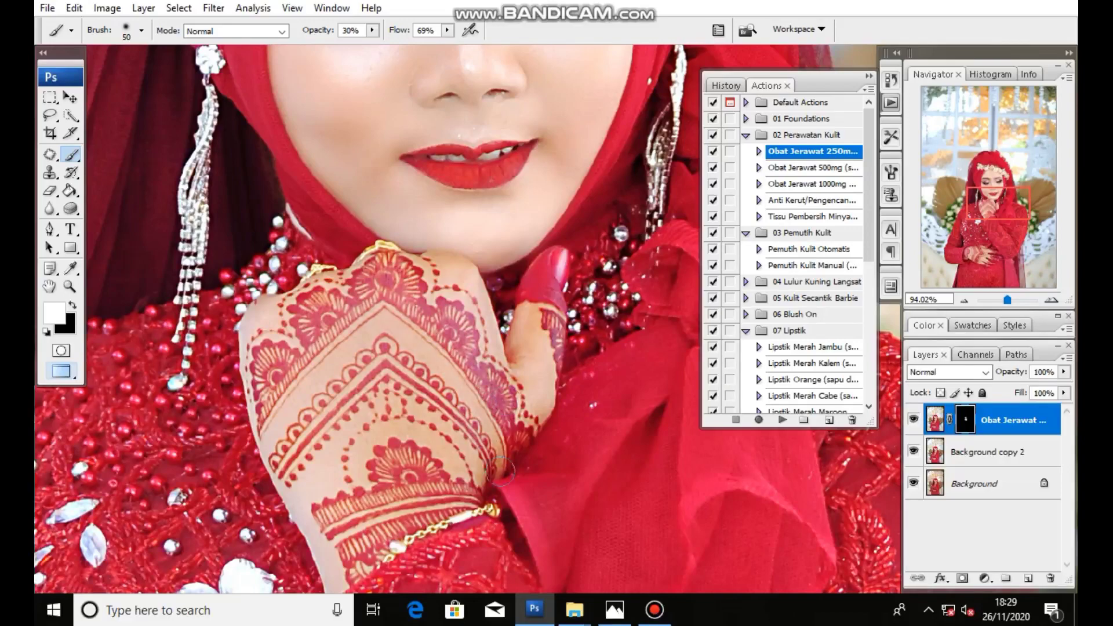
pyautogui.scroll(-4, 300, 418)
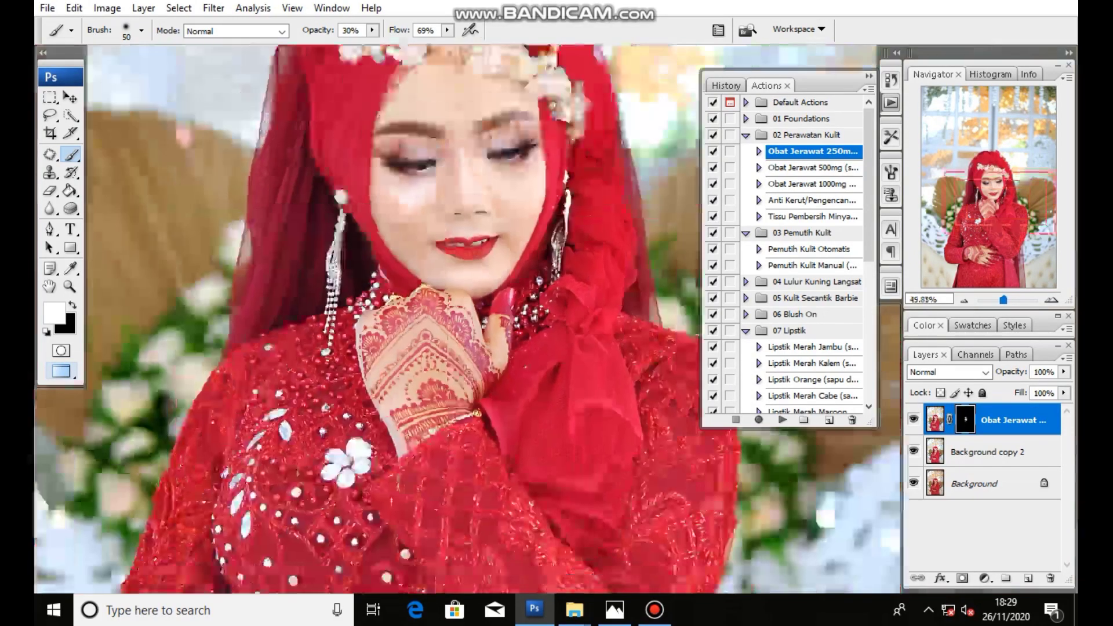
pyautogui.scroll(-2, 445, 460)
pyautogui.scroll(-2, 445, 461)
pyautogui.scroll(1, 445, 461)
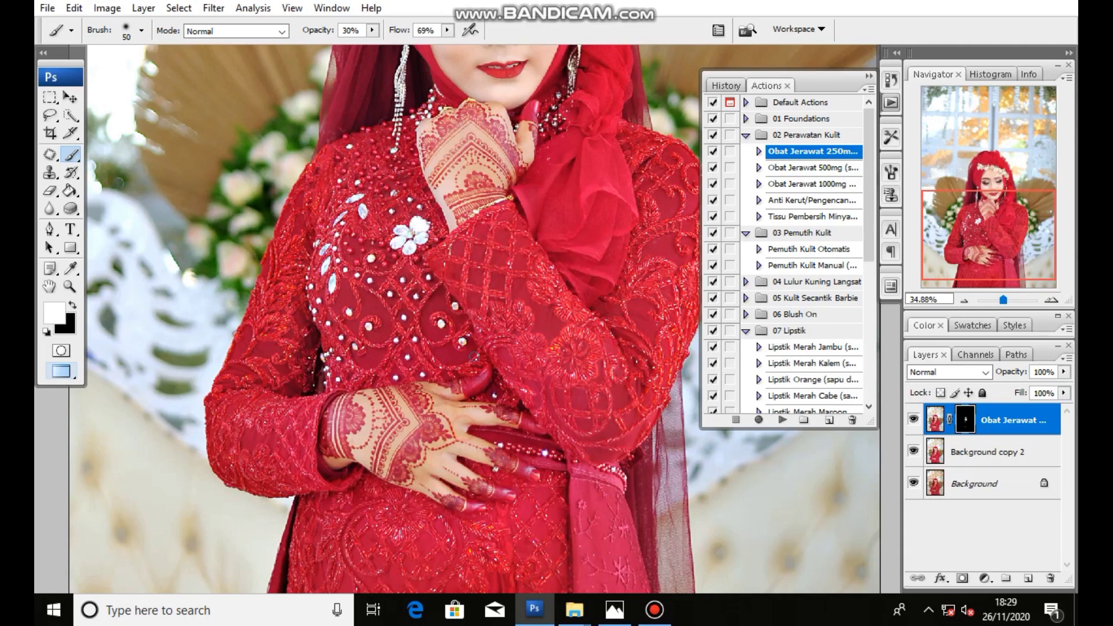
pyautogui.scroll(-2, 474, 356)
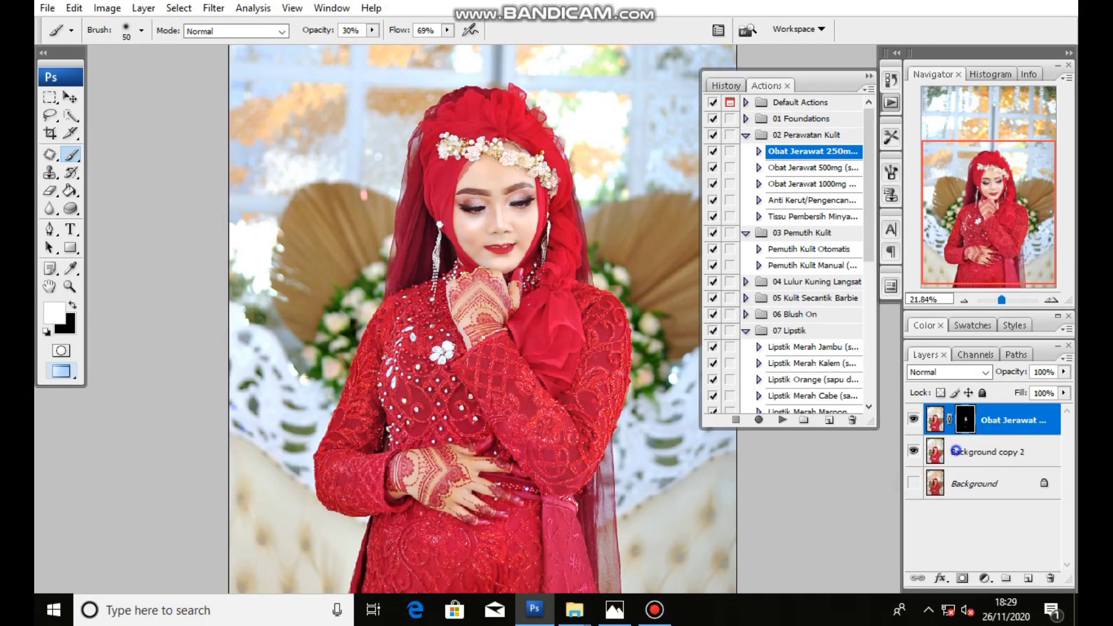
# Merge the visible layers into Background copy 2 and swap the foreground and background colours
pyautogui.rightClick(955, 451)
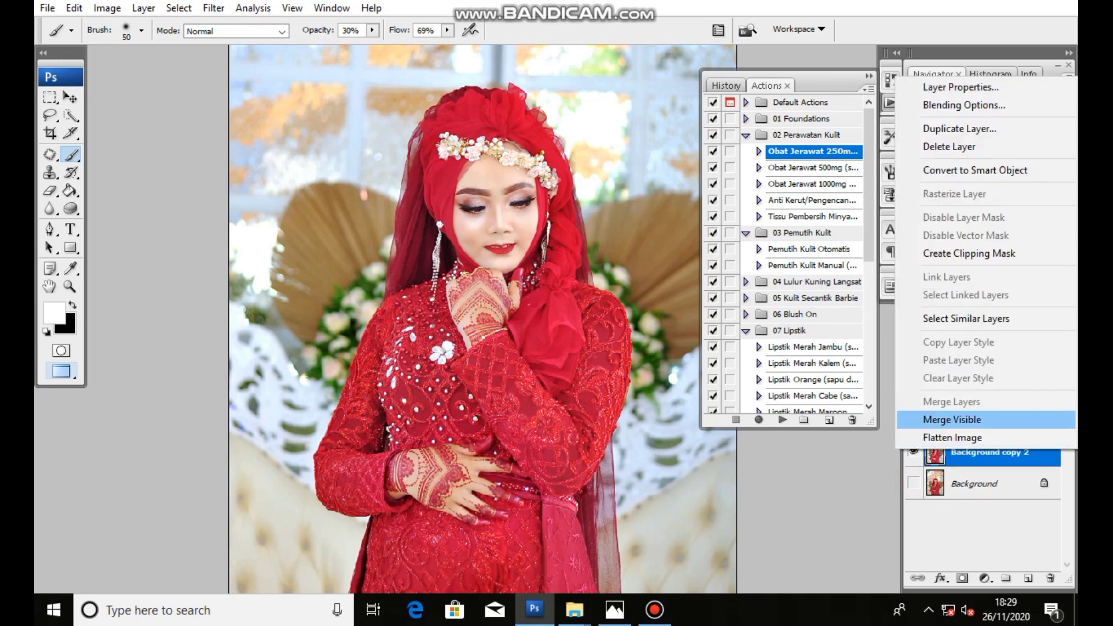
pyautogui.click(962, 419)
pyautogui.press('x')
# Collapse the 07 Lipstik action set in the Actions panel
pyautogui.scroll(1, 441, 319)
pyautogui.scroll(3, 475, 174)
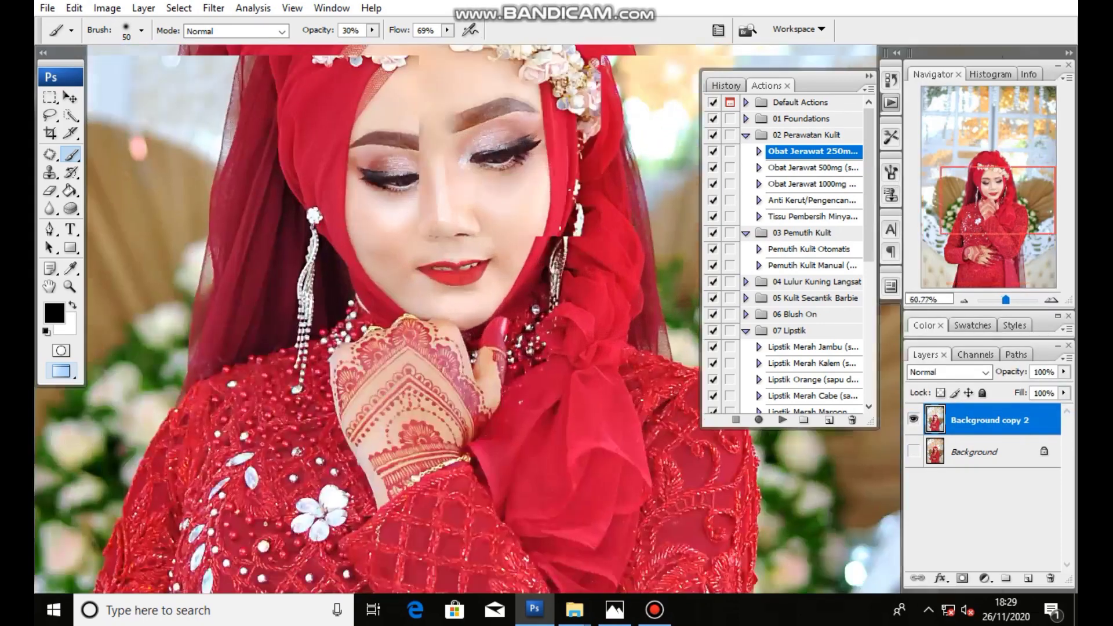
pyautogui.scroll(1, 475, 174)
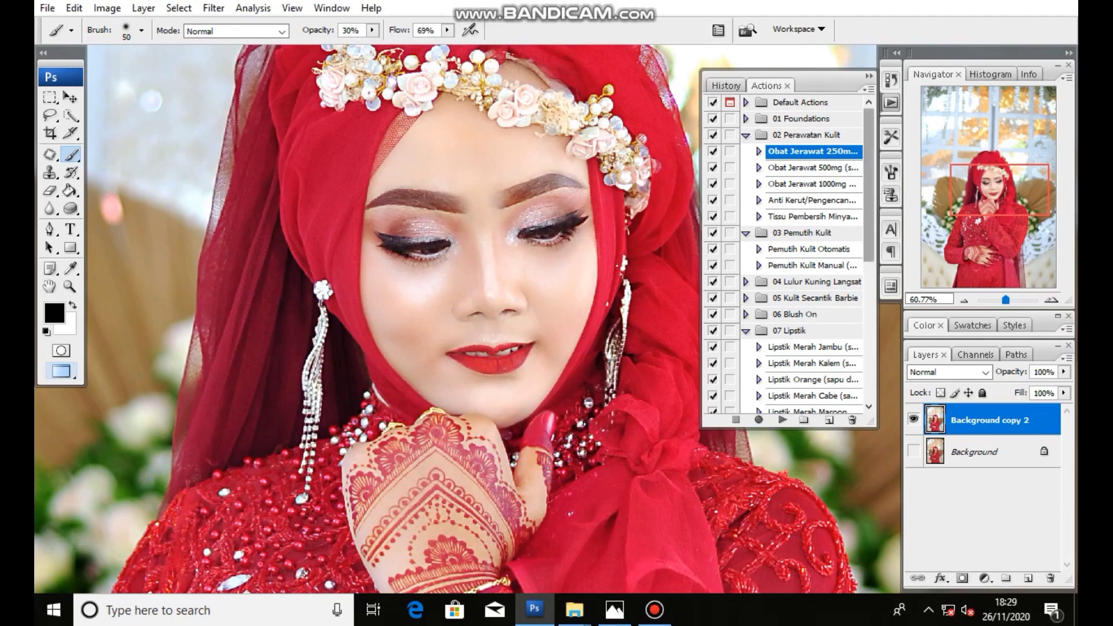
pyautogui.scroll(-1, 789, 255)
pyautogui.scroll(-1, 789, 256)
pyautogui.scroll(-1, 789, 255)
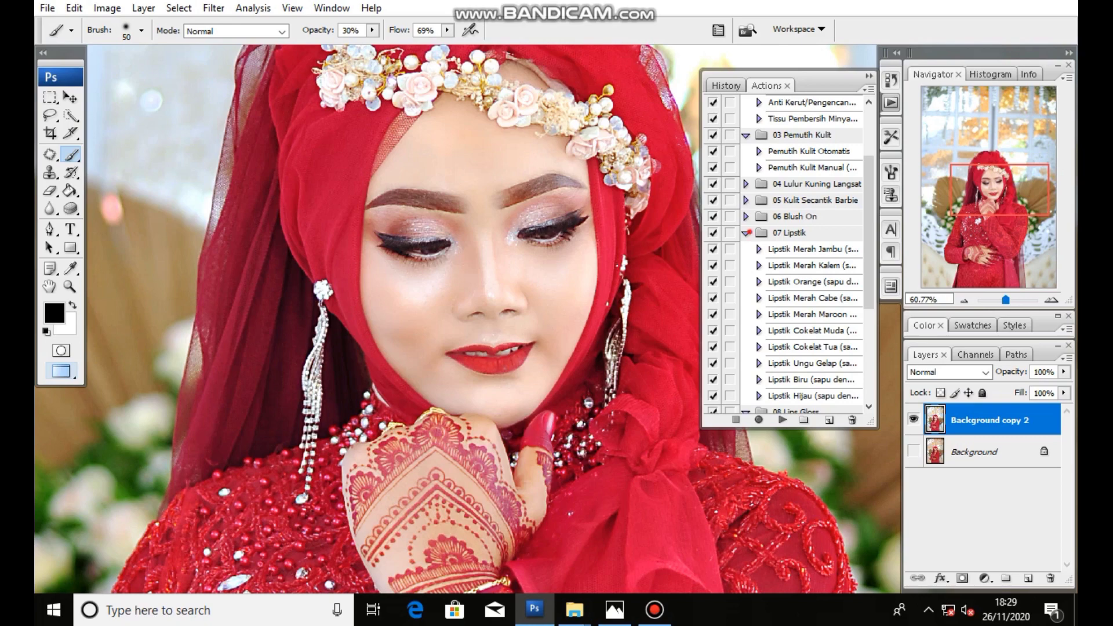
pyautogui.click(746, 232)
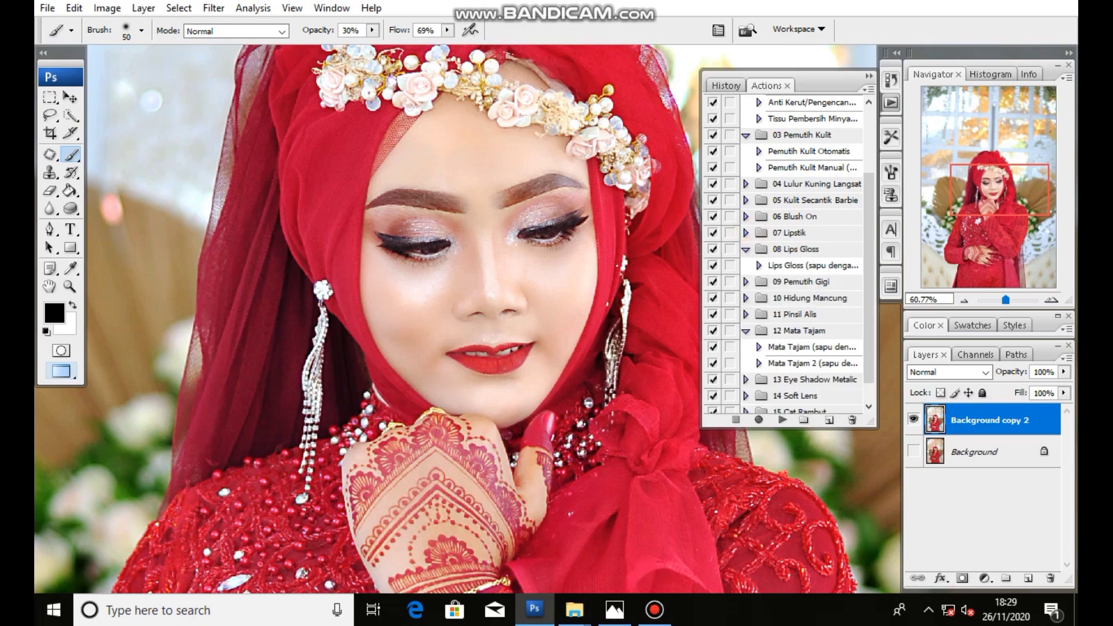
# Run the Mata Tajam 1 eye-sharpening action and toggle its layer off and on to compare
pyautogui.click(812, 346)
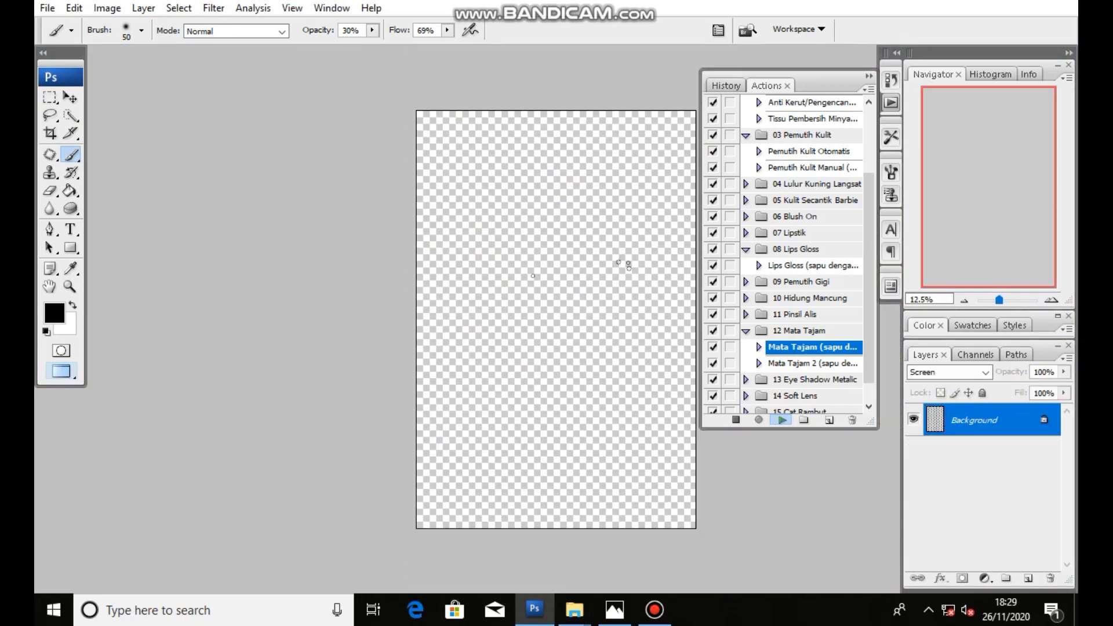
pyautogui.scroll(2, 530, 241)
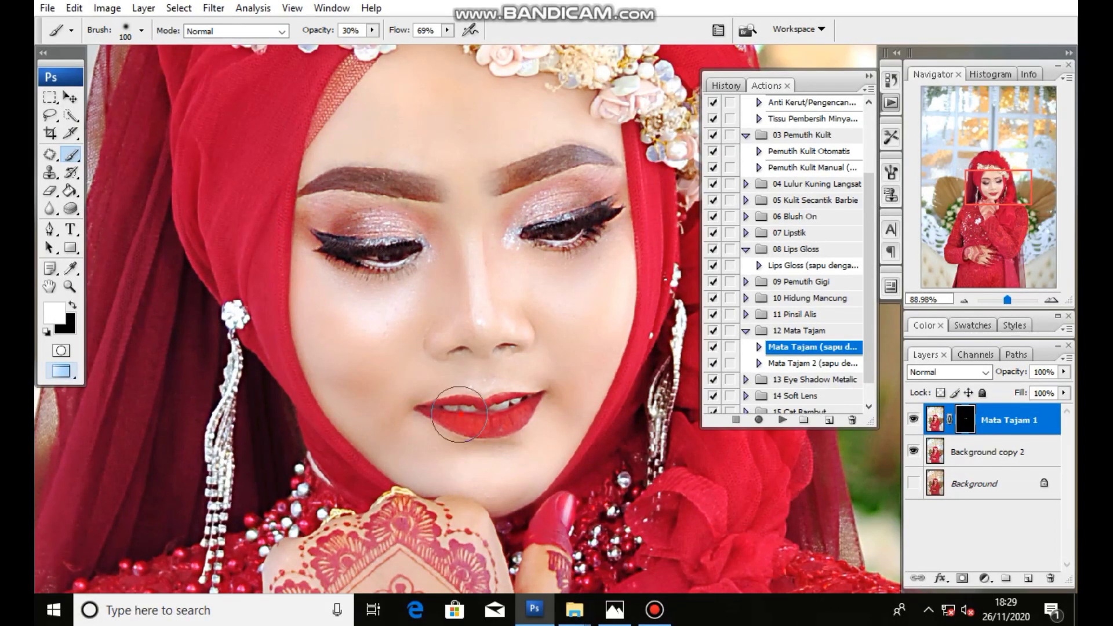
pyautogui.scroll(-2, 417, 416)
pyautogui.scroll(-1, 417, 348)
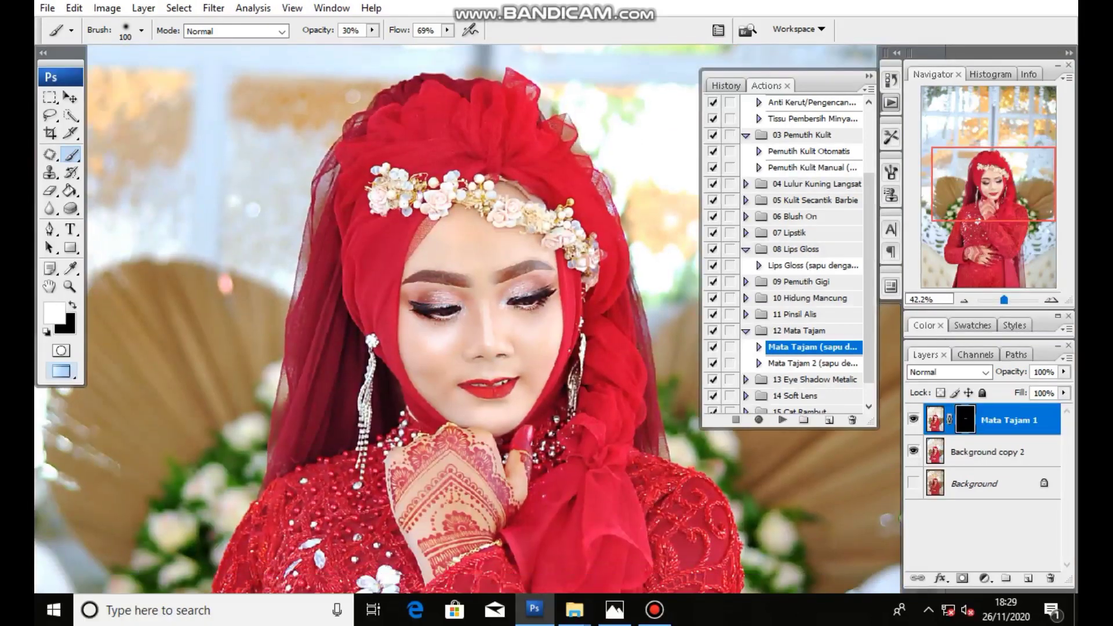
pyautogui.click(913, 418)
pyautogui.scroll(2, 409, 293)
pyautogui.click(913, 418)
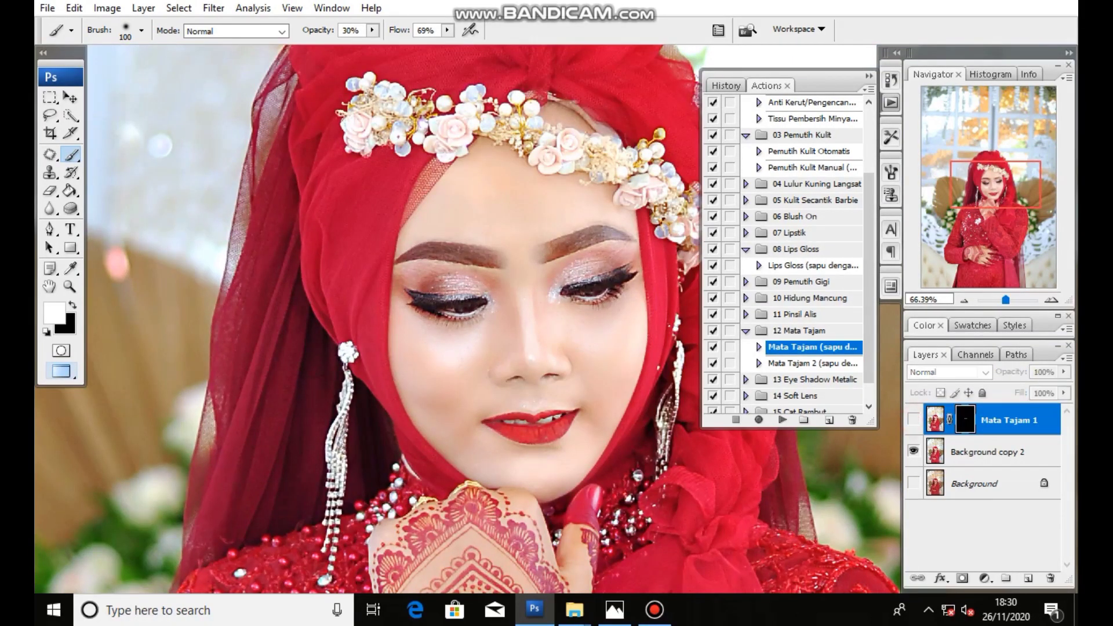
pyautogui.click(913, 419)
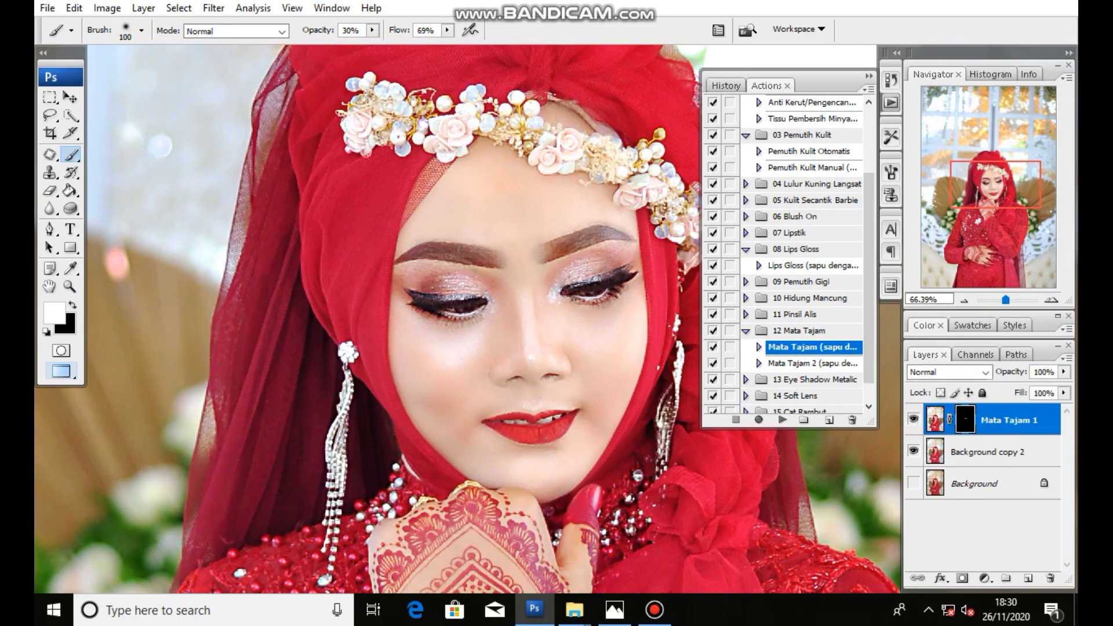
# Flatten the Mata Tajam 1 layer into the image and compare it at closer zoom
pyautogui.rightClick(960, 455)
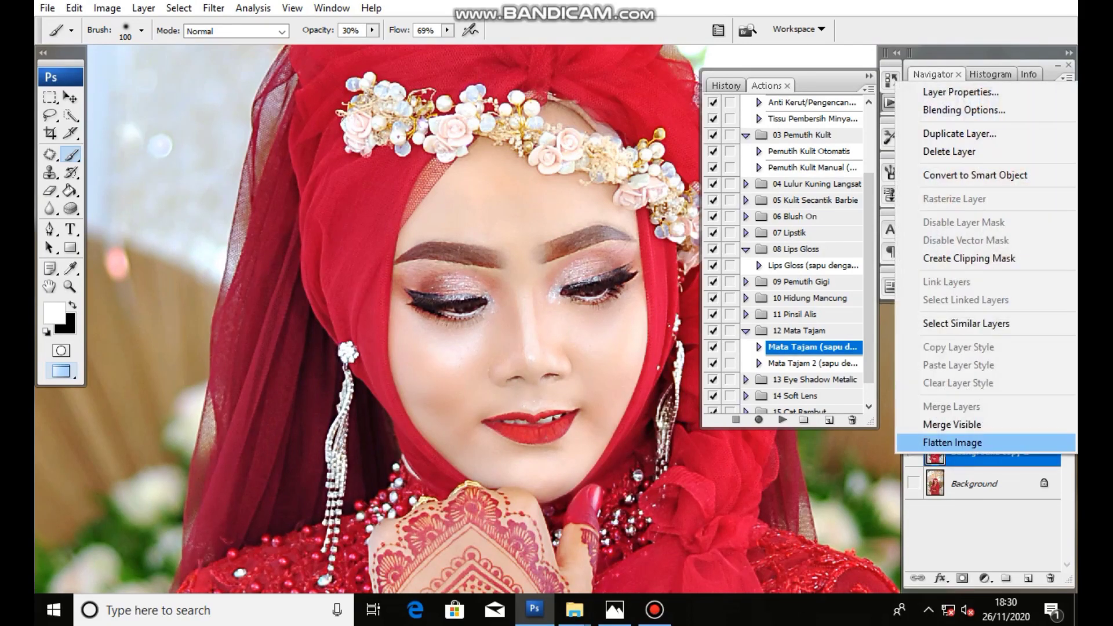
pyautogui.click(952, 425)
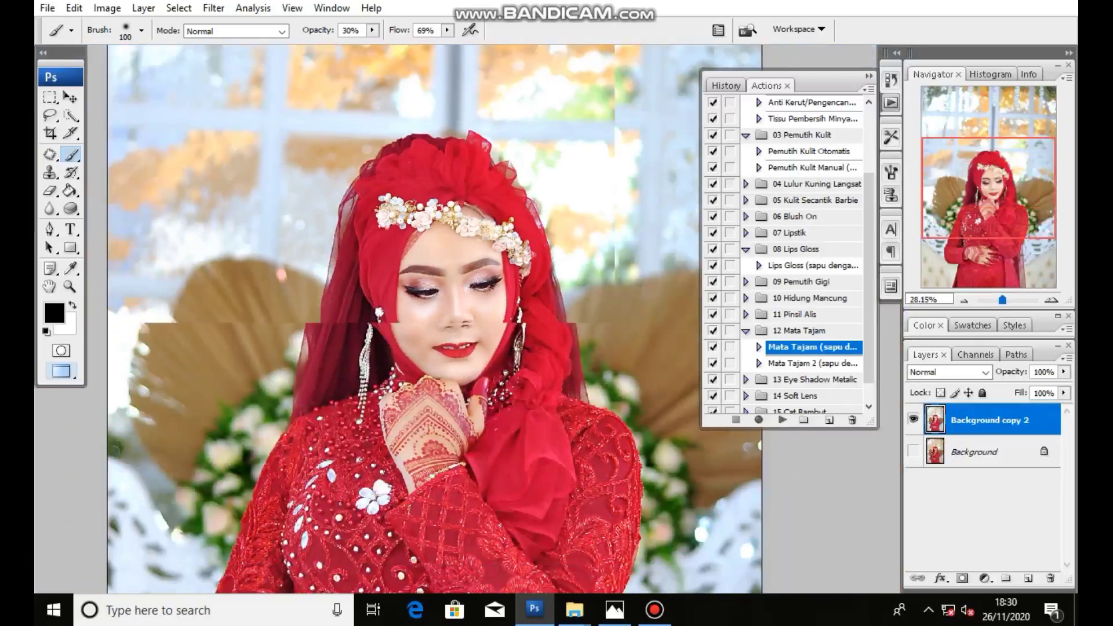
pyautogui.hotkey('ctrl', '0')
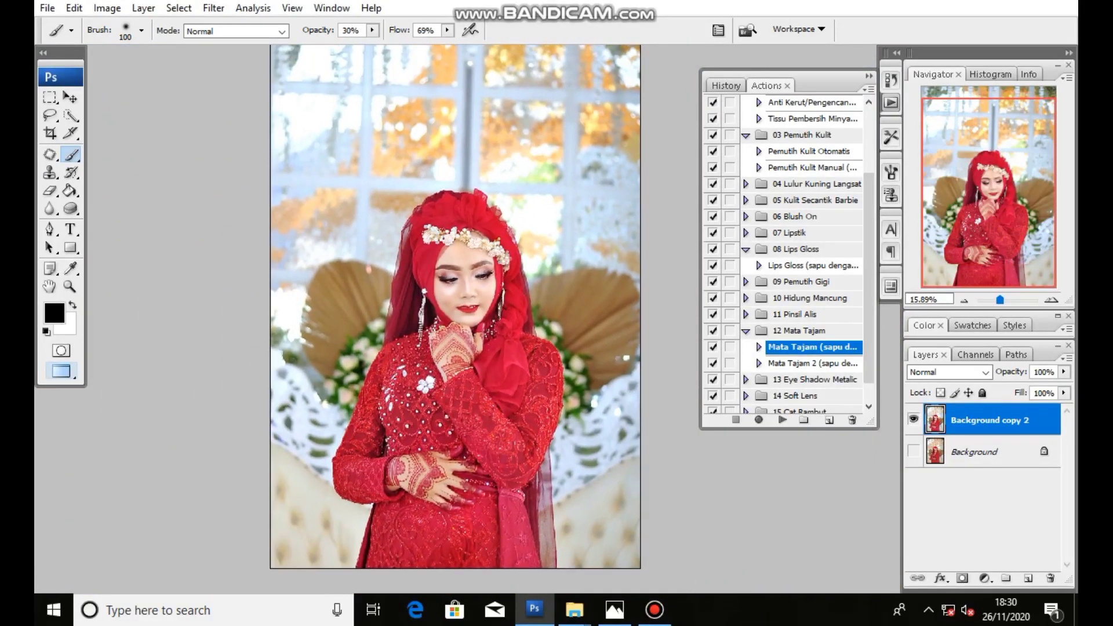
pyautogui.moveTo(1000, 300); pyautogui.dragTo(1000, 300)
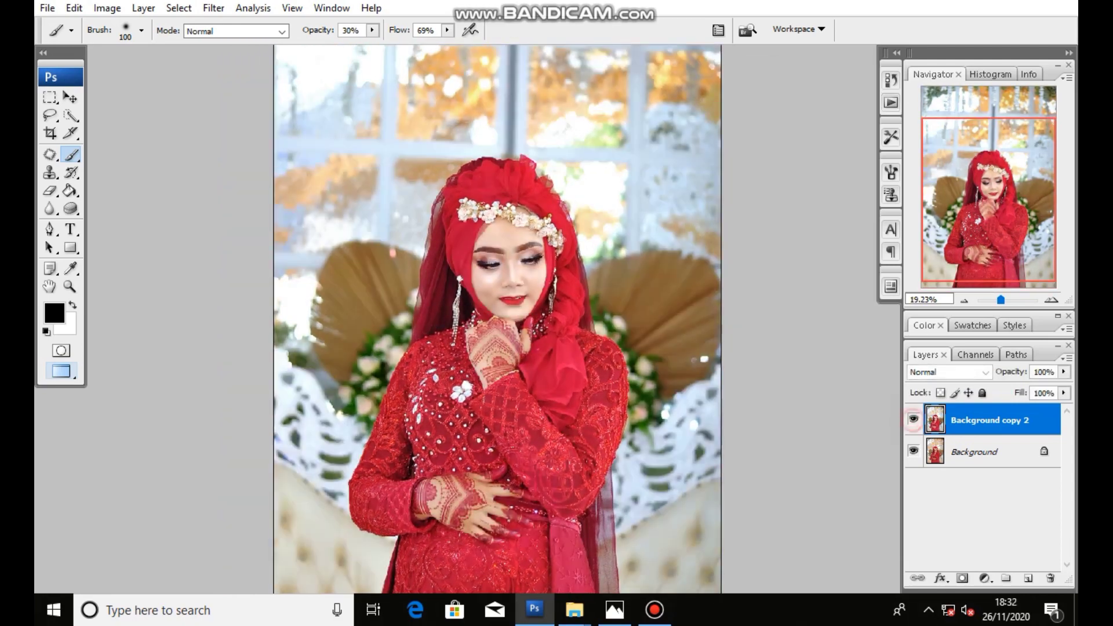
pyautogui.moveTo(1001, 299); pyautogui.dragTo(1004, 300)
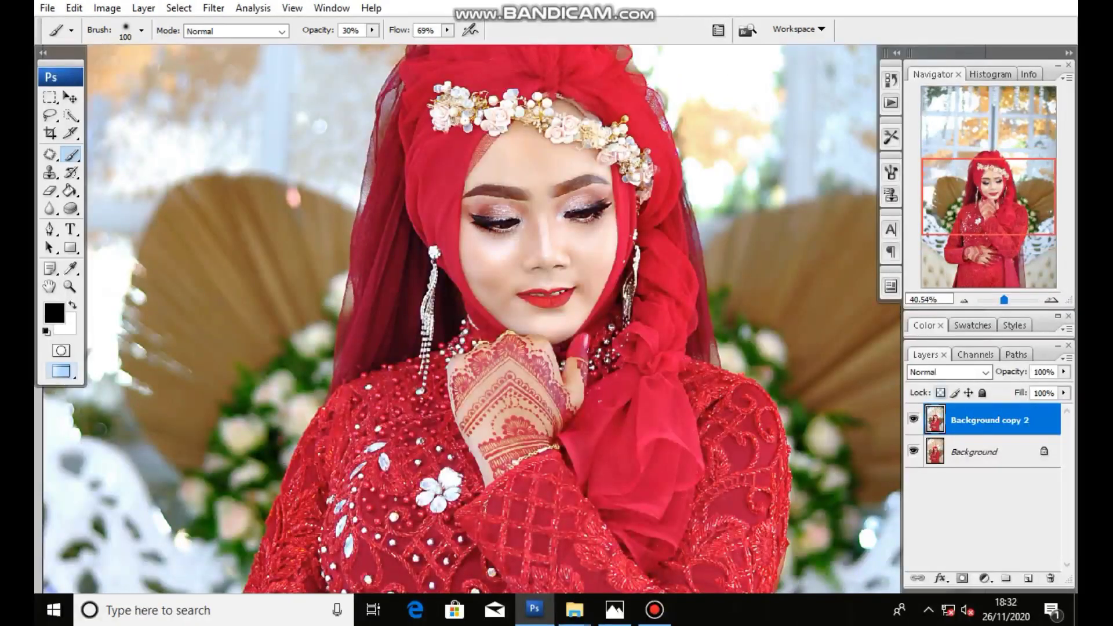
pyautogui.click(914, 419)
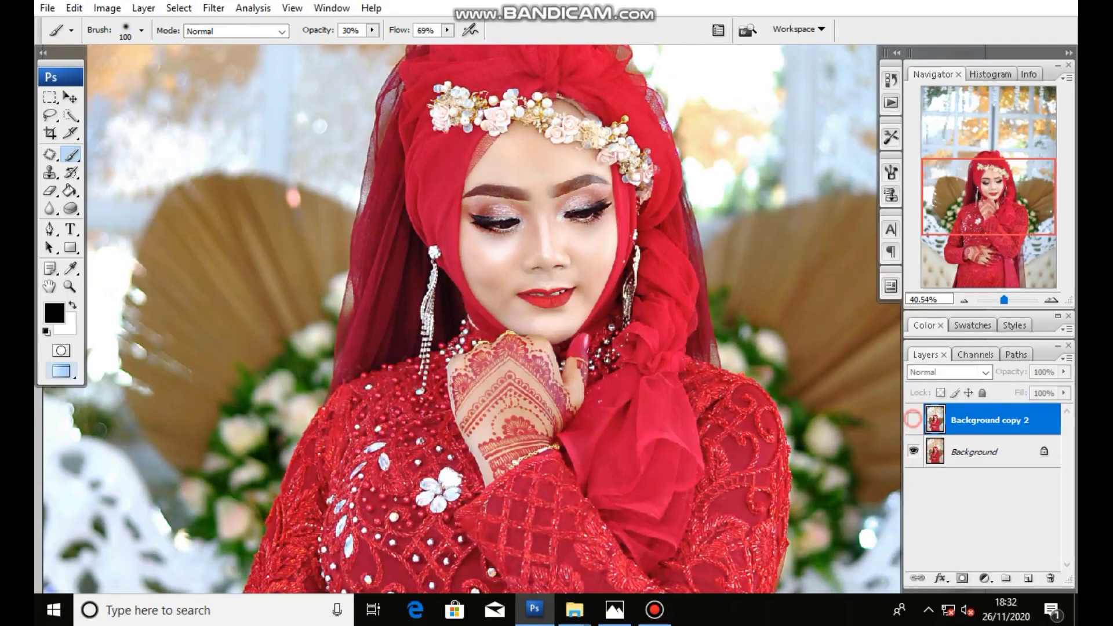
pyautogui.click(914, 419)
pyautogui.moveTo(1004, 299); pyautogui.dragTo(999, 300)
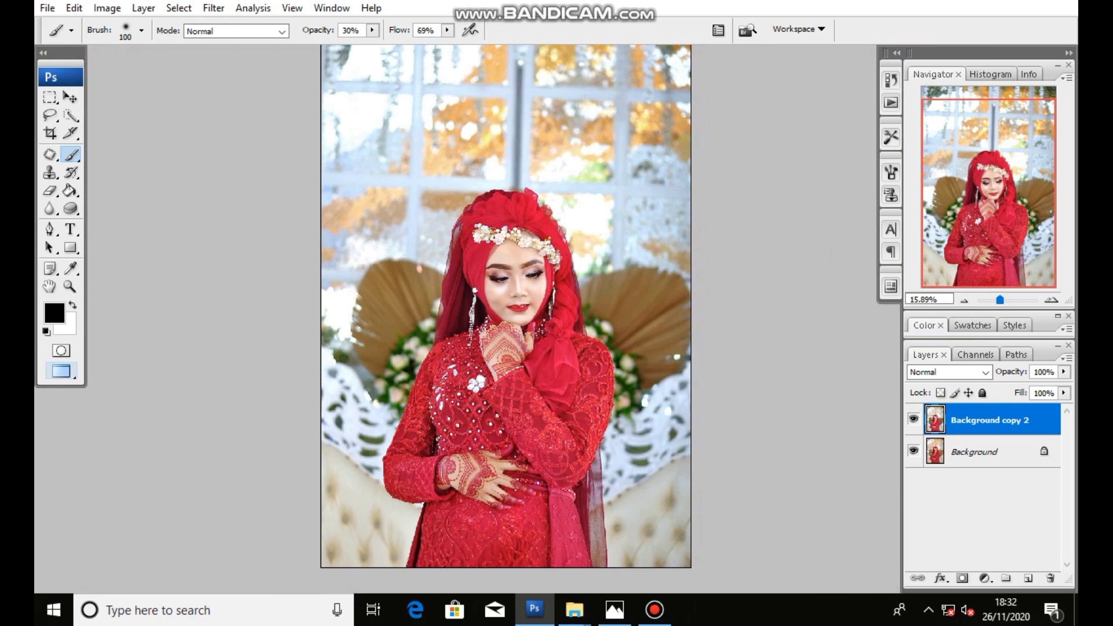
# Duplicate Background copy 2 as a hidden Background copy 3, keeping Background copy 2 selected
pyautogui.moveTo(986, 421); pyautogui.dragTo(1029, 578)
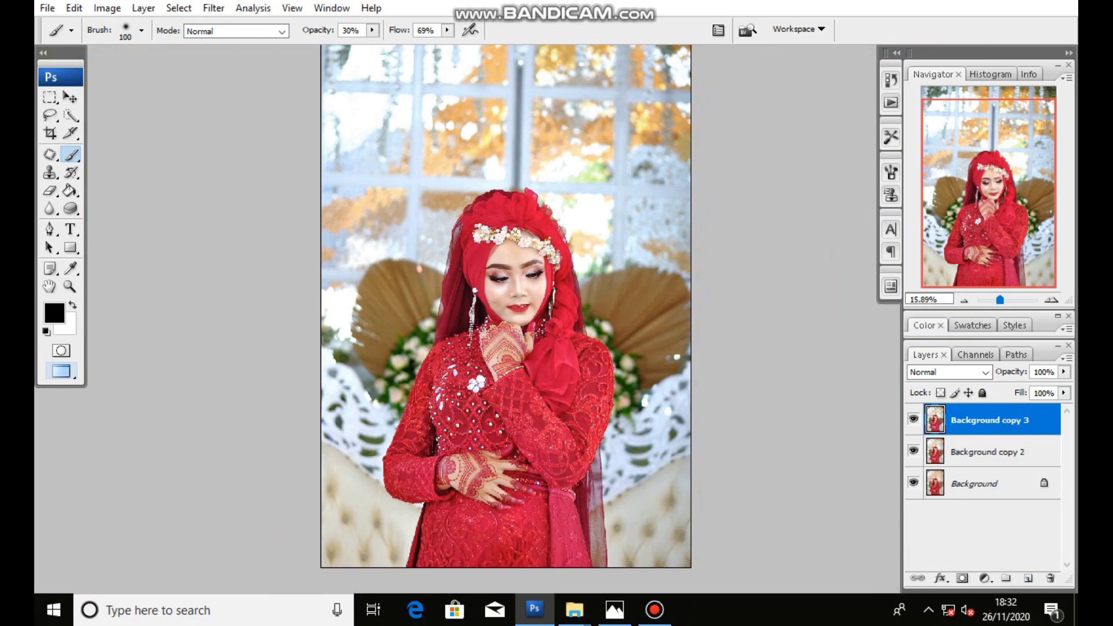
pyautogui.click(914, 419)
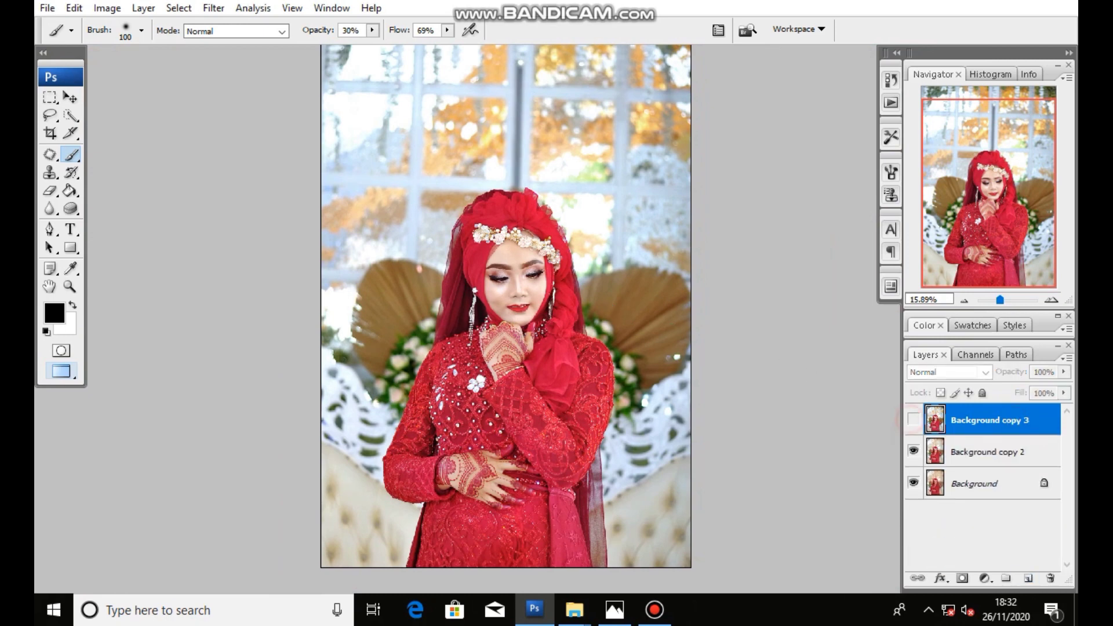
pyautogui.click(967, 453)
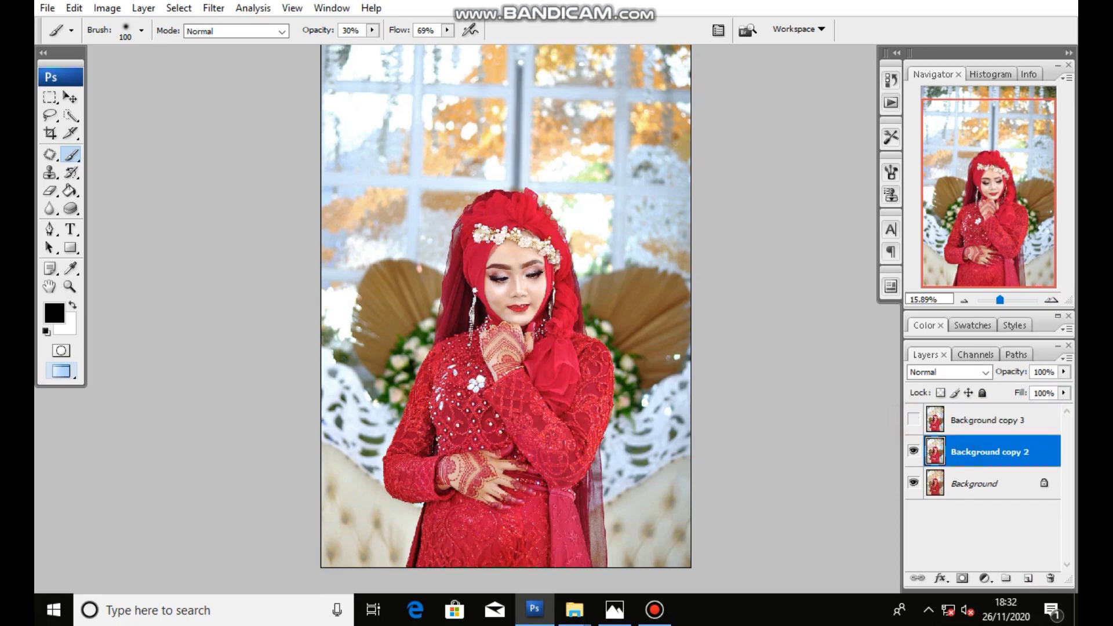
# Add a Curves adjustment layer that raises input 124 to output 131
pyautogui.click(984, 578)
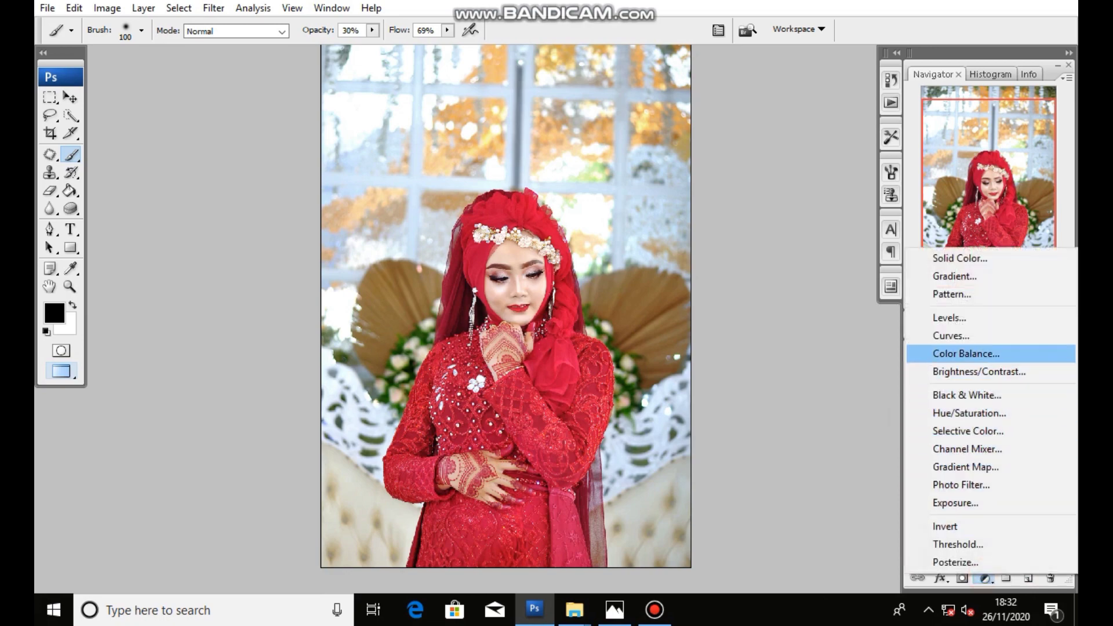
pyautogui.click(951, 334)
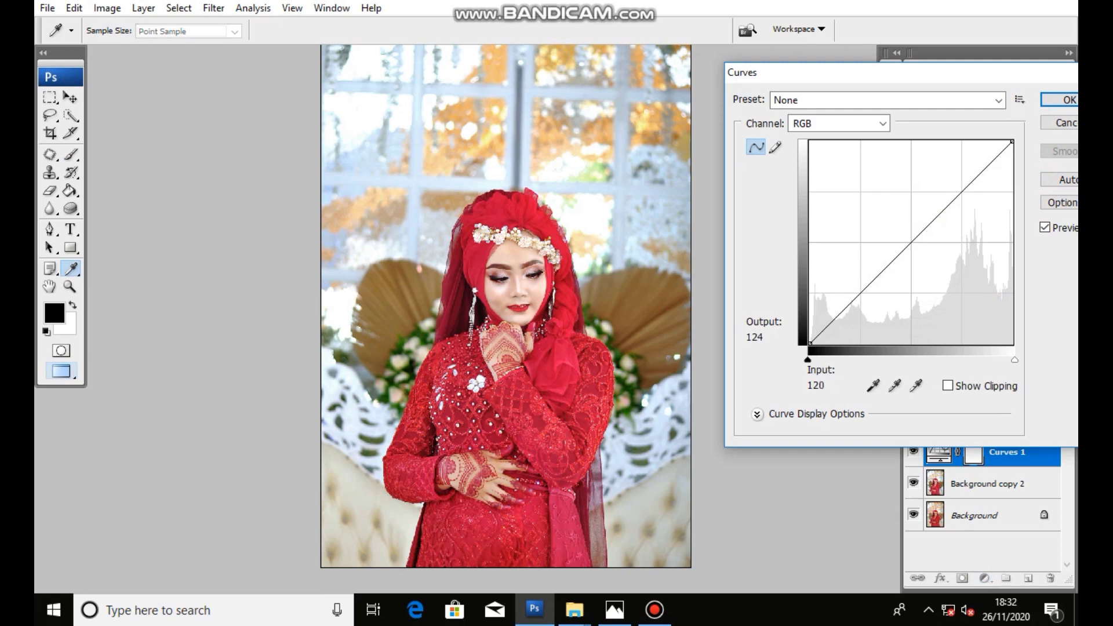
pyautogui.click(909, 240)
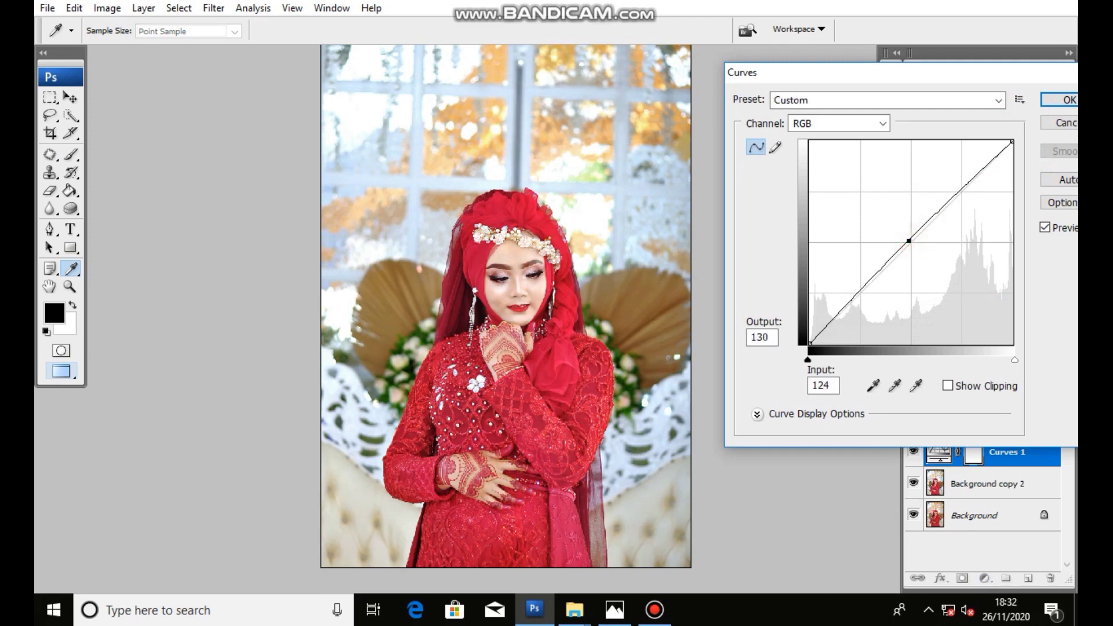
pyautogui.moveTo(908, 240); pyautogui.dragTo(909, 239)
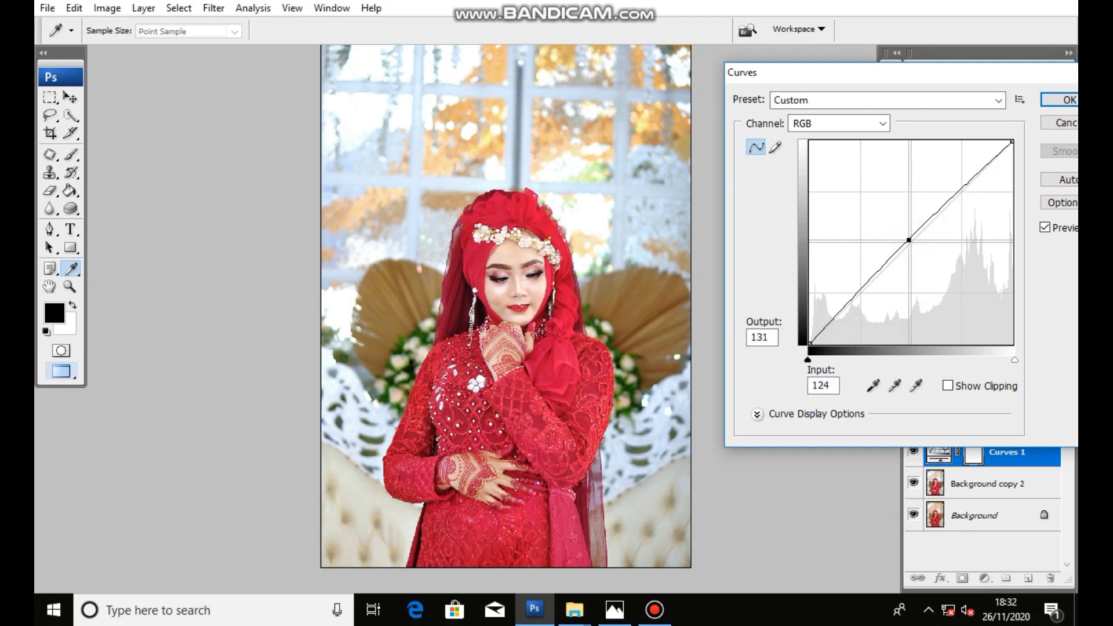
pyautogui.click(1061, 100)
pyautogui.press('b')
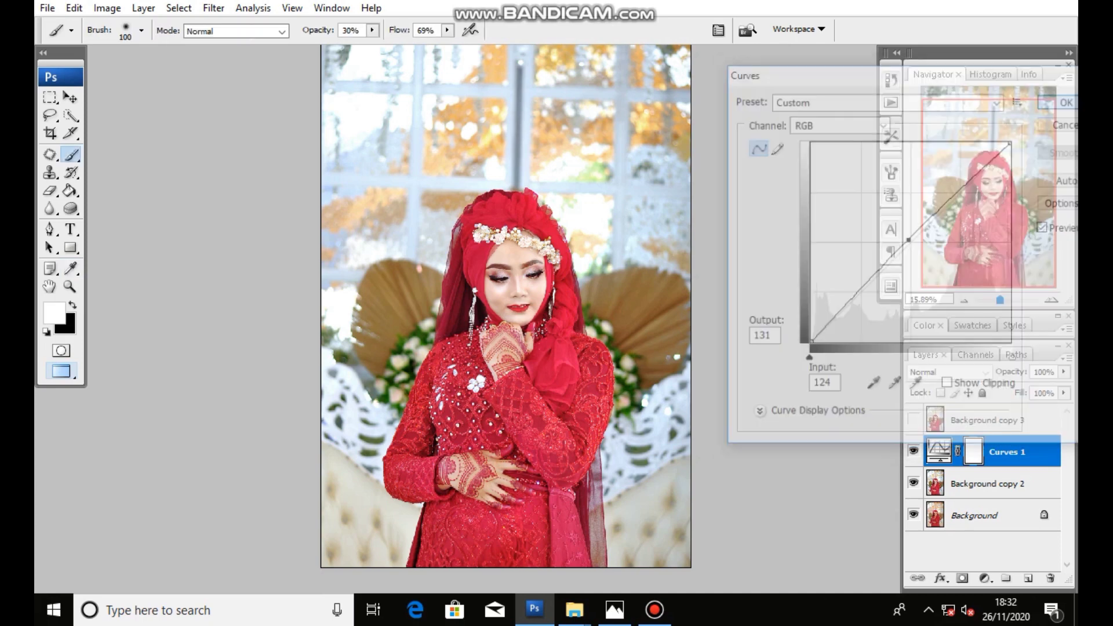
pyautogui.press('x')
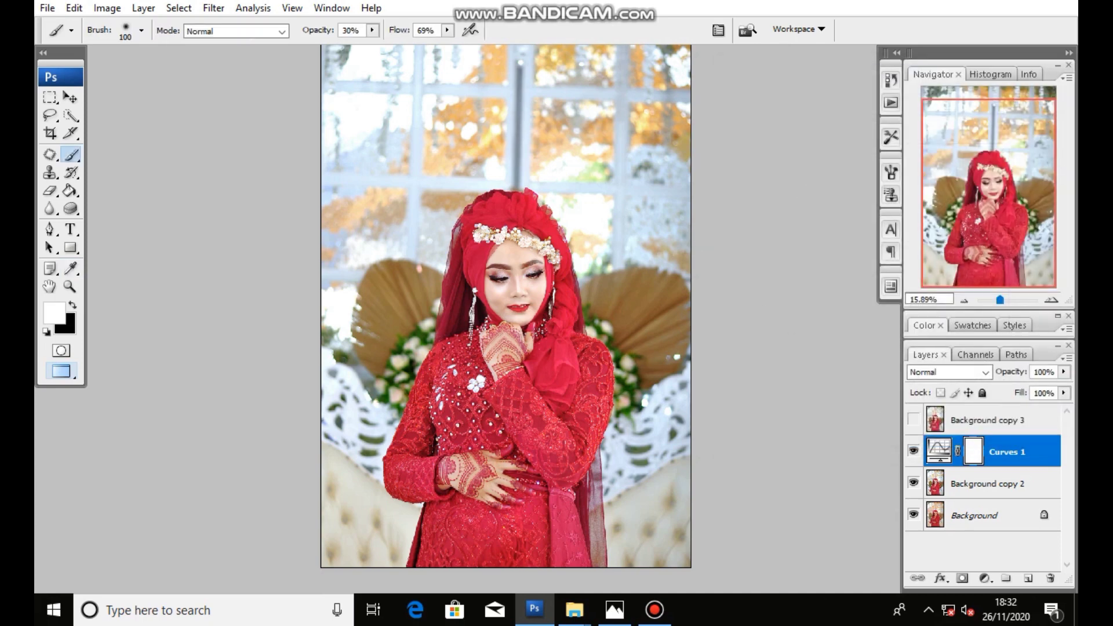
# Add a layer mask to Background copy 3 and set a black brush at 80% opacity, size 700
pyautogui.press('x')
pyautogui.hotkey('alt', ']')
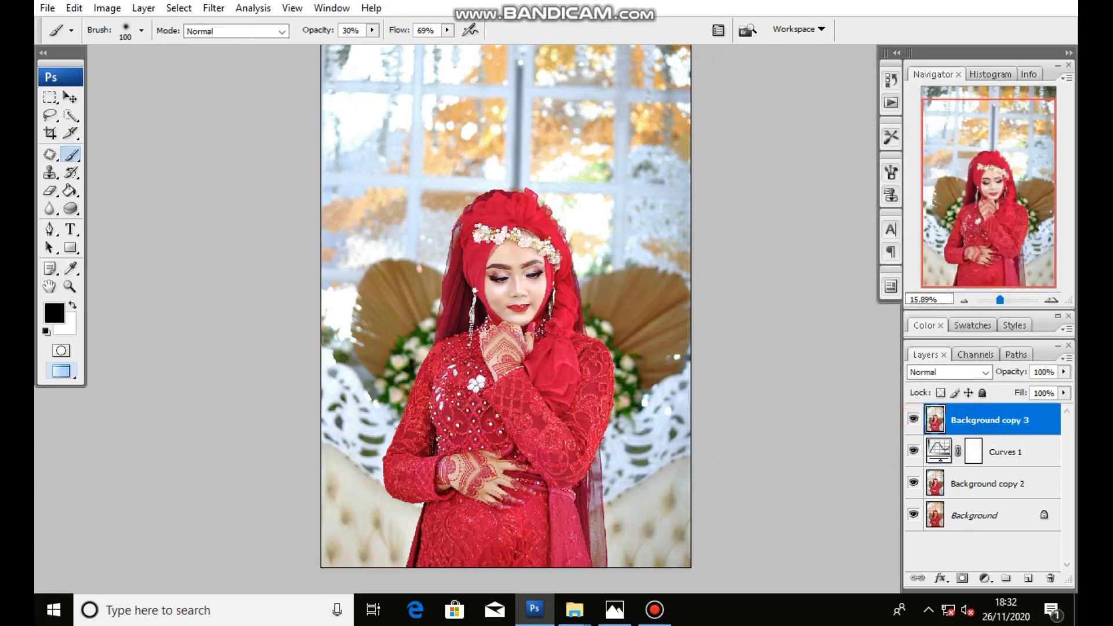
pyautogui.click(963, 578)
pyautogui.press('x')
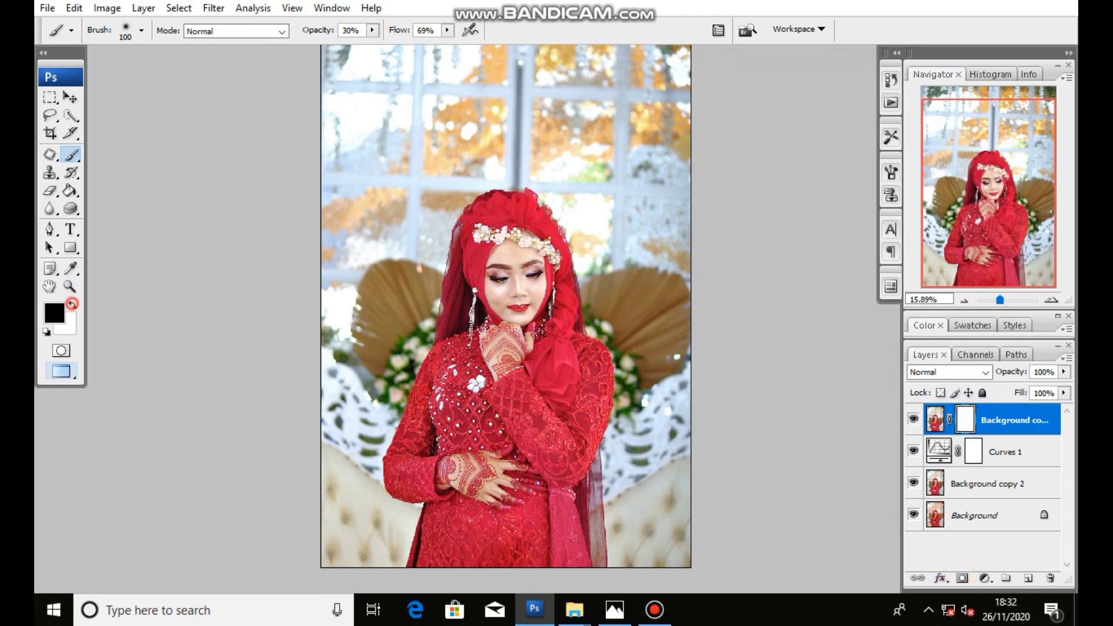
pyautogui.click(373, 29)
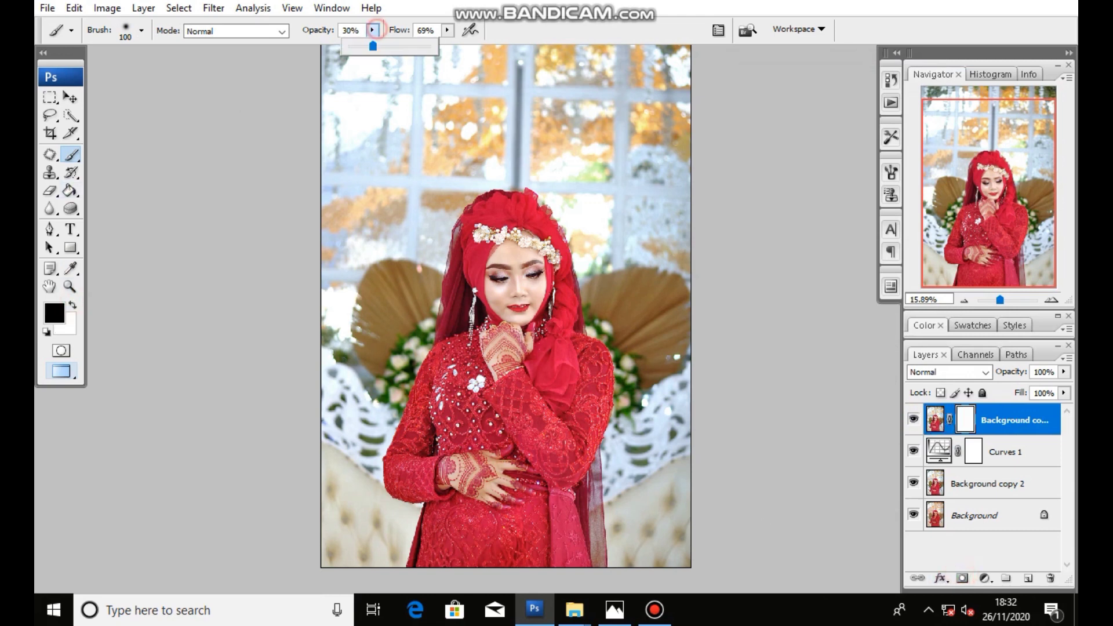
pyautogui.moveTo(373, 46); pyautogui.dragTo(405, 45)
pyautogui.keyDown('alt'); pyautogui.scroll(1, 472, 251); pyautogui.keyUp('alt')
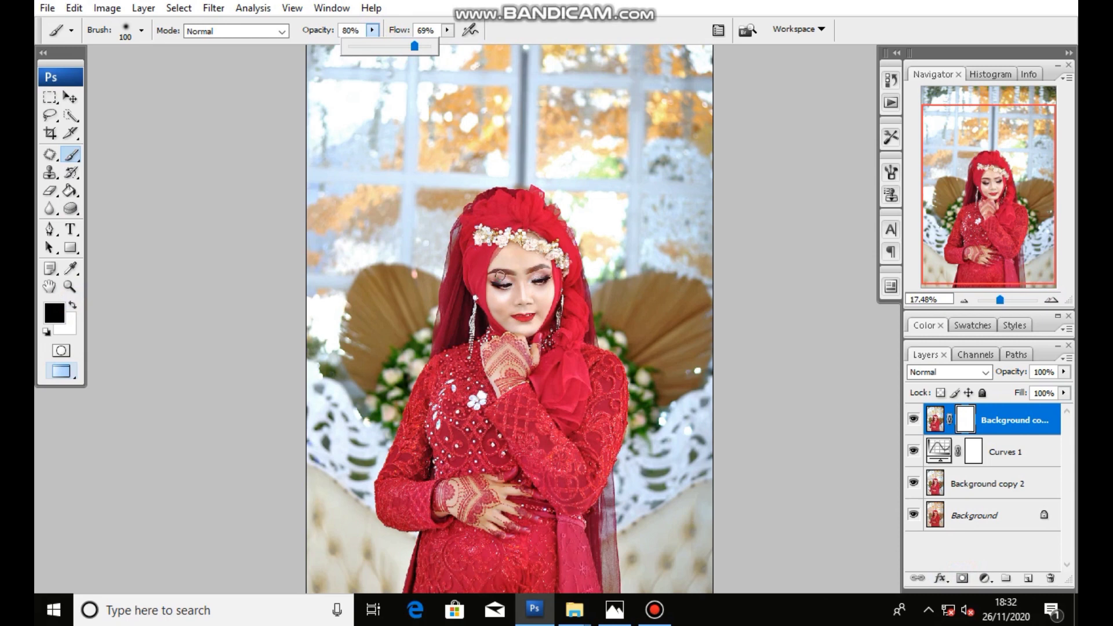
pyautogui.press(']')
pyautogui.press(']')
pyautogui.press(']')
pyautogui.press(']')
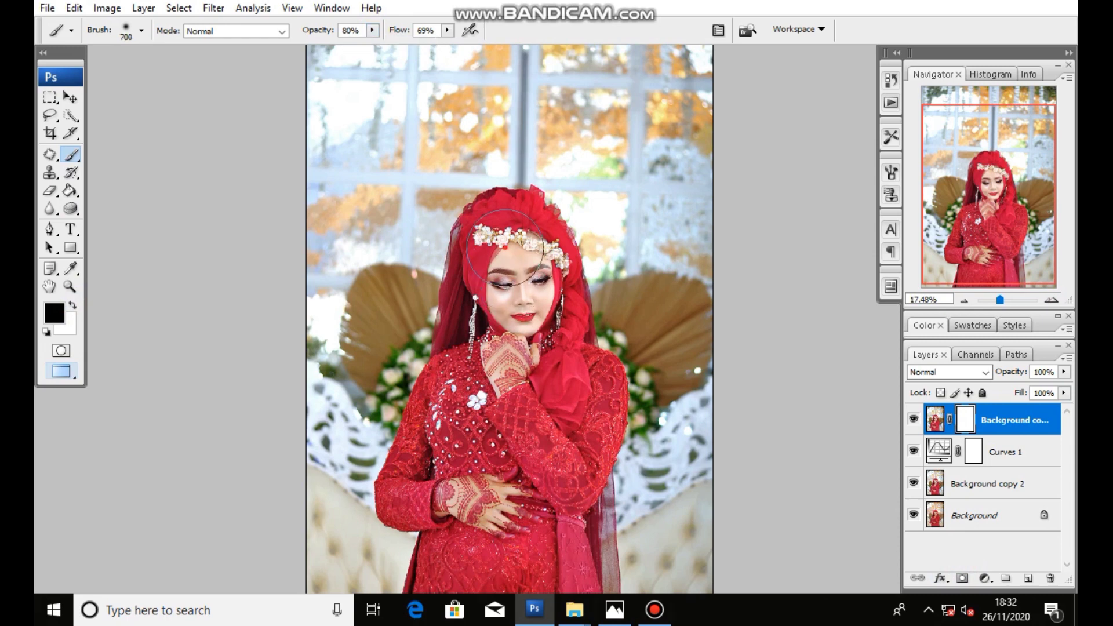
# Paint black over the bride's face, body, headpiece, waist and hand on the mask
pyautogui.click(483, 268)
pyautogui.moveTo(484, 269)
pyautogui.mouseDown()
pyautogui.moveTo(479, 458)
pyautogui.moveTo(572, 399)
pyautogui.mouseUp()
pyautogui.moveTo(497, 429); pyautogui.dragTo(506, 234)
pyautogui.moveTo(487, 554); pyautogui.dragTo(566, 543)
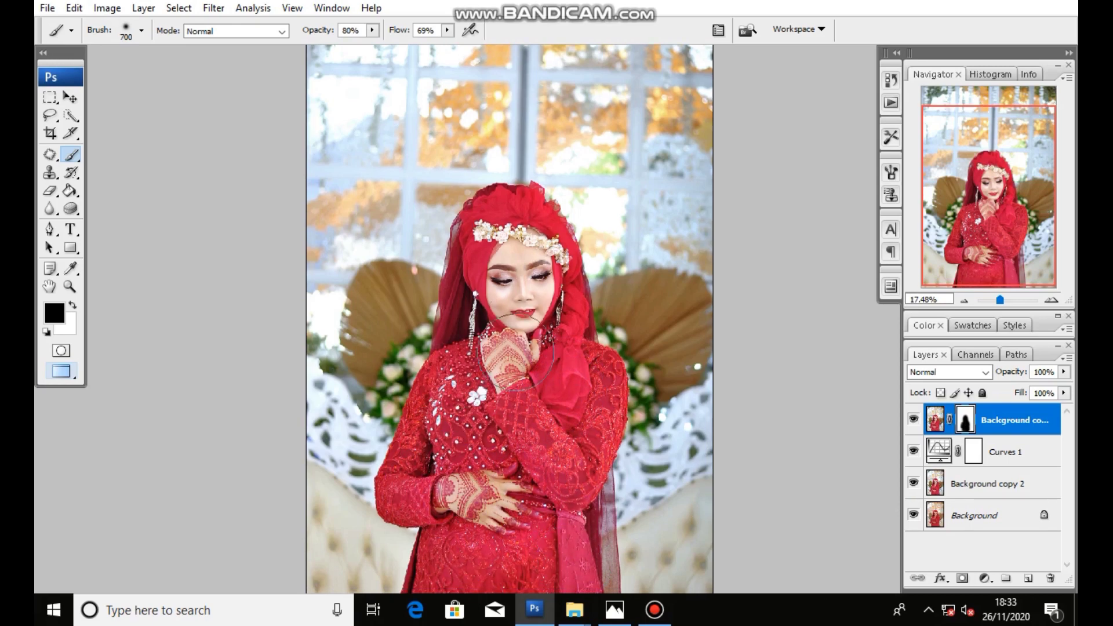
pyautogui.moveTo(486, 410)
pyautogui.mouseDown()
pyautogui.moveTo(511, 364)
pyautogui.moveTo(531, 258)
pyautogui.mouseUp()
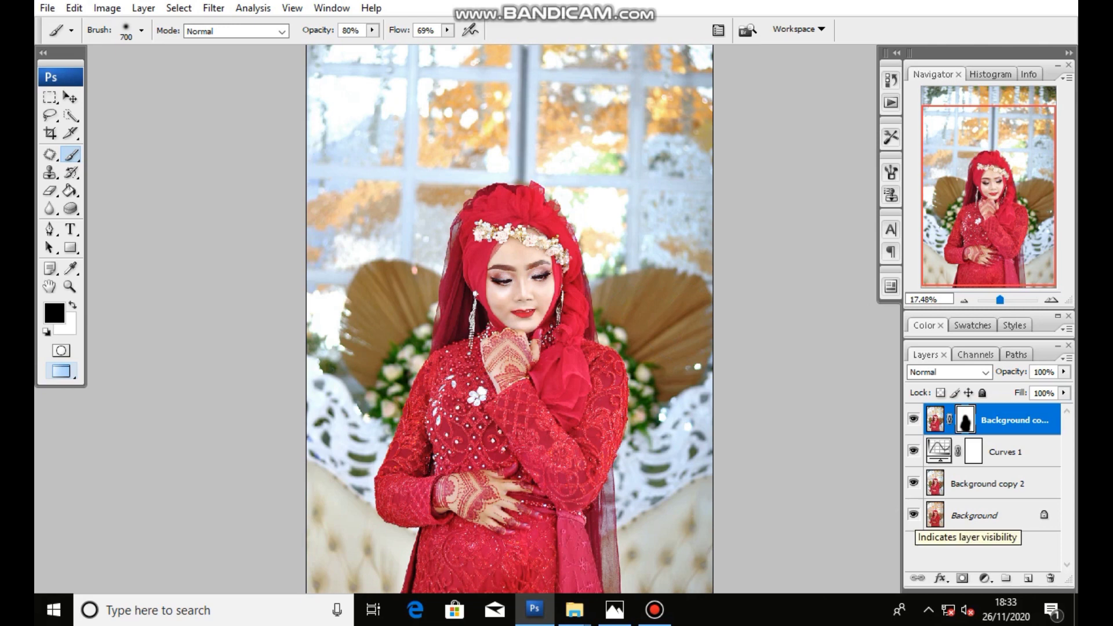
# Hide the Background, compare the top layer, and merge visible layers into Background copy 3
pyautogui.click(914, 515)
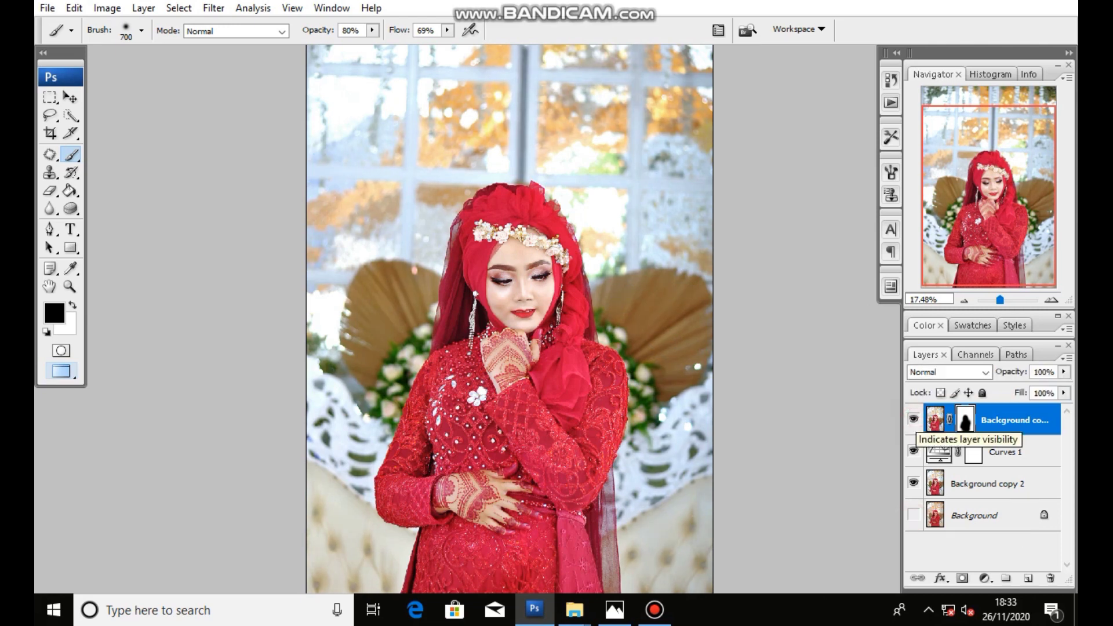
pyautogui.click(914, 419)
pyautogui.click(914, 418)
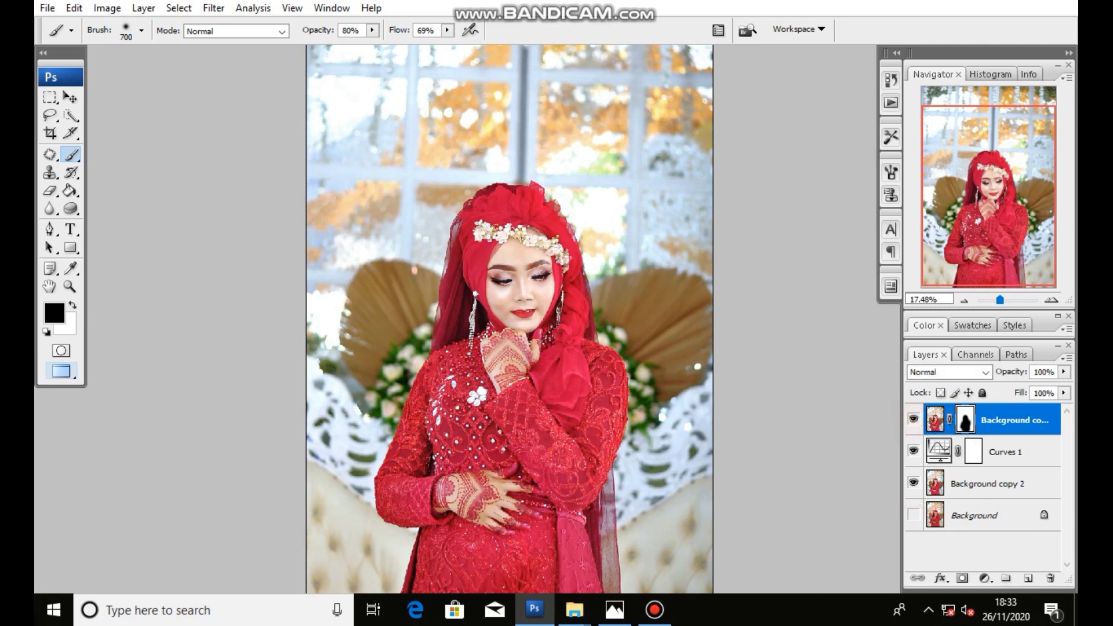
pyautogui.rightClick(1001, 427)
pyautogui.click(994, 392)
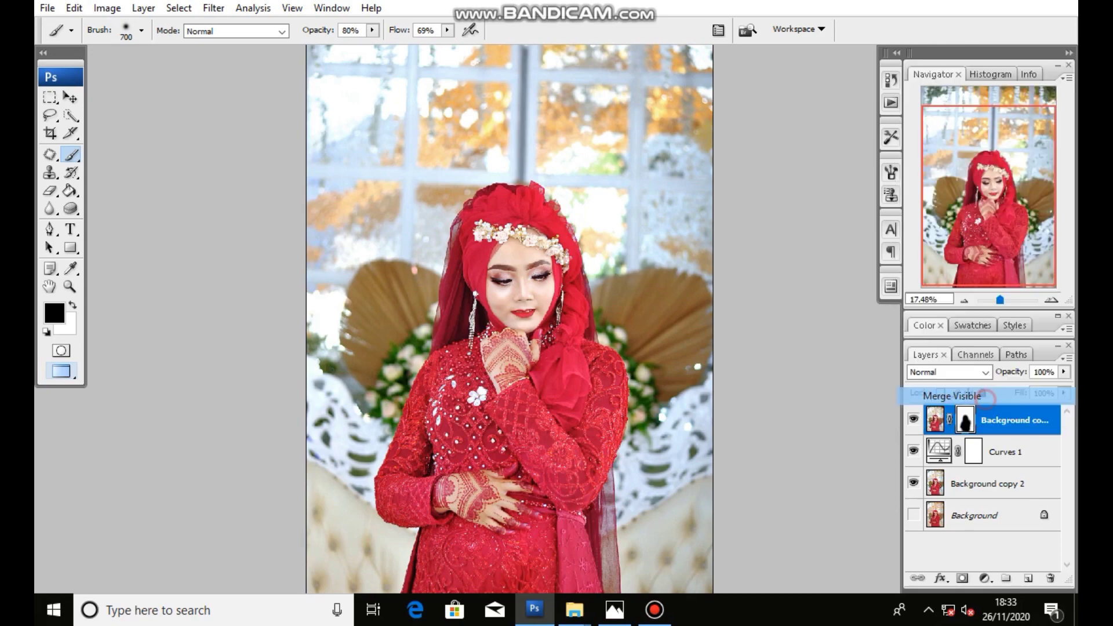
# Nudge the merged photo slightly up and left with the Move tool
pyautogui.press('v')
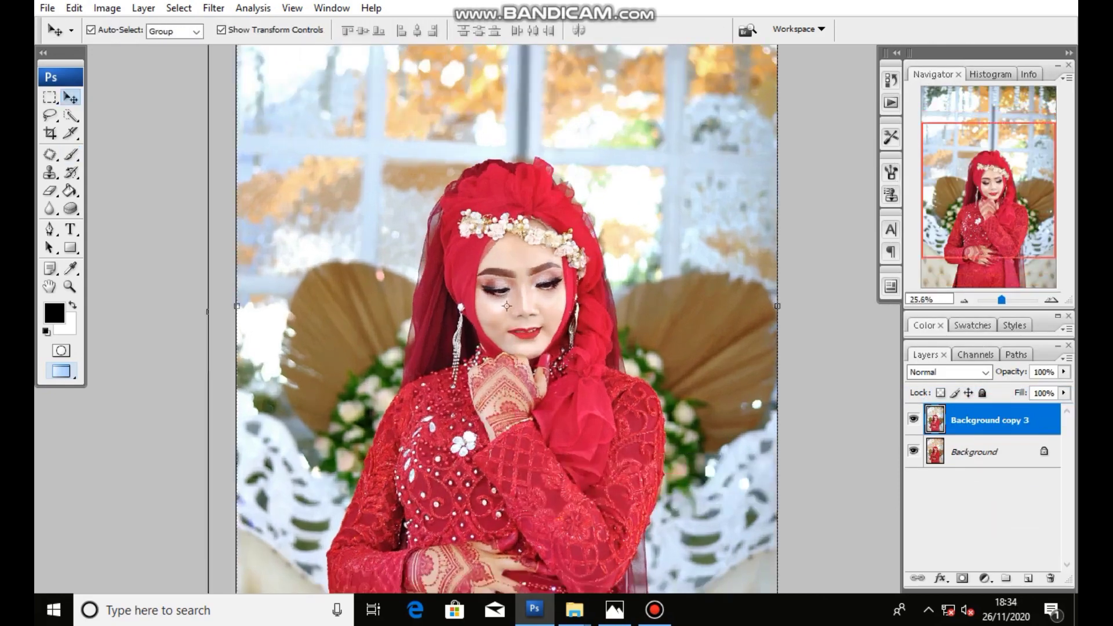
pyautogui.scroll(3, 505, 319)
pyautogui.scroll(-1, 506, 318)
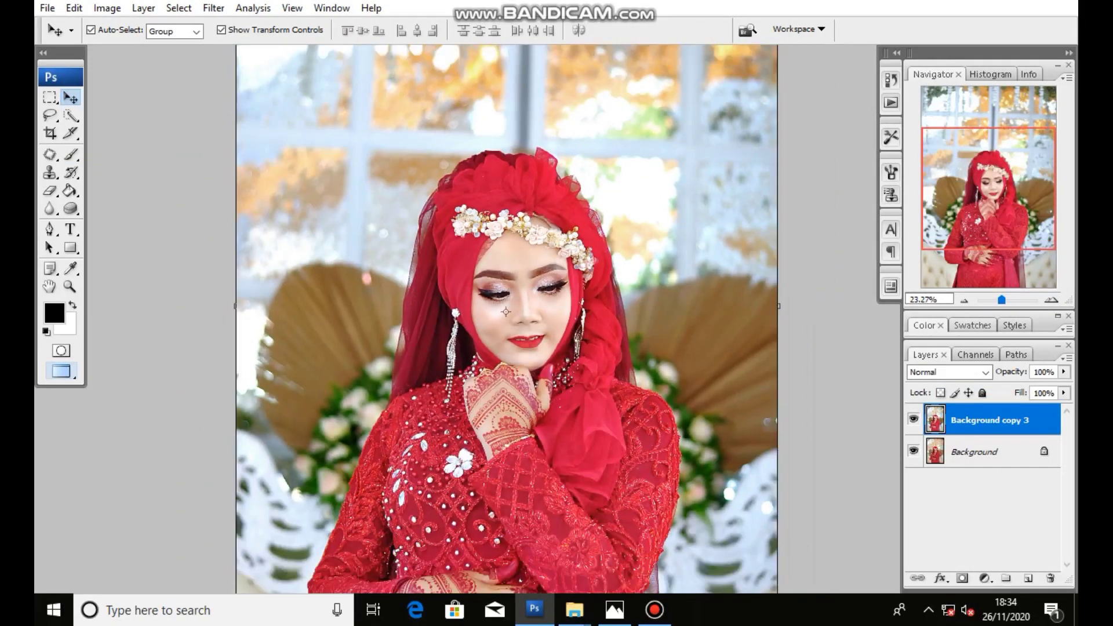
pyautogui.scroll(-1, 505, 316)
pyautogui.scroll(-1, 503, 312)
pyautogui.scroll(-1, 502, 308)
pyautogui.moveTo(502, 308); pyautogui.dragTo(495, 302)
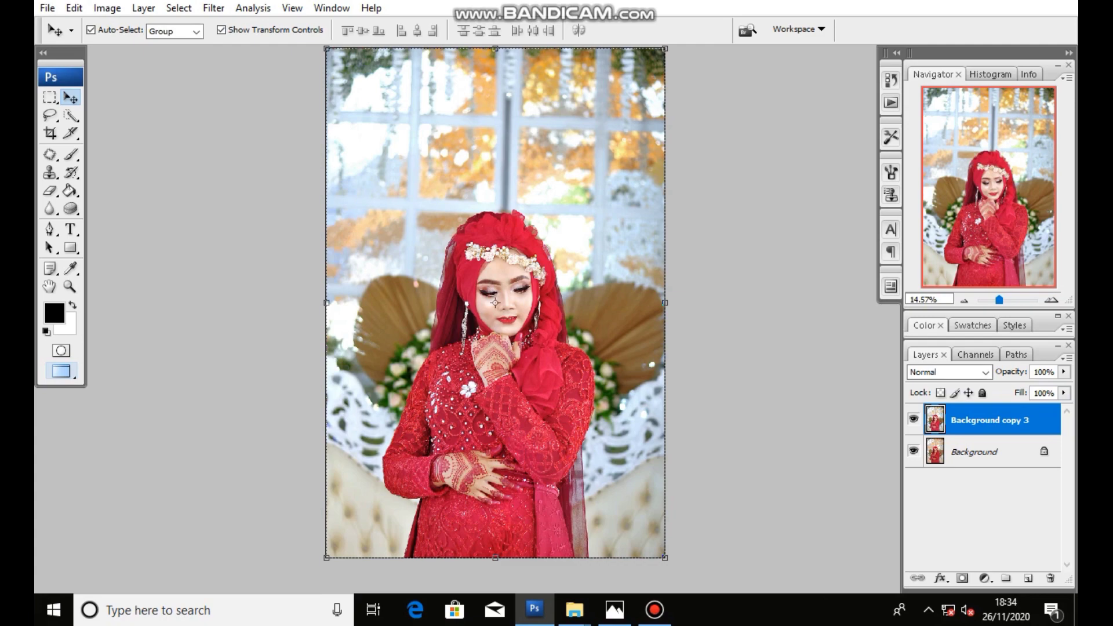
# Add a Levels adjustment layer with input levels 7, 0.93 and 255
pyautogui.click(984, 578)
pyautogui.click(930, 318)
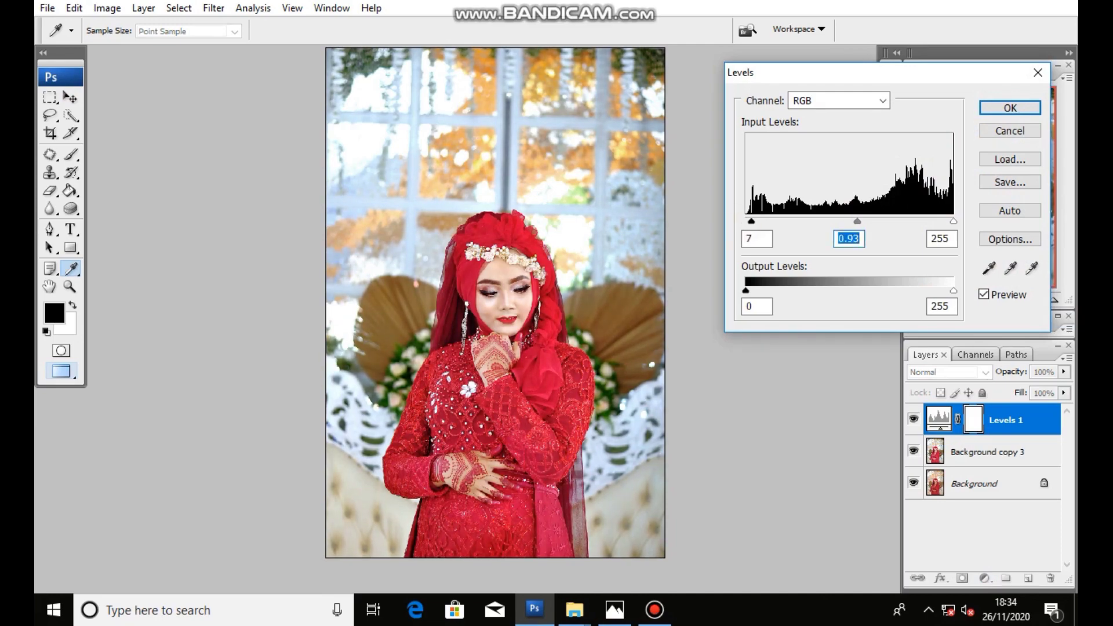
pyautogui.click(1010, 108)
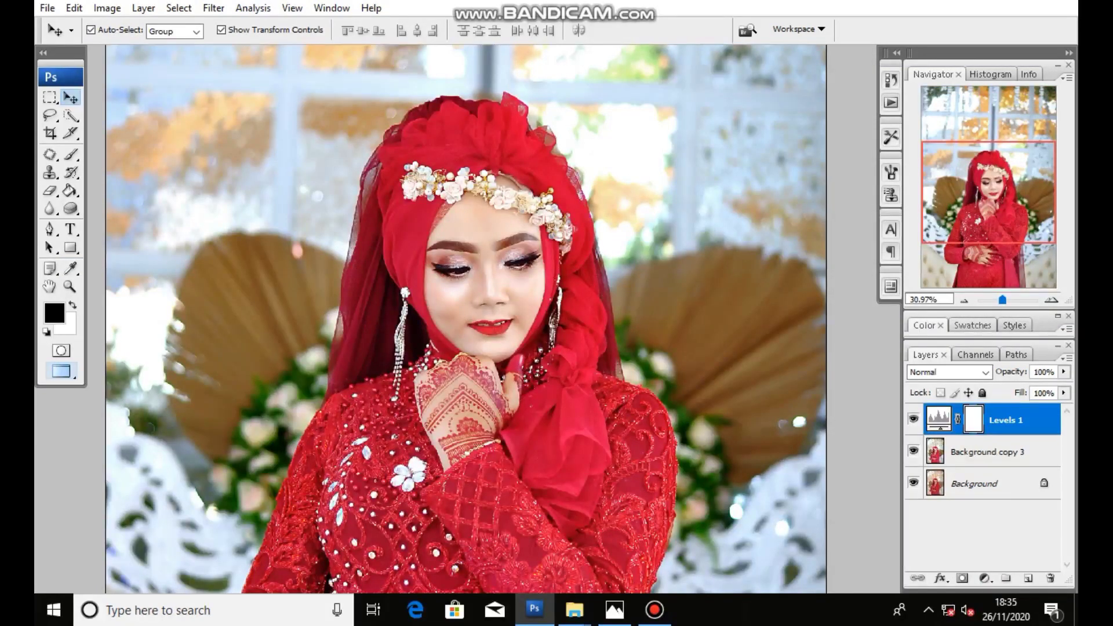
# Paint the Levels 1 mask over the bride's body and dress with a 51% opacity brush
pyautogui.hotkey('ctrl', '0')
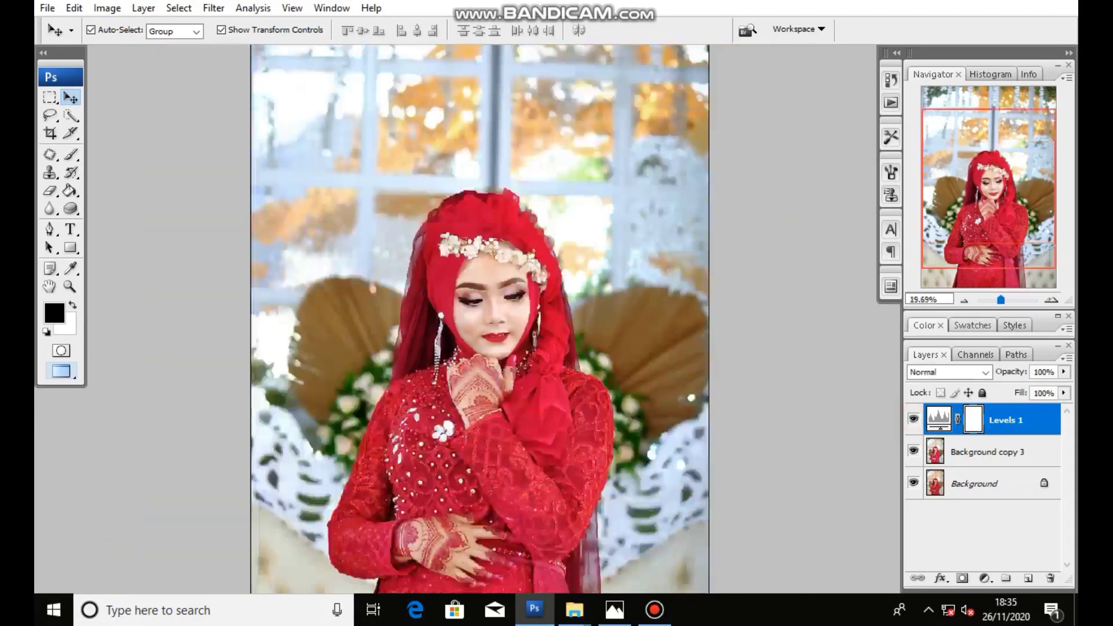
pyautogui.scroll(-3, 482, 319)
pyautogui.click(914, 419)
pyautogui.click(914, 418)
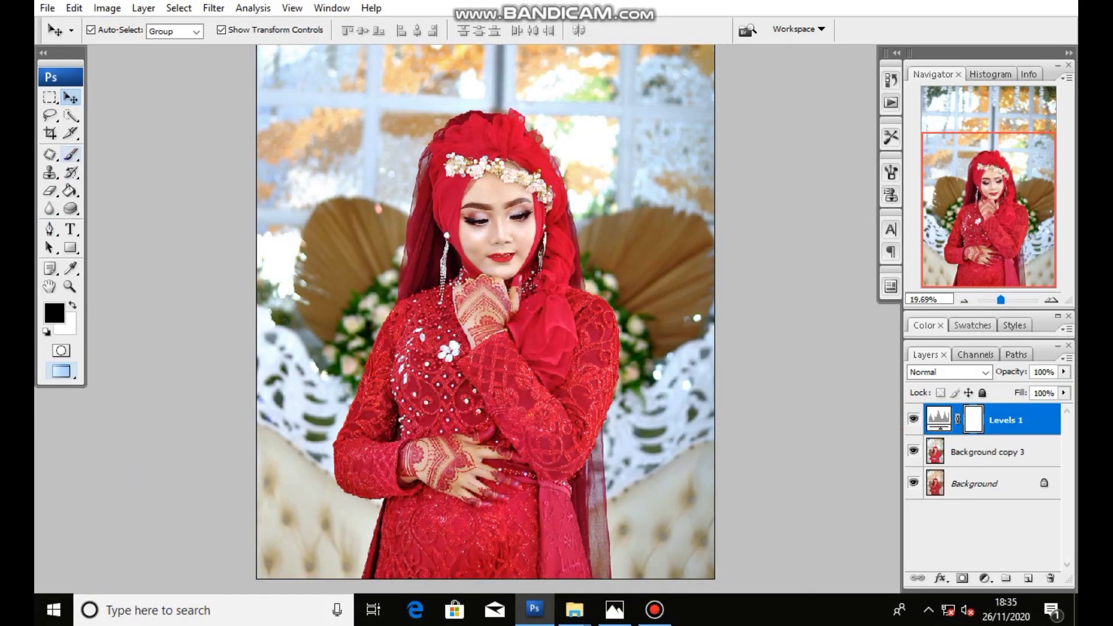
pyautogui.press('b')
pyautogui.moveTo(372, 30); pyautogui.dragTo(359, 46)
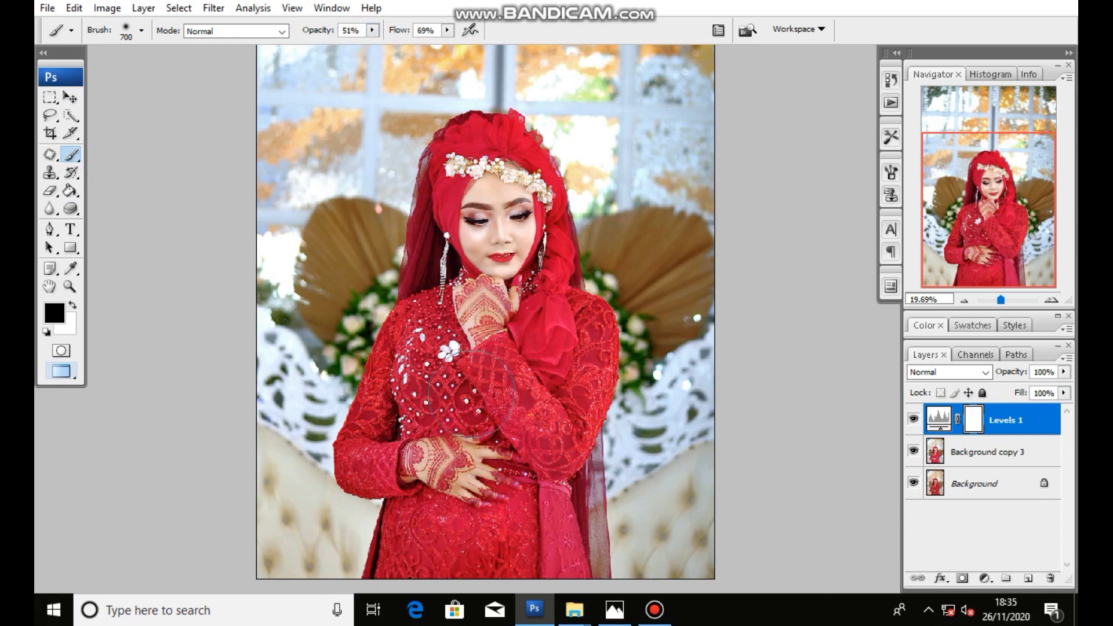
pyautogui.moveTo(371, 446); pyautogui.dragTo(496, 232)
pyautogui.moveTo(643, 313)
pyautogui.mouseDown()
pyautogui.moveTo(632, 467)
pyautogui.moveTo(629, 311)
pyautogui.moveTo(417, 394)
pyautogui.moveTo(468, 265)
pyautogui.mouseUp()
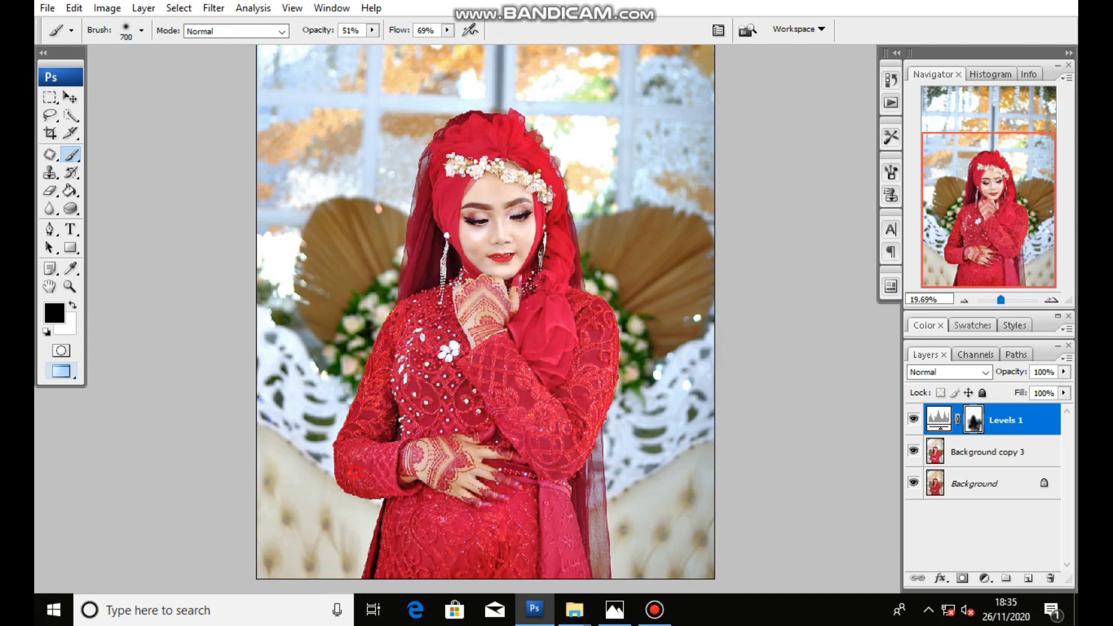
pyautogui.moveTo(543, 281); pyautogui.dragTo(404, 525)
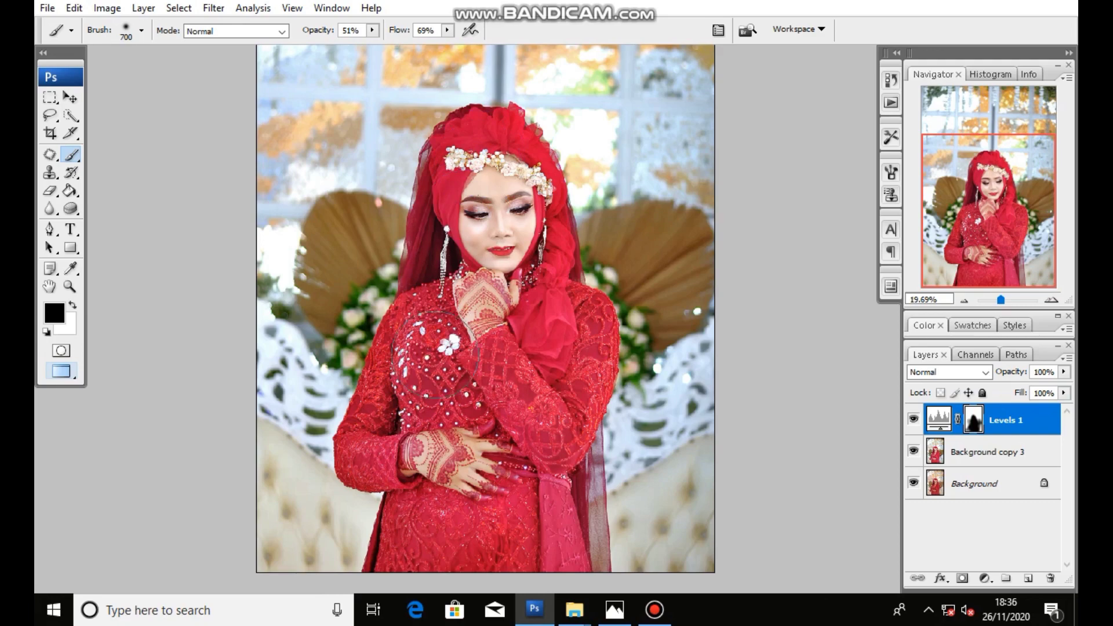
# Zoom into the face and brighten it with one brush dab on the Levels mask
pyautogui.scroll(2, 542, 290)
pyautogui.scroll(-2, 542, 290)
pyautogui.scroll(-2, 543, 290)
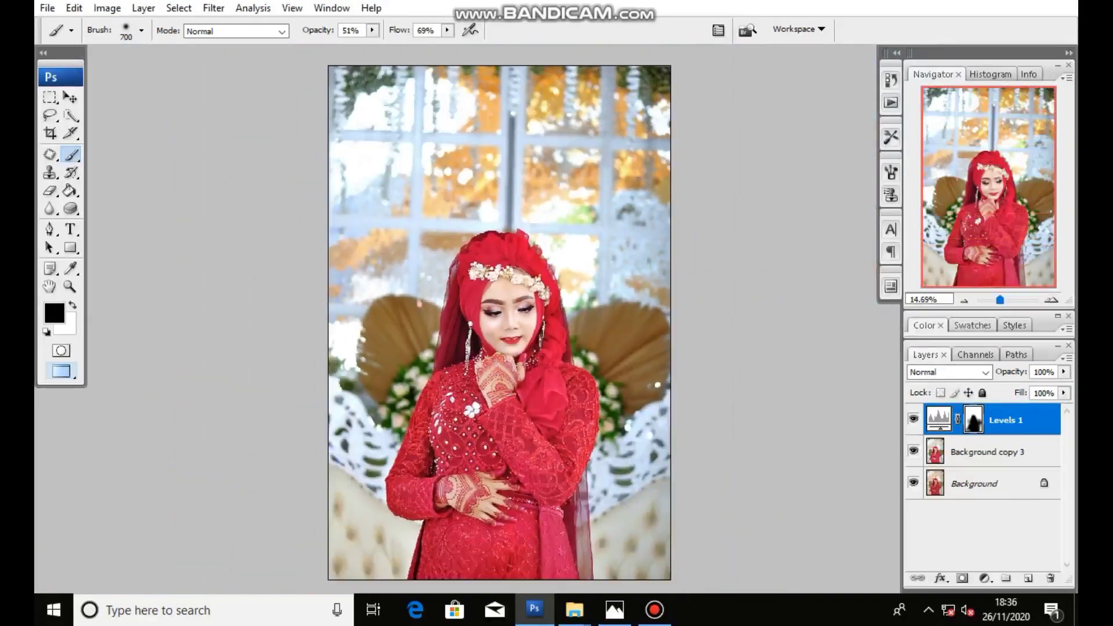
pyautogui.scroll(1, 508, 316)
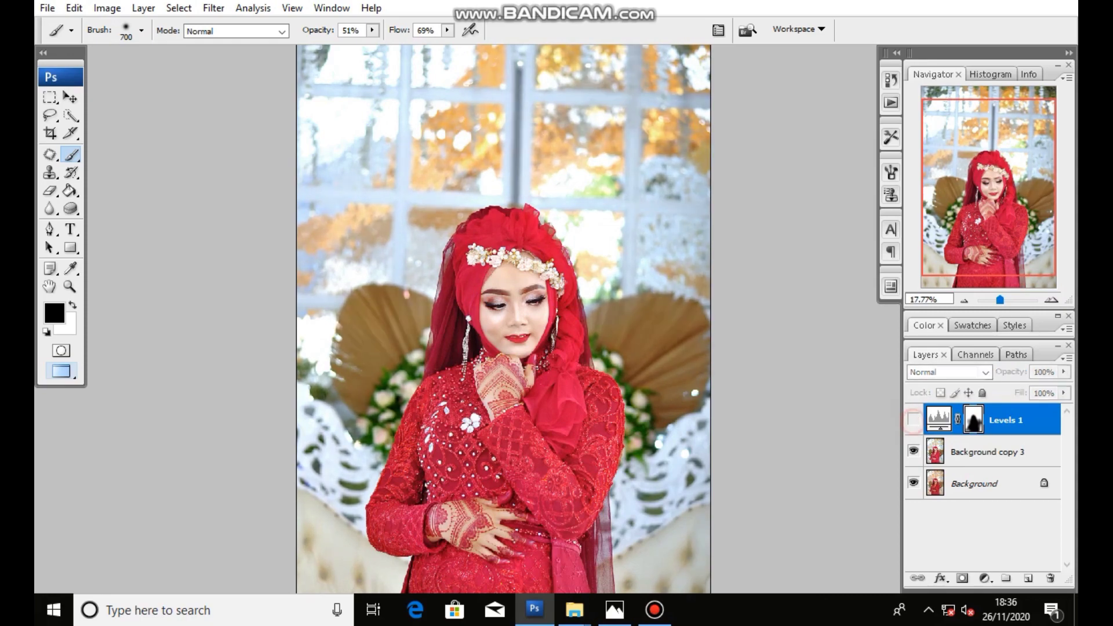
pyautogui.scroll(1, 501, 325)
pyautogui.scroll(4, 501, 326)
pyautogui.scroll(1, 501, 325)
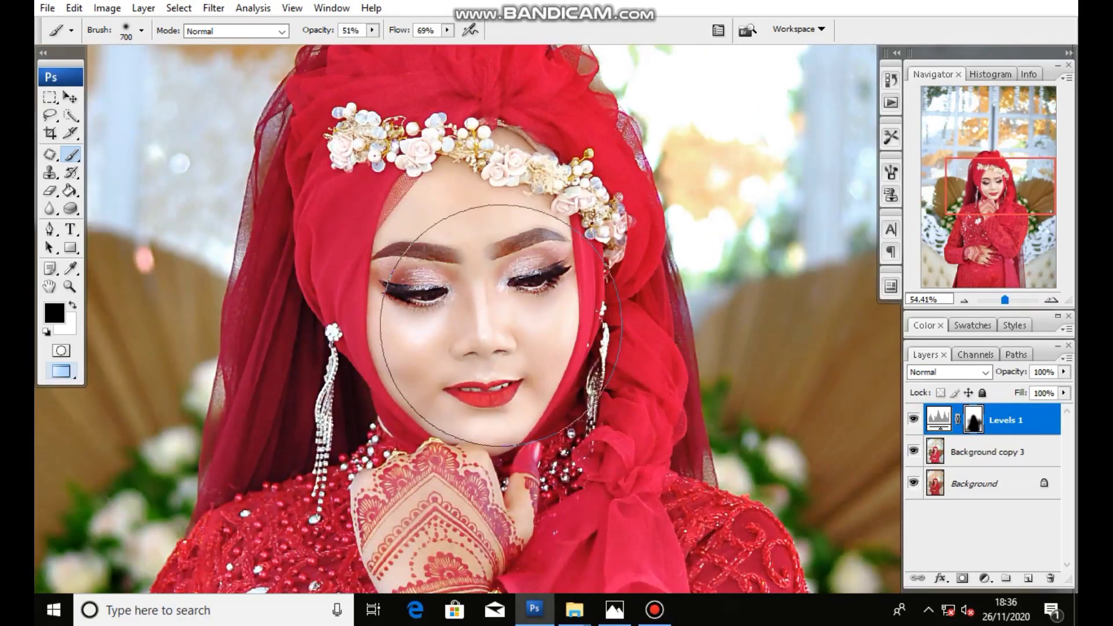
pyautogui.click(501, 326)
# Merge Levels 1 into Background copy 3 and hide the layer to compare with the original
pyautogui.rightClick(967, 456)
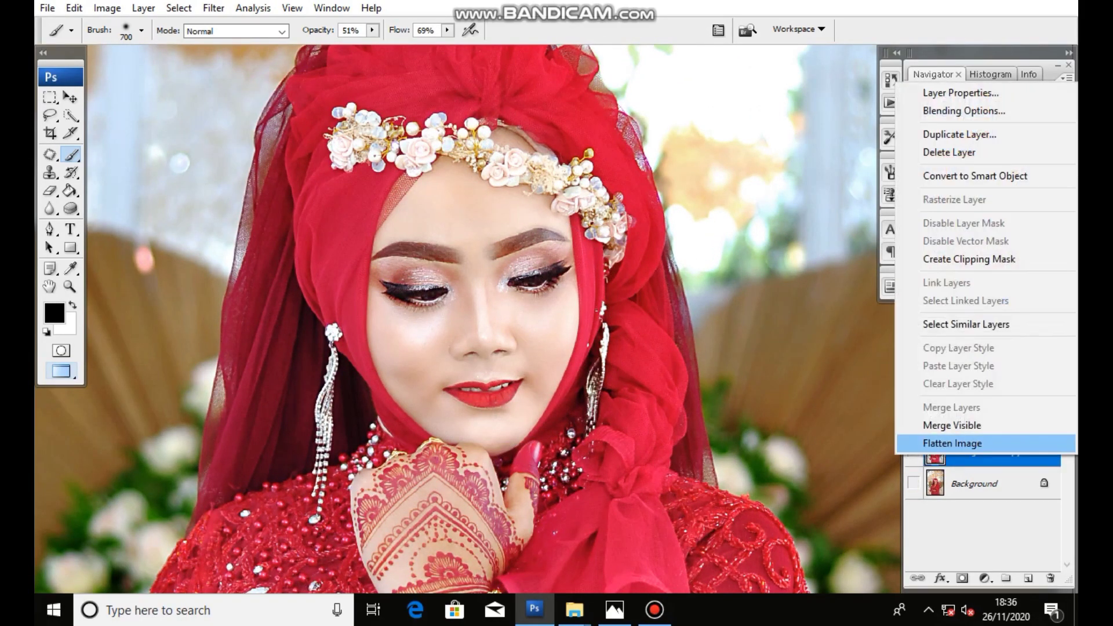
pyautogui.press('Escape')
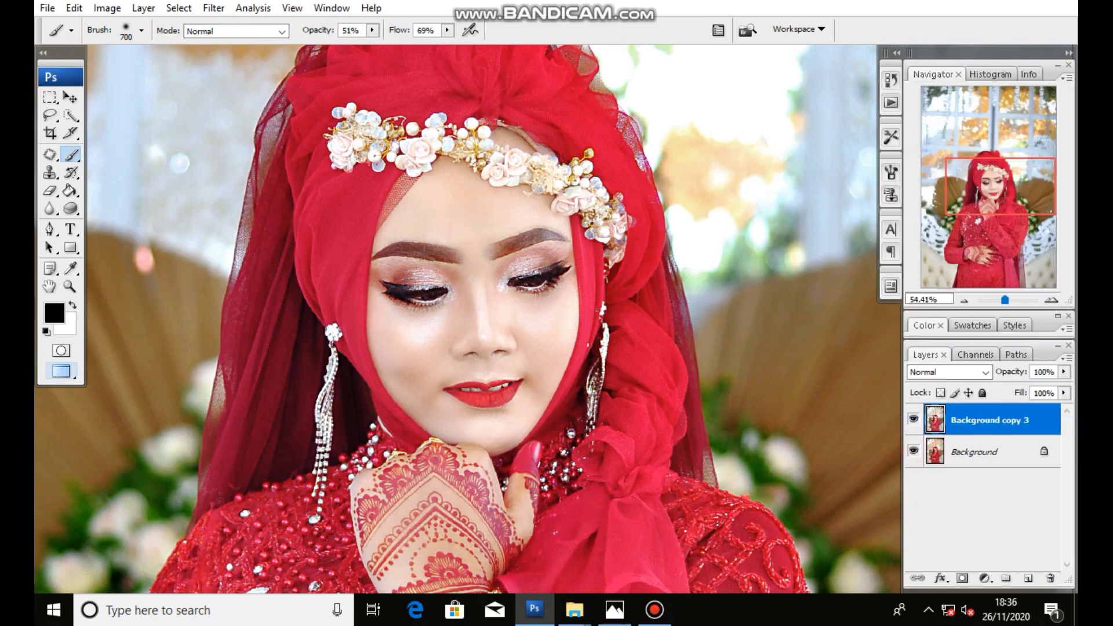
pyautogui.click(913, 419)
# Toggle Background copy 3's visibility to compare the retouch against the original
pyautogui.click(914, 419)
pyautogui.click(913, 419)
pyautogui.click(913, 419)
pyautogui.scroll(2, 417, 348)
# Patch away the white spot above the upper lip and the cheek blemish
pyautogui.press('j')
pyautogui.scroll(1, 529, 373)
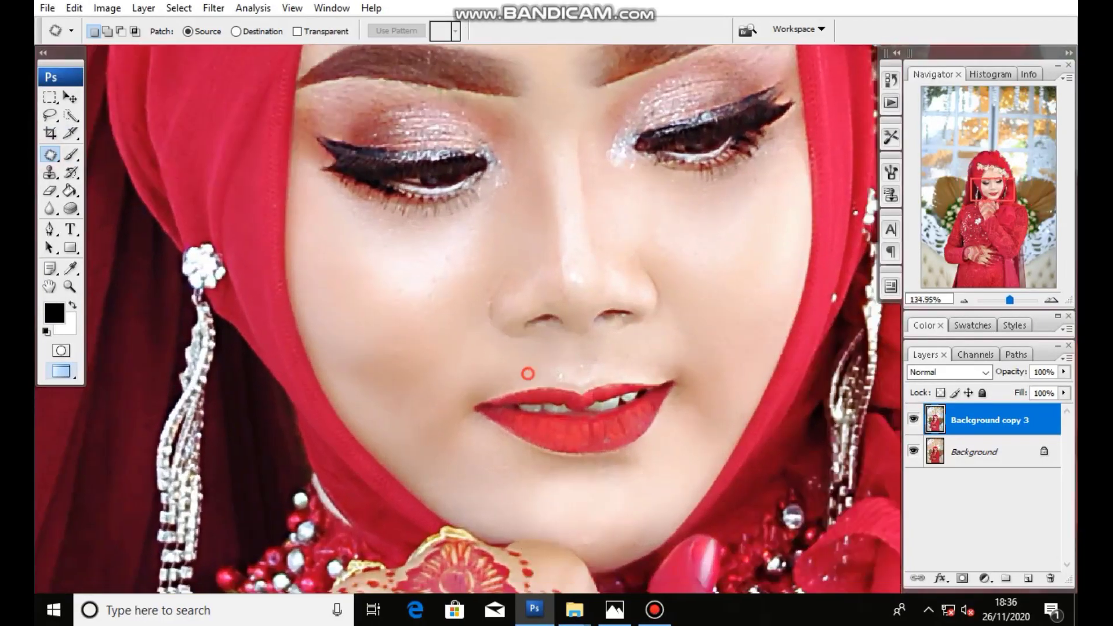
pyautogui.scroll(1, 450, 323)
pyautogui.scroll(1, 470, 313)
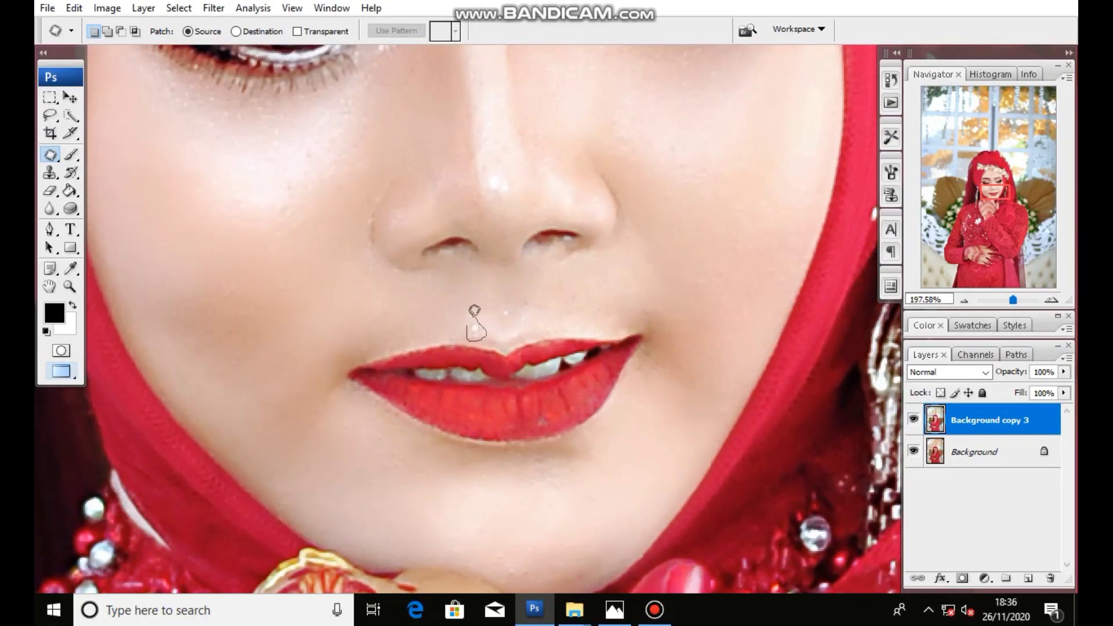
pyautogui.moveTo(474, 311); pyautogui.dragTo(455, 310)
pyautogui.hotkey('ctrl', 'd')
pyautogui.moveTo(289, 210); pyautogui.dragTo(298, 228)
pyautogui.hotkey('ctrl', 'd')
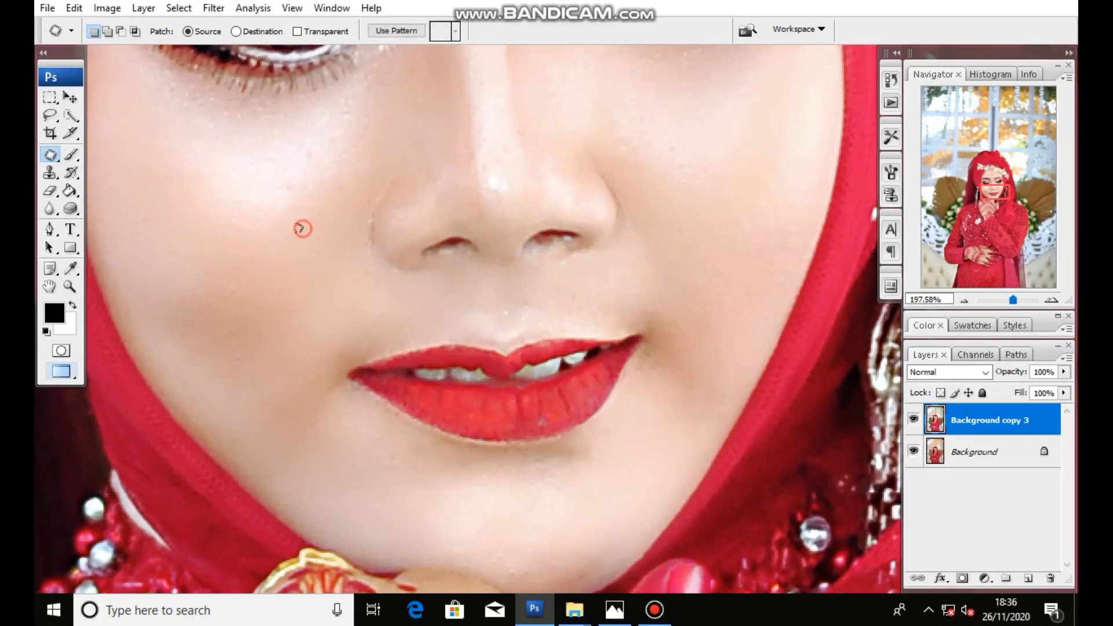
# Patch another spot above the lip and the chin blemish, then outline one more near the chin
pyautogui.scroll(-3, 298, 261)
pyautogui.scroll(1, 411, 269)
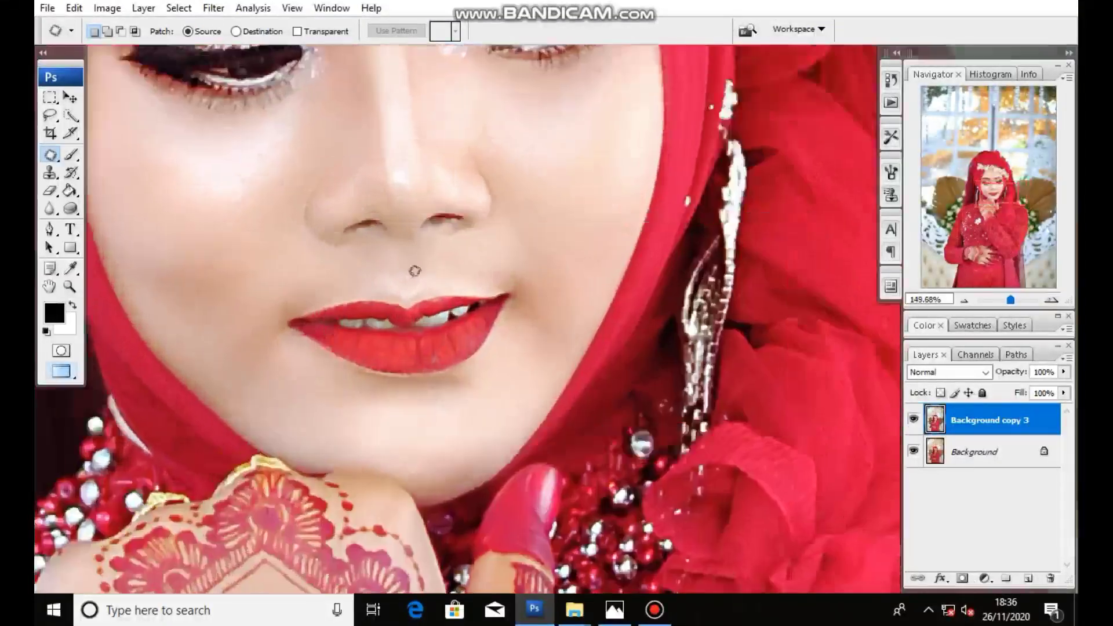
pyautogui.scroll(2, 406, 271)
pyautogui.moveTo(406, 259); pyautogui.dragTo(406, 248)
pyautogui.hotkey('ctrl', 'd')
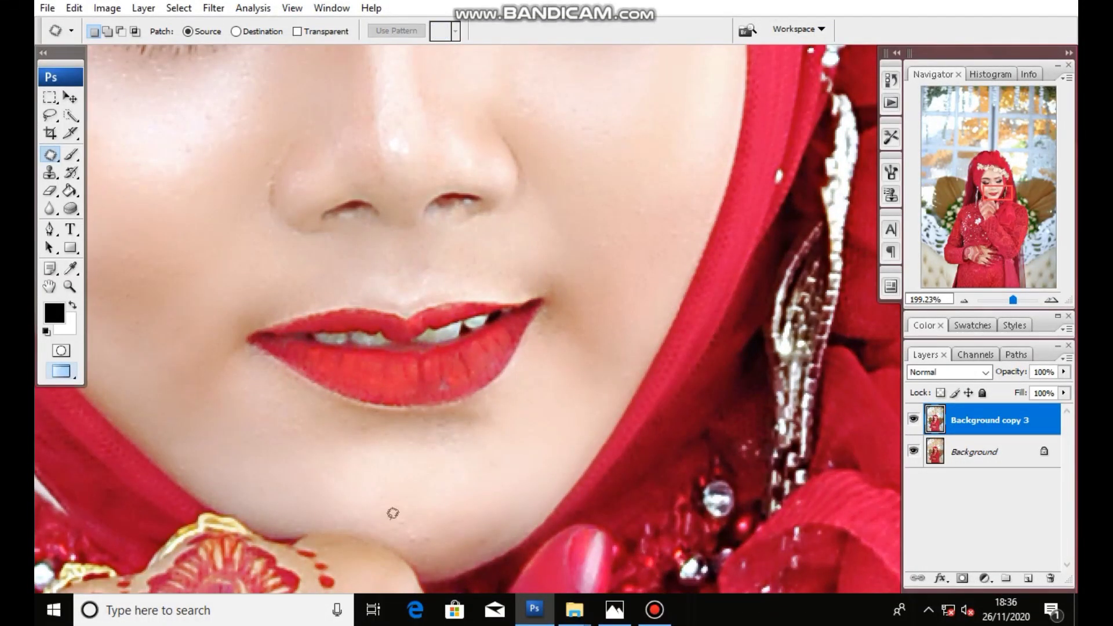
pyautogui.moveTo(415, 545); pyautogui.dragTo(371, 502)
pyautogui.hotkey('ctrl', 'd')
pyautogui.moveTo(297, 395); pyautogui.dragTo(323, 427)
# Discard an unfinished outline under the right eye and zoom out to the full portrait
pyautogui.scroll(-2, 323, 428)
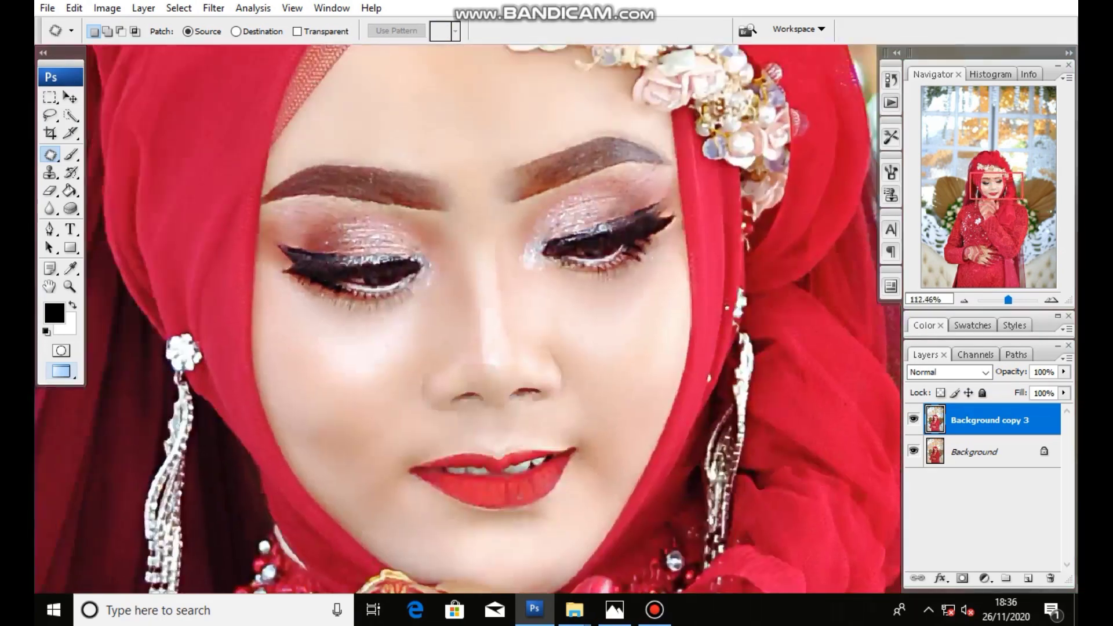
pyautogui.scroll(3, 323, 427)
pyautogui.scroll(2, 568, 256)
pyautogui.moveTo(571, 245); pyautogui.dragTo(629, 281)
pyautogui.hotkey('ctrl', 'd')
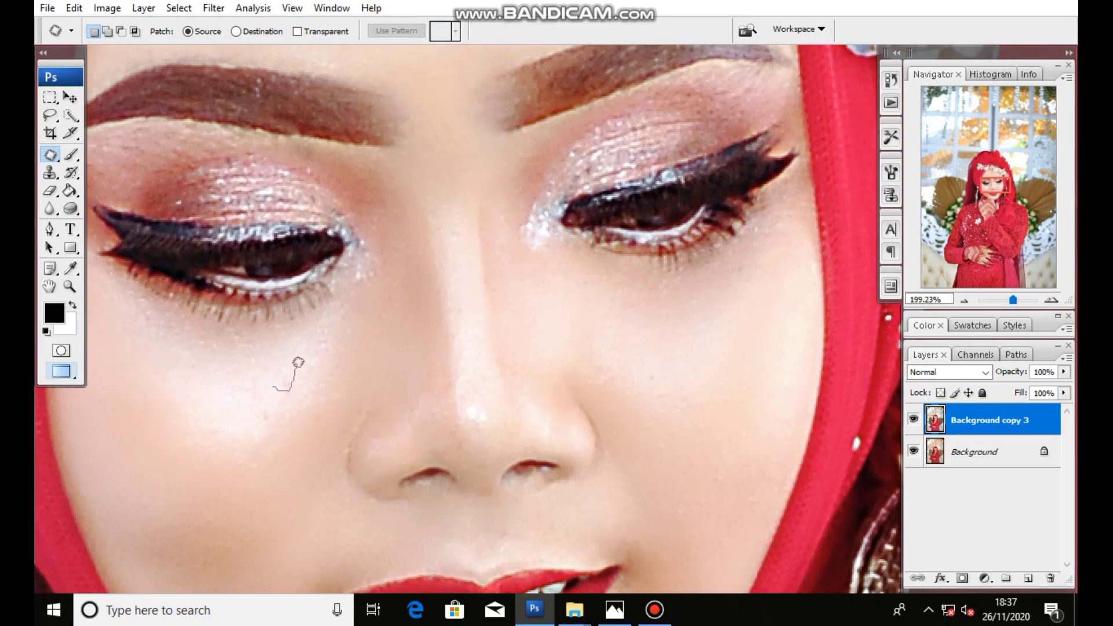
pyautogui.scroll(-5, 437, 256)
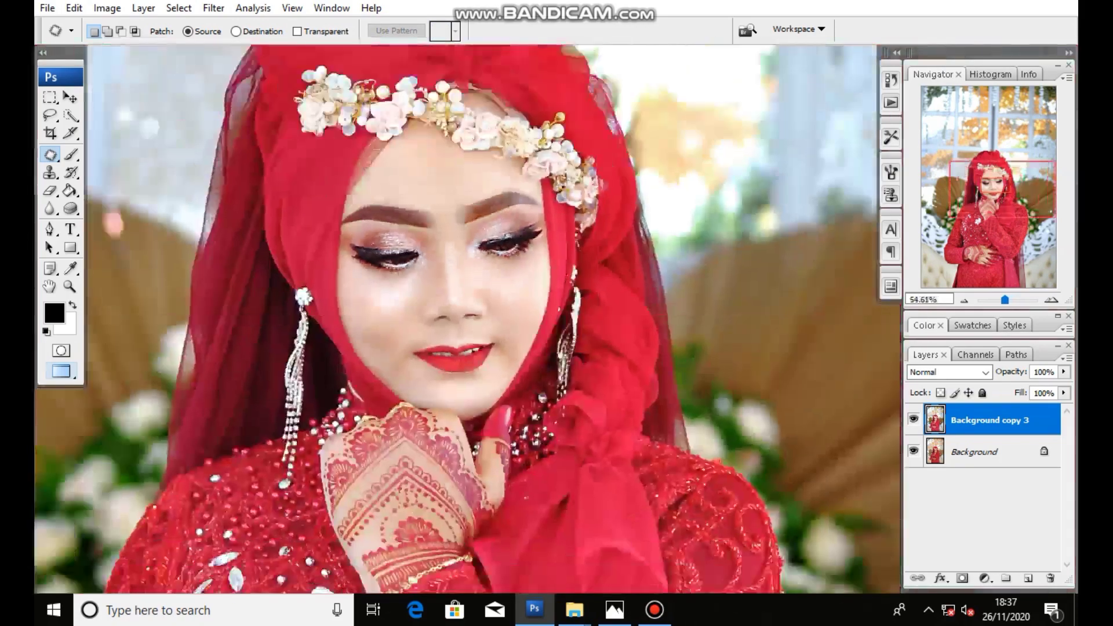
pyautogui.scroll(-2, 500, 355)
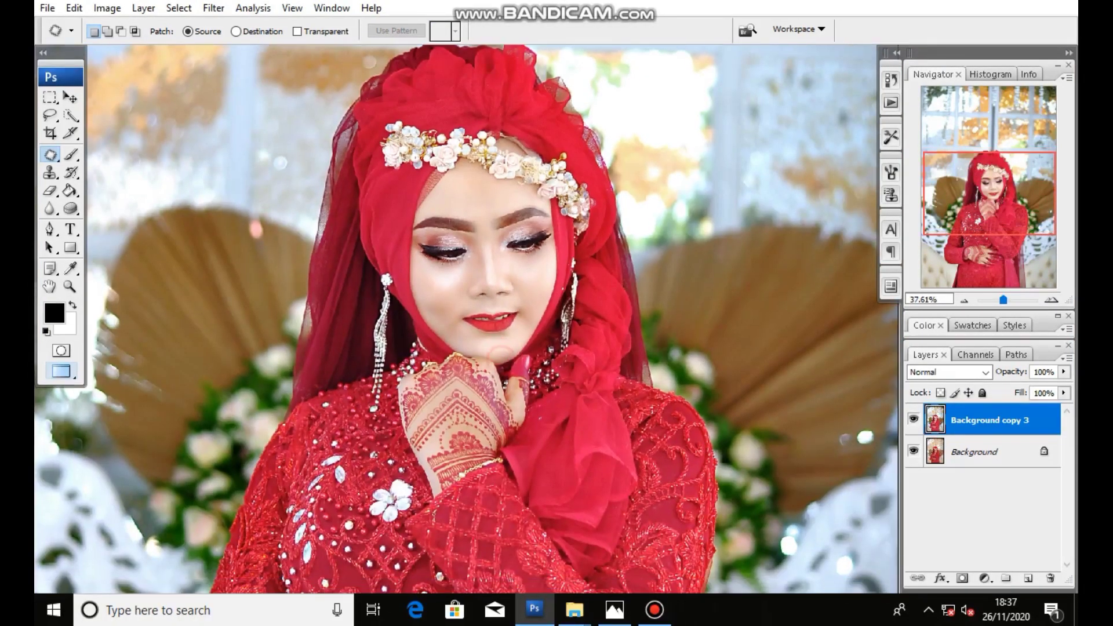
pyautogui.scroll(-1, 500, 354)
pyautogui.scroll(-1, 500, 353)
pyautogui.scroll(-1, 504, 325)
pyautogui.scroll(-1, 510, 291)
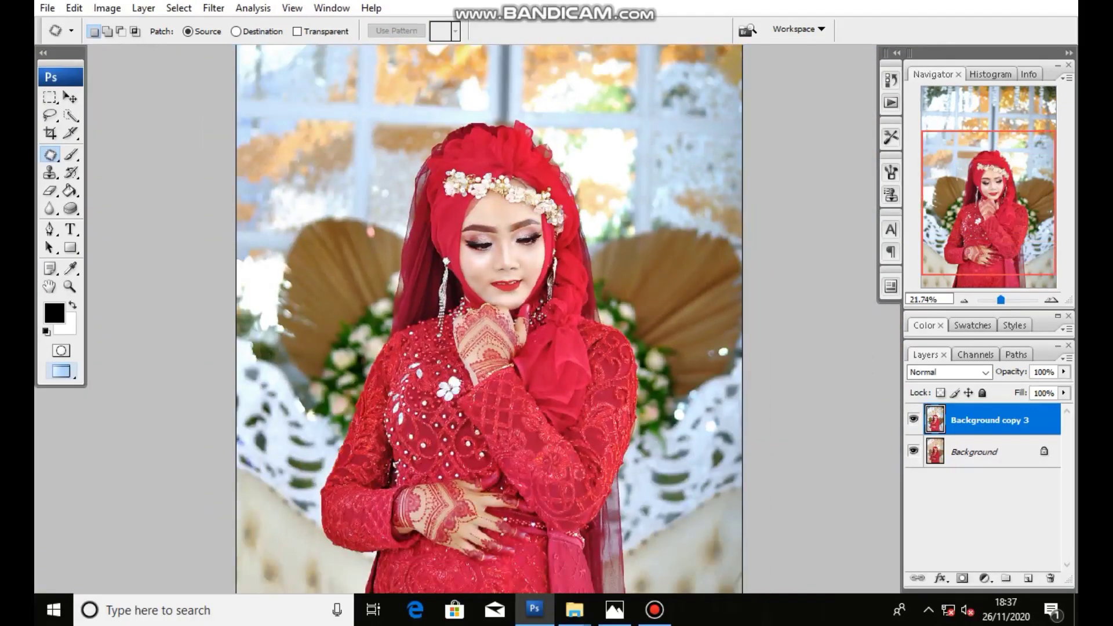
pyautogui.scroll(-1, 490, 319)
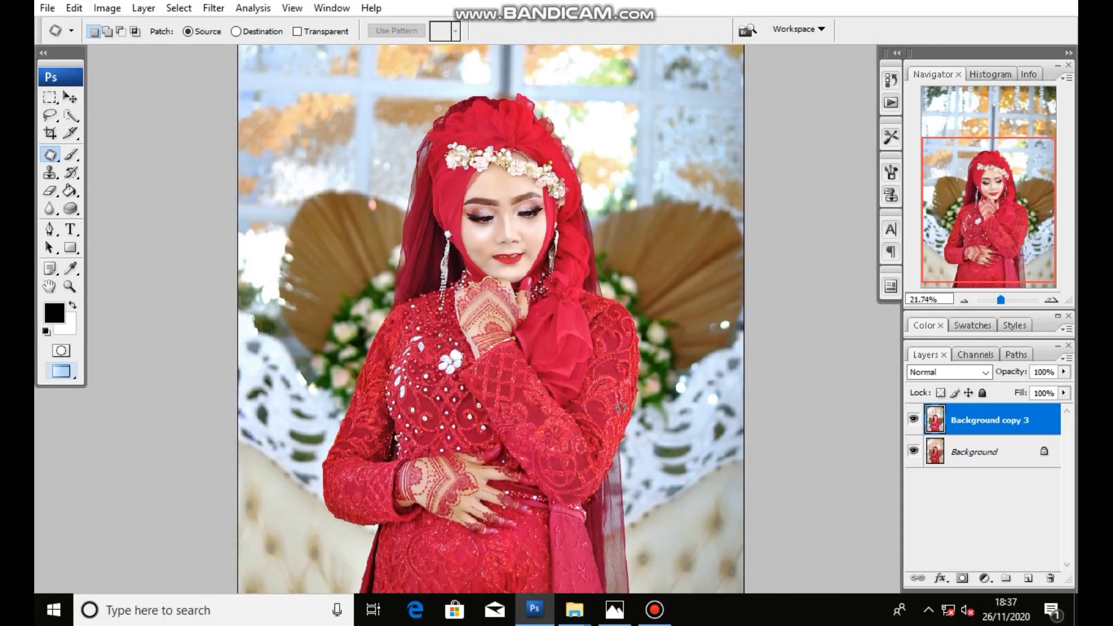
# Duplicate the layer as Background copy 4, hide it, and select Background copy 3
pyautogui.hotkey('ctrl', 'j')
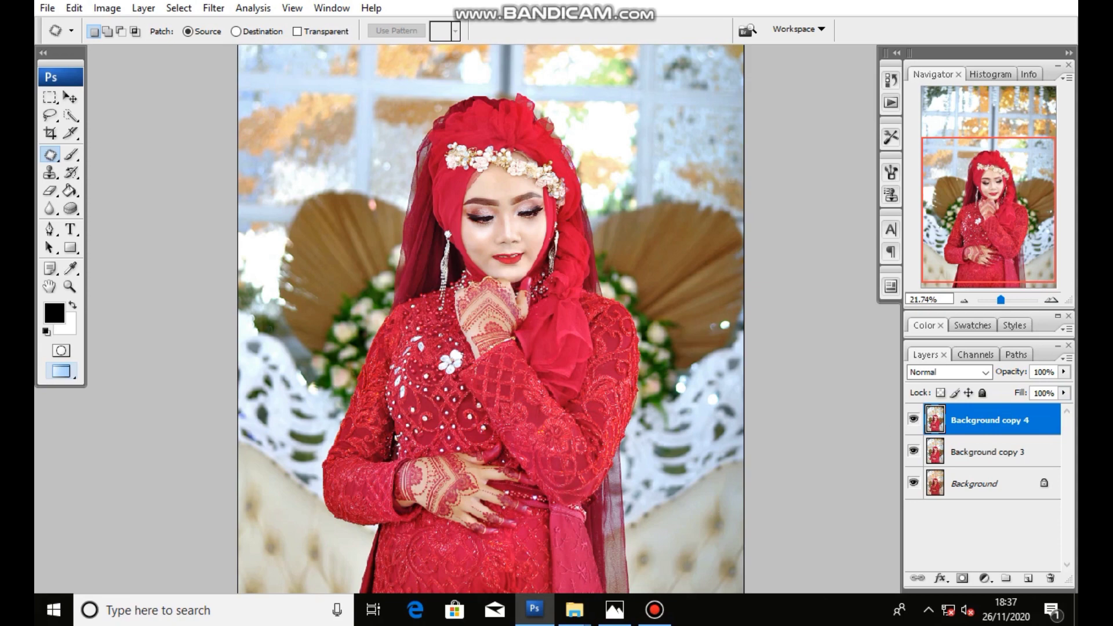
pyautogui.click(914, 419)
pyautogui.click(986, 451)
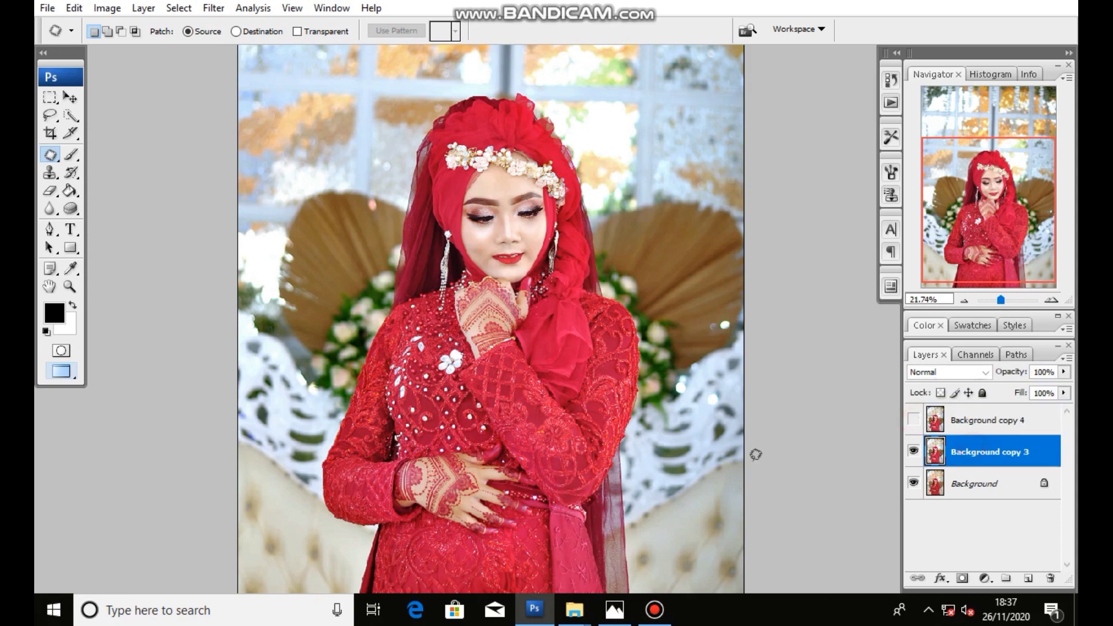
pyautogui.scroll(3, 490, 319)
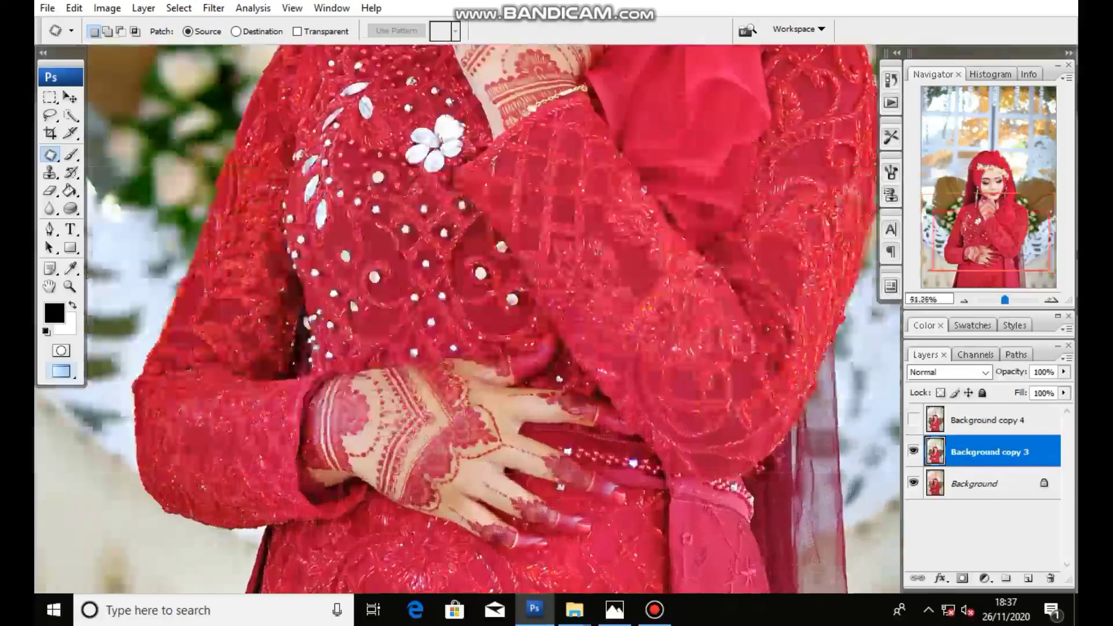
# Brighten Background copy 3 by raising the curve in Curves
pyautogui.press('i')
pyautogui.hotkey('ctrl', 'm')
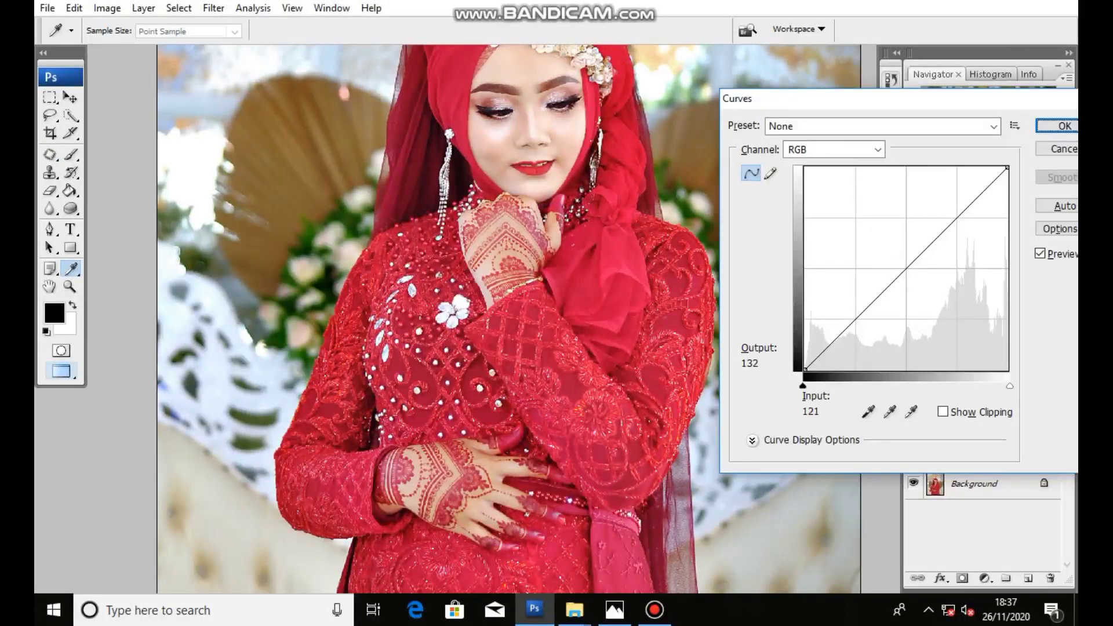
pyautogui.moveTo(906, 268); pyautogui.dragTo(899, 261)
pyautogui.click(1056, 126)
# Show Background copy 4 again, select it, and add a layer mask
pyautogui.press('j')
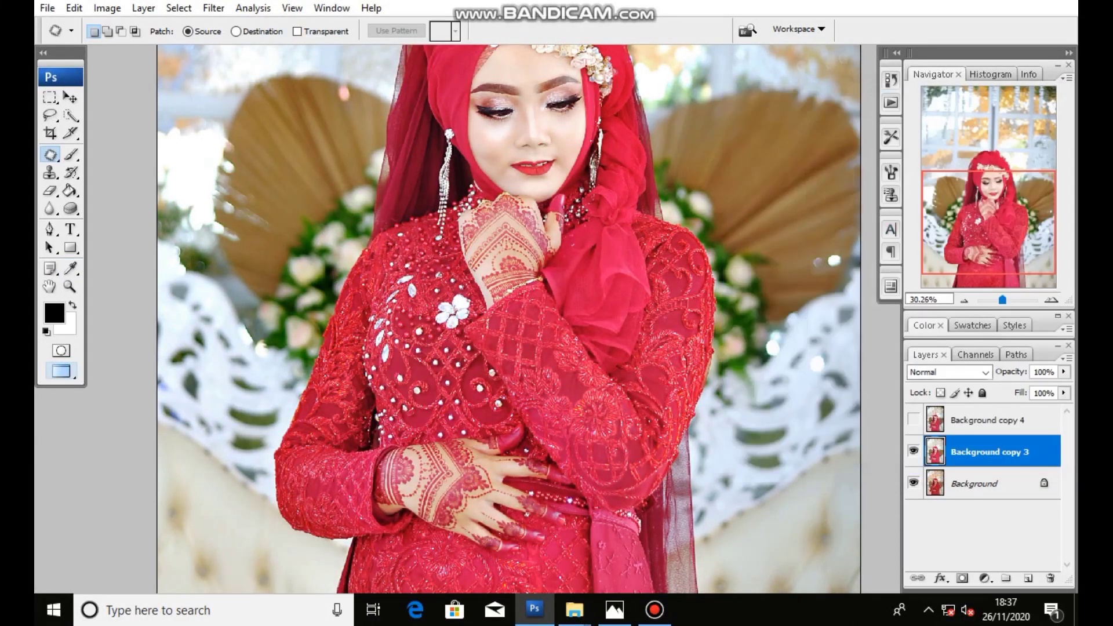
pyautogui.click(913, 420)
pyautogui.click(985, 420)
pyautogui.click(962, 579)
# Paint Background copy 4's mask with the brush over the dress and hand
pyautogui.press('b')
pyautogui.scroll(1, 476, 492)
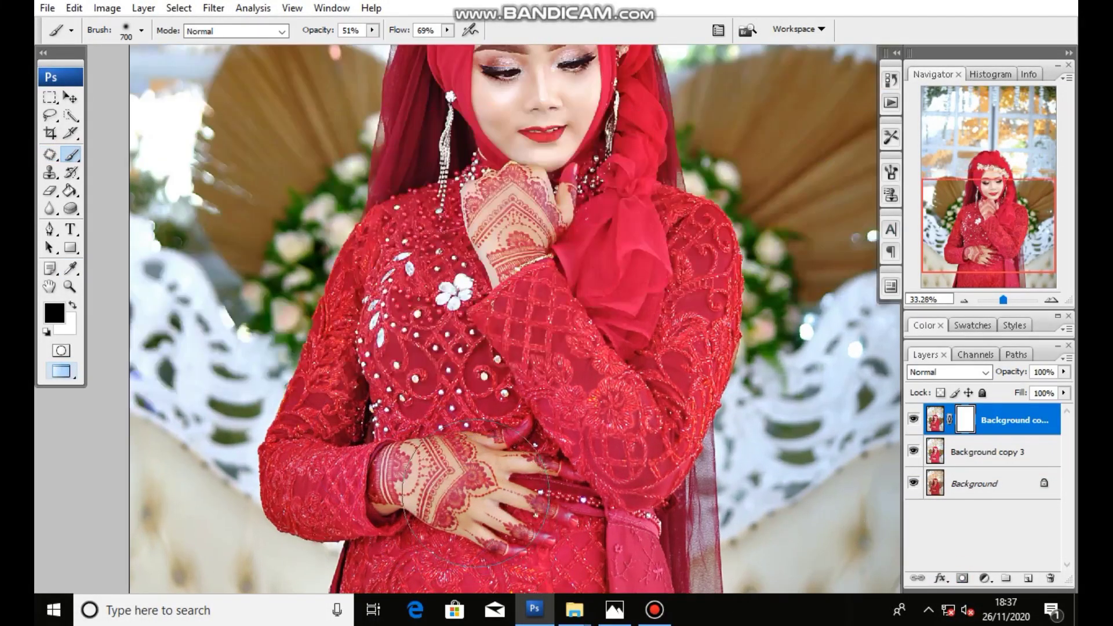
pyautogui.moveTo(480, 480); pyautogui.dragTo(441, 442)
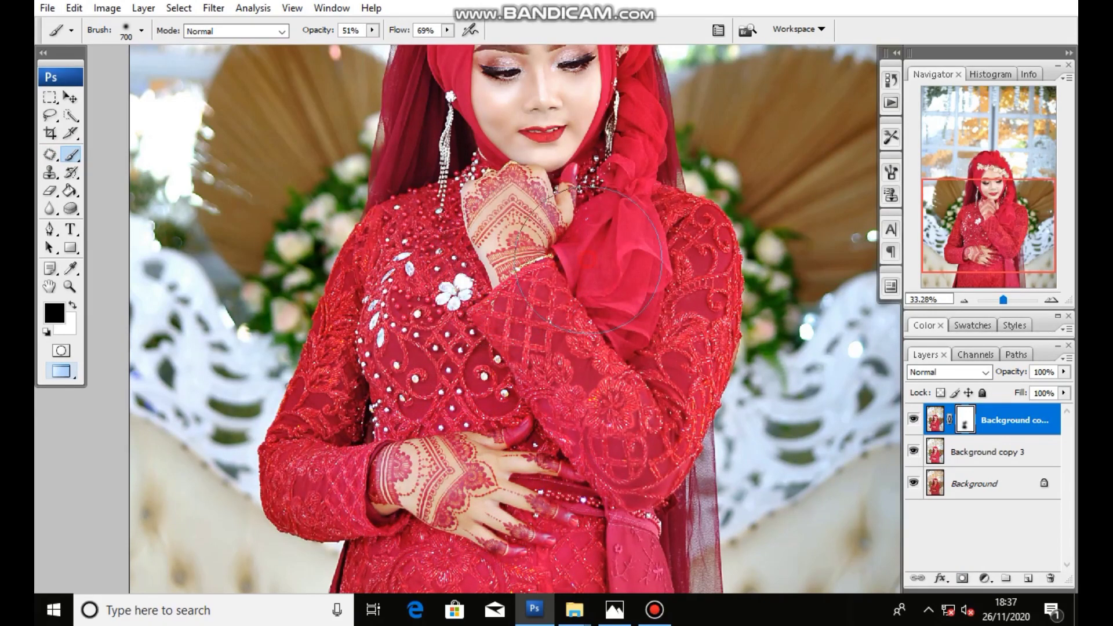
pyautogui.scroll(-1, 600, 342)
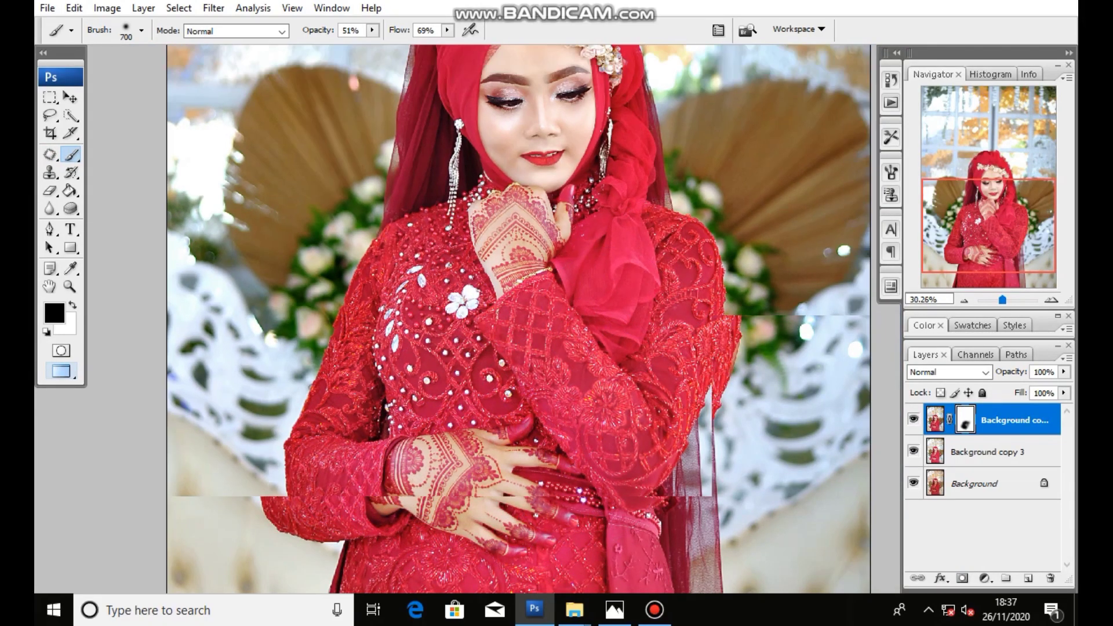
pyautogui.scroll(-1, 600, 342)
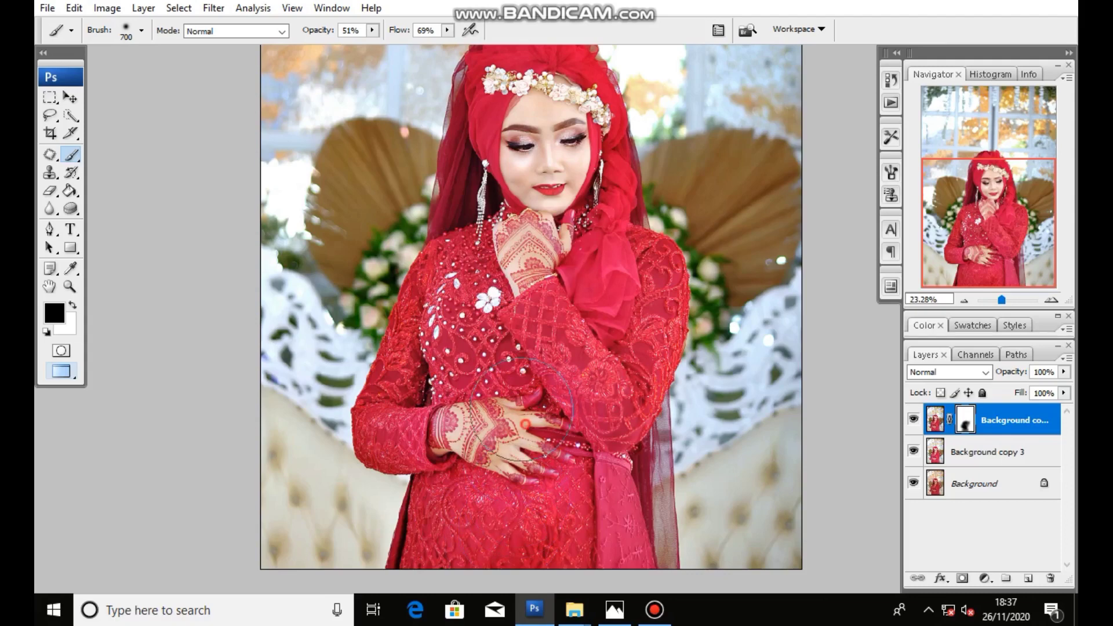
pyautogui.scroll(-1, 521, 408)
pyautogui.scroll(2, 522, 348)
pyautogui.scroll(1, 545, 269)
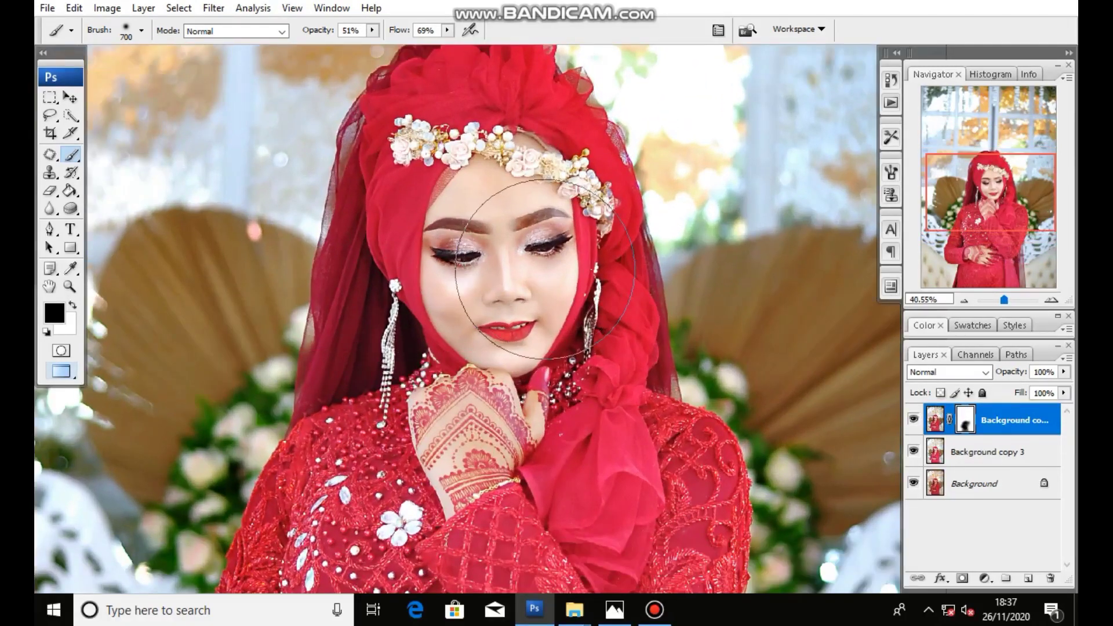
pyautogui.scroll(1, 545, 270)
pyautogui.scroll(-1, 524, 258)
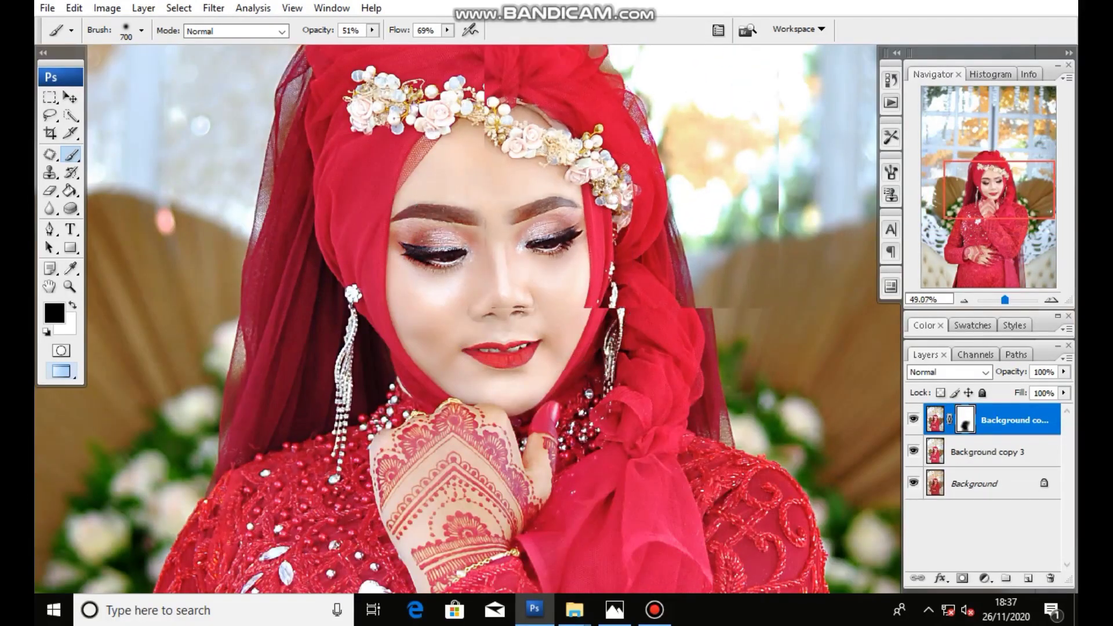
pyautogui.scroll(-1, 523, 259)
pyautogui.scroll(-1, 523, 258)
pyautogui.scroll(-1, 523, 258)
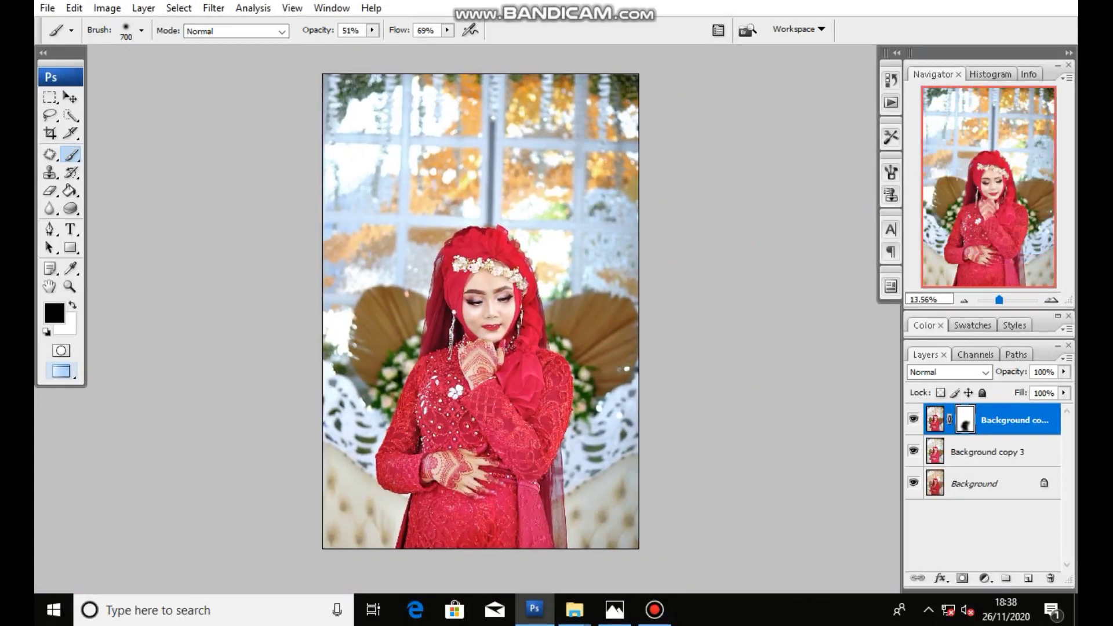
# Hide the original Background and merge the visible layers into Background copy 3
pyautogui.click(913, 483)
pyautogui.rightClick(1032, 451)
pyautogui.click(934, 420)
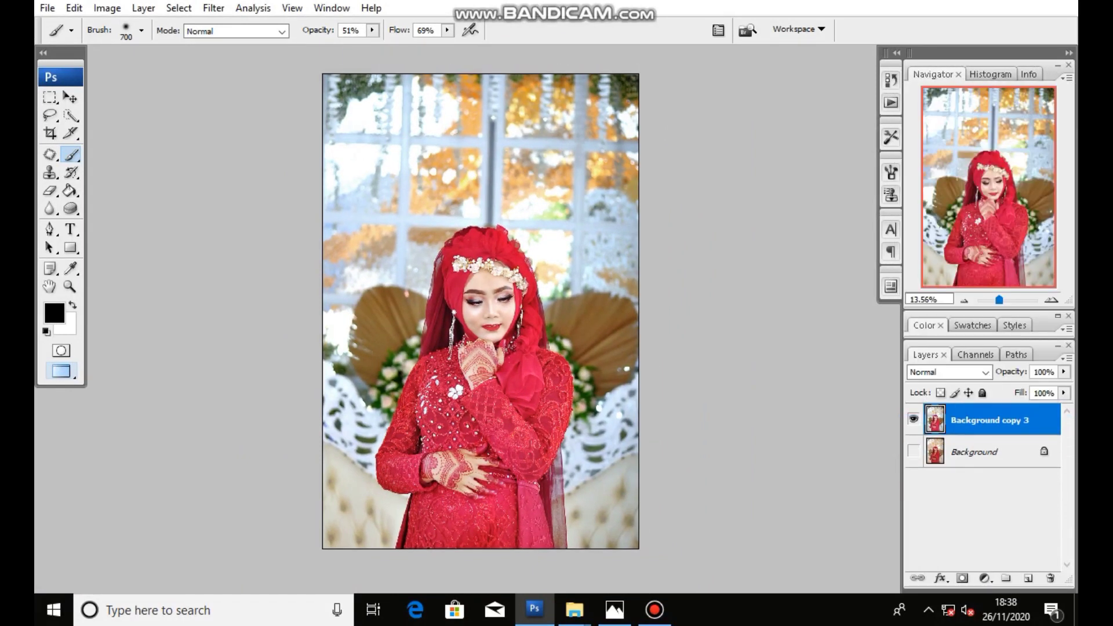
pyautogui.scroll(1, 435, 395)
pyautogui.scroll(1, 435, 394)
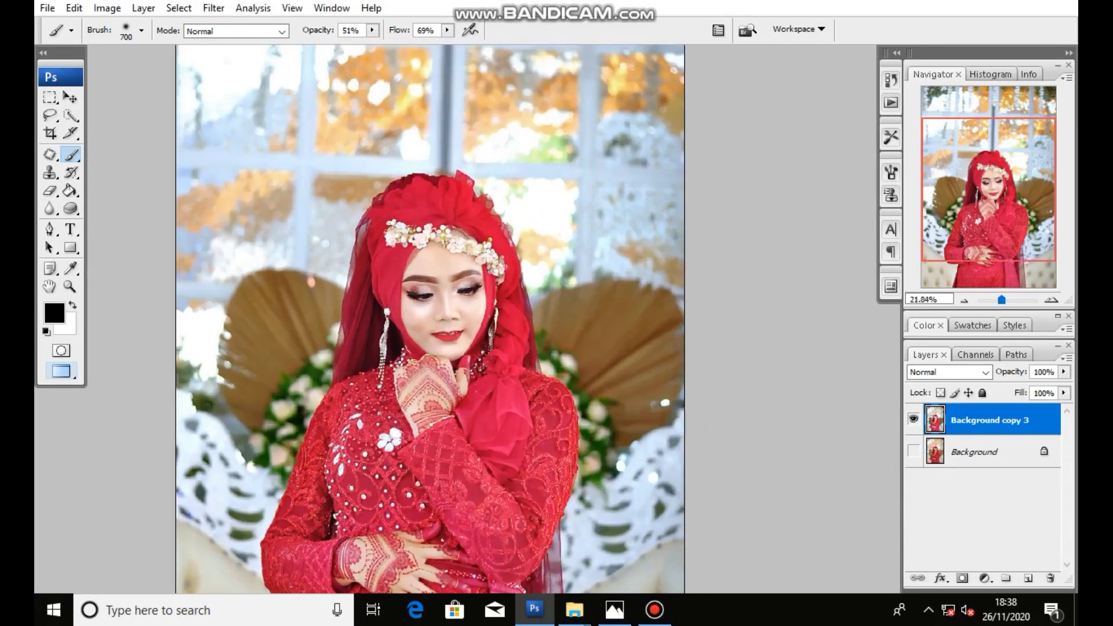
pyautogui.scroll(1, 568, 330)
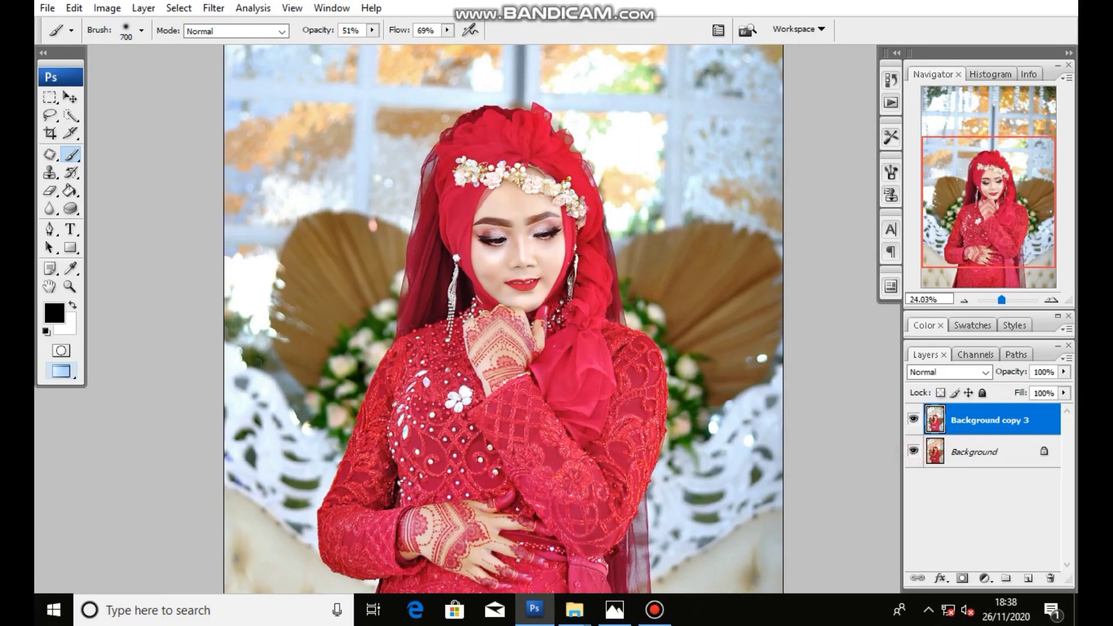
# Toggle Background copy 3 on and off to compare with the original, leaving it visible
pyautogui.click(914, 419)
pyautogui.click(913, 419)
pyautogui.click(914, 419)
pyautogui.click(914, 420)
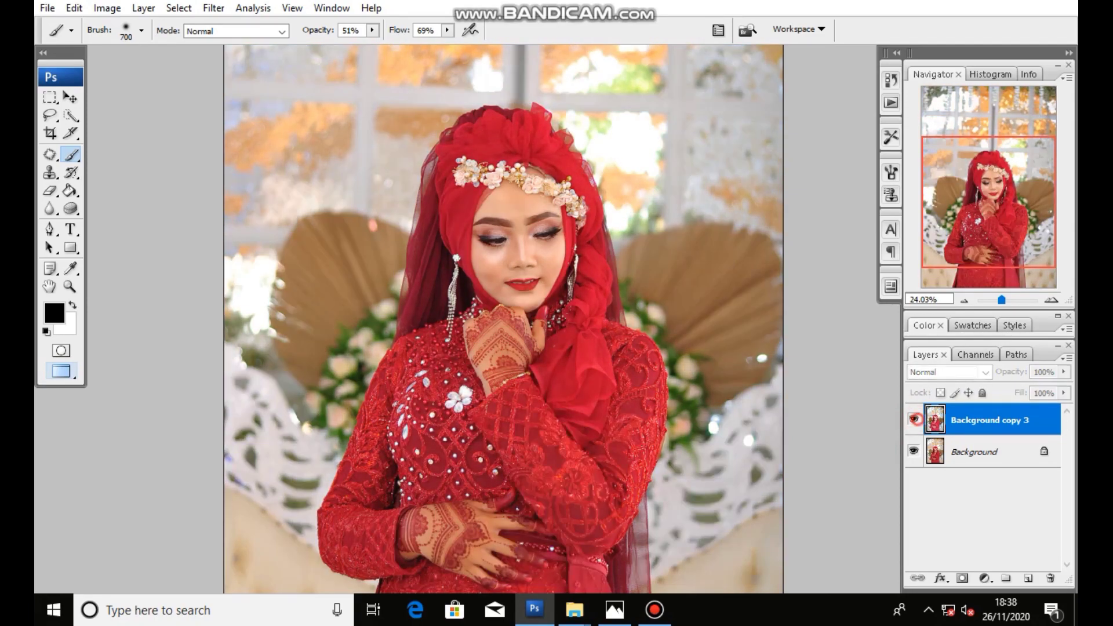
pyautogui.click(914, 419)
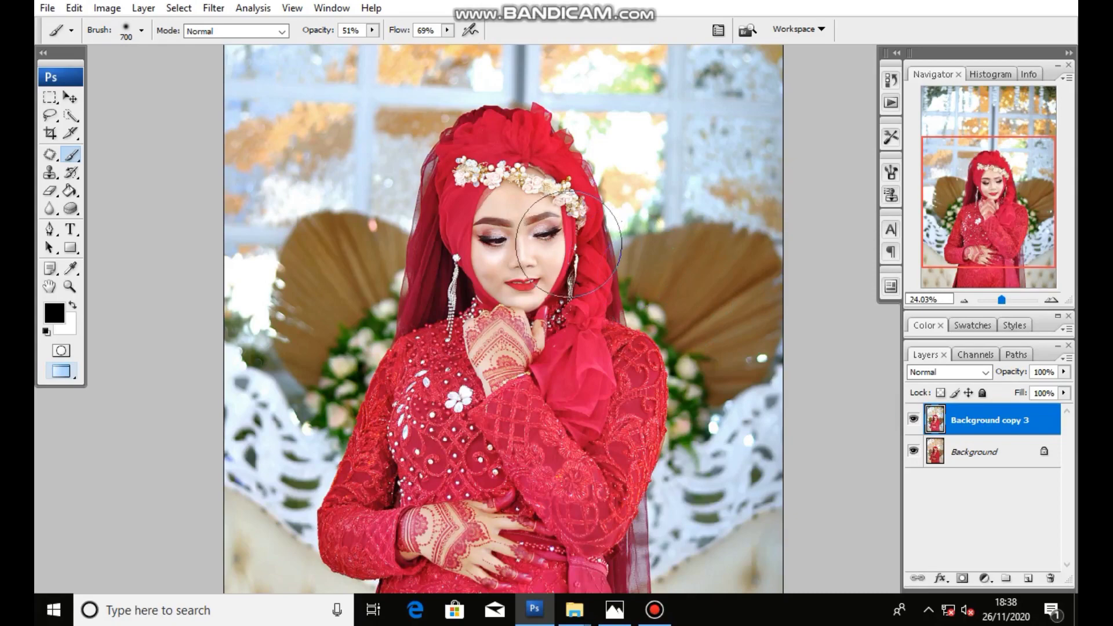
pyautogui.scroll(-1, 567, 246)
pyautogui.scroll(-3, 567, 245)
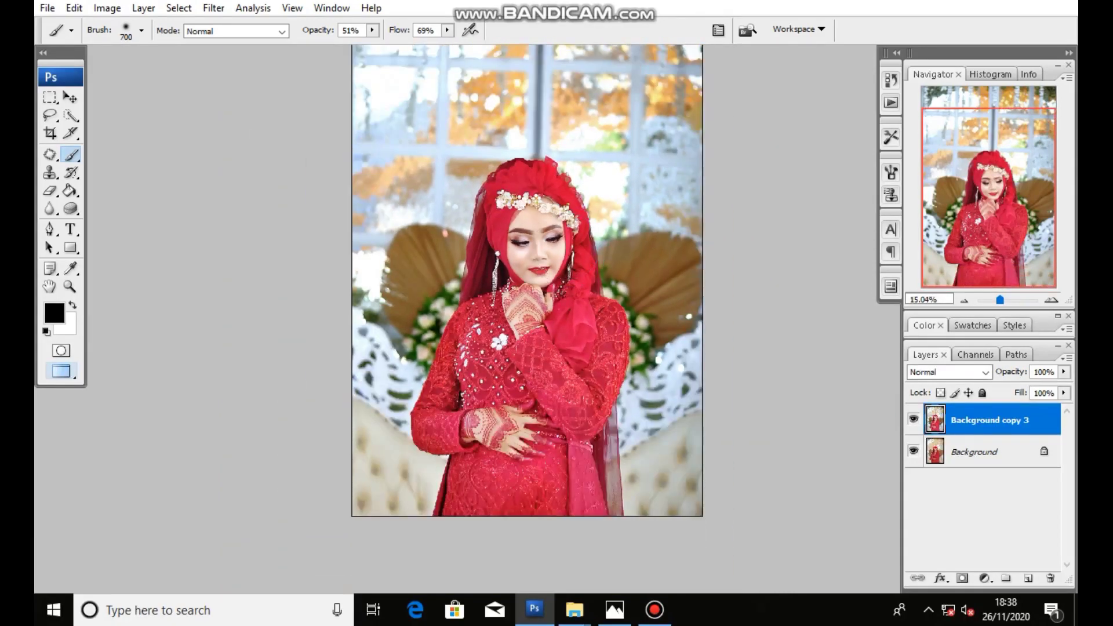
pyautogui.scroll(-1, 498, 361)
pyautogui.scroll(-1, 498, 361)
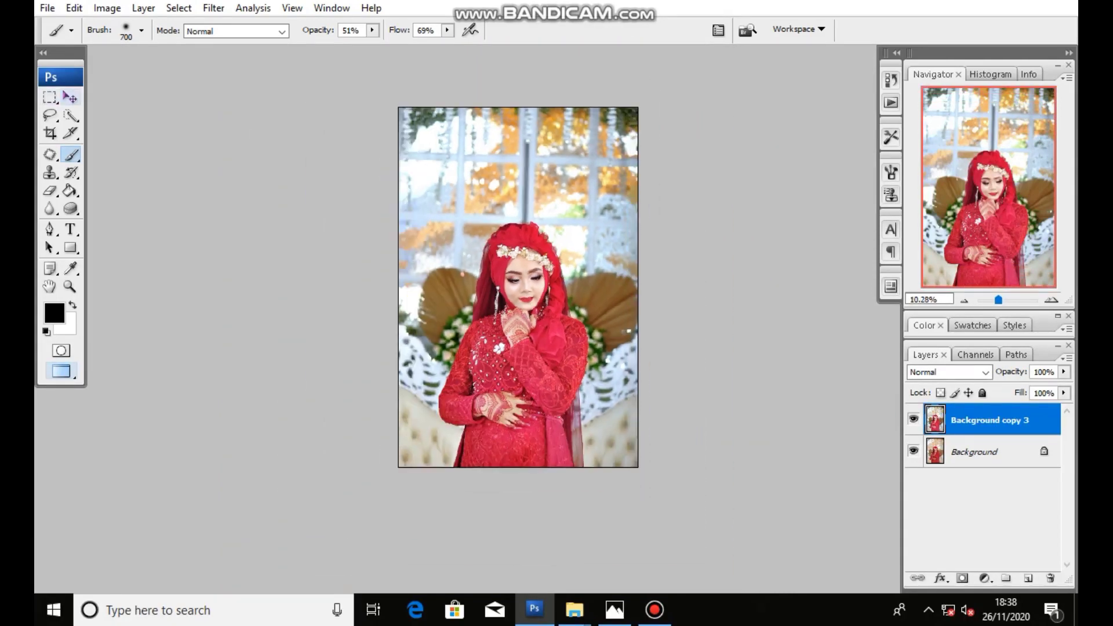
# Flatten all layers into a single Background layer
pyautogui.click(68, 98)
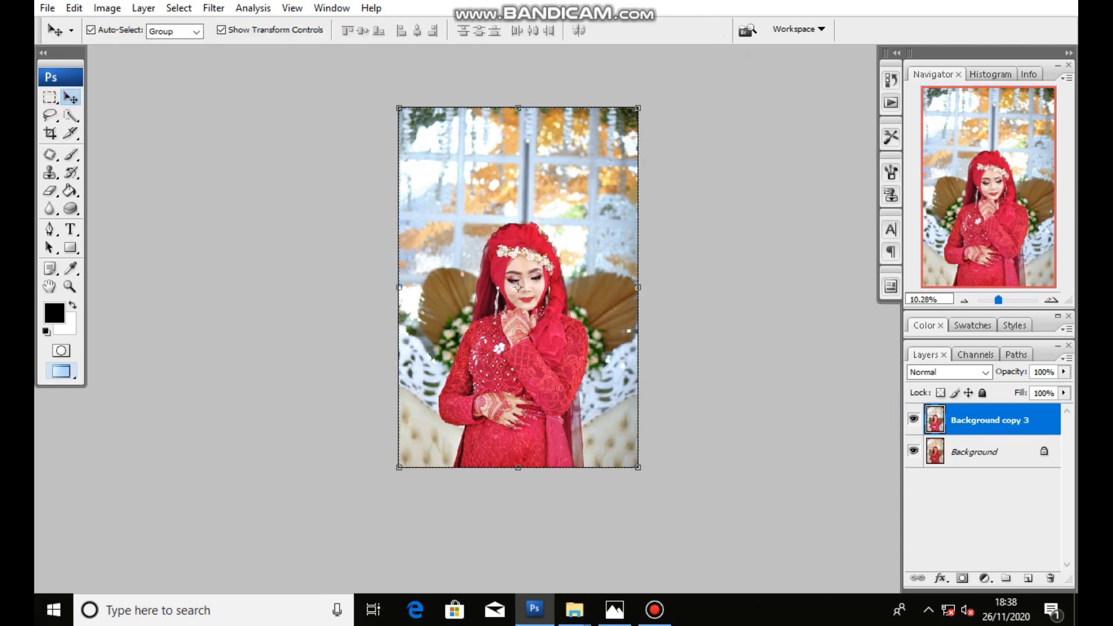
pyautogui.rightClick(974, 452)
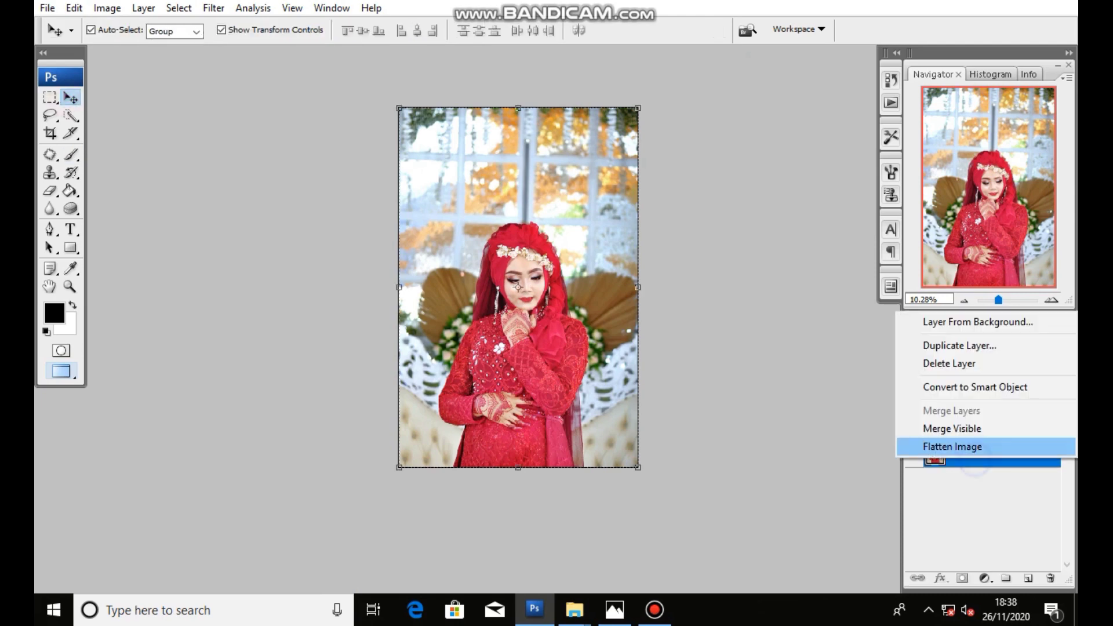
pyautogui.click(956, 445)
# Save the portrait as the JPEG "1 edit" at quality 12
pyautogui.hotkey('ctrl', 'shift', 's')
pyautogui.write('1 edit')
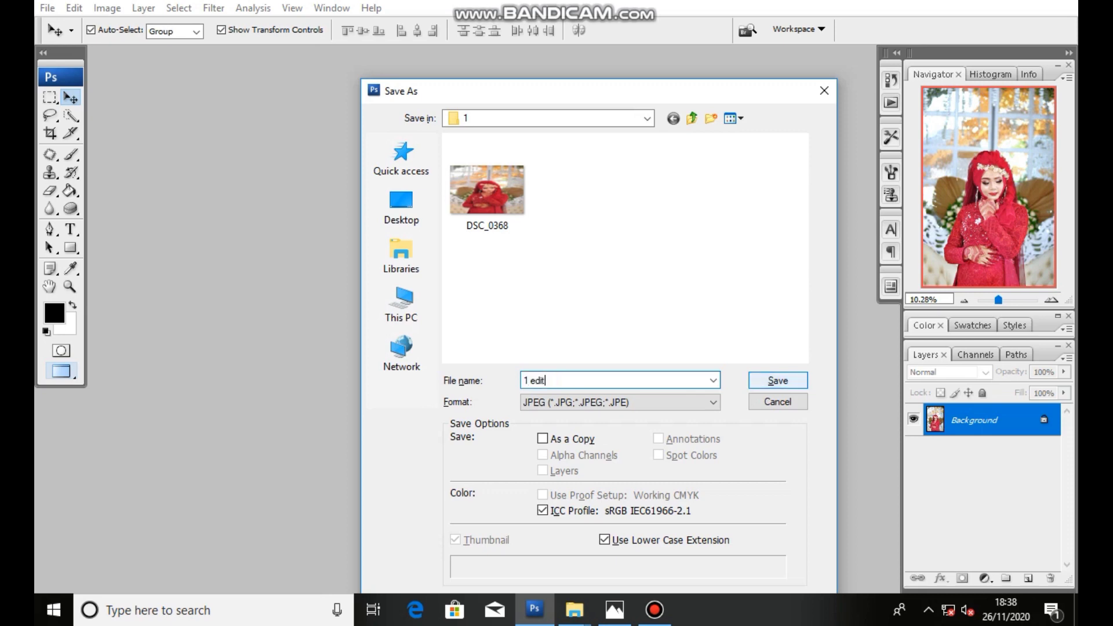
pyautogui.press('Return')
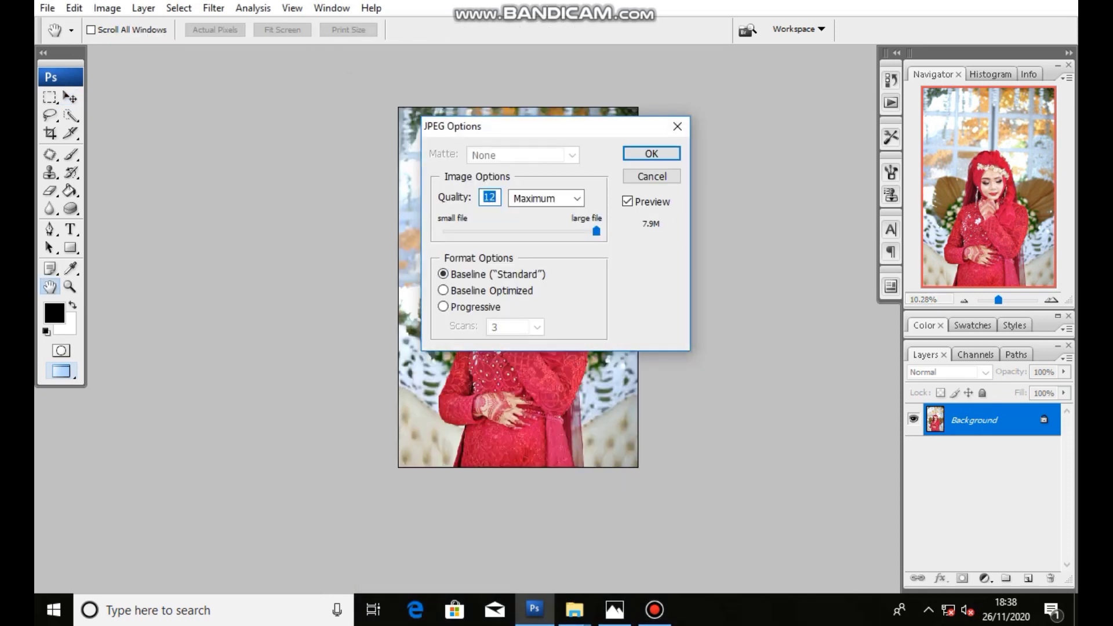
pyautogui.write('12')
pyautogui.click(651, 152)
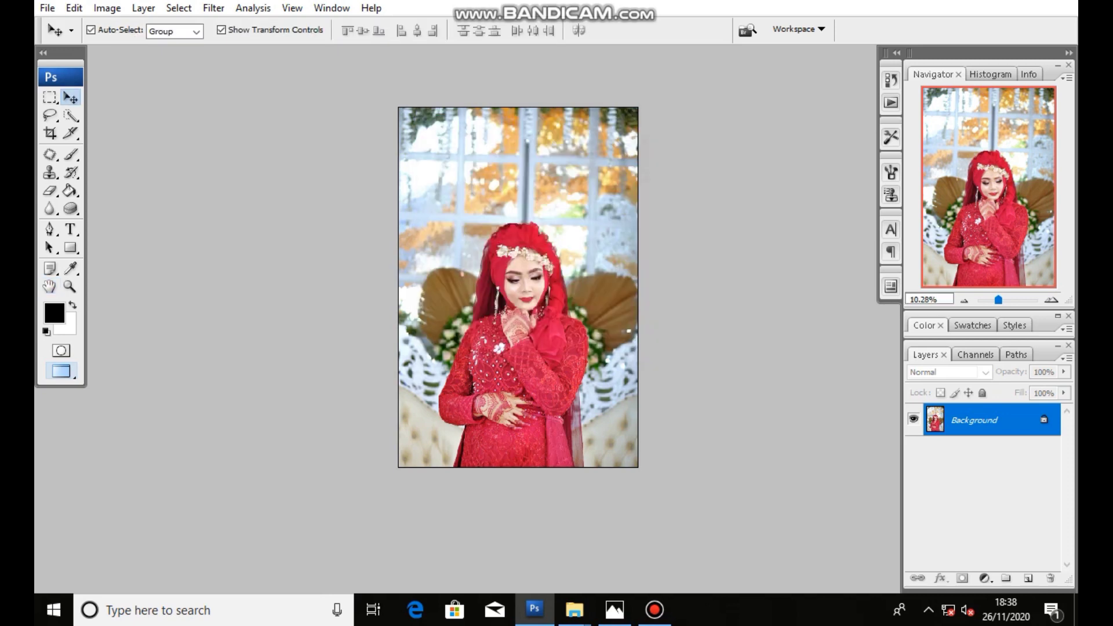